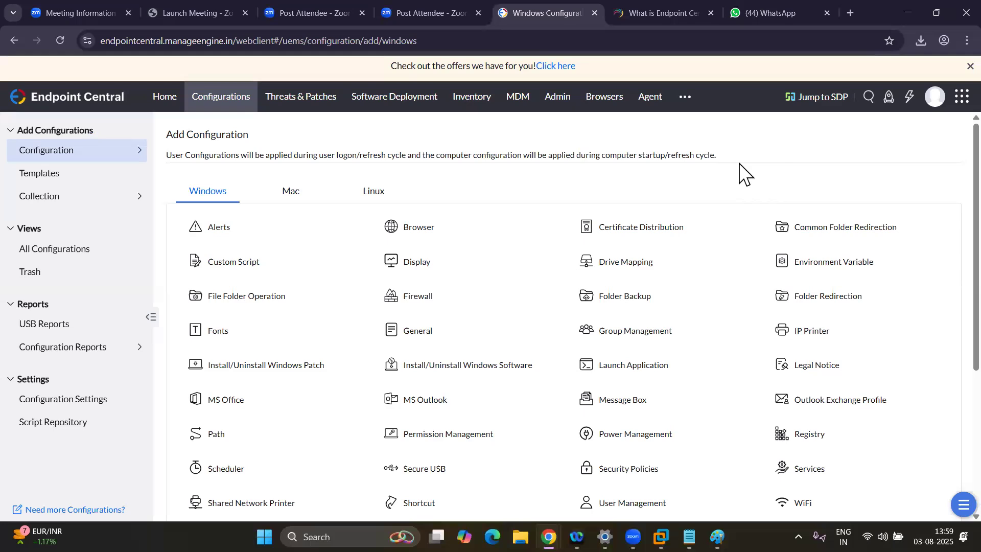
Step: Open the anyDeskPath uninstall document from the Downloads folder in File Explorer
{"action": "left_click", "coordinate": [521, 535]}
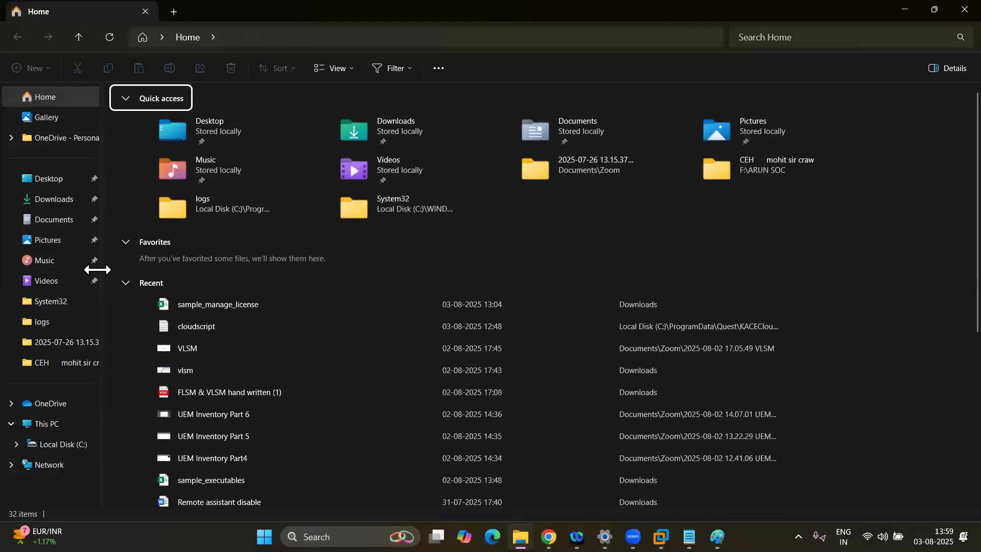
{"action": "left_click", "coordinate": [49, 200]}
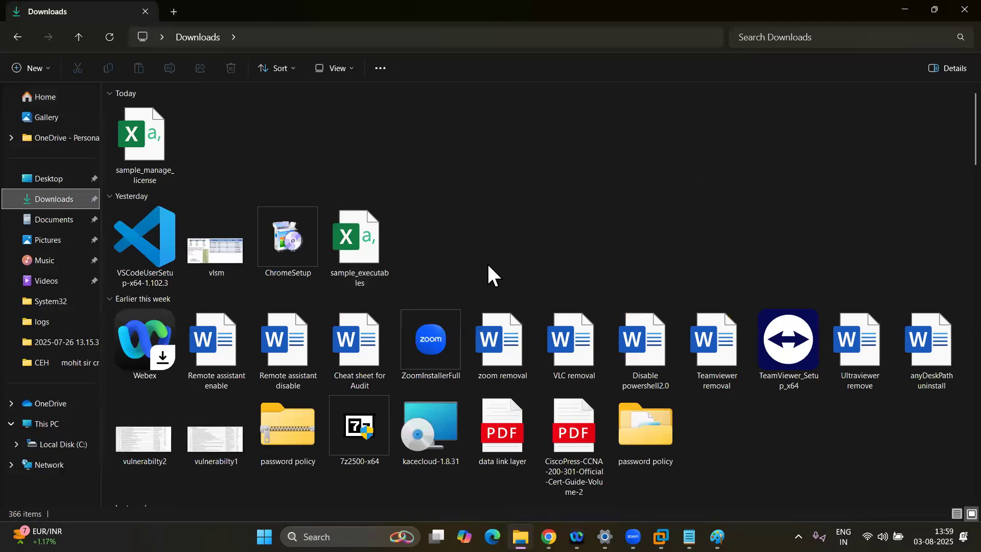
{"action": "scroll", "coordinate": [488, 273], "scroll_direction": "down", "scroll_amount": 1}
{"action": "scroll", "coordinate": [488, 274], "scroll_direction": "down", "scroll_amount": 1}
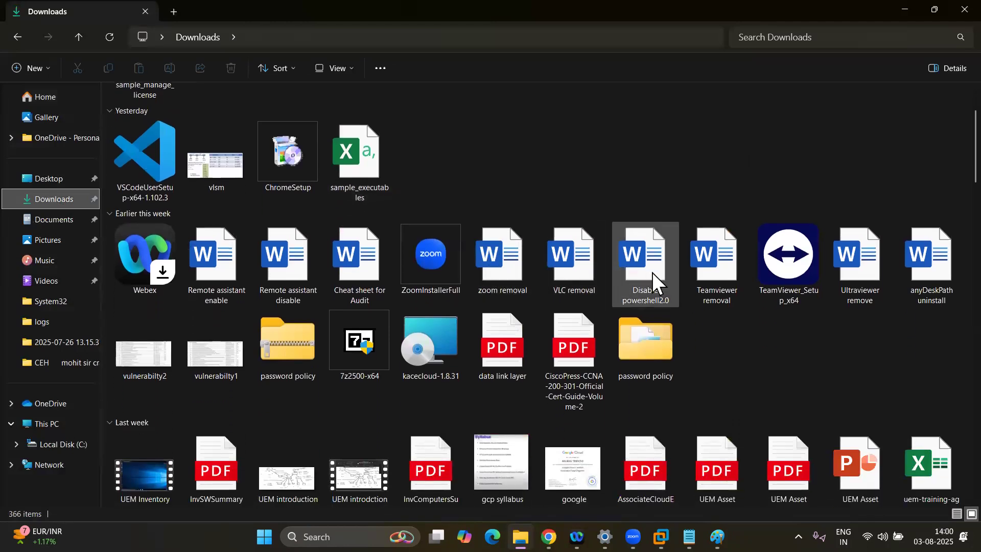
{"action": "double_click", "coordinate": [925, 270]}
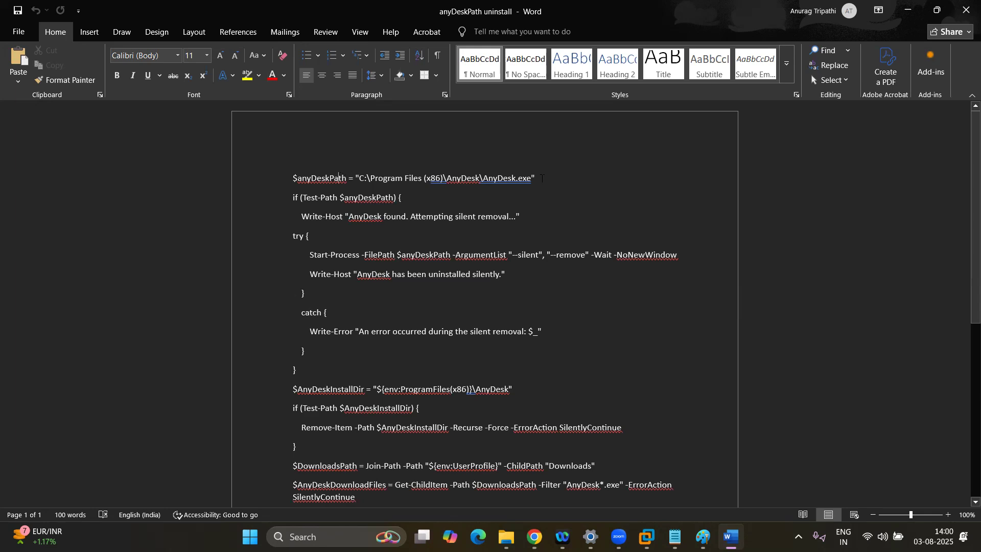
Step: Read through the AnyDesk removal script, from the program path to the final Write-Host line, and close the document
{"action": "left_click_drag", "start_coordinate": [539, 178], "coordinate": [356, 179]}
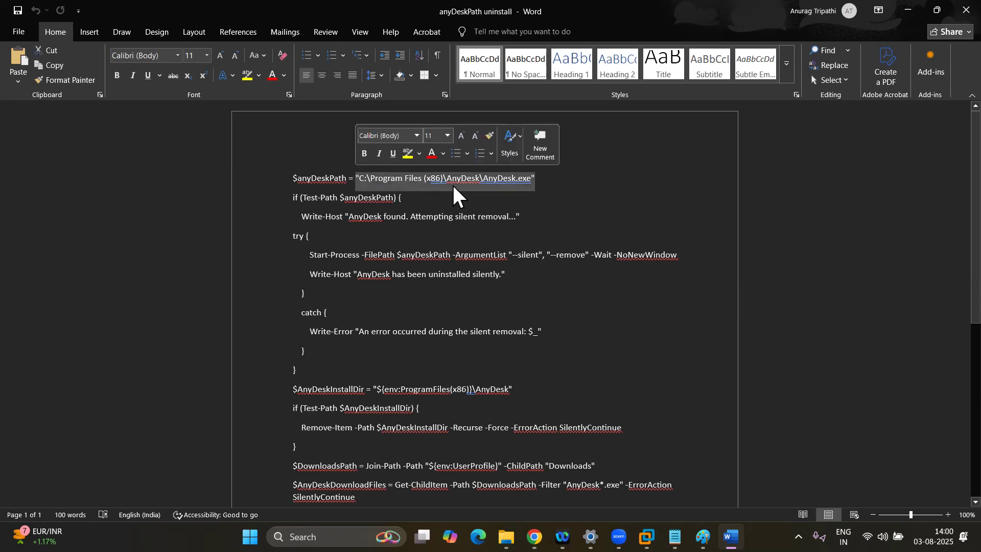
{"action": "left_click", "coordinate": [552, 203]}
{"action": "scroll", "coordinate": [407, 225], "scroll_direction": "down", "scroll_amount": 1}
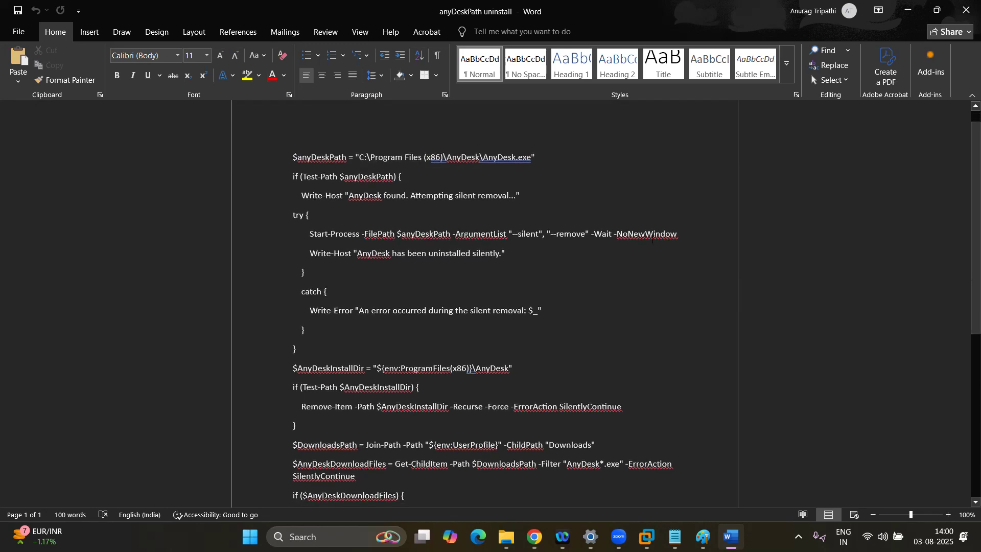
{"action": "scroll", "coordinate": [369, 246], "scroll_direction": "down", "scroll_amount": 1}
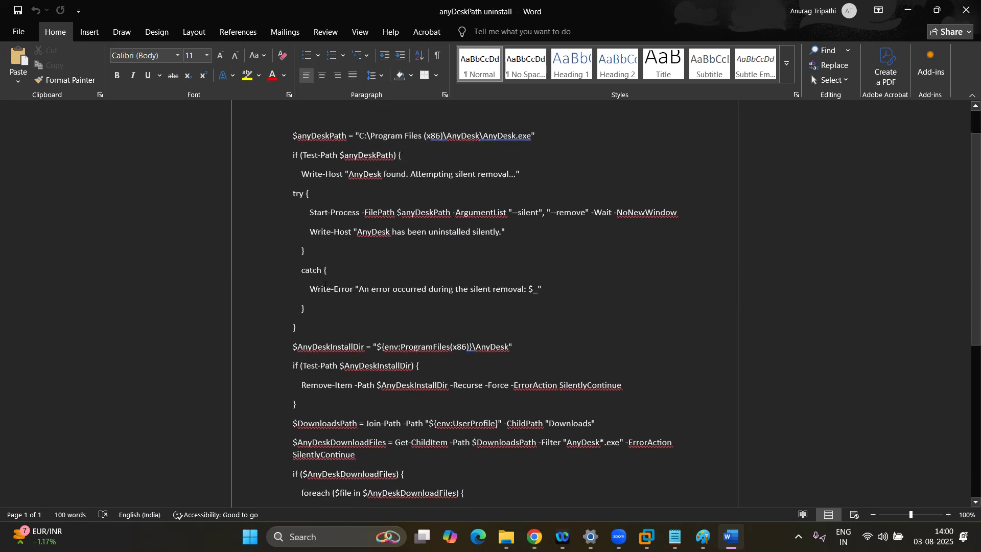
{"action": "scroll", "coordinate": [595, 298], "scroll_direction": "down", "scroll_amount": 5}
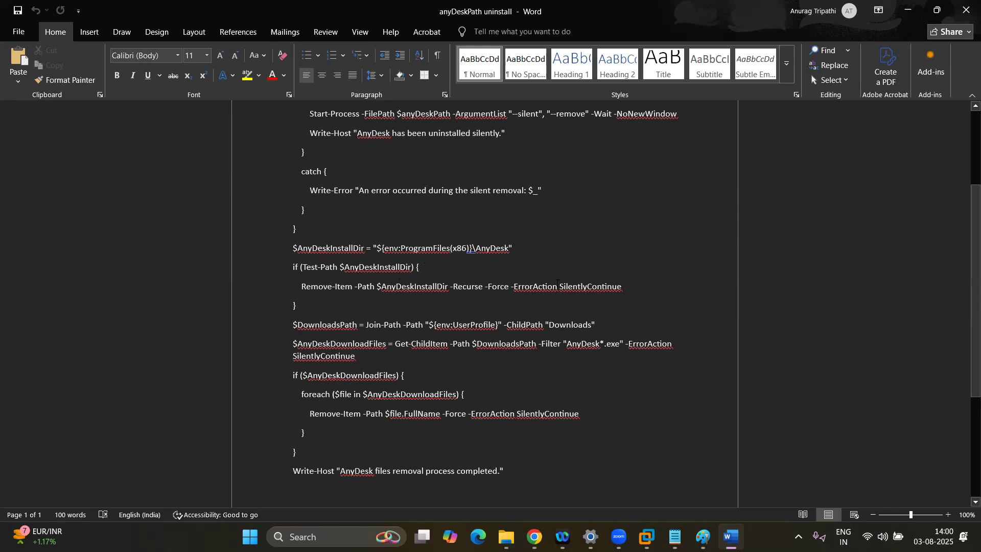
{"action": "scroll", "coordinate": [400, 332], "scroll_direction": "down", "scroll_amount": 1}
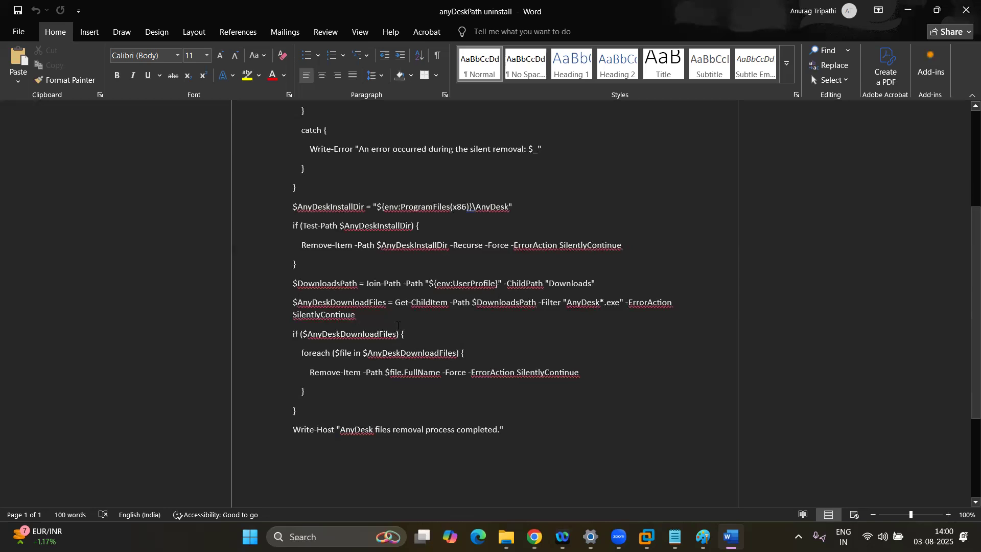
{"action": "scroll", "coordinate": [560, 381], "scroll_direction": "down", "scroll_amount": 1}
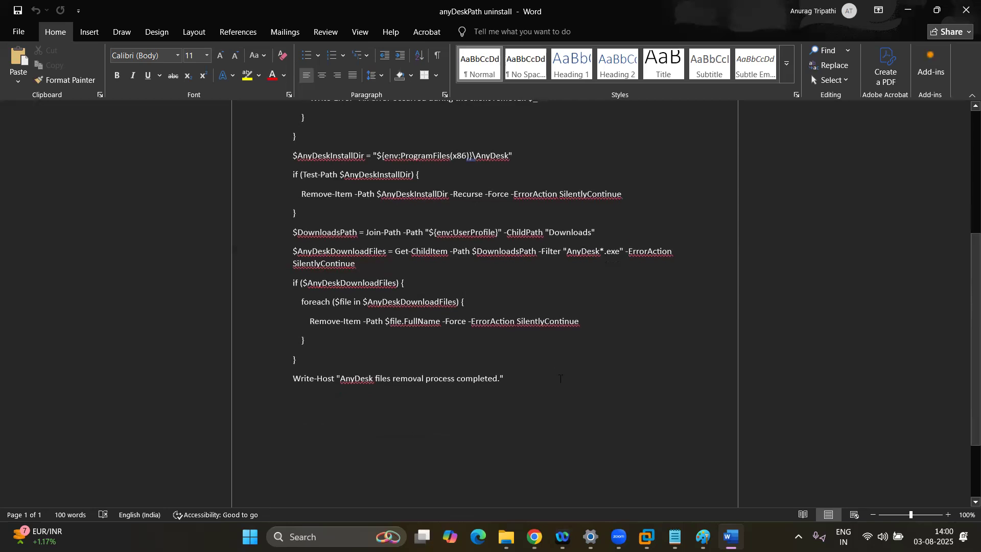
{"action": "scroll", "coordinate": [560, 378], "scroll_direction": "up", "scroll_amount": 2}
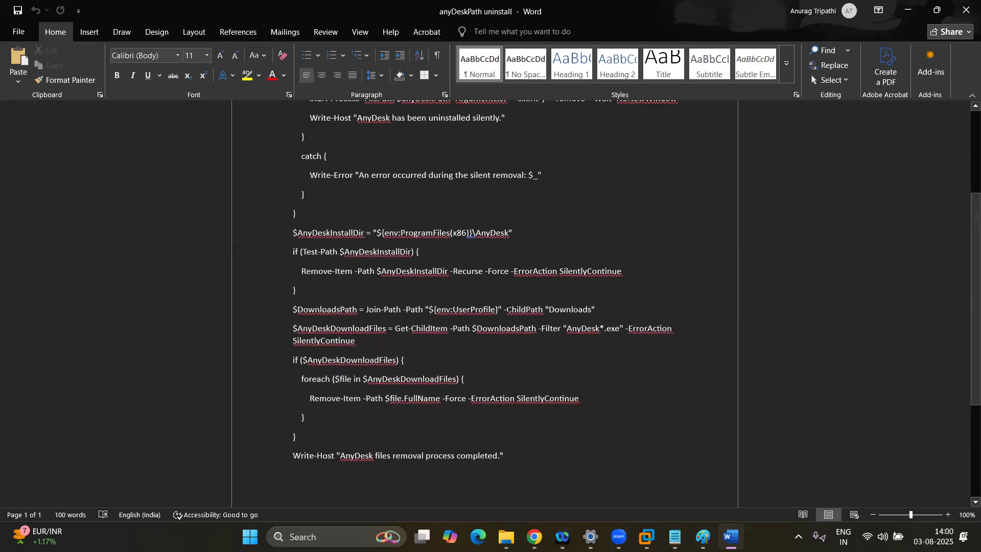
{"action": "scroll", "coordinate": [520, 242], "scroll_direction": "up", "scroll_amount": 2}
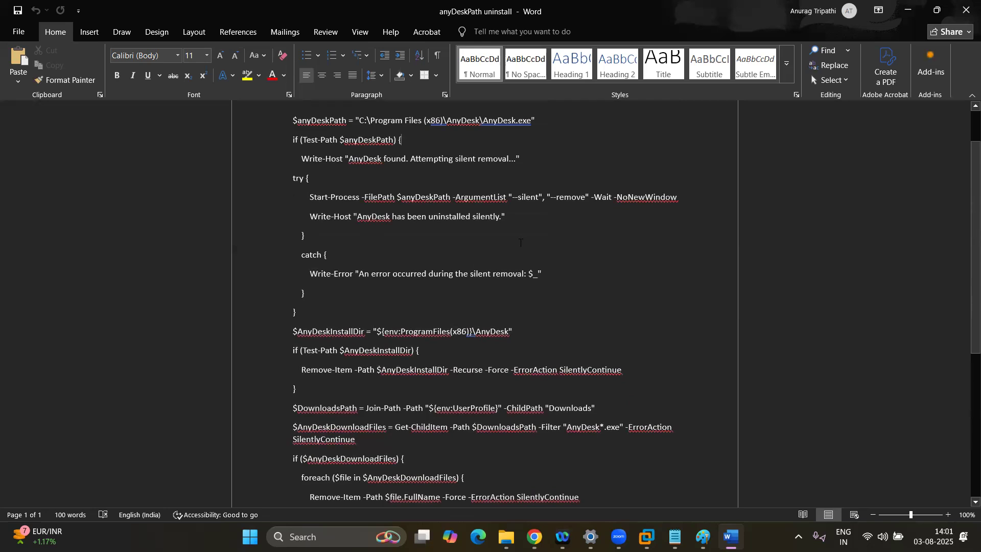
{"action": "scroll", "coordinate": [520, 242], "scroll_direction": "up", "scroll_amount": 1}
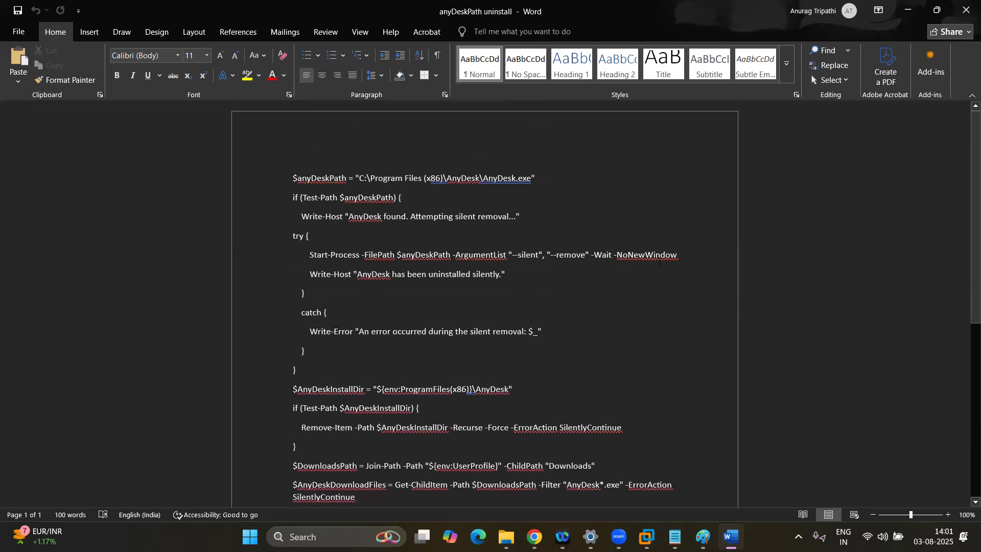
{"action": "scroll", "coordinate": [657, 298], "scroll_direction": "down", "scroll_amount": 1}
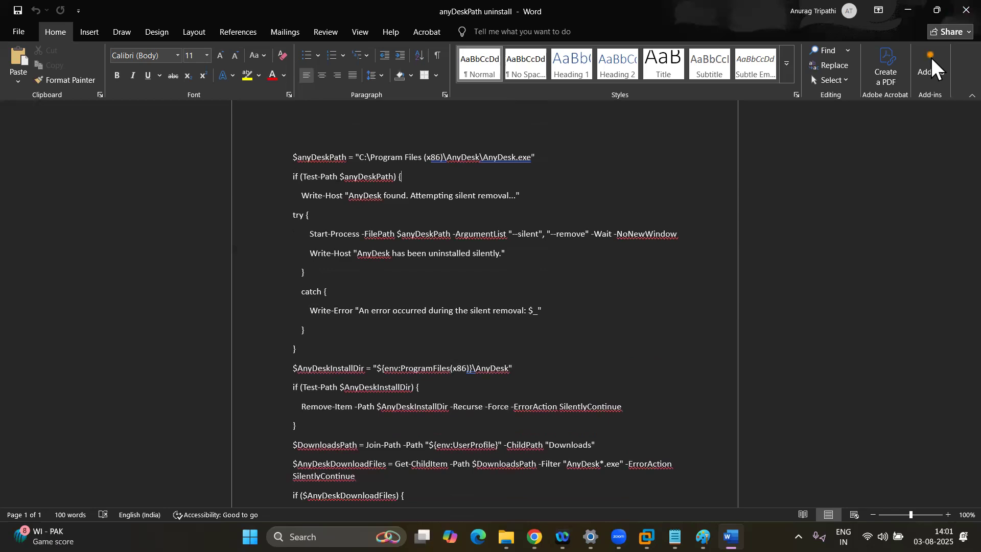
{"action": "left_click", "coordinate": [966, 10]}
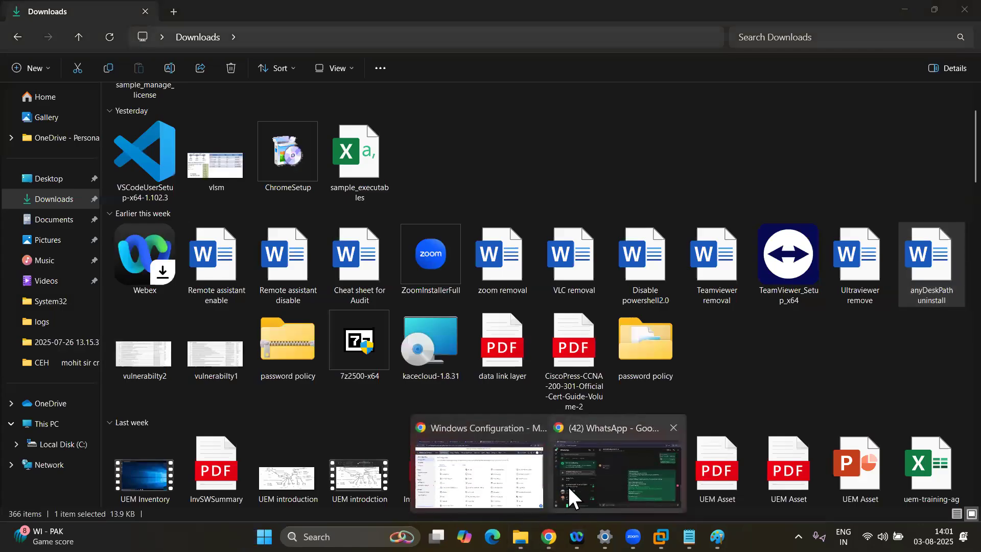
Step: Switch back to Endpoint Central in the browser and open a user-level Certificate Distribution configuration for Windows
{"action": "left_click", "coordinate": [459, 435]}
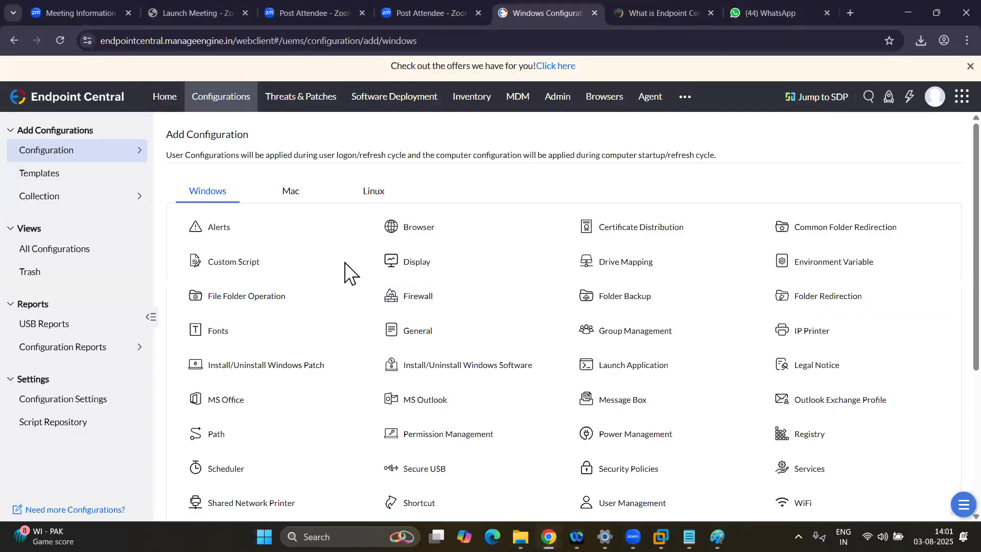
{"action": "mouse_move", "coordinate": [449, 227]}
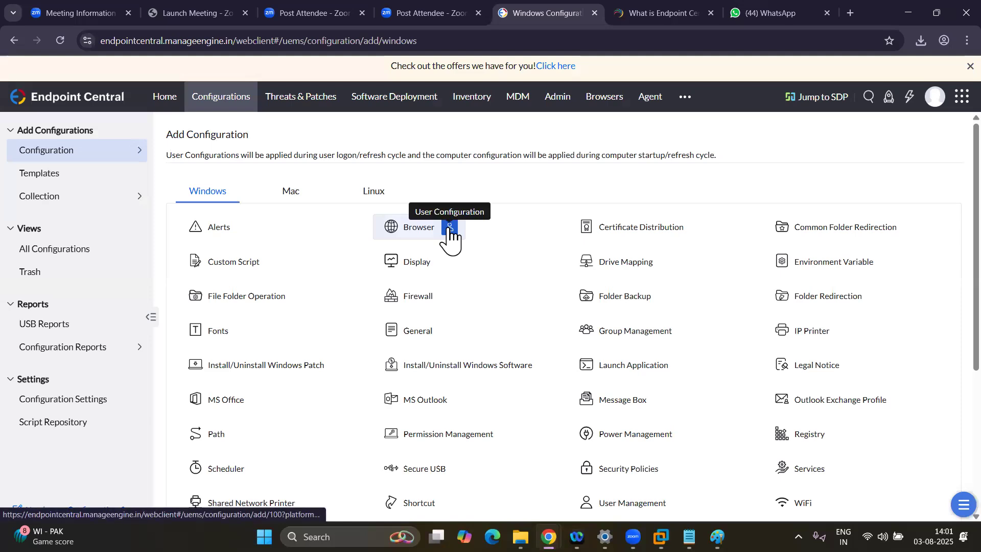
{"action": "mouse_move", "coordinate": [699, 229]}
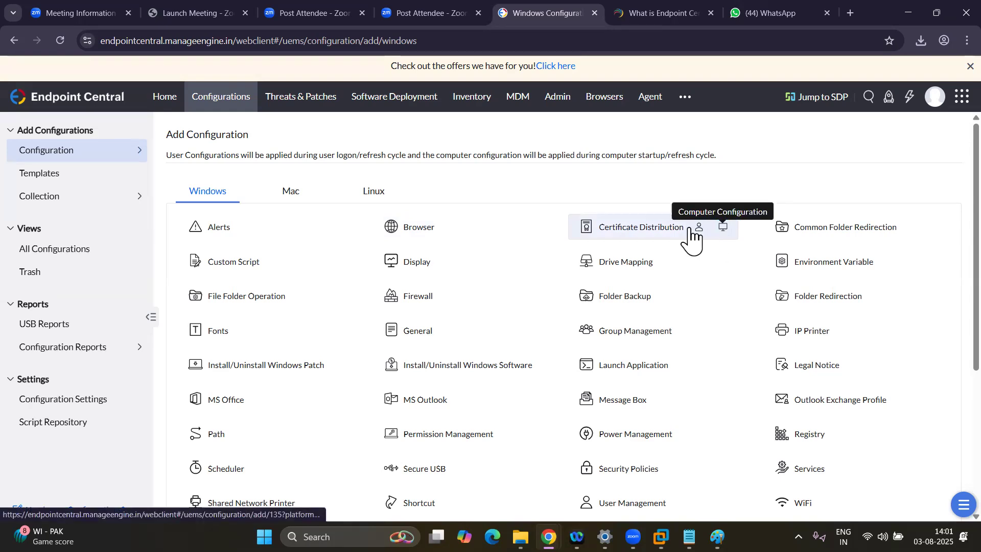
{"action": "left_click", "coordinate": [698, 229]}
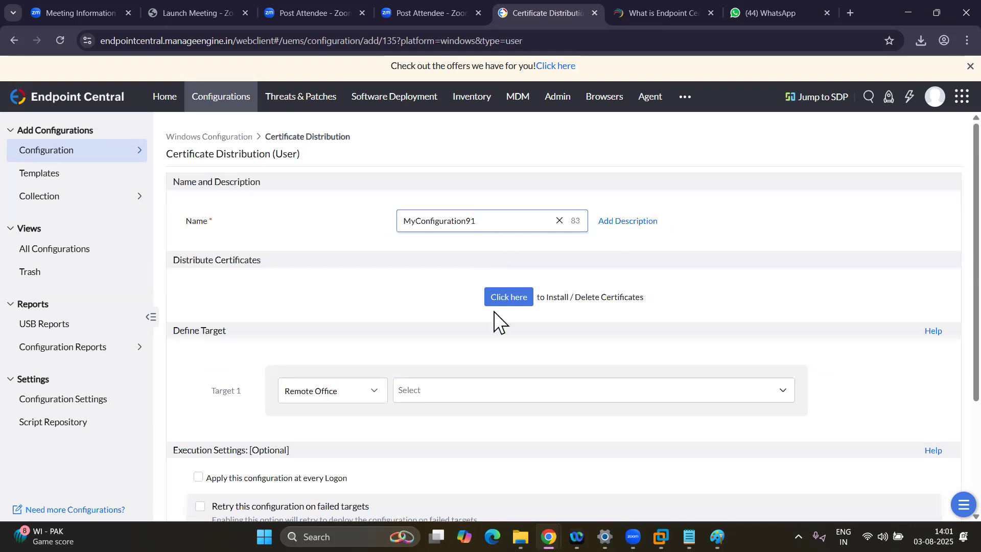
Step: Rename the certificate distribution configuration as leroot
{"action": "scroll", "coordinate": [493, 313], "scroll_direction": "down", "scroll_amount": 2}
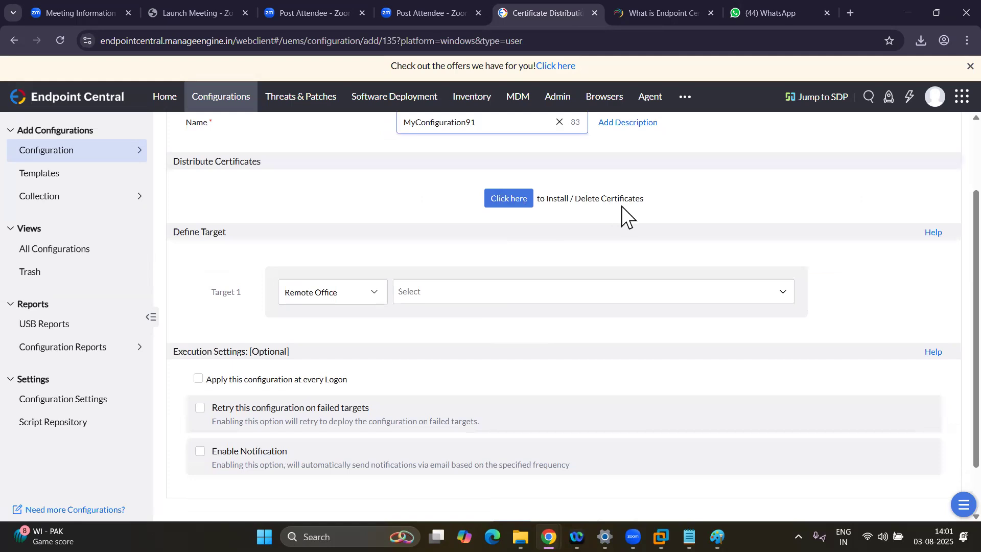
{"action": "scroll", "coordinate": [644, 207], "scroll_direction": "up", "scroll_amount": 2}
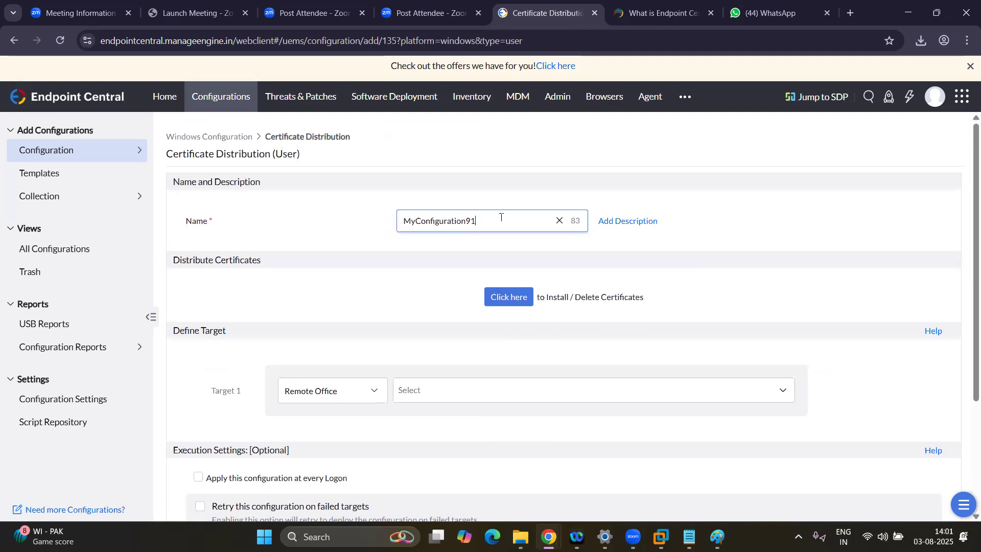
{"action": "key", "text": "BackSpace"}
{"action": "key", "text": "BackSpace"}
{"action": "key", "text": "BackSpace"}
{"action": "key", "text": "BackSpace"}
{"action": "key", "text": "BackSpace"}
{"action": "key", "text": "BackSpace"}
{"action": "key", "text": "BackSpace"}
{"action": "key", "text": "BackSpace"}
{"action": "key", "text": "BackSpace"}
{"action": "key", "text": "BackSpace"}
{"action": "key", "text": "BackSpace"}
{"action": "key", "text": "BackSpace"}
{"action": "key", "text": "BackSpace"}
{"action": "key", "text": "BackSpace"}
{"action": "key", "text": "BackSpace"}
{"action": "key", "text": "BackSpace"}
{"action": "type", "text": "lerrot"}
{"action": "key", "text": "BackSpace"}
{"action": "key", "text": "BackSpace"}
{"action": "key", "text": "BackSpace"}
{"action": "type", "text": "oot"}
{"action": "left_click", "coordinate": [486, 259]}
Step: Try to set up a certificate installation for the Intermediate Certification Authorities and Personal stores
{"action": "left_click", "coordinate": [506, 296]}
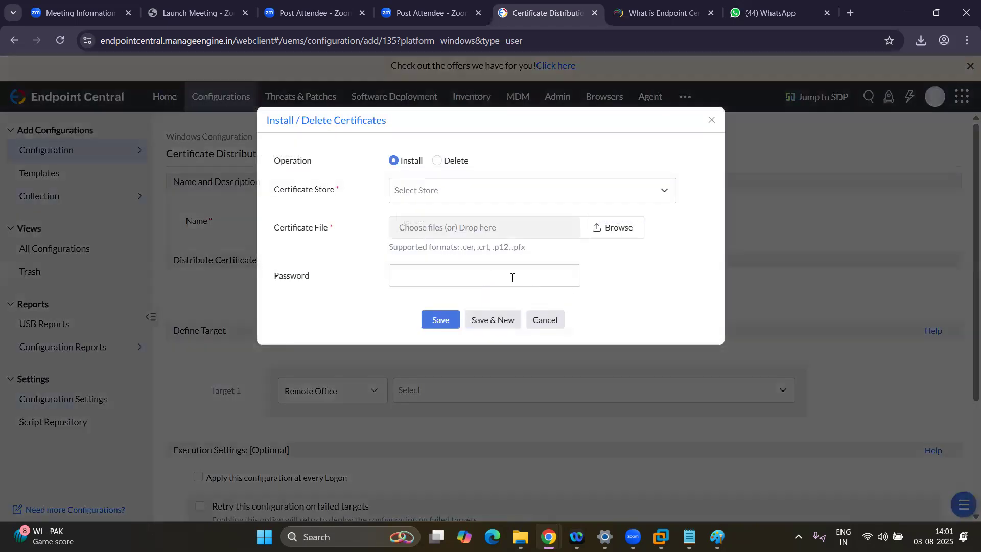
{"action": "left_click", "coordinate": [437, 162]}
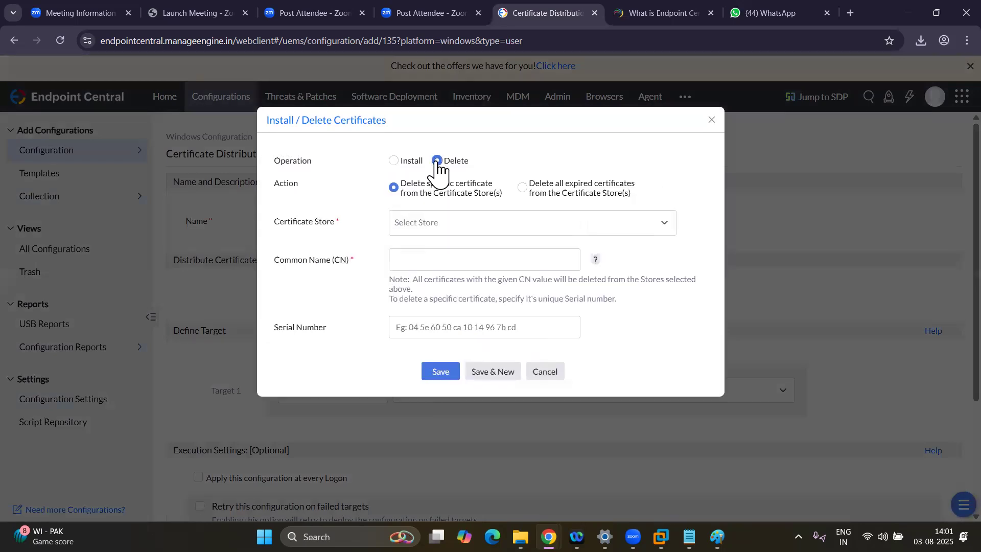
{"action": "left_click", "coordinate": [395, 161]}
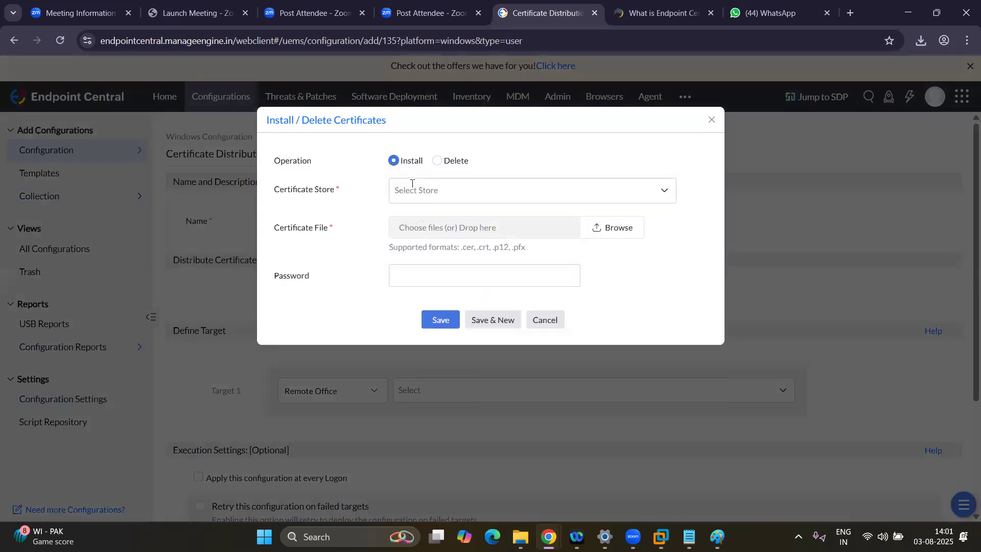
{"action": "left_click", "coordinate": [412, 185]}
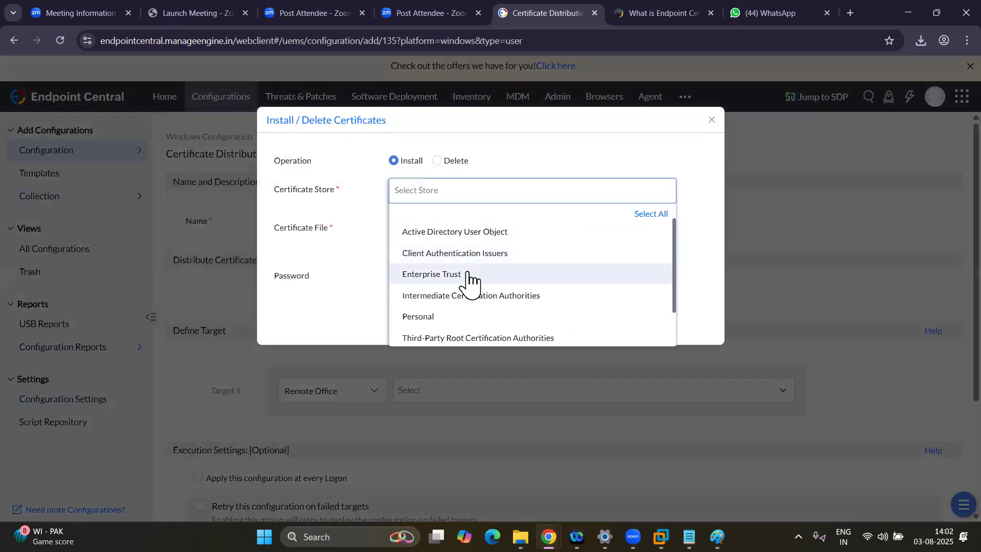
{"action": "scroll", "coordinate": [477, 284], "scroll_direction": "down", "scroll_amount": 1}
{"action": "scroll", "coordinate": [477, 286], "scroll_direction": "down", "scroll_amount": 1}
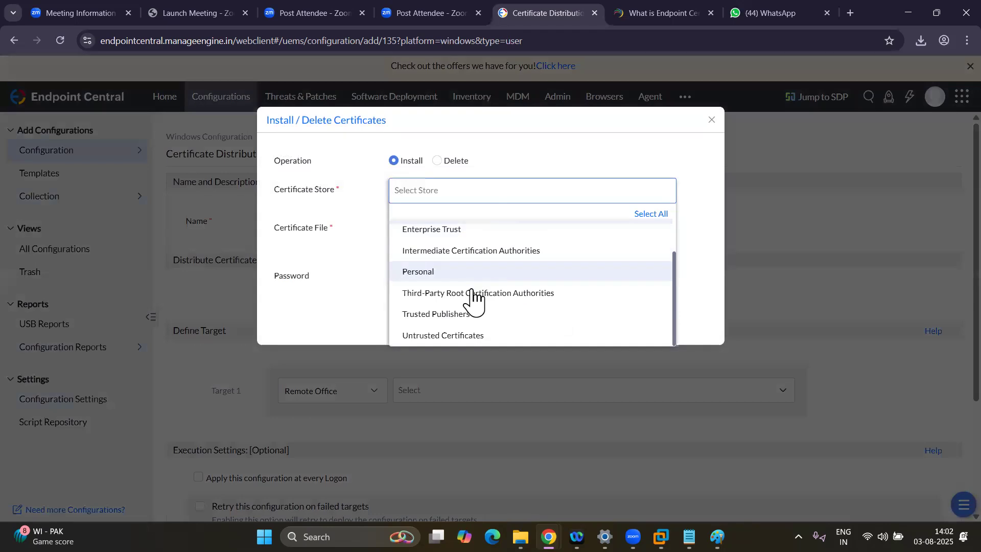
{"action": "left_click", "coordinate": [463, 264]}
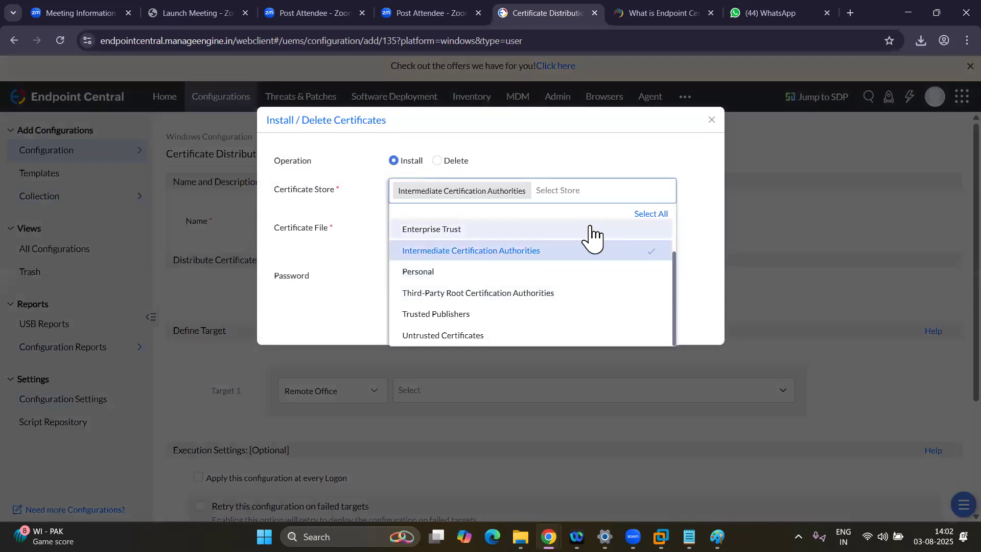
{"action": "left_click", "coordinate": [443, 275]}
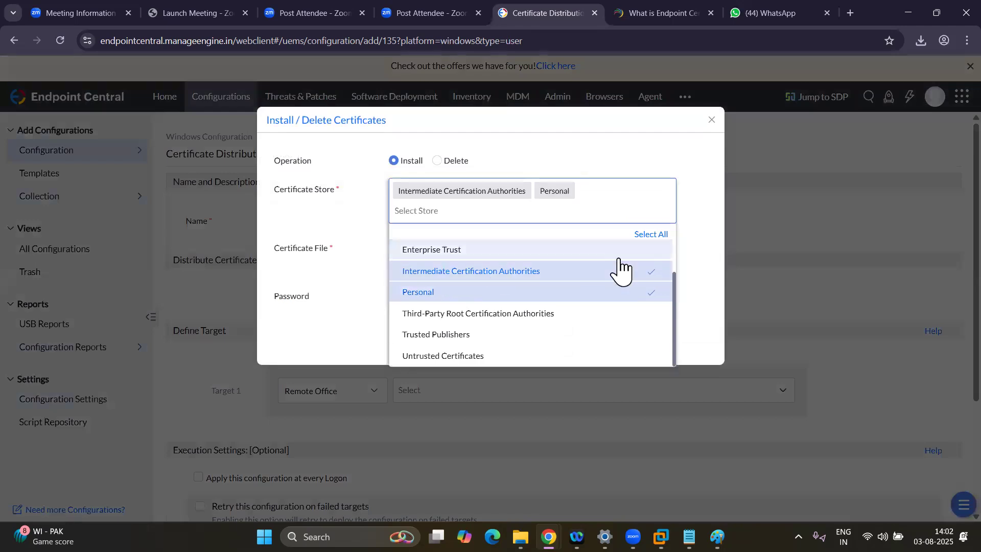
{"action": "left_click", "coordinate": [707, 278]}
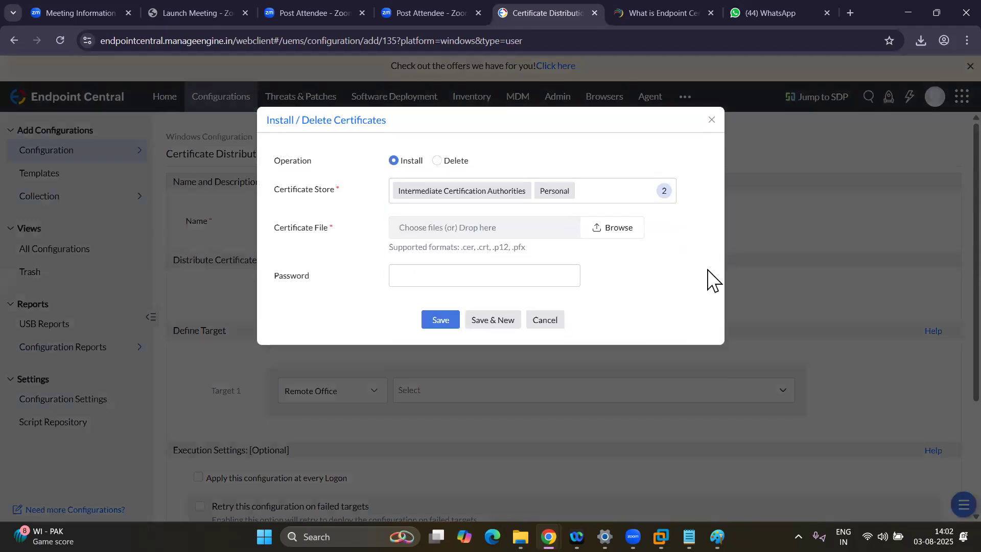
Step: Browse the Downloads folder for a certificate file, dismiss the file selection and cancel the certificate setup
{"action": "left_click", "coordinate": [612, 233]}
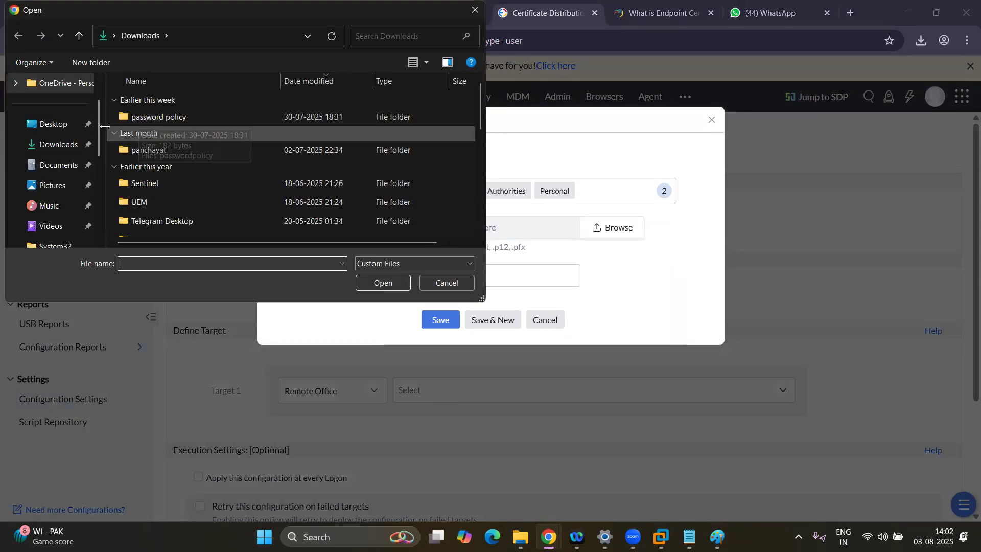
{"action": "left_click", "coordinate": [449, 283]}
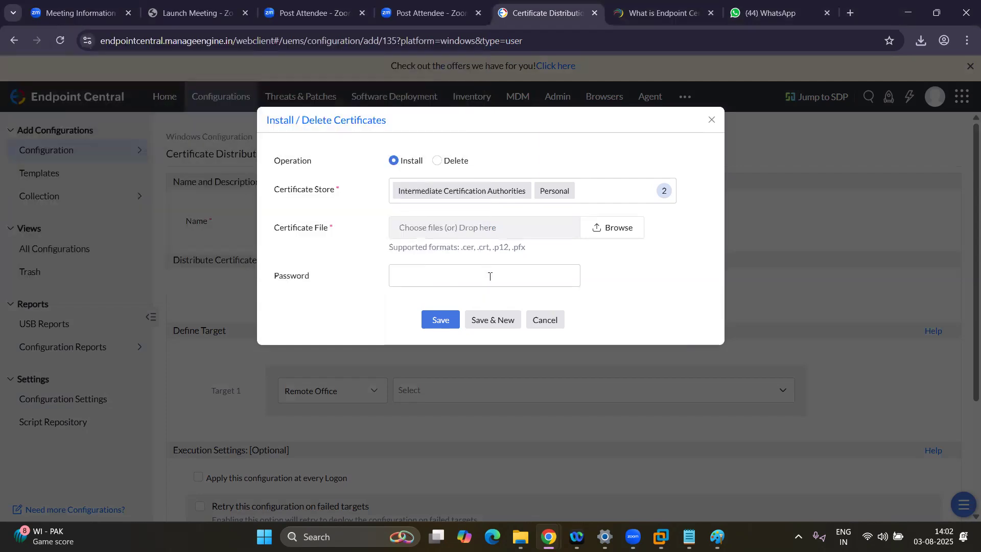
{"action": "left_click", "coordinate": [458, 277]}
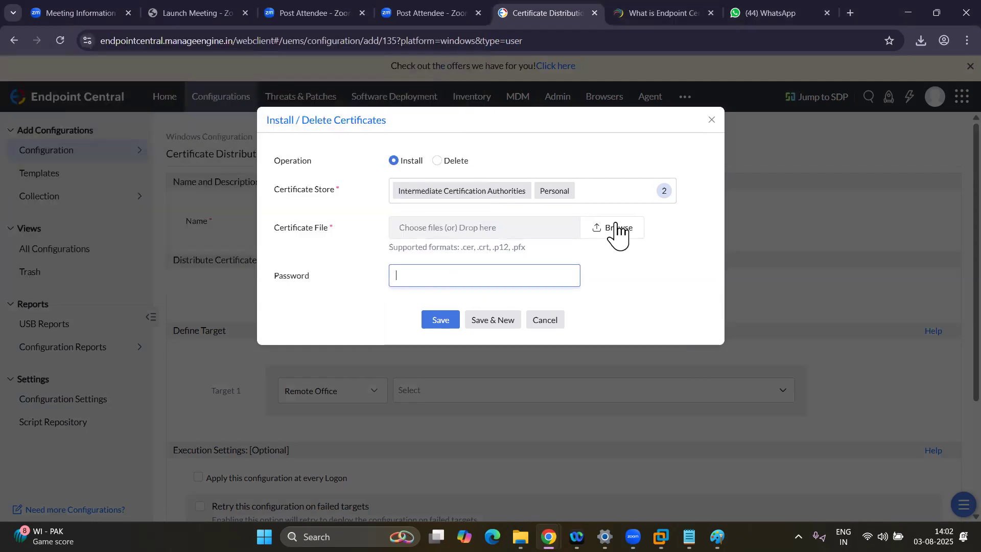
{"action": "left_click", "coordinate": [546, 321]}
Step: Set the configuration's target to the Default Remote Office
{"action": "scroll", "coordinate": [567, 327], "scroll_direction": "down", "scroll_amount": 1}
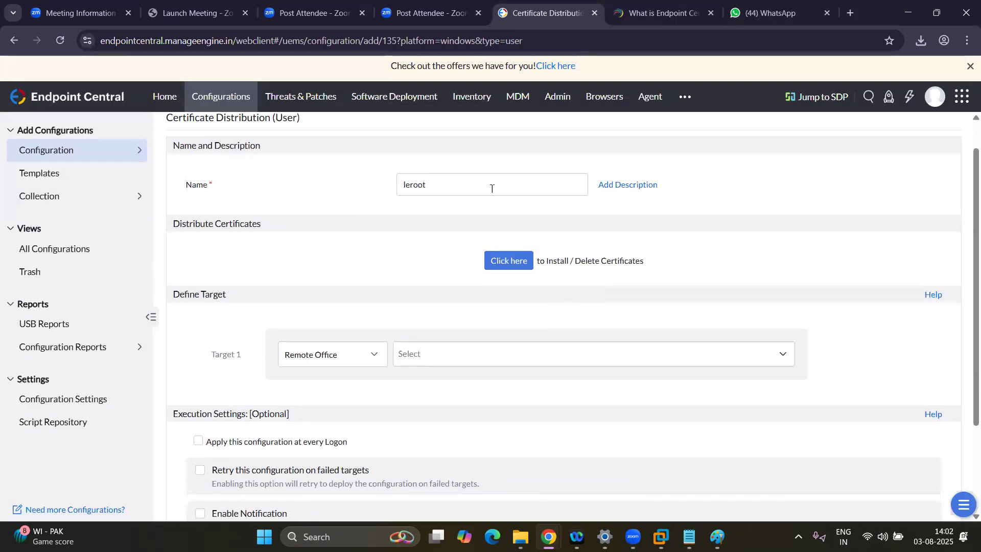
{"action": "left_click", "coordinate": [376, 364]}
{"action": "left_click", "coordinate": [430, 354]}
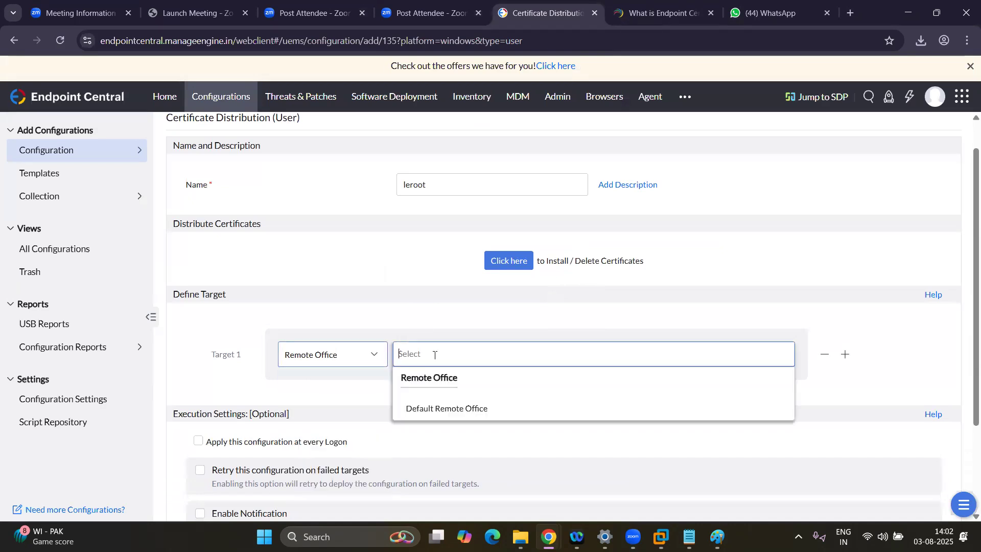
{"action": "left_click", "coordinate": [437, 409]}
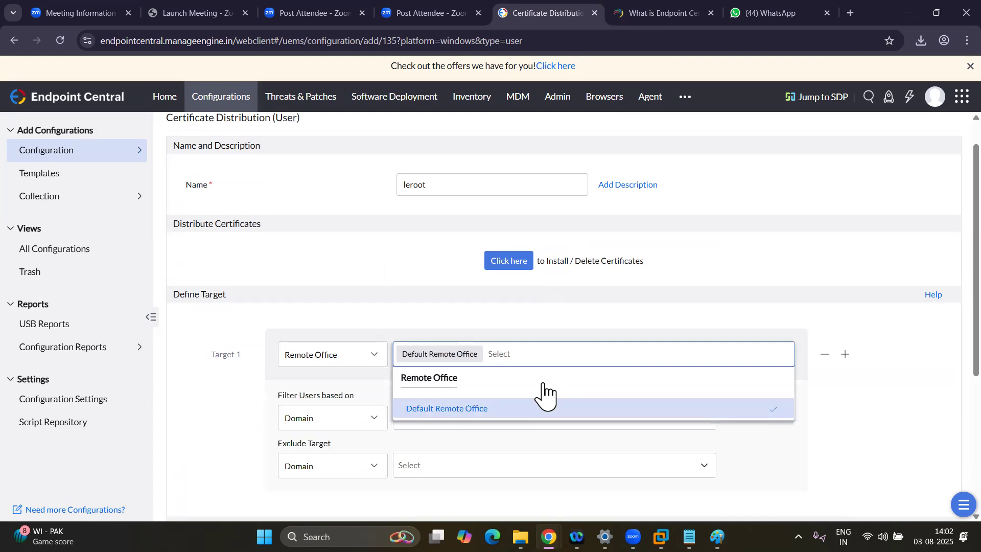
Step: Filter the Default Remote Office target's users by User and select the second user under WORKGROUP
{"action": "left_click", "coordinate": [884, 415]}
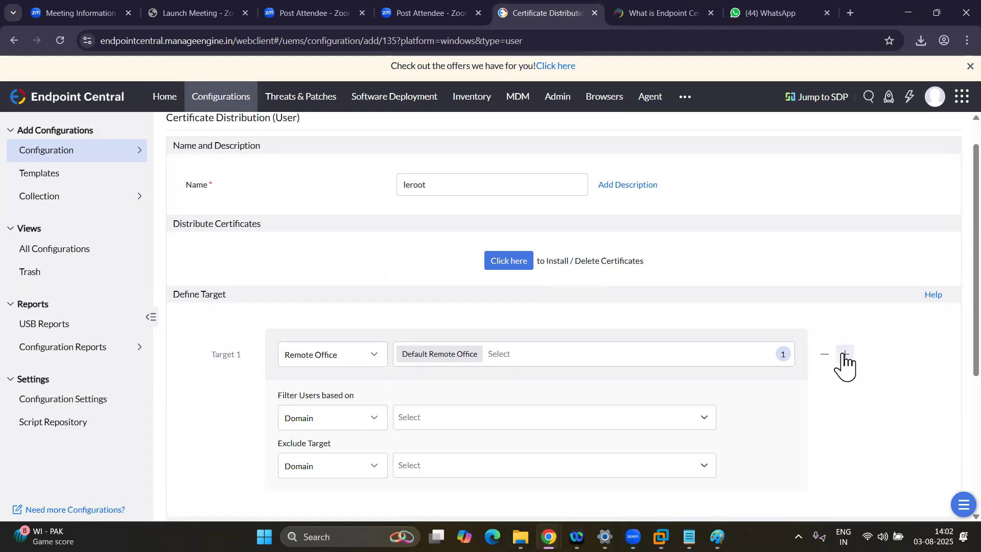
{"action": "left_click", "coordinate": [347, 418]}
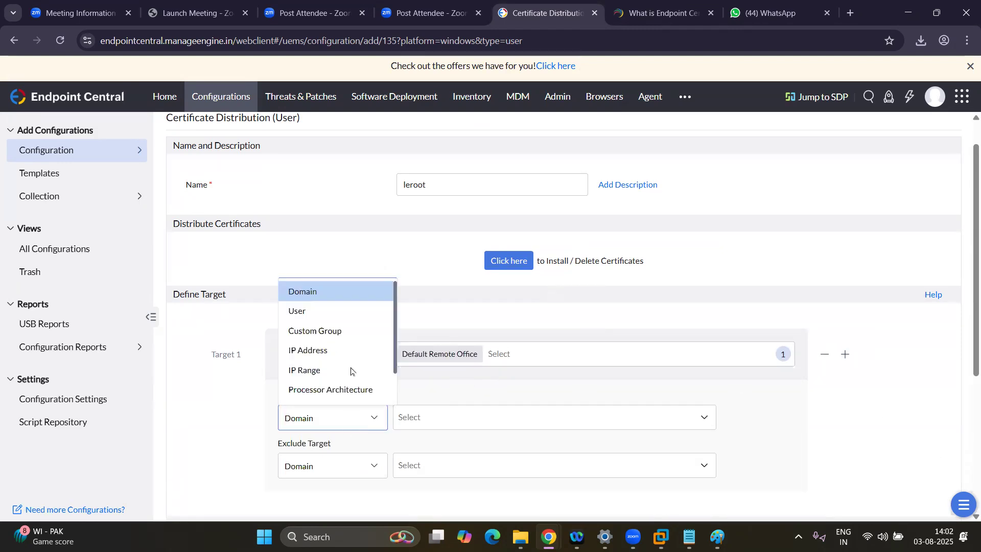
{"action": "left_click", "coordinate": [333, 312]}
{"action": "left_click", "coordinate": [423, 417]}
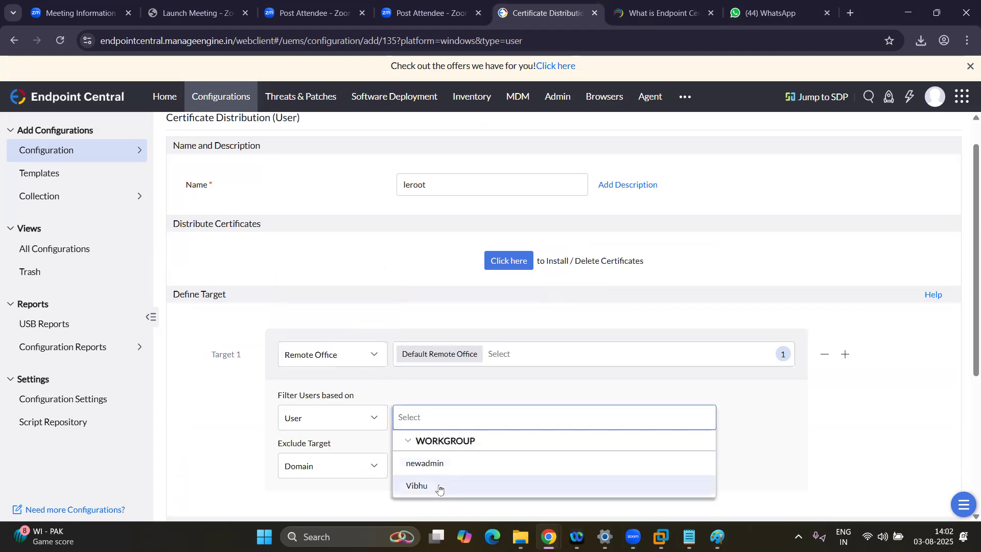
{"action": "left_click", "coordinate": [439, 486]}
{"action": "left_click", "coordinate": [798, 432]}
Step: Reopen the certificate setup and examine the password field and certificate stores available for the Install operation
{"action": "scroll", "coordinate": [797, 428], "scroll_direction": "down", "scroll_amount": 2}
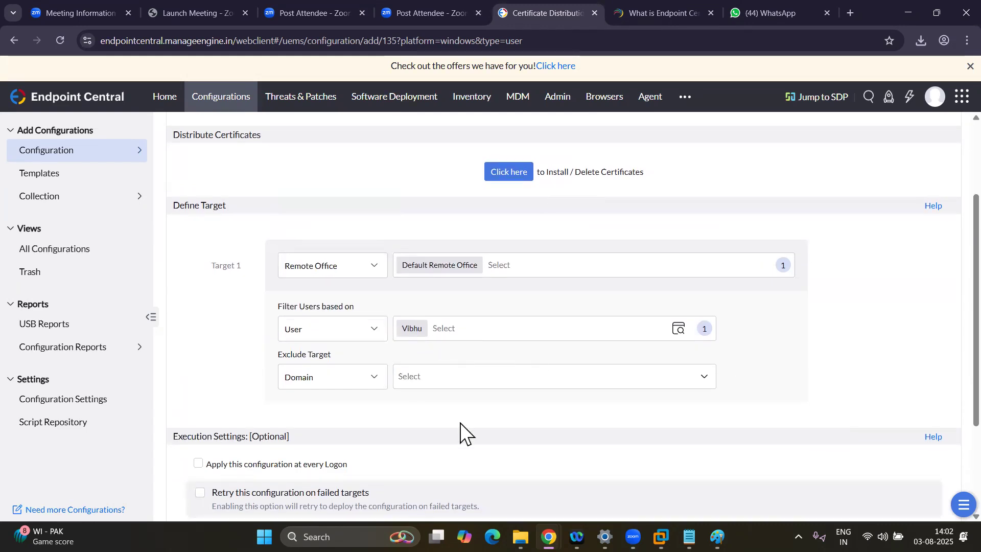
{"action": "scroll", "coordinate": [460, 422], "scroll_direction": "up", "scroll_amount": 1}
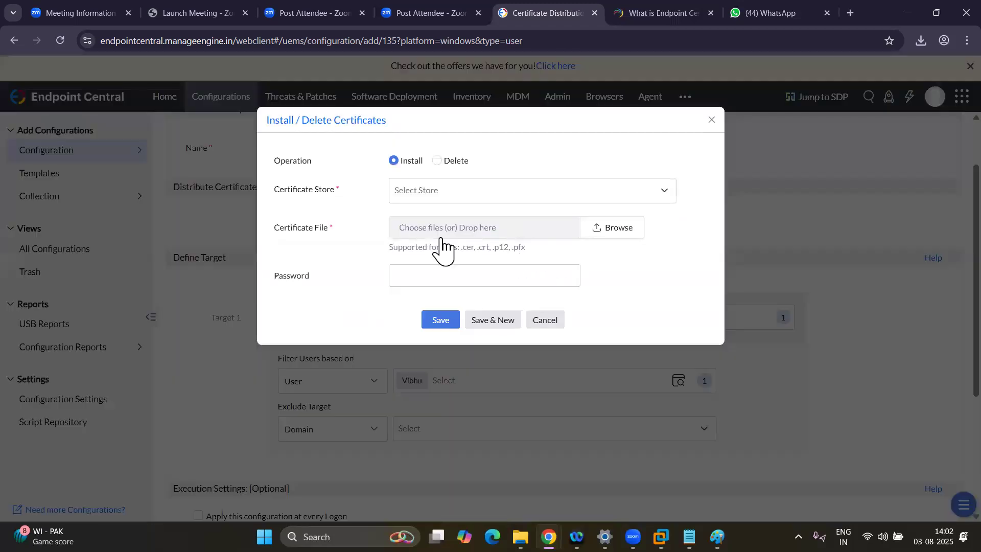
{"action": "left_click", "coordinate": [446, 268]}
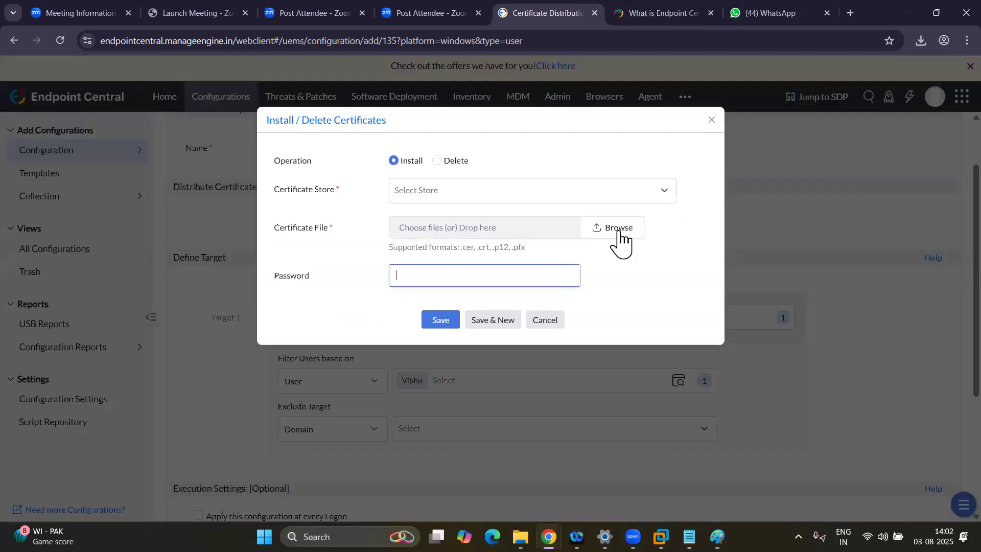
{"action": "left_click", "coordinate": [589, 185]}
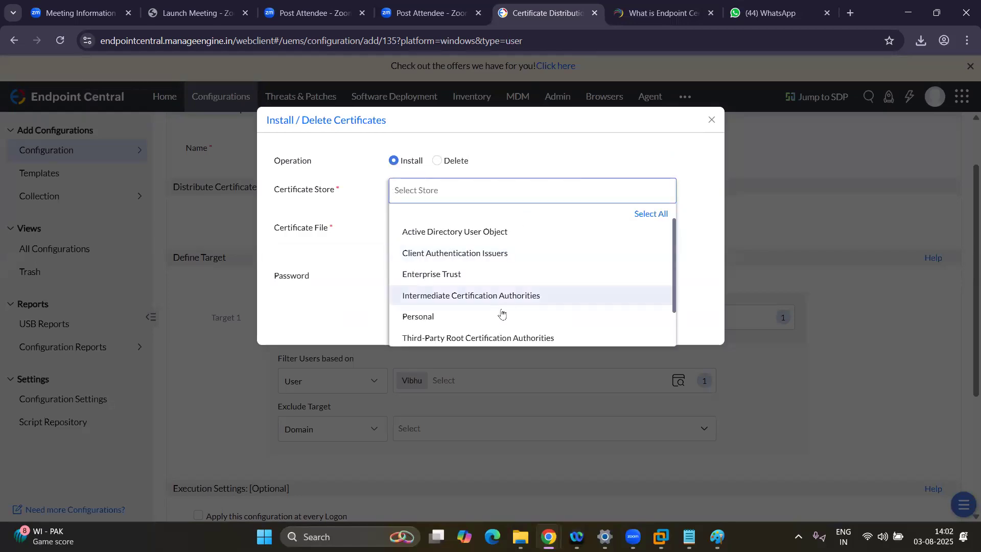
{"action": "left_click", "coordinate": [701, 281]}
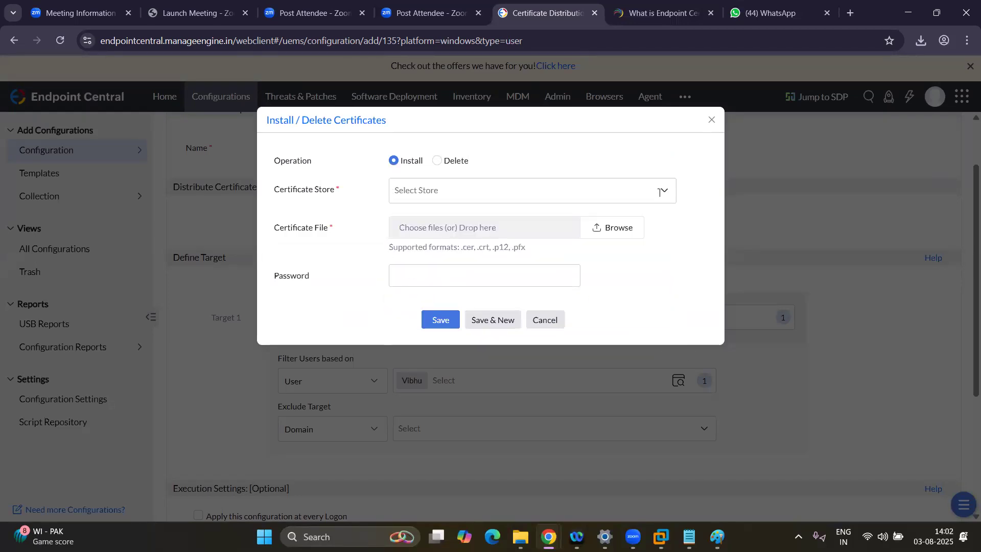
Step: Examine the Delete operation's certificate store, Common Name and Serial Number fields, return to Install and cancel the certificate setup
{"action": "left_click", "coordinate": [438, 161]}
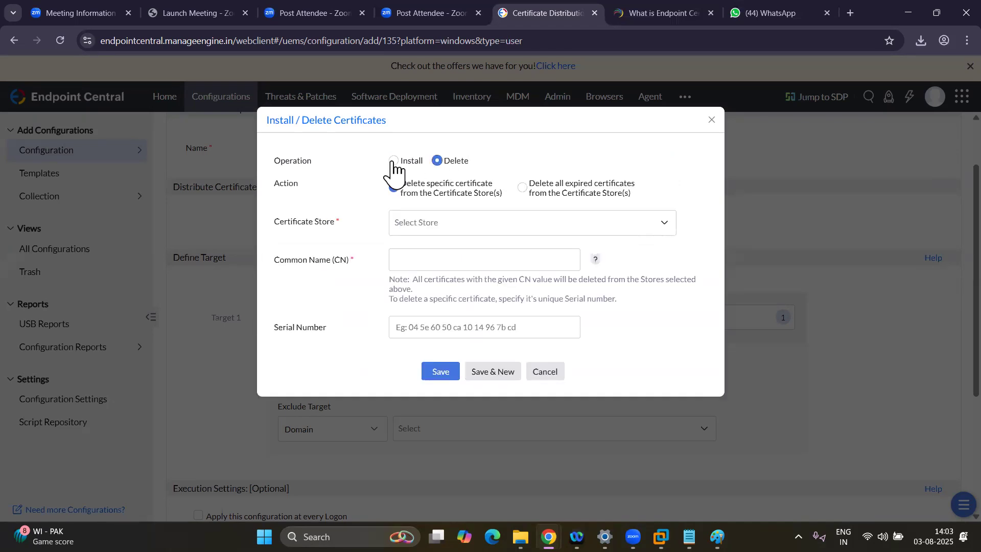
{"action": "left_click", "coordinate": [454, 258]}
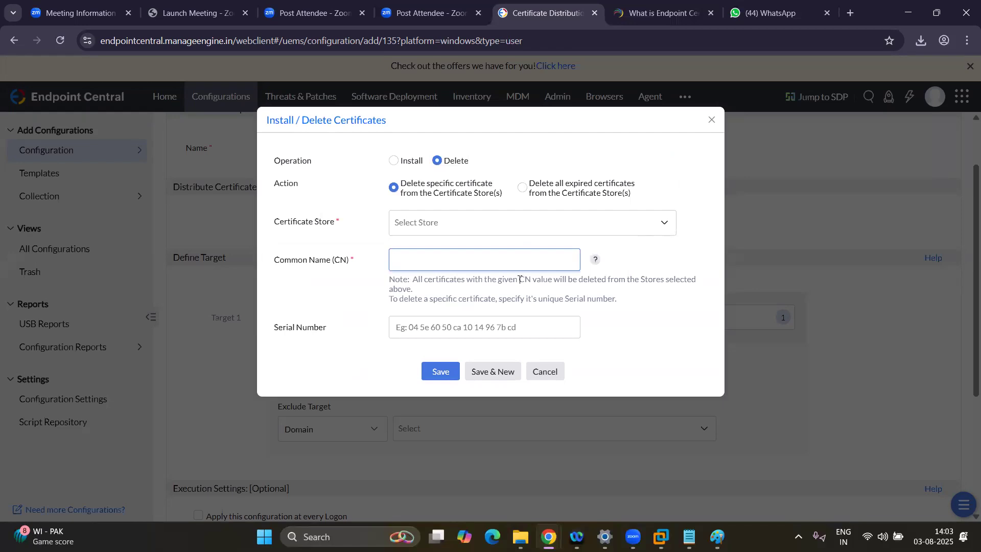
{"action": "mouse_move", "coordinate": [519, 279]}
{"action": "left_mouse_down"}
{"action": "mouse_move", "coordinate": [534, 289]}
{"action": "mouse_move", "coordinate": [532, 279]}
{"action": "left_mouse_up"}
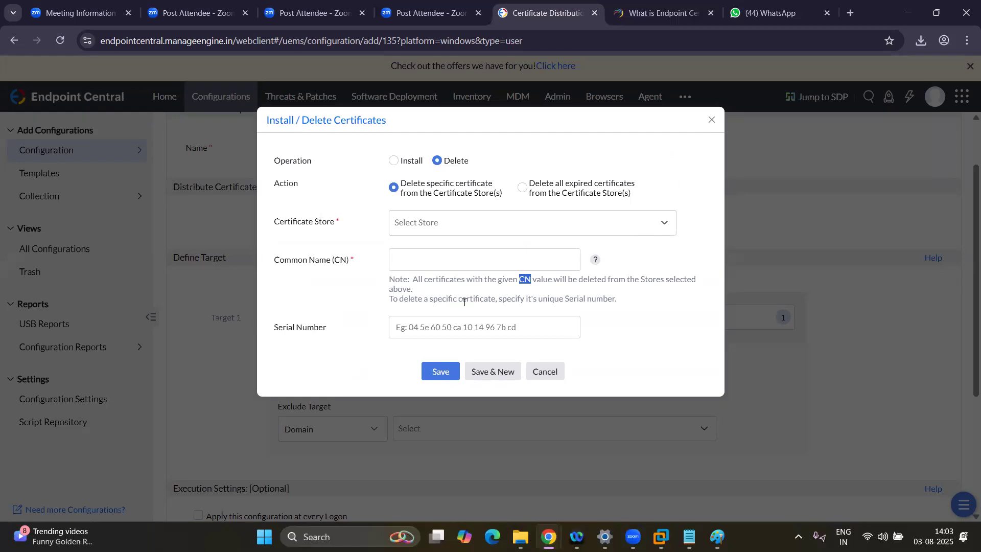
{"action": "left_click", "coordinate": [417, 259]}
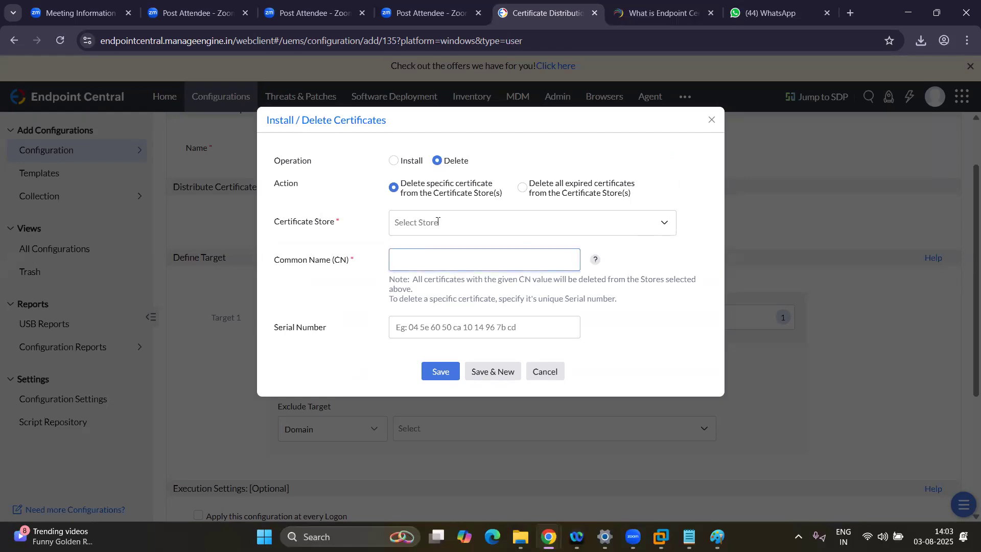
{"action": "left_click", "coordinate": [438, 222]}
{"action": "left_click", "coordinate": [713, 300]}
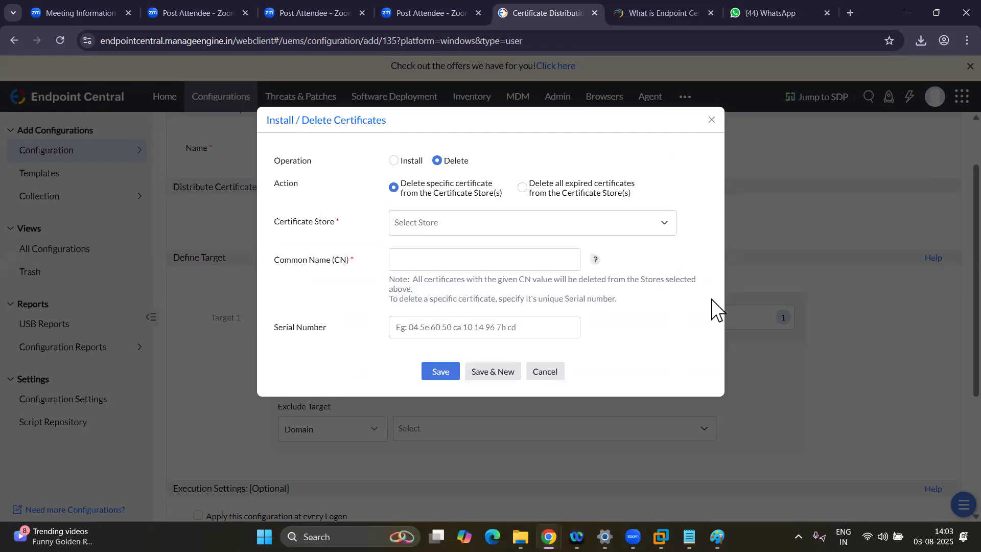
{"action": "left_click", "coordinate": [475, 329]}
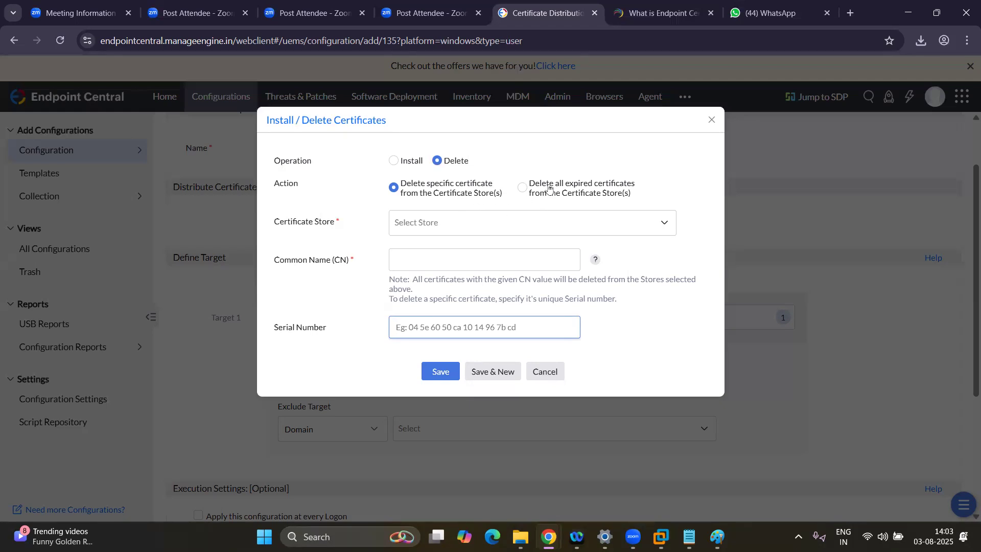
{"action": "left_click", "coordinate": [401, 163]}
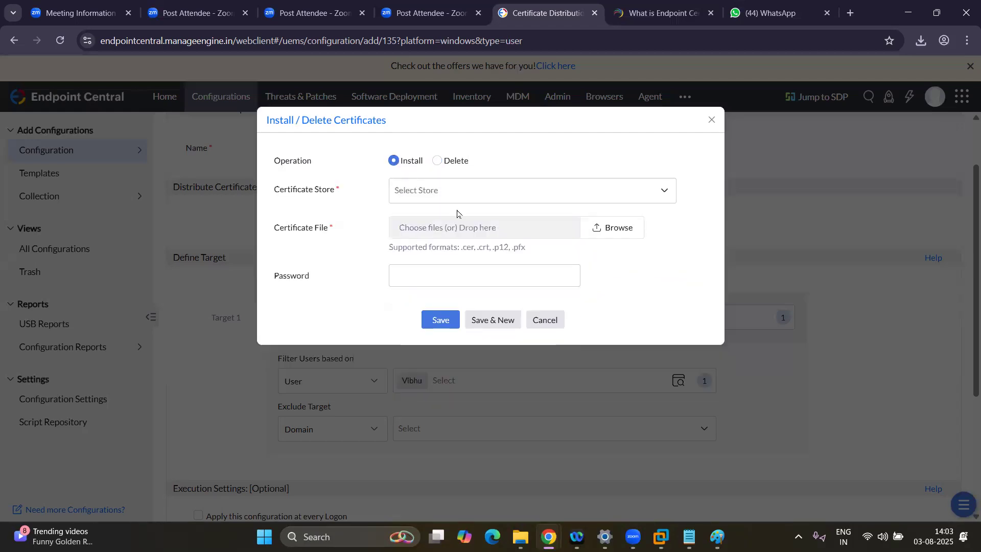
{"action": "left_click", "coordinate": [547, 324]}
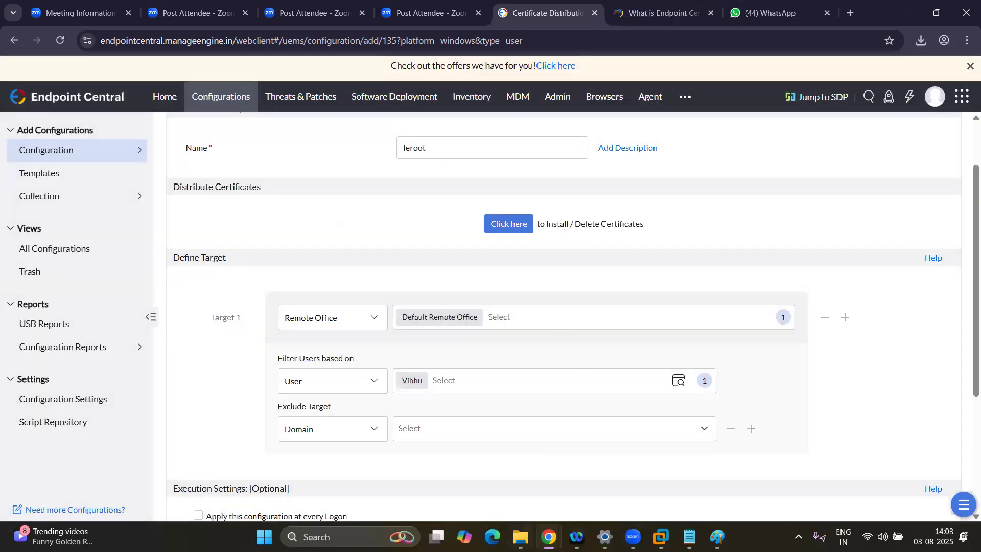
Step: Look through the Chrome settings categories, including Privacy and security, Appearance, Search engine and System, and close the settings
{"action": "left_click", "coordinate": [548, 536]}
{"action": "left_click", "coordinate": [483, 476]}
{"action": "left_click", "coordinate": [967, 41]}
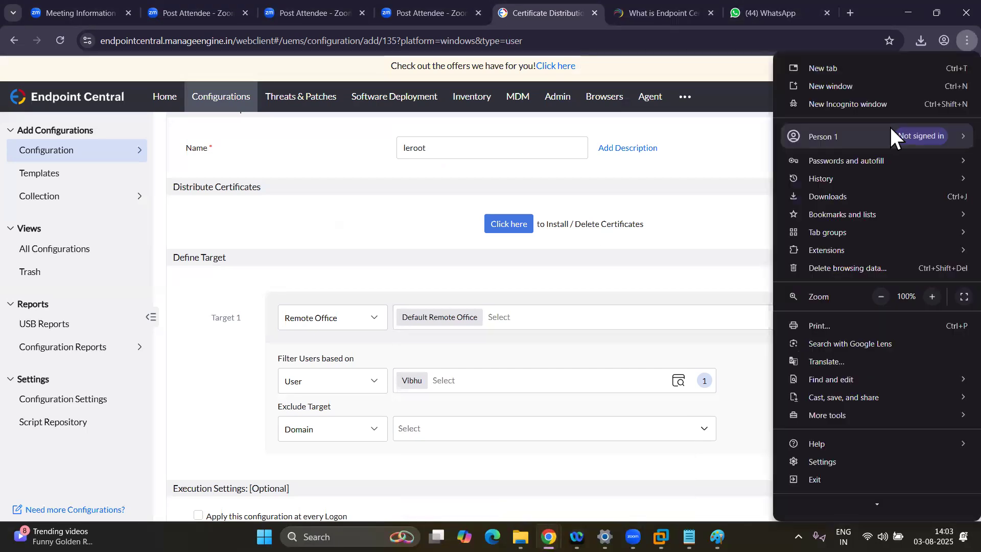
{"action": "left_click", "coordinate": [828, 459]}
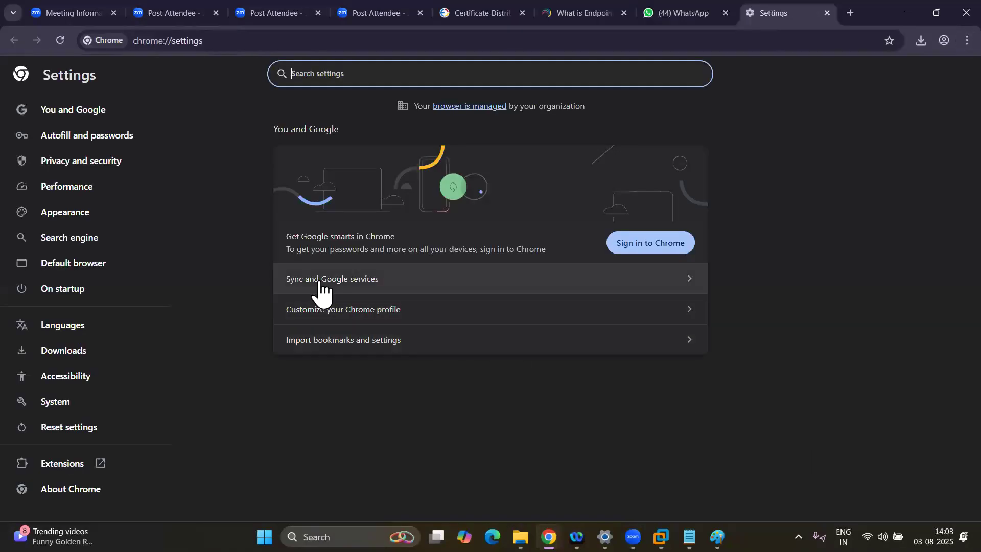
{"action": "left_click", "coordinate": [72, 114]}
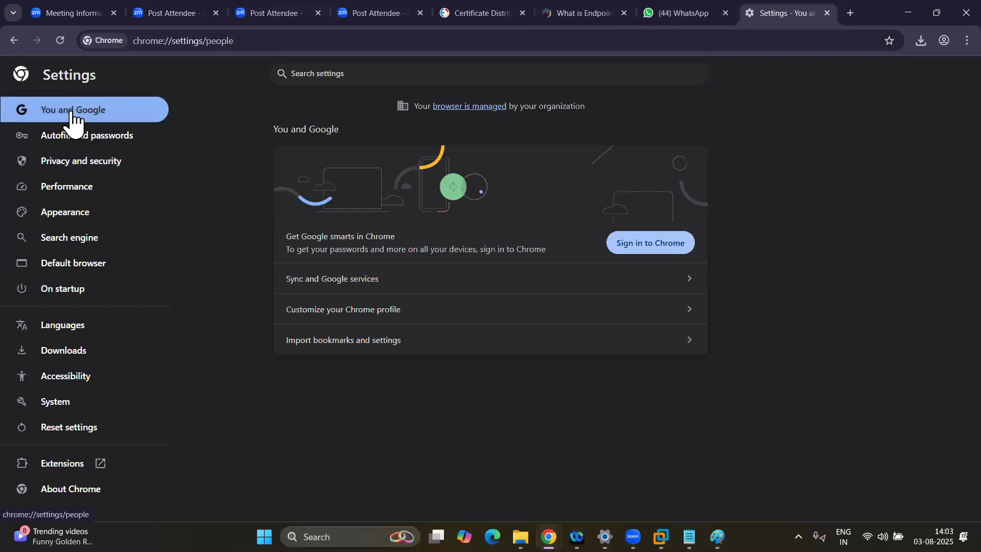
{"action": "left_click", "coordinate": [74, 142]}
{"action": "left_click", "coordinate": [78, 166]}
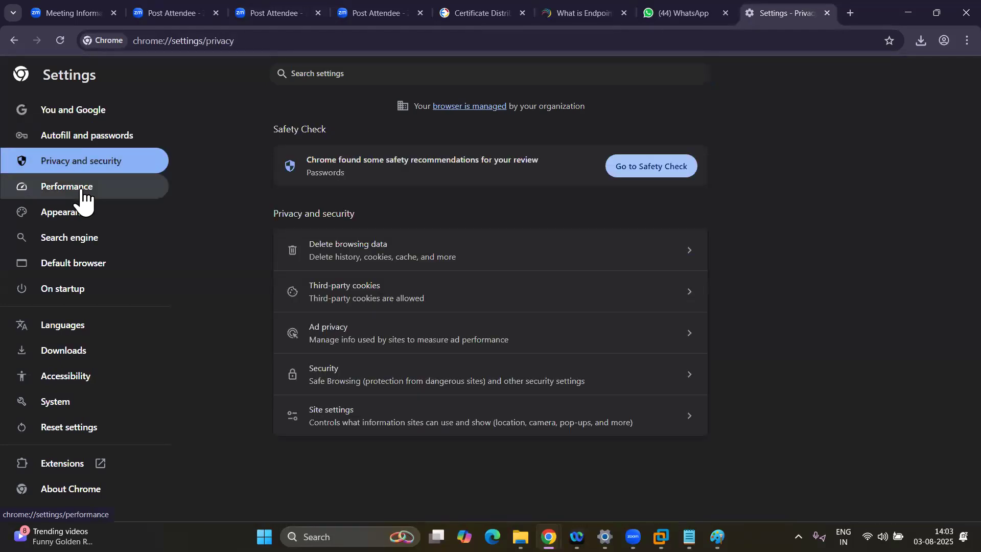
{"action": "left_click", "coordinate": [82, 193]}
{"action": "left_click", "coordinate": [81, 217]}
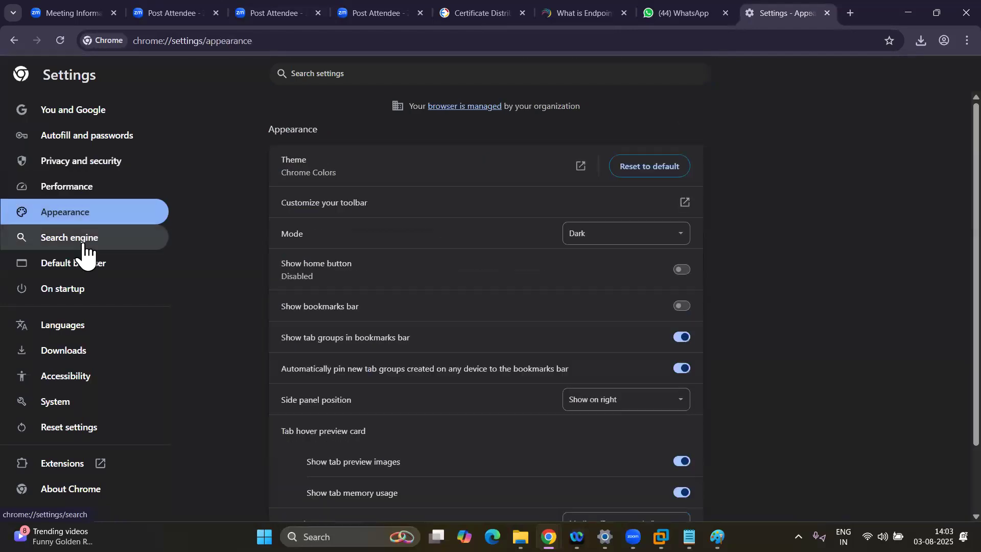
{"action": "left_click", "coordinate": [80, 264]}
{"action": "left_click", "coordinate": [76, 245]}
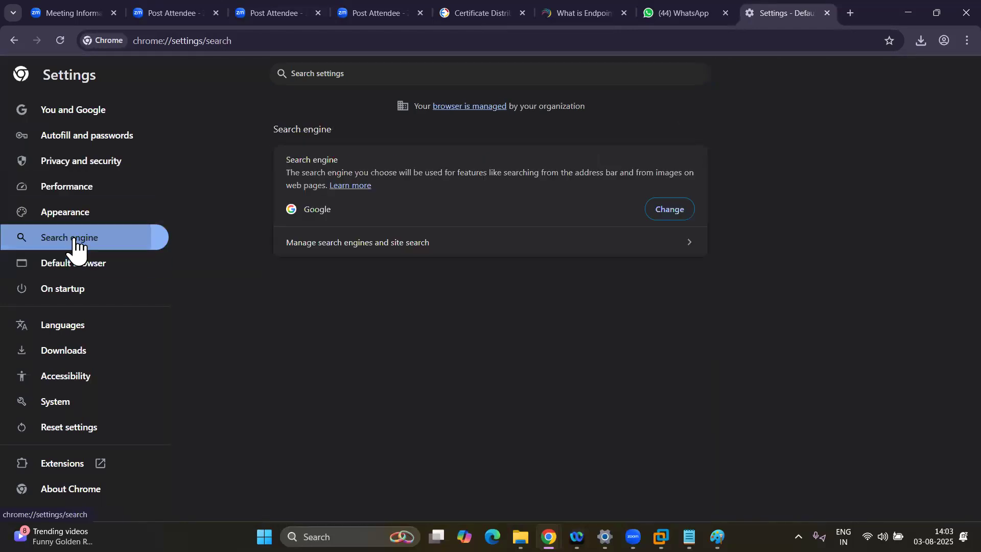
{"action": "left_click", "coordinate": [55, 296]}
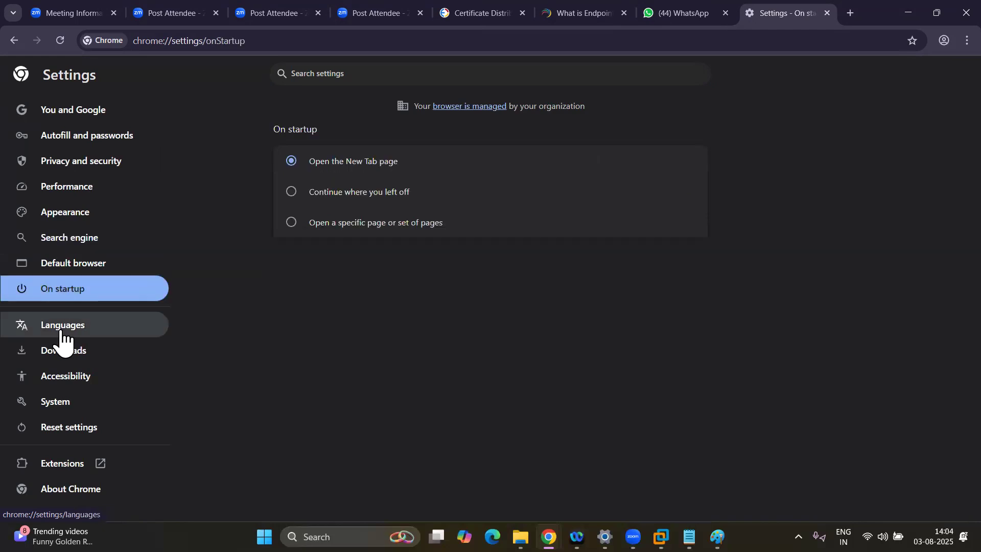
{"action": "left_click", "coordinate": [65, 353]}
{"action": "left_click", "coordinate": [72, 414]}
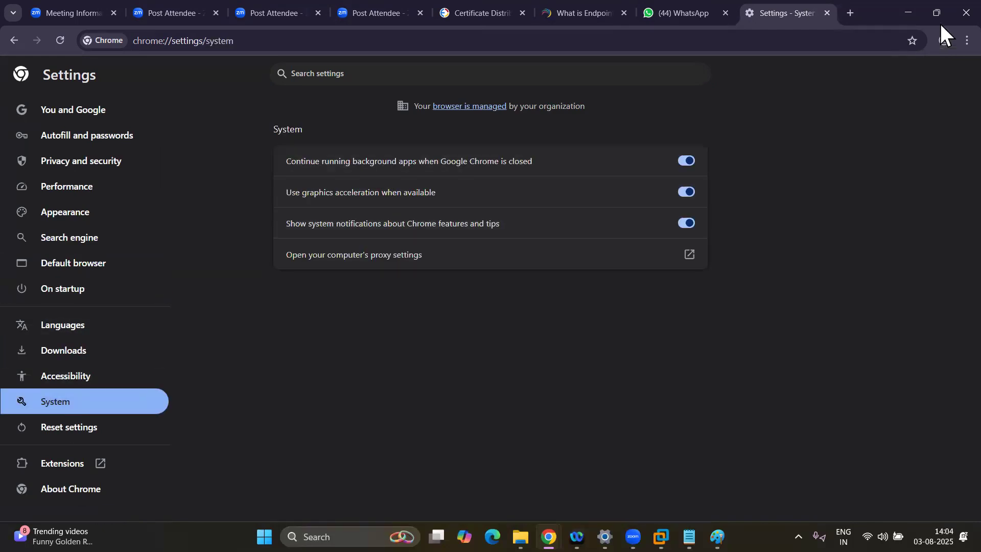
{"action": "left_click", "coordinate": [826, 13]}
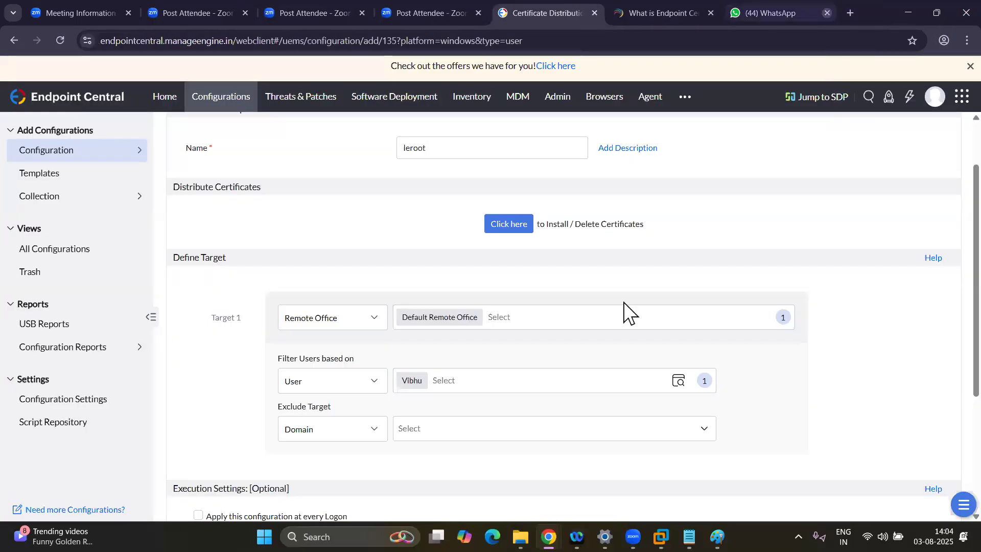
Step: Try applying the configuration at every logon with retries on failed targets, and discard the leroot configuration
{"action": "scroll", "coordinate": [626, 312], "scroll_direction": "down", "scroll_amount": 2}
{"action": "scroll", "coordinate": [464, 378], "scroll_direction": "down", "scroll_amount": 2}
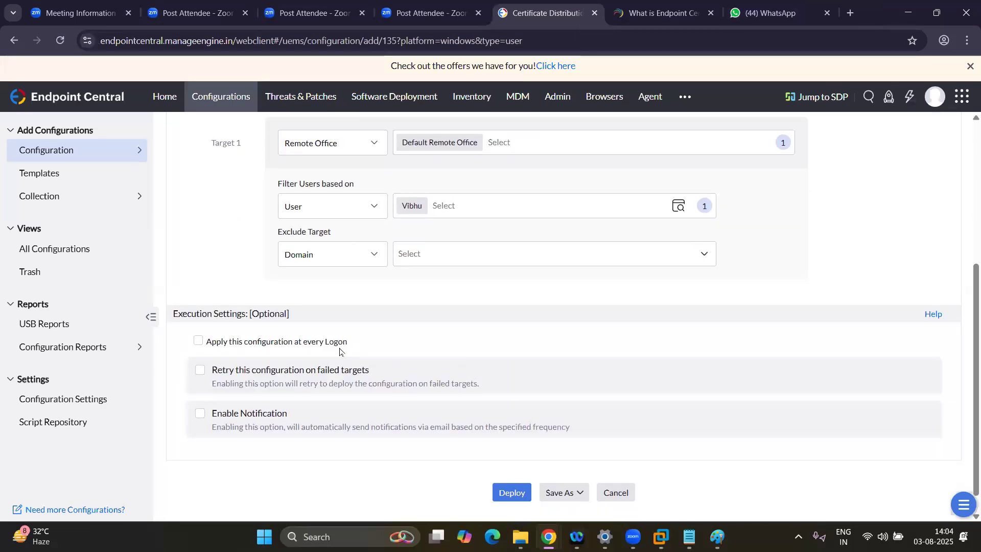
{"action": "left_click", "coordinate": [199, 341]}
{"action": "left_click", "coordinate": [208, 376]}
{"action": "scroll", "coordinate": [307, 353], "scroll_direction": "down", "scroll_amount": 1}
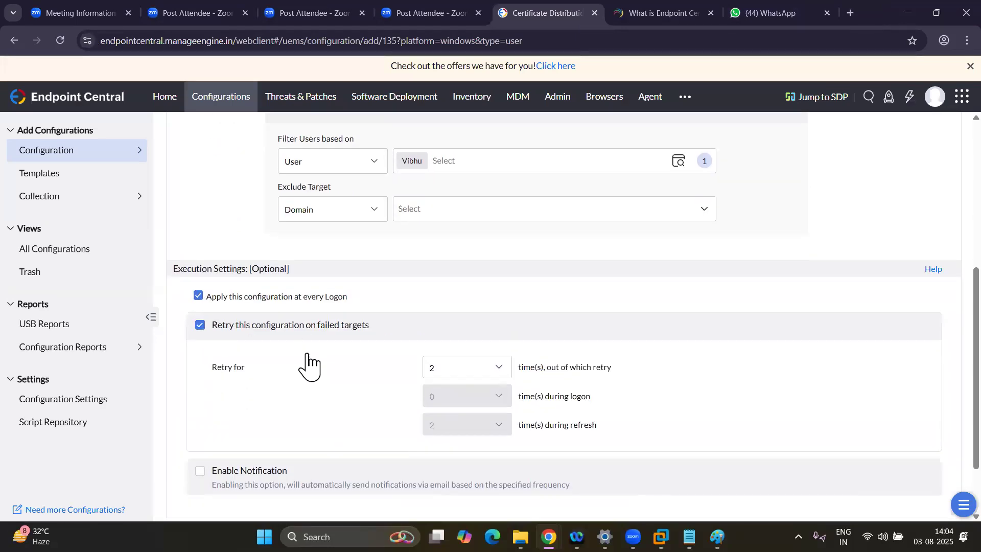
{"action": "scroll", "coordinate": [624, 360], "scroll_direction": "down", "scroll_amount": 2}
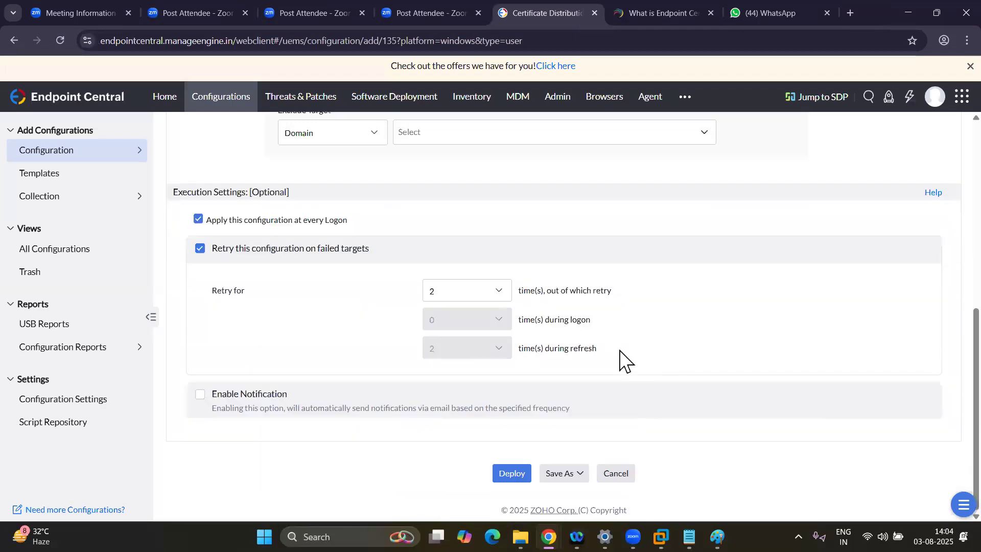
{"action": "scroll", "coordinate": [617, 467], "scroll_direction": "down", "scroll_amount": 1}
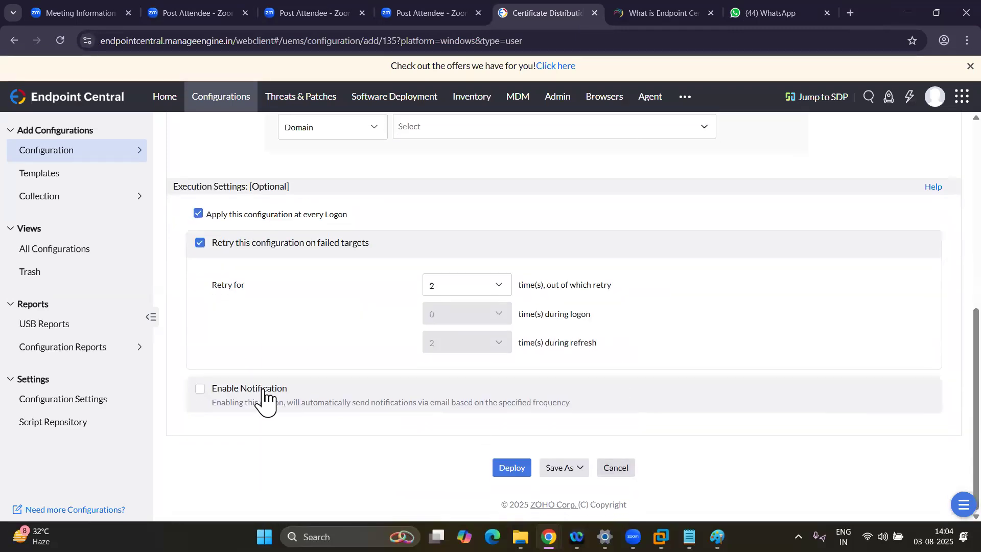
{"action": "left_click", "coordinate": [616, 467]}
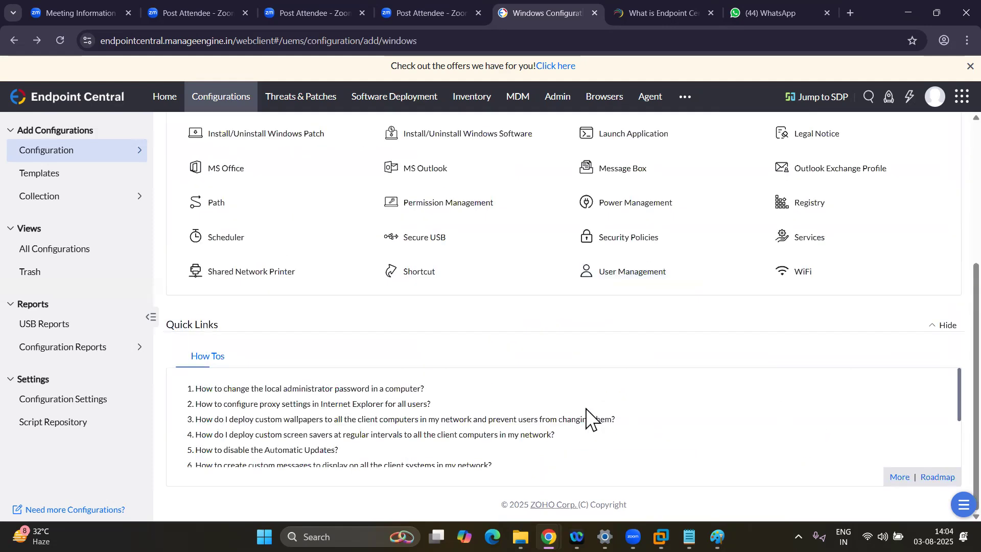
Step: Open a new user Certificate Distribution configuration, review its target and execution settings, and cancel it
{"action": "scroll", "coordinate": [566, 394], "scroll_direction": "up", "scroll_amount": 5}
{"action": "mouse_move", "coordinate": [654, 229]}
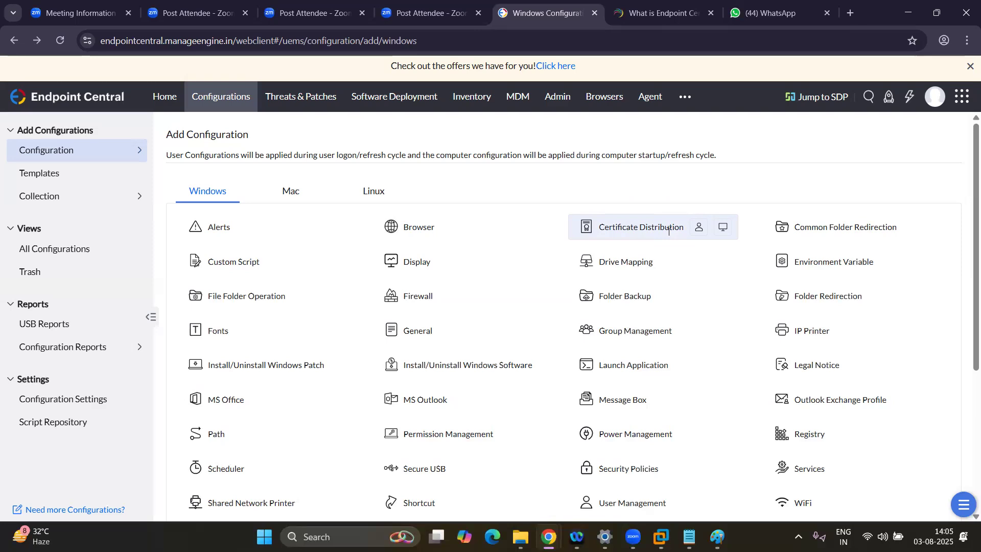
{"action": "left_click", "coordinate": [700, 227]}
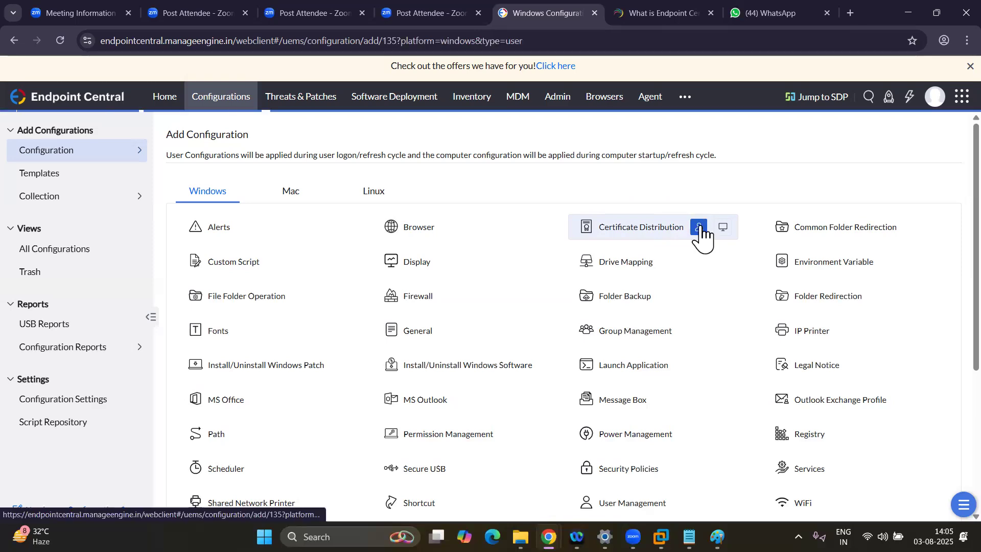
{"action": "scroll", "coordinate": [407, 455], "scroll_direction": "down", "scroll_amount": 3}
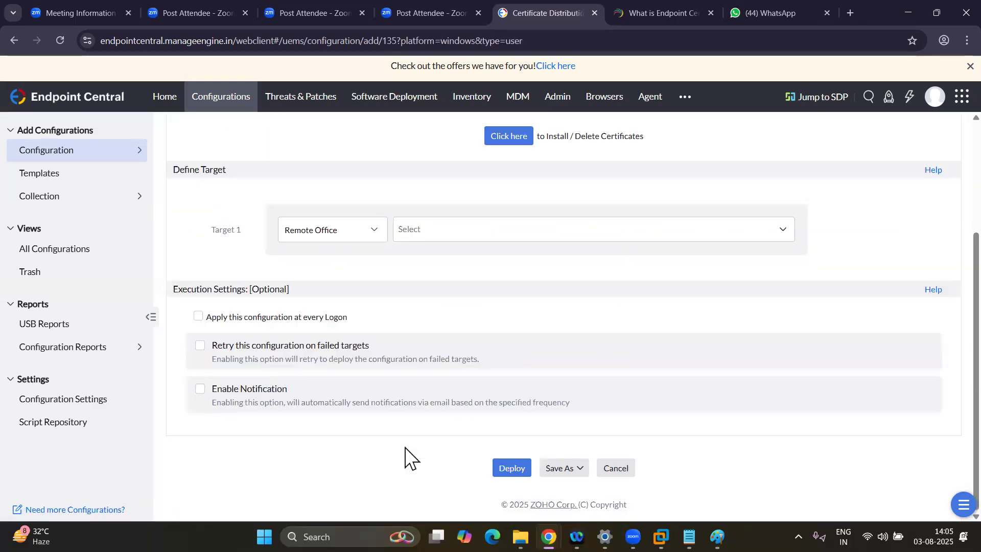
{"action": "left_click", "coordinate": [617, 468]}
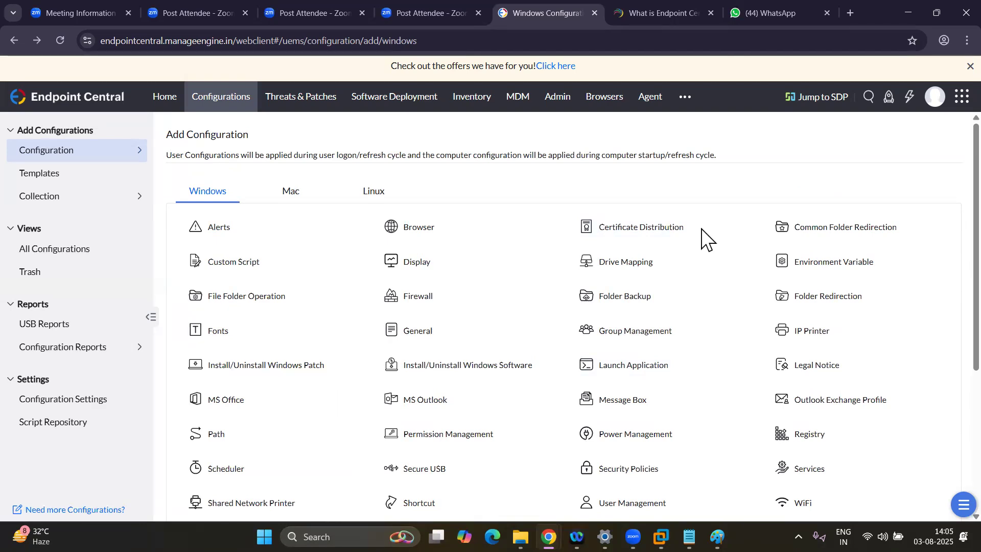
Step: Open a new computer Certificate Distribution configuration, examine the certificate stores offered for Install, and cancel the certificate setup
{"action": "left_click", "coordinate": [722, 227]}
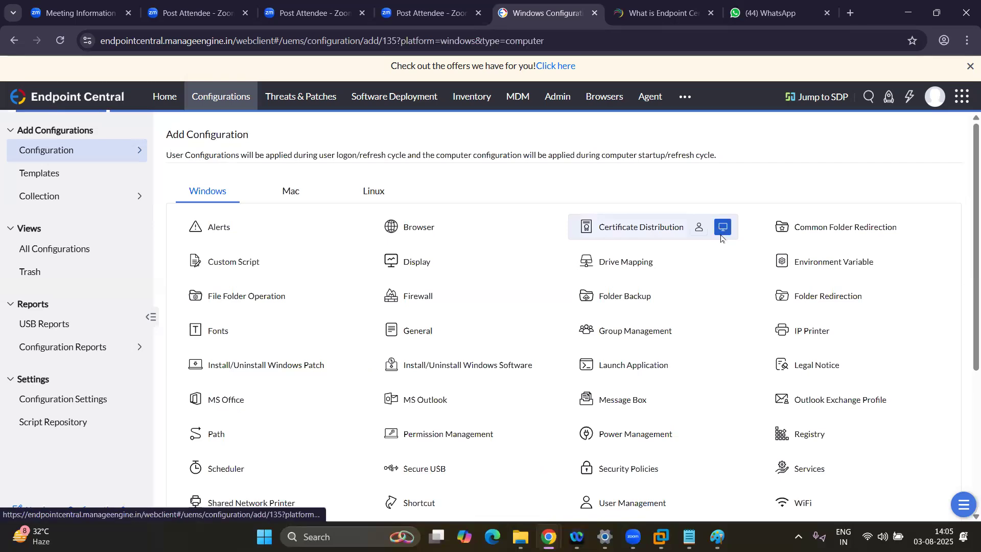
{"action": "scroll", "coordinate": [404, 337], "scroll_direction": "down", "scroll_amount": 2}
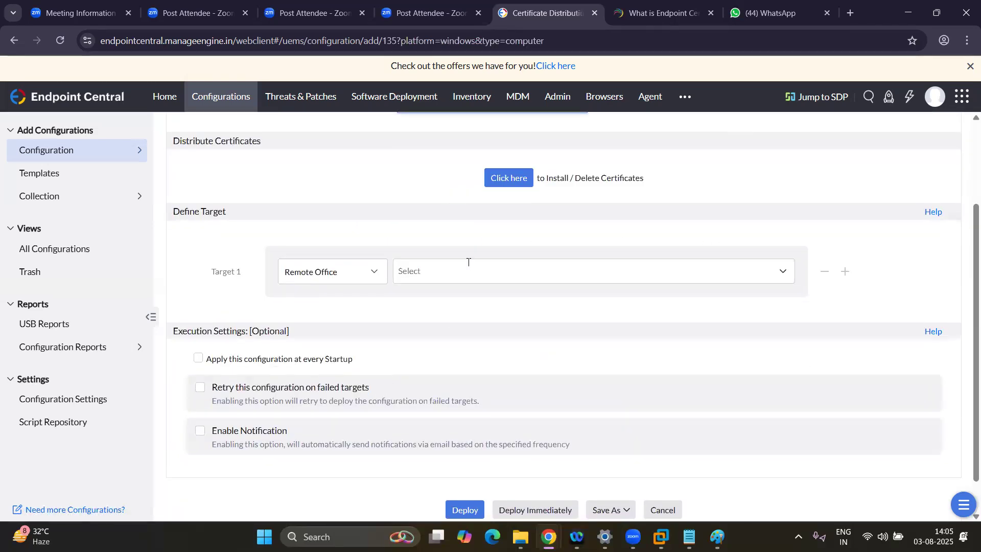
{"action": "left_click", "coordinate": [508, 179]}
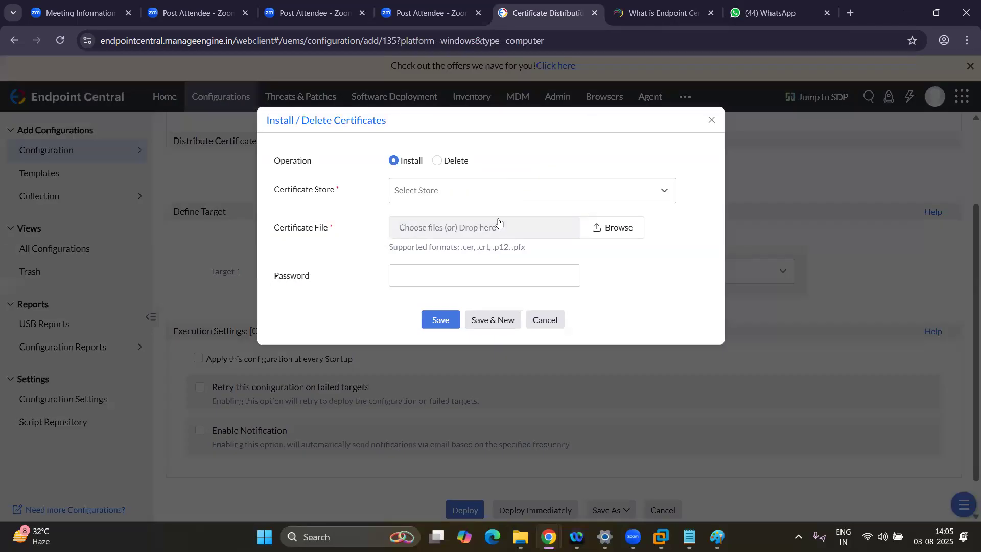
{"action": "left_click", "coordinate": [545, 192]}
{"action": "scroll", "coordinate": [523, 294], "scroll_direction": "down", "scroll_amount": 4}
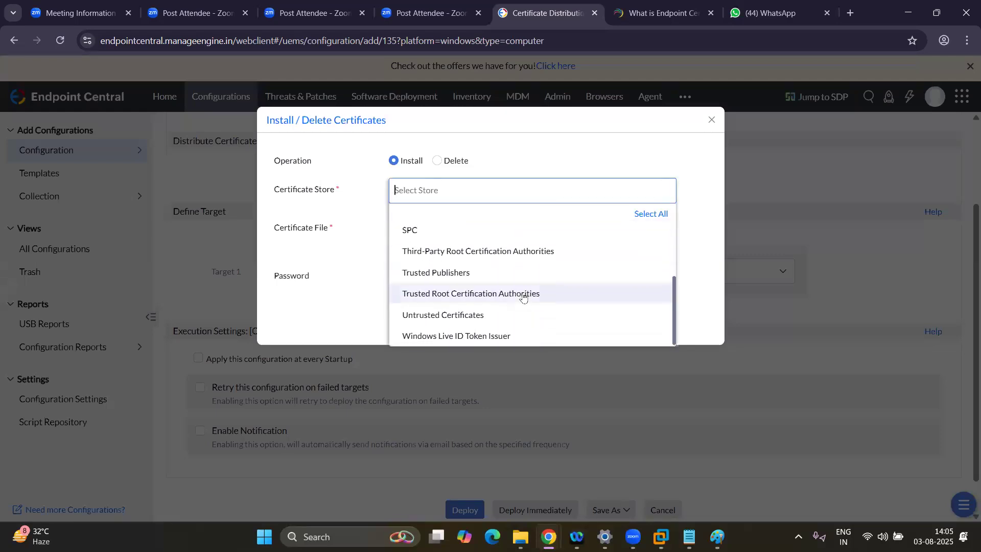
{"action": "scroll", "coordinate": [523, 297], "scroll_direction": "up", "scroll_amount": 4}
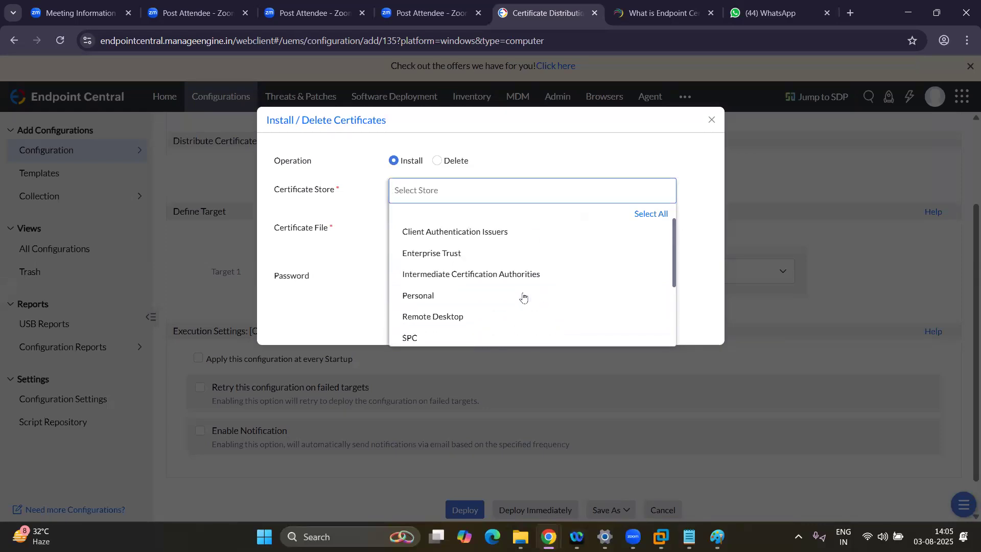
{"action": "left_click", "coordinate": [700, 278]}
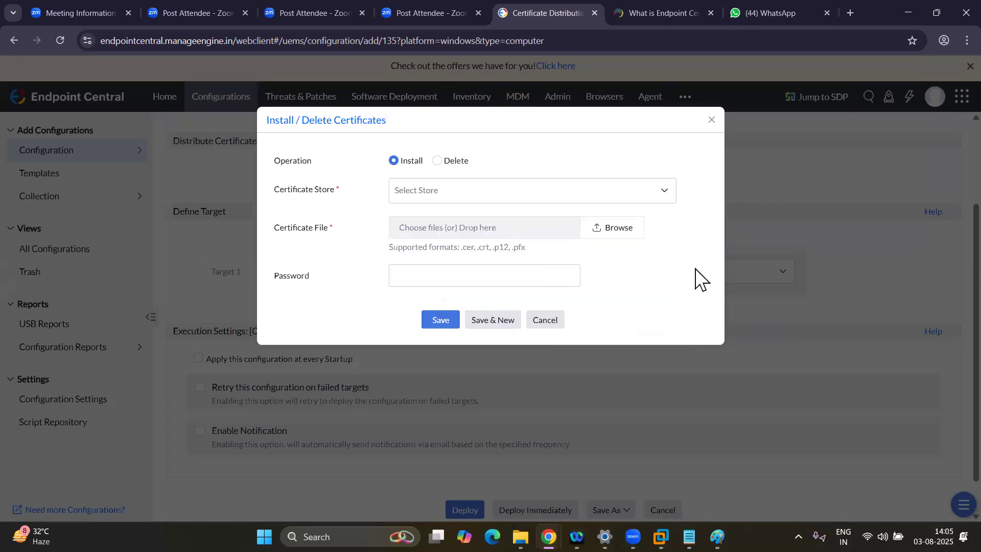
{"action": "left_click", "coordinate": [544, 320]}
Step: Review the computer certificate configuration's target and execution settings, and return to the Windows configuration list
{"action": "scroll", "coordinate": [658, 362], "scroll_direction": "down", "scroll_amount": 1}
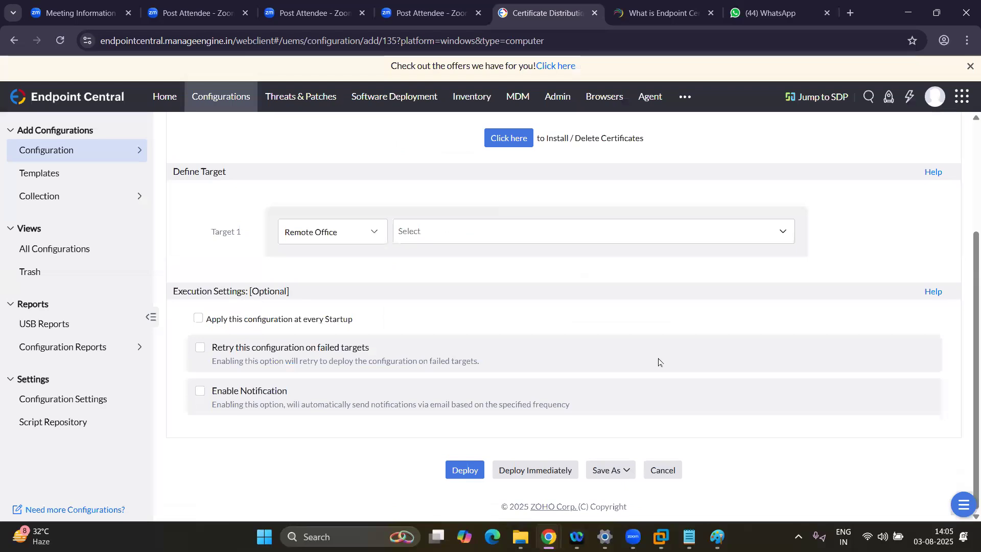
{"action": "scroll", "coordinate": [659, 363], "scroll_direction": "up", "scroll_amount": 2}
{"action": "scroll", "coordinate": [658, 362], "scroll_direction": "up", "scroll_amount": 2}
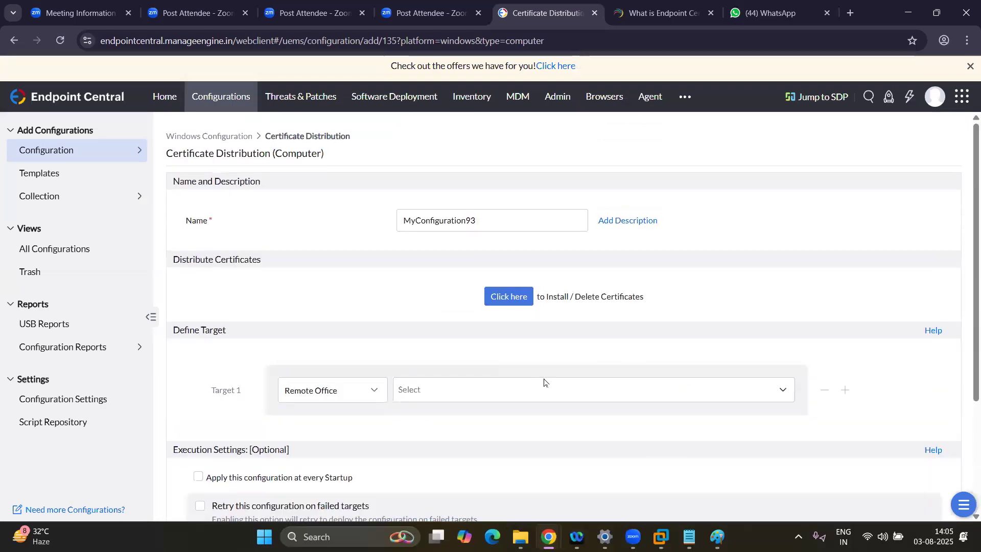
{"action": "left_click", "coordinate": [85, 151]}
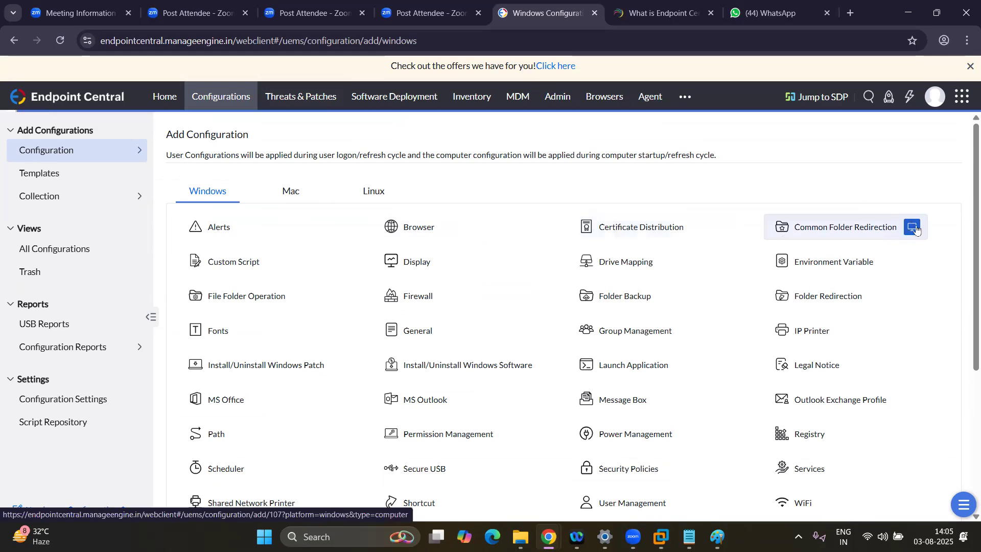
Step: Open a new computer Common Folder Redirection configuration and examine its folder fields, target and execution settings
{"action": "left_click", "coordinate": [907, 229]}
{"action": "scroll", "coordinate": [683, 275], "scroll_direction": "down", "scroll_amount": 2}
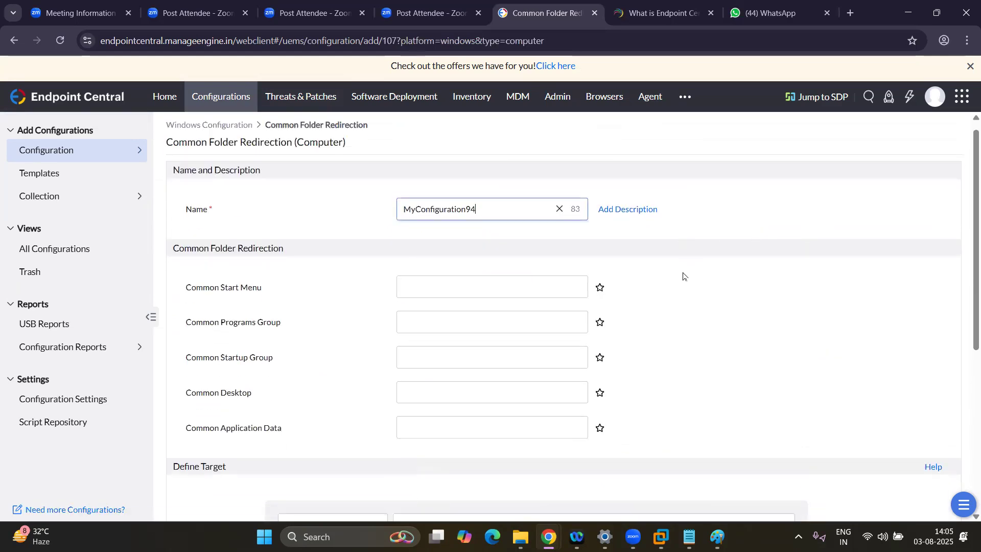
{"action": "scroll", "coordinate": [683, 275], "scroll_direction": "down", "scroll_amount": 3}
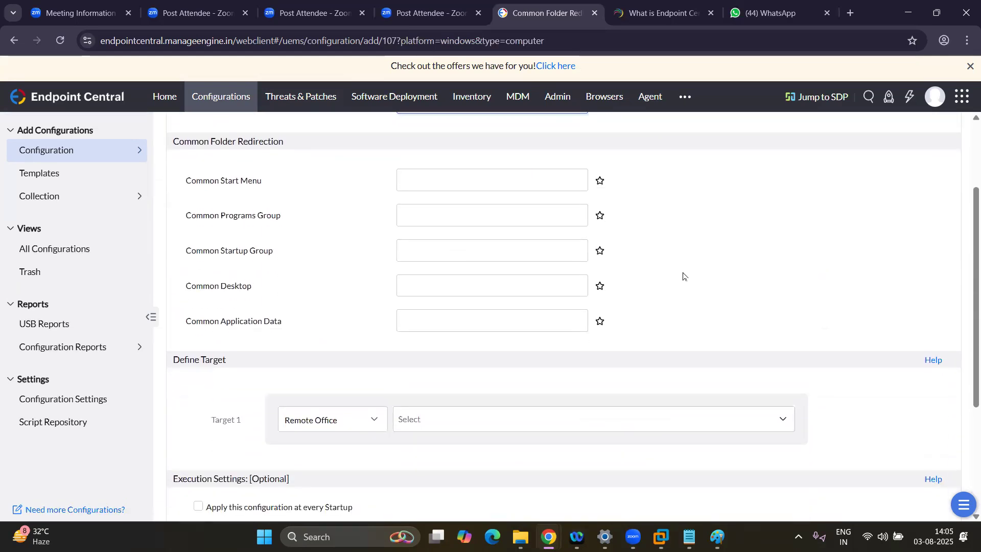
{"action": "scroll", "coordinate": [683, 276], "scroll_direction": "up", "scroll_amount": 3}
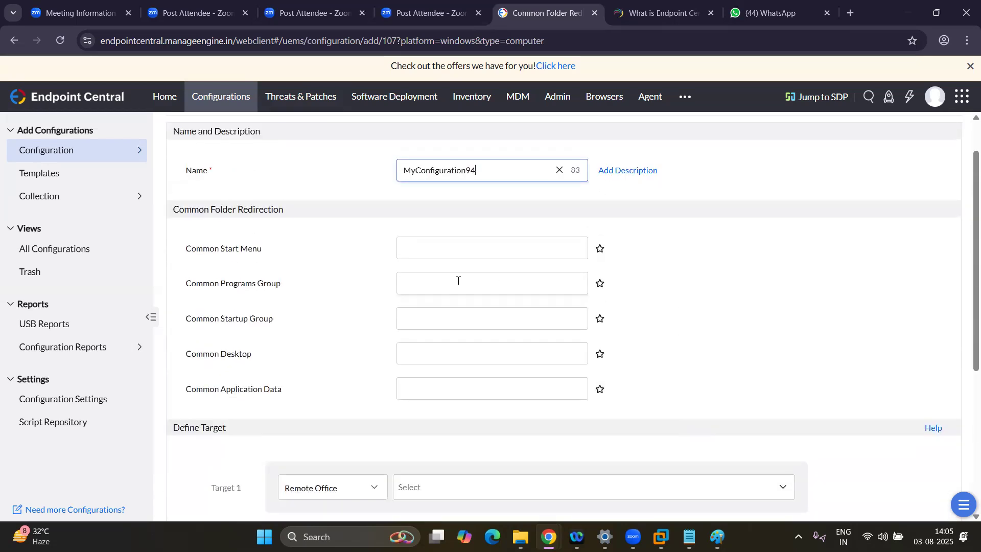
{"action": "left_click", "coordinate": [461, 244]}
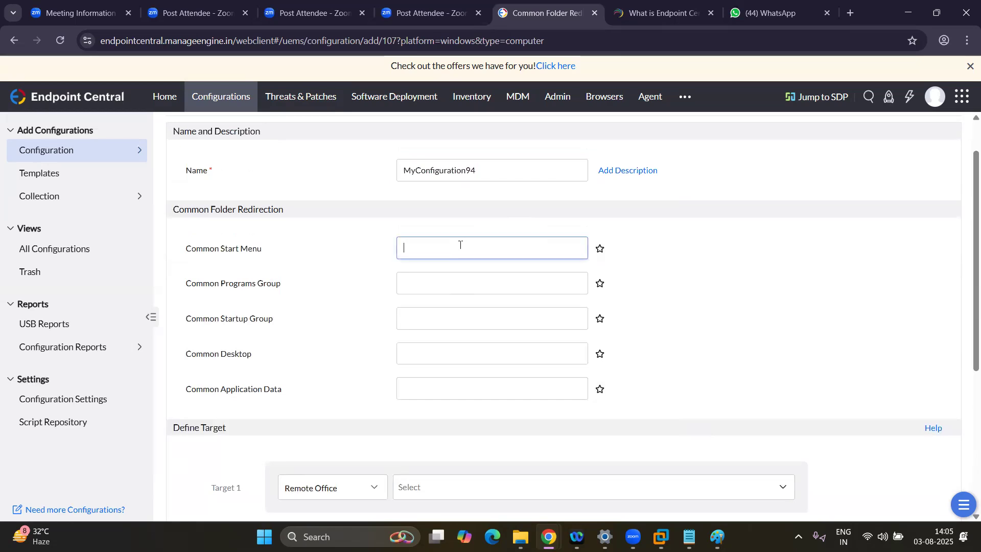
{"action": "left_click", "coordinate": [448, 284]}
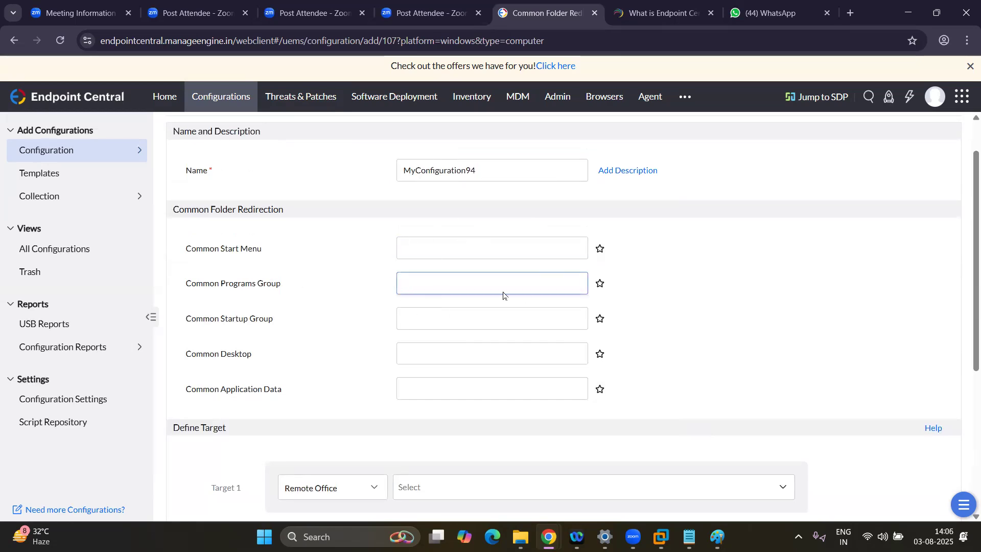
{"action": "scroll", "coordinate": [456, 432], "scroll_direction": "down", "scroll_amount": 5}
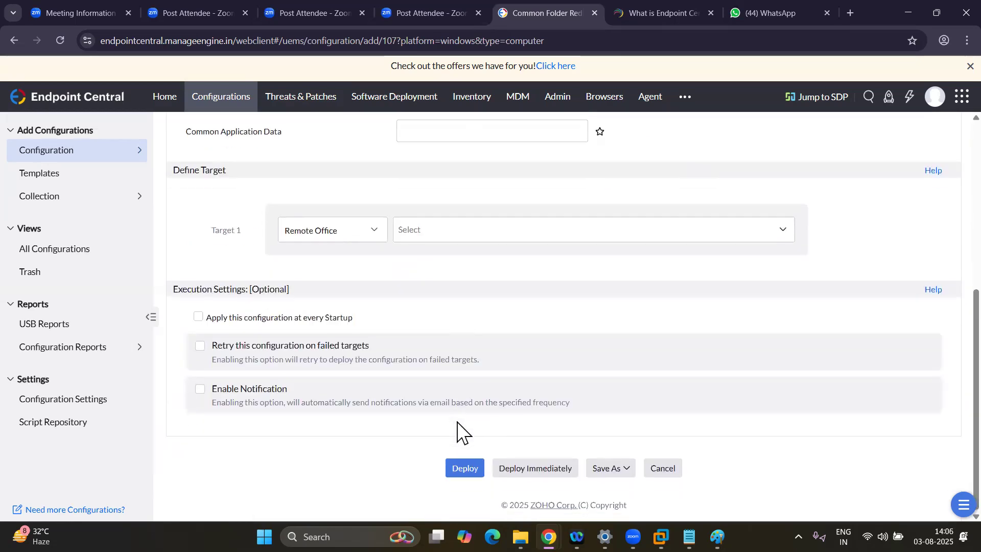
{"action": "scroll", "coordinate": [457, 431], "scroll_direction": "up", "scroll_amount": 6}
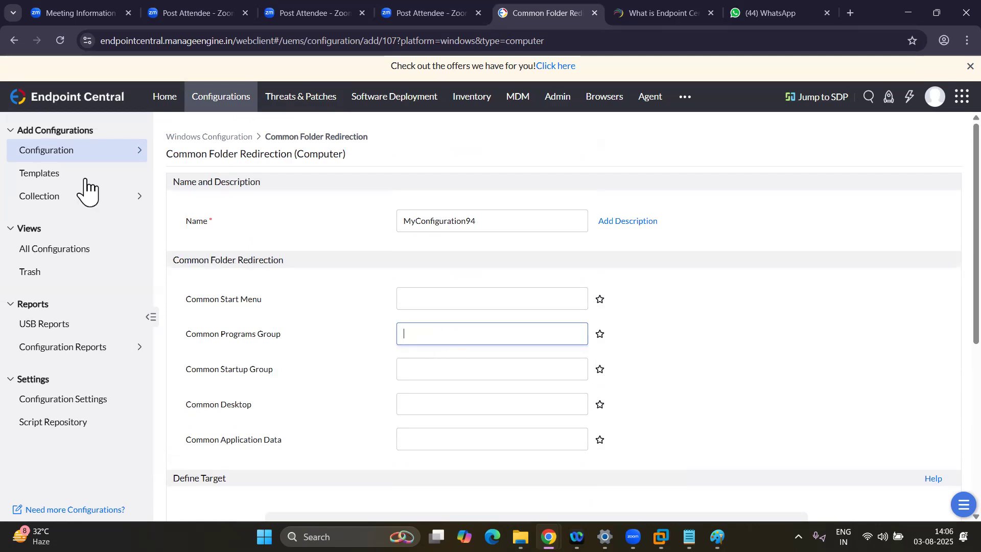
Step: Open the configuration templates and look through the predefined list
{"action": "mouse_move", "coordinate": [71, 164]}
{"action": "left_click", "coordinate": [43, 179]}
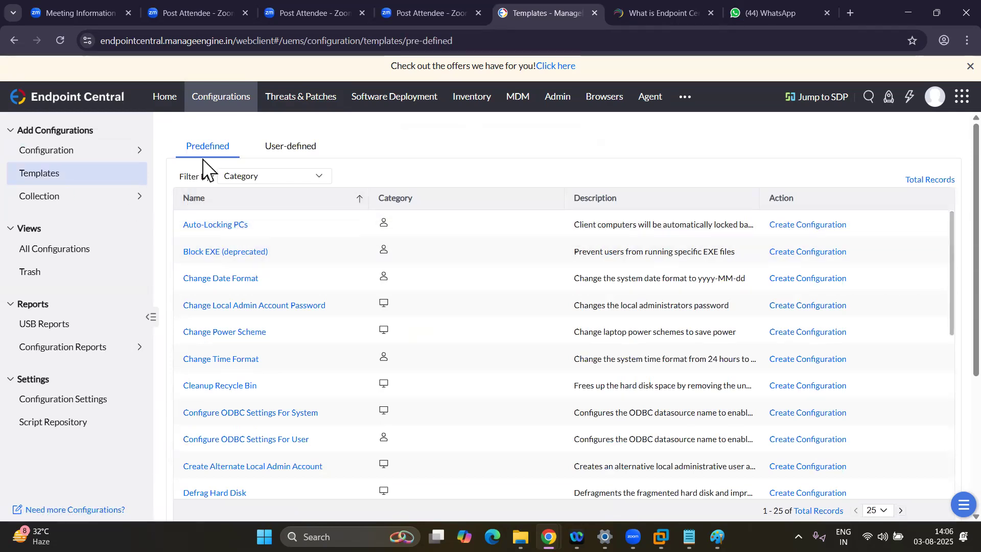
{"action": "scroll", "coordinate": [213, 281], "scroll_direction": "down", "scroll_amount": 1}
{"action": "scroll", "coordinate": [215, 306], "scroll_direction": "up", "scroll_amount": 1}
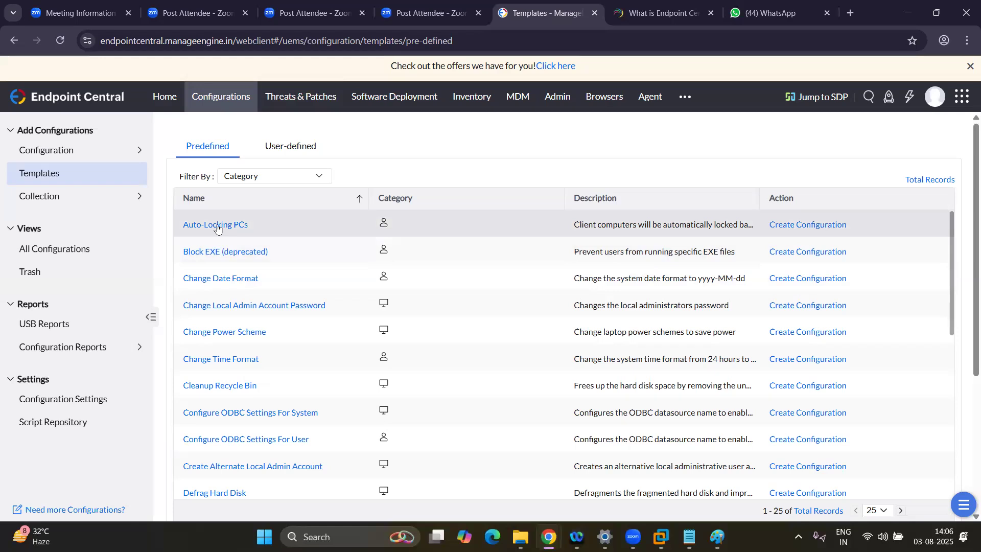
Step: Start a configuration from the Auto-Locking PCs template, examine its registry, target and execution settings, and return to the templates
{"action": "left_click", "coordinate": [813, 225]}
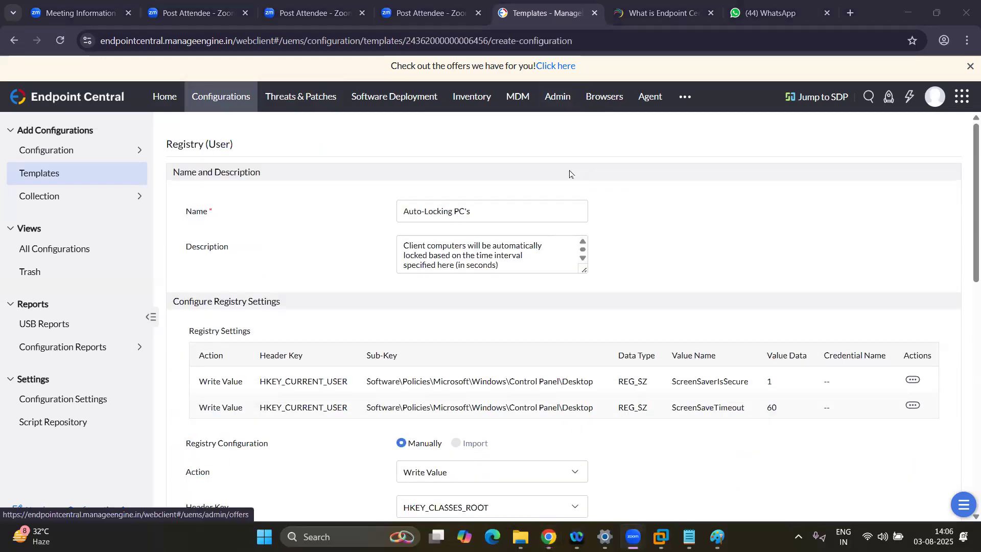
{"action": "scroll", "coordinate": [661, 287], "scroll_direction": "down", "scroll_amount": 1}
{"action": "scroll", "coordinate": [660, 278], "scroll_direction": "down", "scroll_amount": 2}
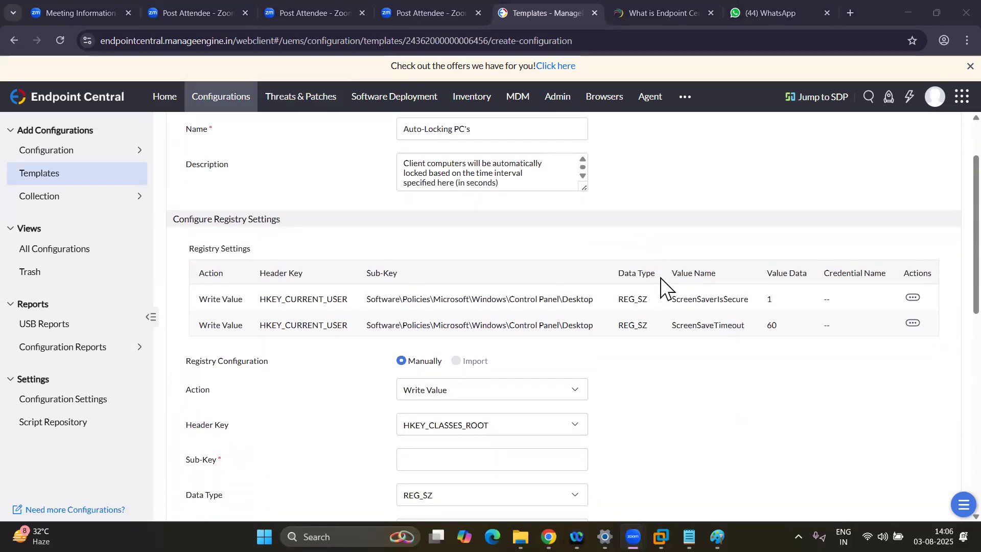
{"action": "scroll", "coordinate": [662, 286], "scroll_direction": "down", "scroll_amount": 2}
{"action": "scroll", "coordinate": [662, 284], "scroll_direction": "up", "scroll_amount": 4}
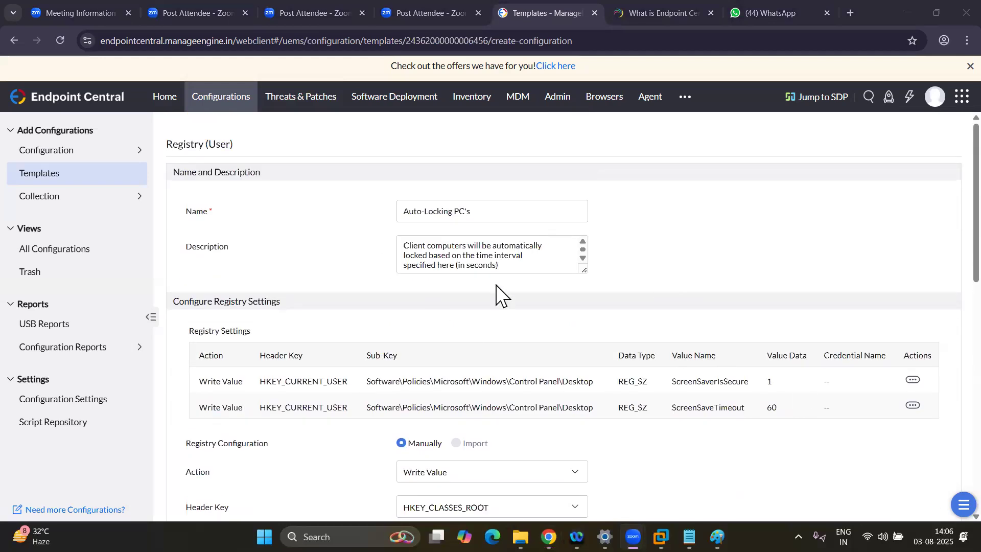
{"action": "scroll", "coordinate": [601, 342], "scroll_direction": "down", "scroll_amount": 1}
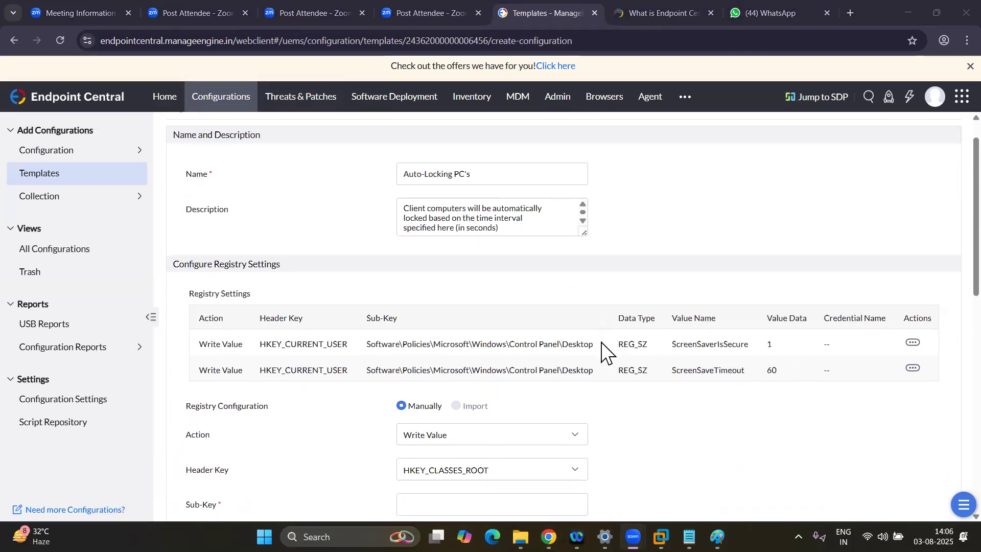
{"action": "scroll", "coordinate": [790, 365], "scroll_direction": "down", "scroll_amount": 5}
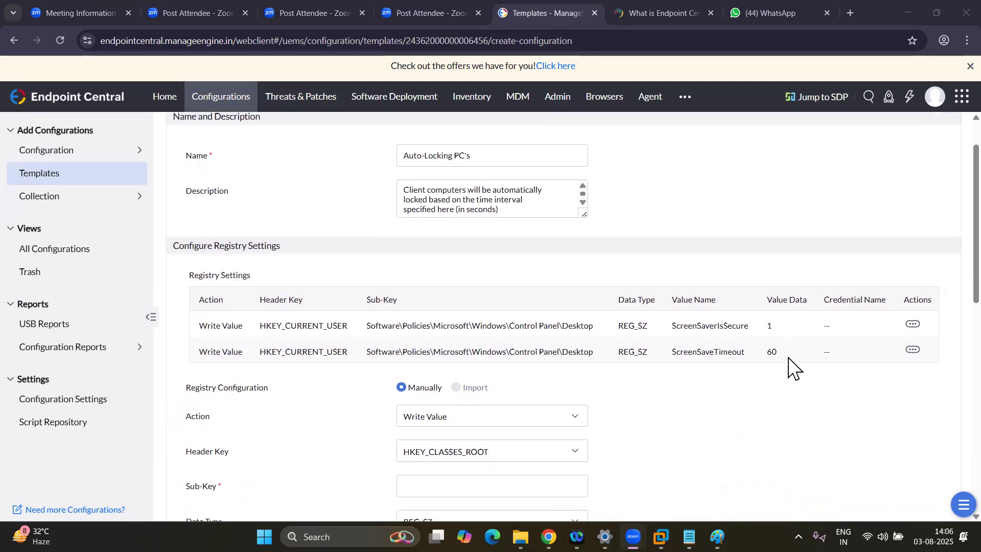
{"action": "scroll", "coordinate": [788, 358], "scroll_direction": "down", "scroll_amount": 2}
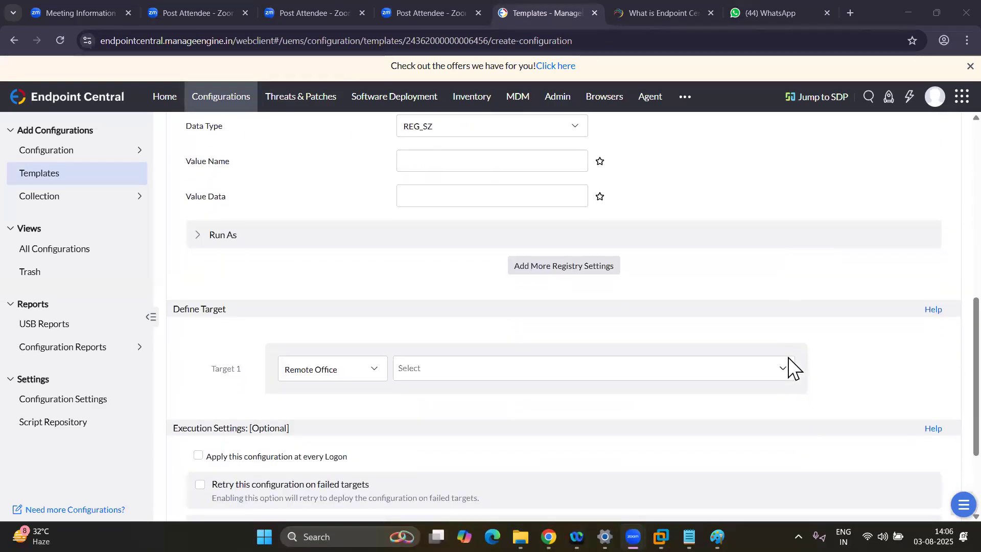
{"action": "scroll", "coordinate": [793, 368], "scroll_direction": "up", "scroll_amount": 9}
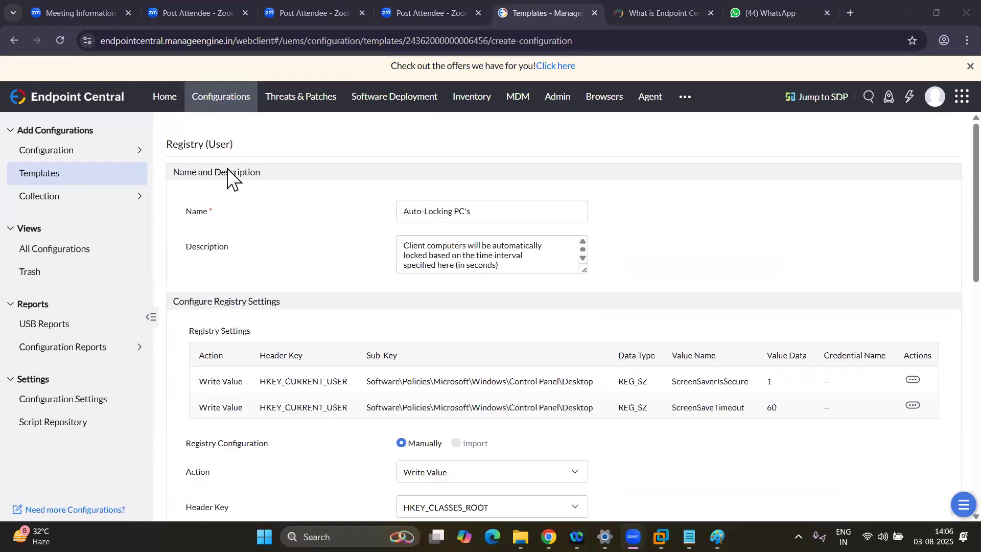
{"action": "left_click", "coordinate": [71, 176]}
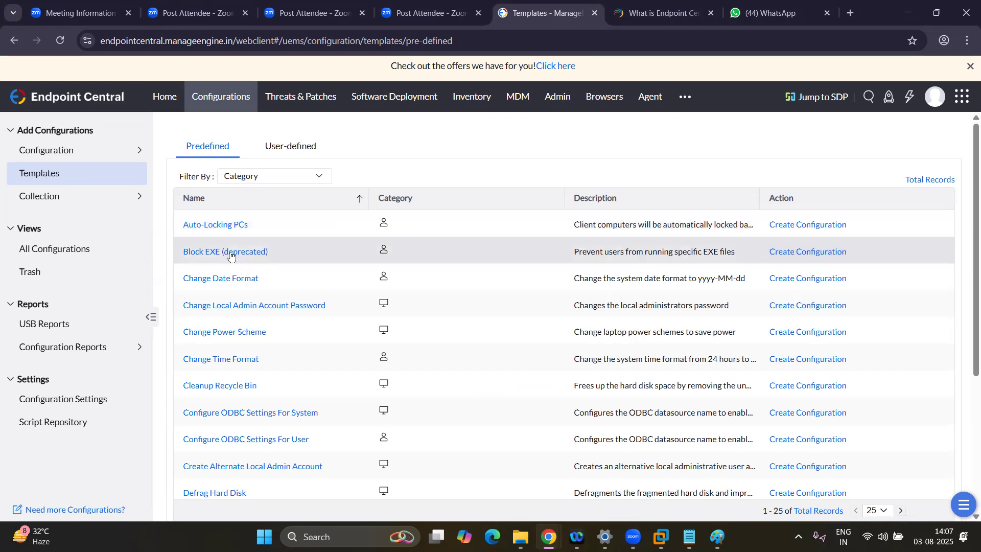
Step: Start a configuration from the Block EXE template and examine its registry settings, Run As options and Remote Office target choices
{"action": "left_click", "coordinate": [790, 253]}
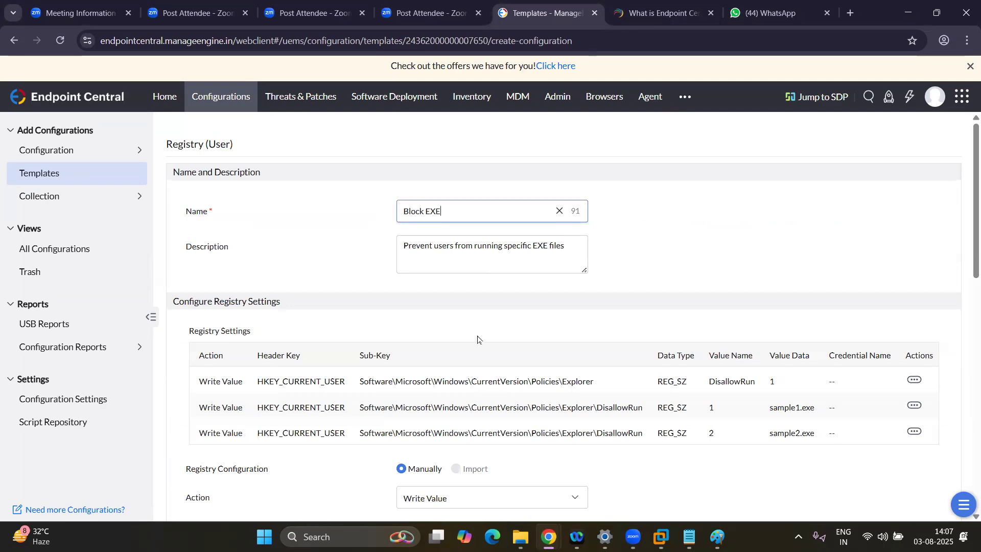
{"action": "scroll", "coordinate": [478, 340], "scroll_direction": "down", "scroll_amount": 4}
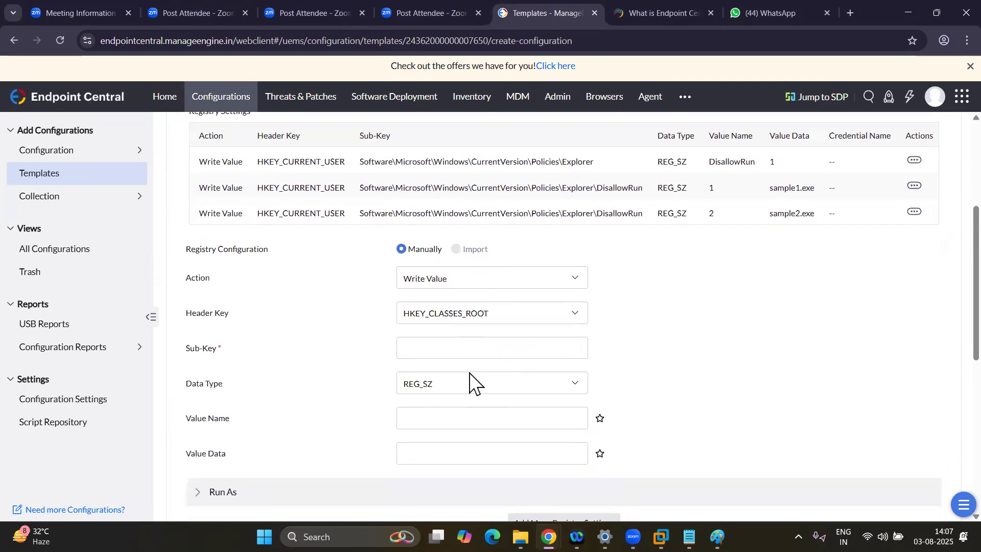
{"action": "scroll", "coordinate": [470, 381], "scroll_direction": "down", "scroll_amount": 2}
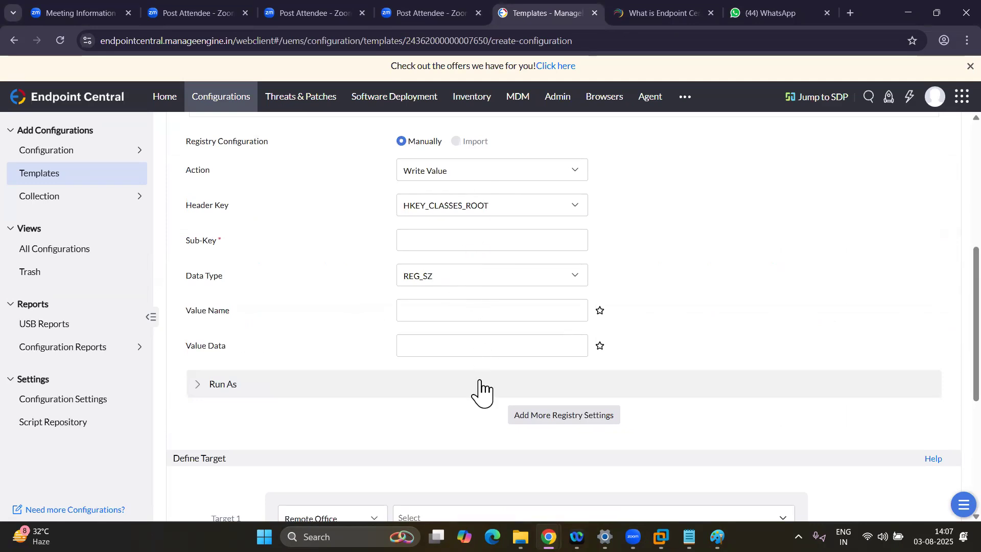
{"action": "scroll", "coordinate": [480, 391], "scroll_direction": "down", "scroll_amount": 1}
{"action": "left_click", "coordinate": [195, 351]}
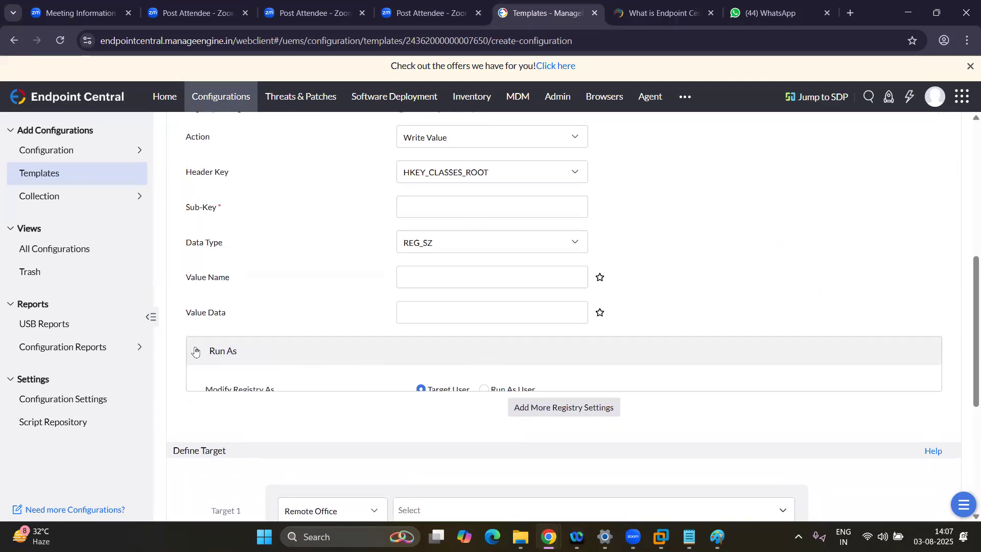
{"action": "scroll", "coordinate": [489, 396], "scroll_direction": "down", "scroll_amount": 3}
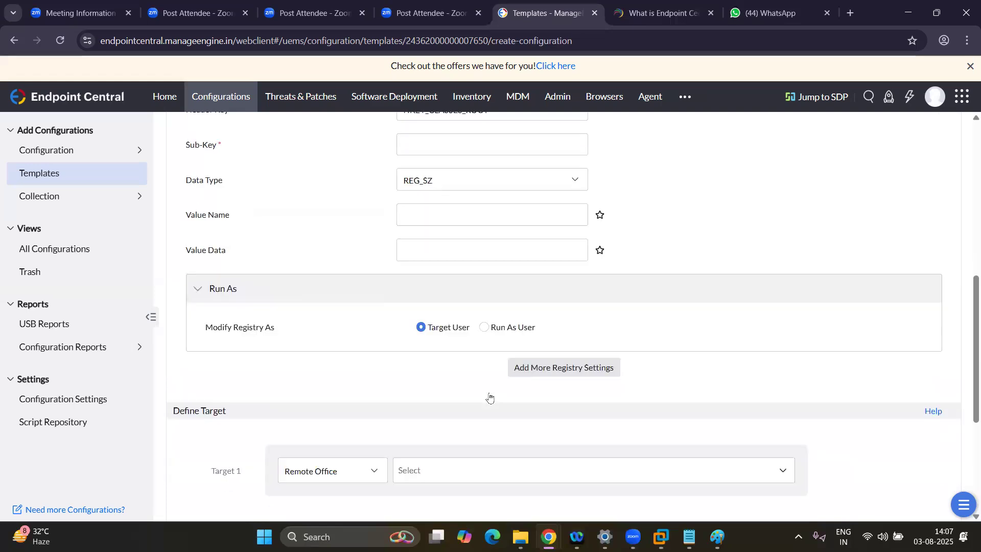
{"action": "left_click", "coordinate": [463, 358]}
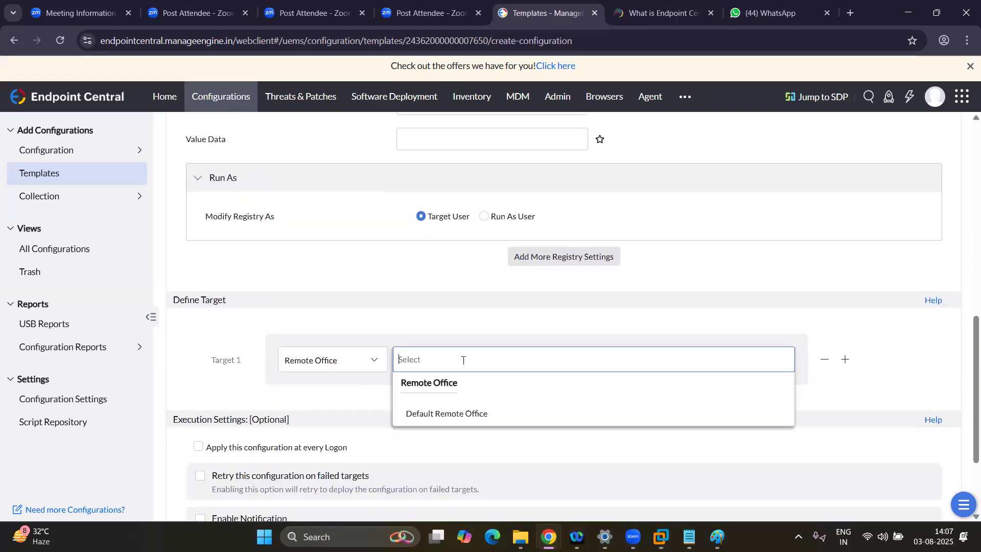
{"action": "scroll", "coordinate": [463, 360], "scroll_direction": "up", "scroll_amount": 10}
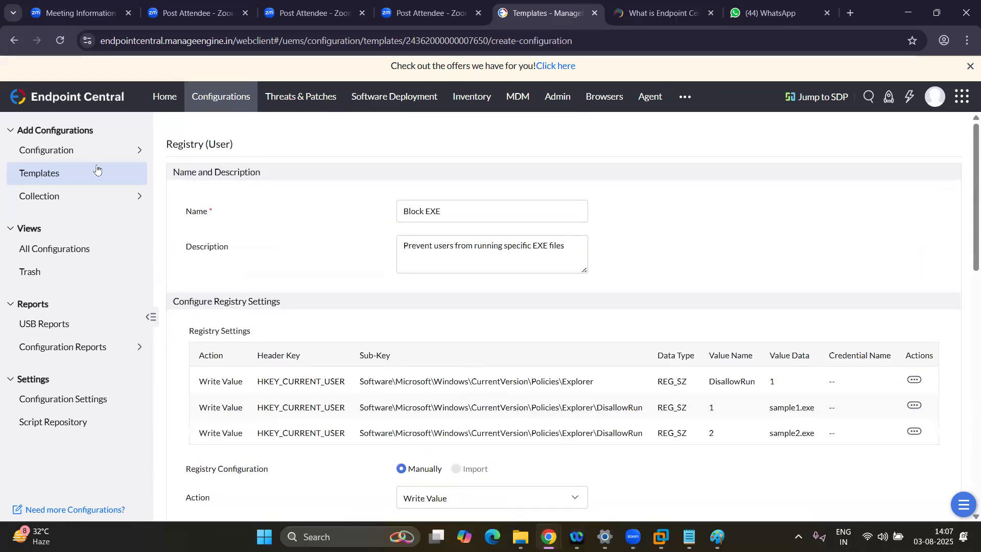
Step: Return to the configuration templates and examine the details and registry settings of the Change Date Format template
{"action": "left_click", "coordinate": [66, 173]}
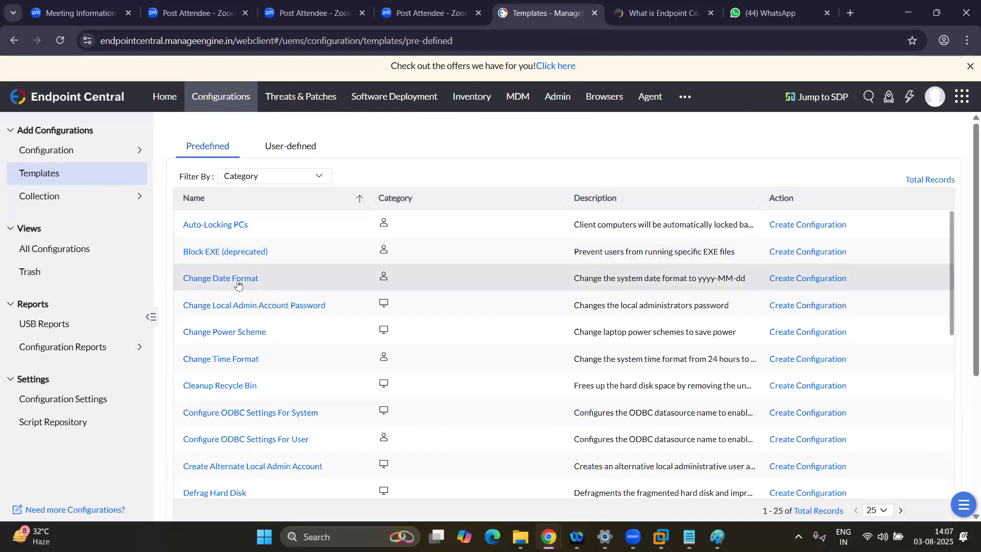
{"action": "left_click", "coordinate": [226, 281]}
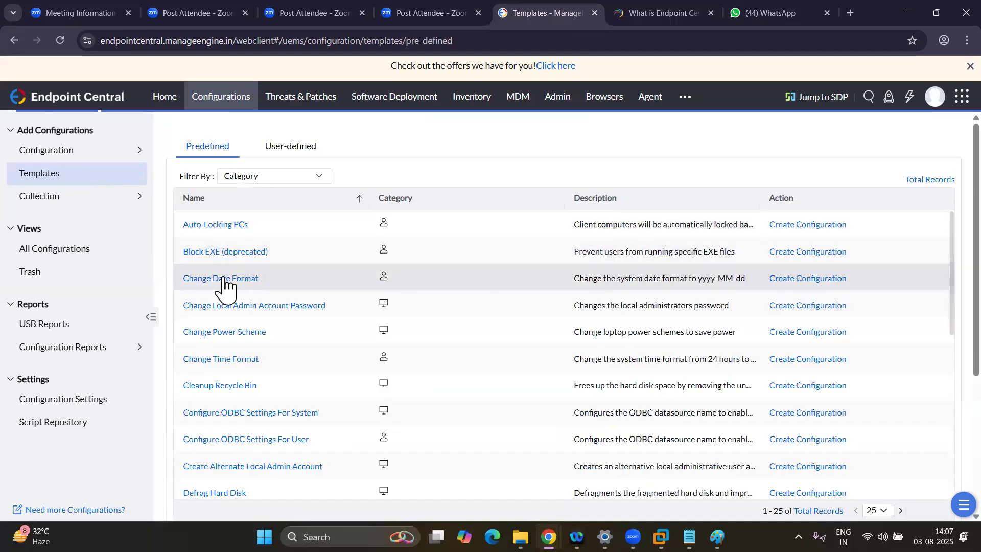
{"action": "scroll", "coordinate": [444, 368], "scroll_direction": "down", "scroll_amount": 1}
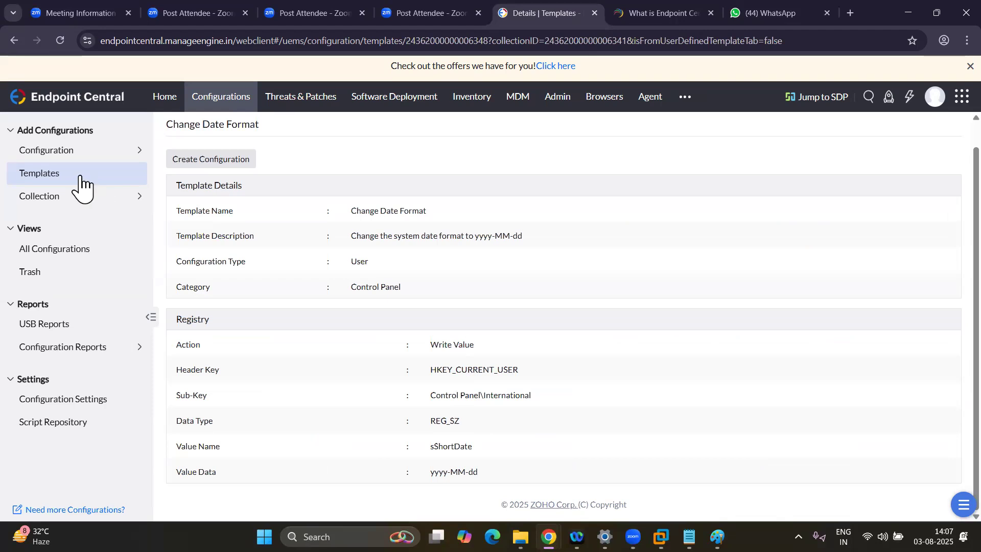
Step: Examine the Cleanup Recycle Bin template's schedule, disk cleanup and Storage Sense settings, and start a configuration from it
{"action": "left_click", "coordinate": [70, 179]}
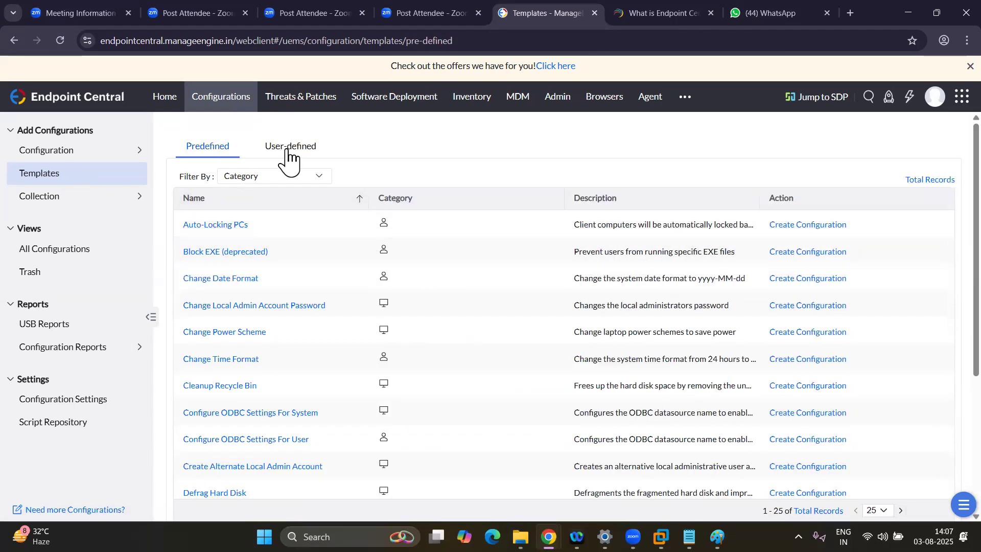
{"action": "scroll", "coordinate": [251, 378], "scroll_direction": "down", "scroll_amount": 2}
{"action": "scroll", "coordinate": [251, 376], "scroll_direction": "down", "scroll_amount": 1}
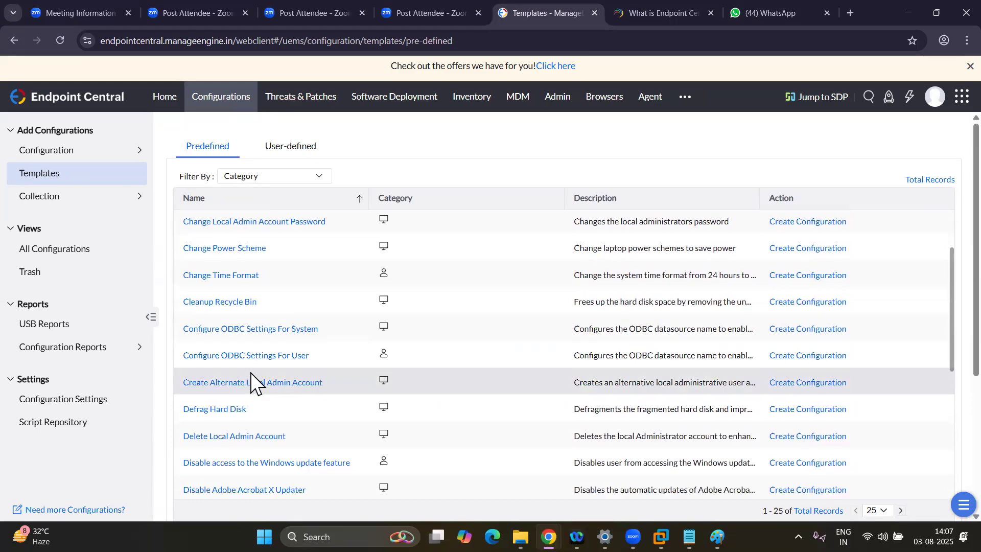
{"action": "left_click", "coordinate": [213, 306]}
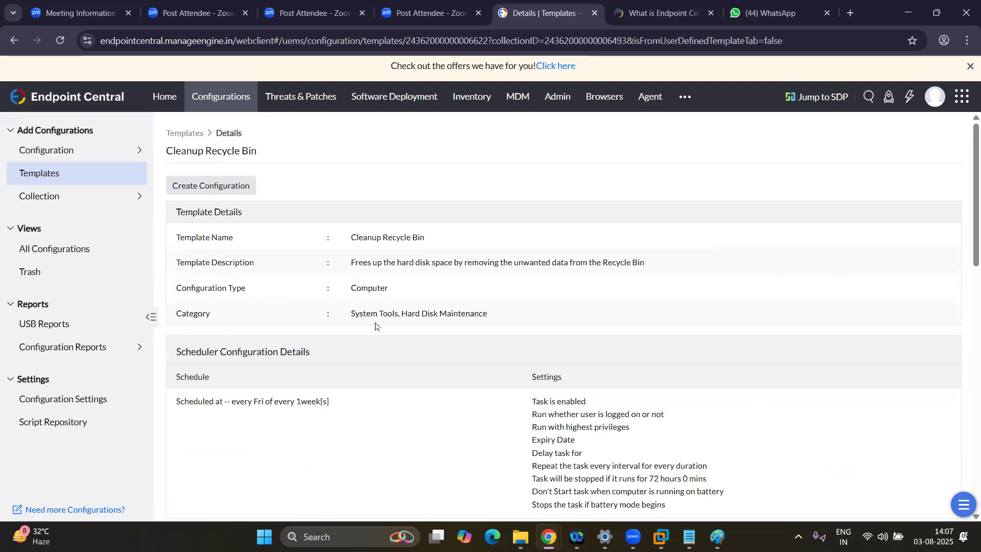
{"action": "scroll", "coordinate": [375, 306], "scroll_direction": "down", "scroll_amount": 1}
{"action": "scroll", "coordinate": [370, 244], "scroll_direction": "down", "scroll_amount": 6}
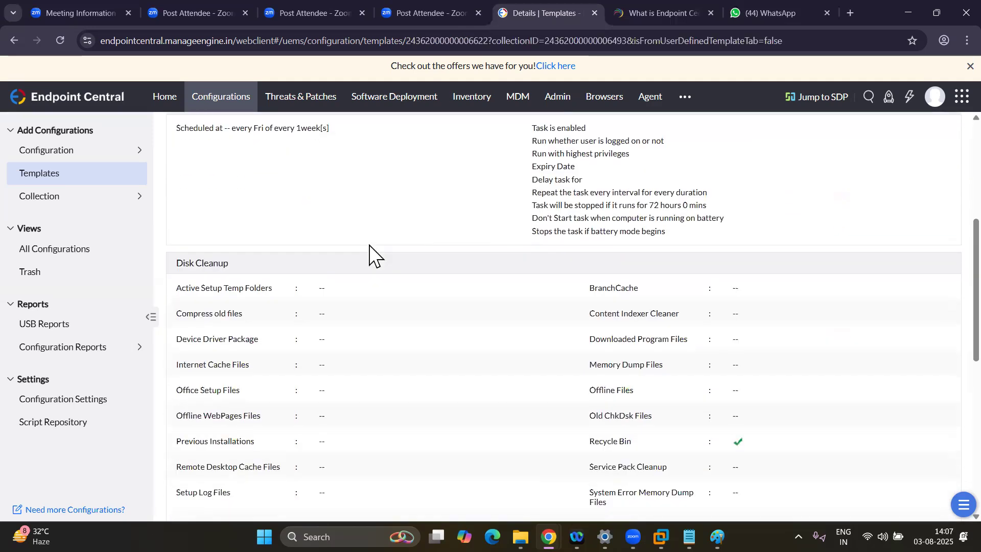
{"action": "scroll", "coordinate": [369, 246], "scroll_direction": "down", "scroll_amount": 6}
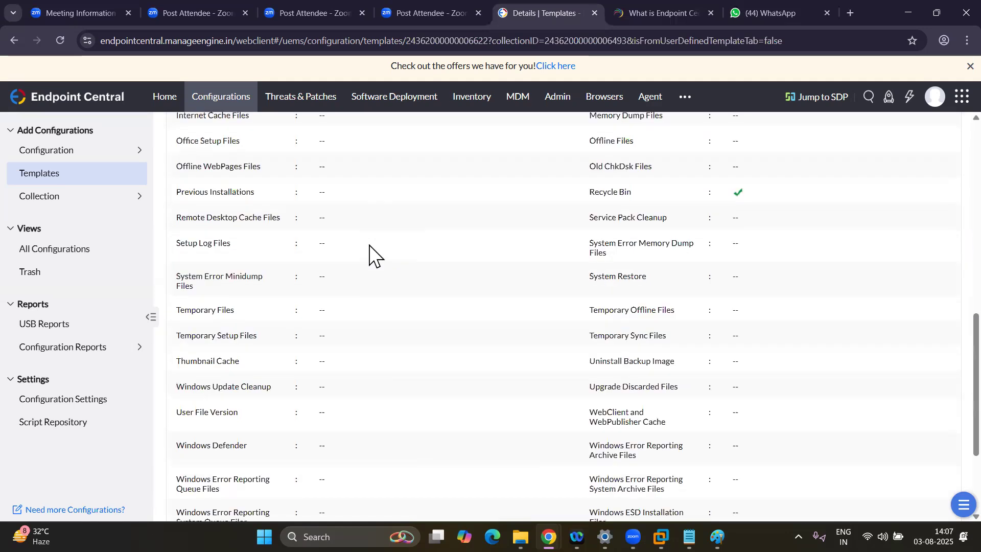
{"action": "scroll", "coordinate": [375, 255], "scroll_direction": "down", "scroll_amount": 1}
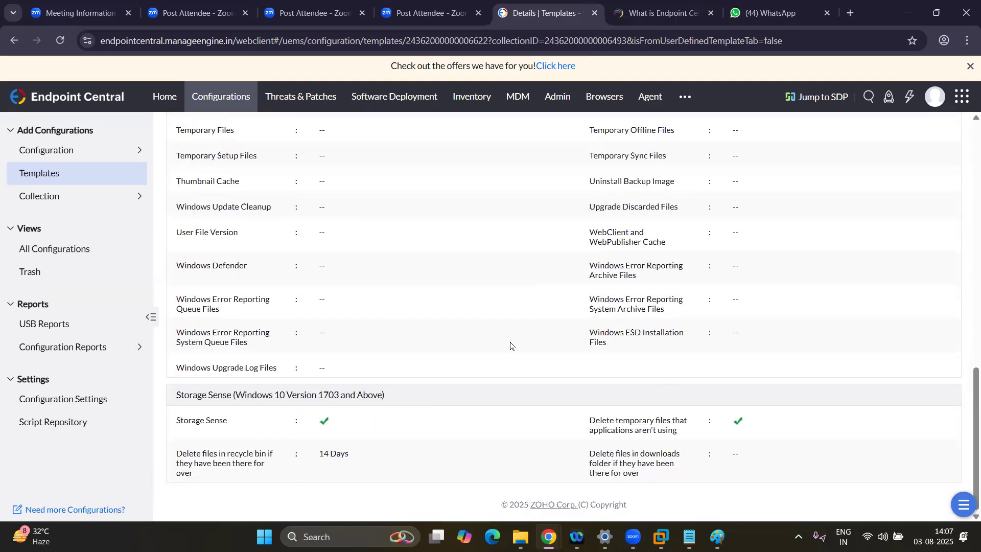
{"action": "scroll", "coordinate": [510, 345], "scroll_direction": "up", "scroll_amount": 15}
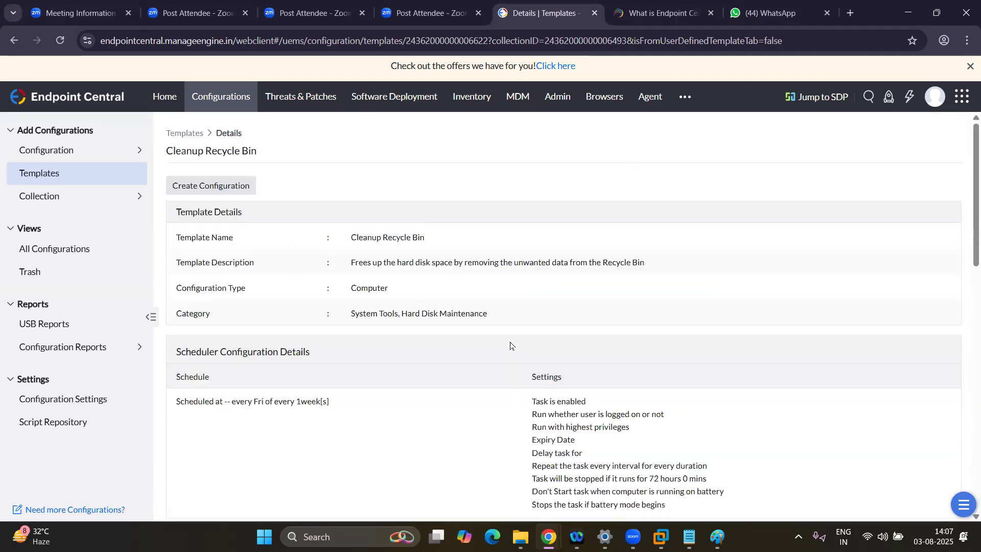
{"action": "left_click", "coordinate": [211, 193]}
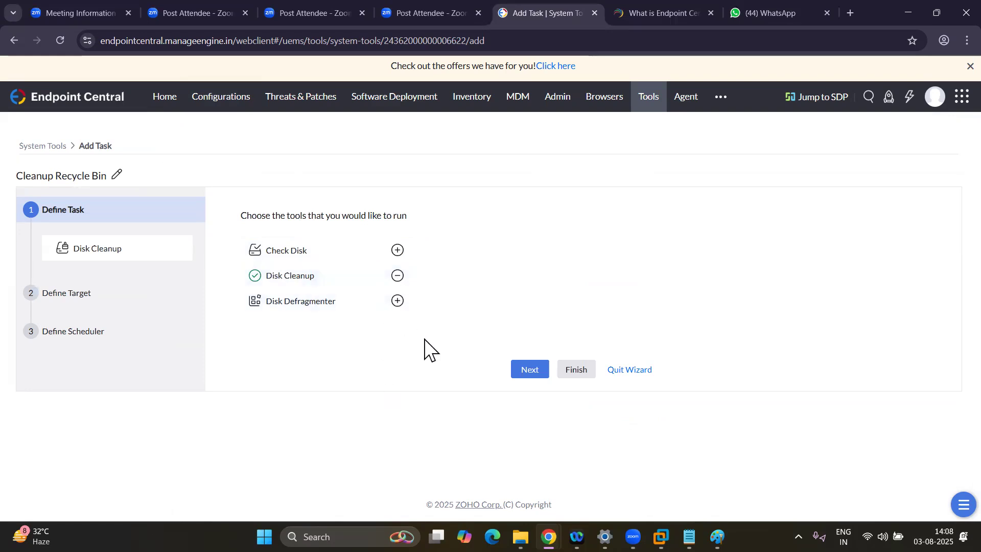
Step: Launch the Windows Disk Cleanup utility with the Run command cleanmgr and bring its window to the front
{"action": "key", "text": "super+r"}
{"action": "type", "text": "c"}
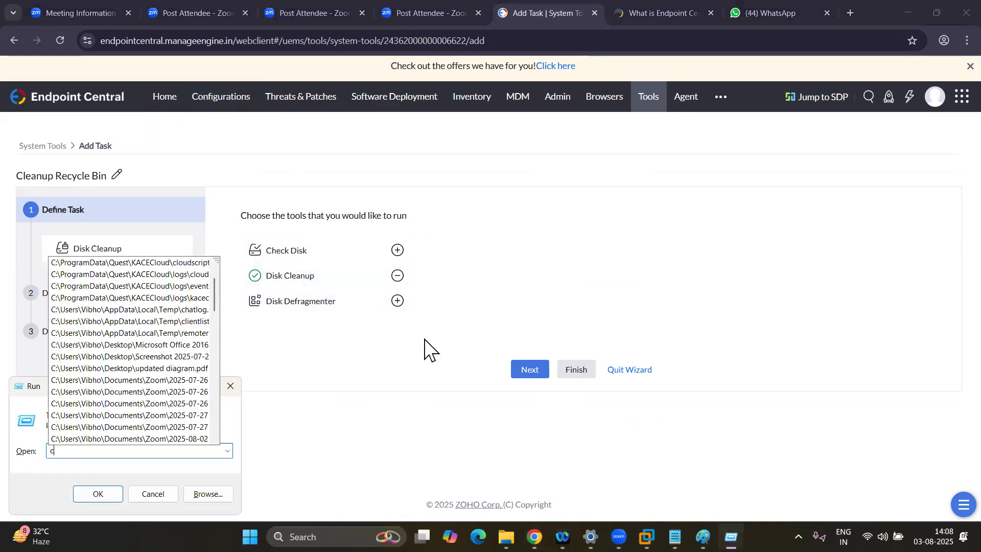
{"action": "type", "text": "leangmr"}
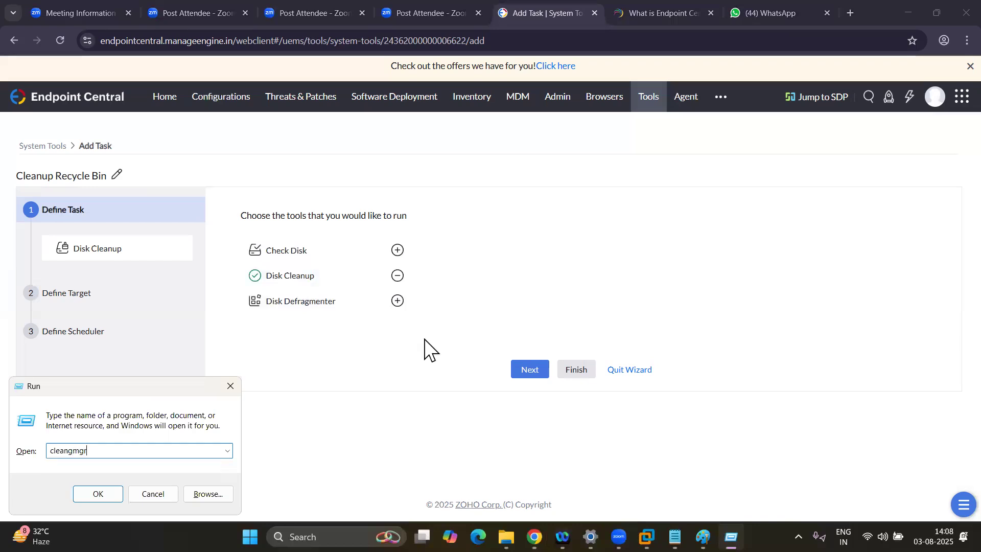
{"action": "key", "text": "Return"}
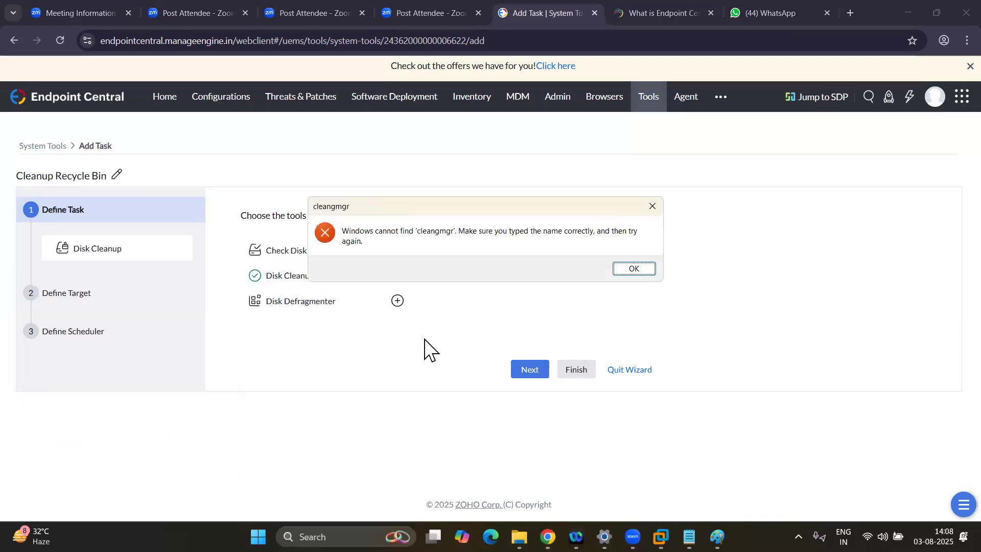
{"action": "left_click", "coordinate": [635, 268]}
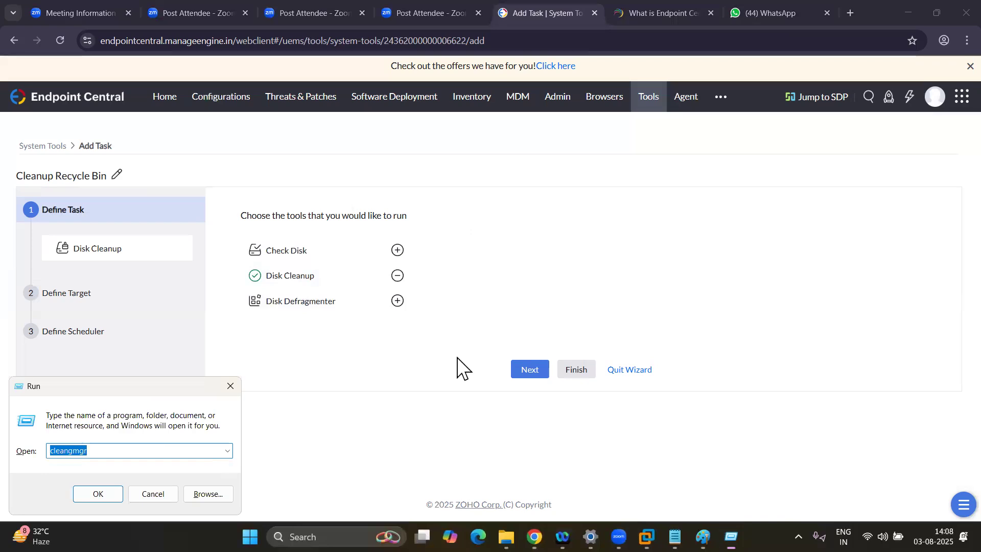
{"action": "type", "text": "cleanmgr"}
{"action": "key", "text": "Return"}
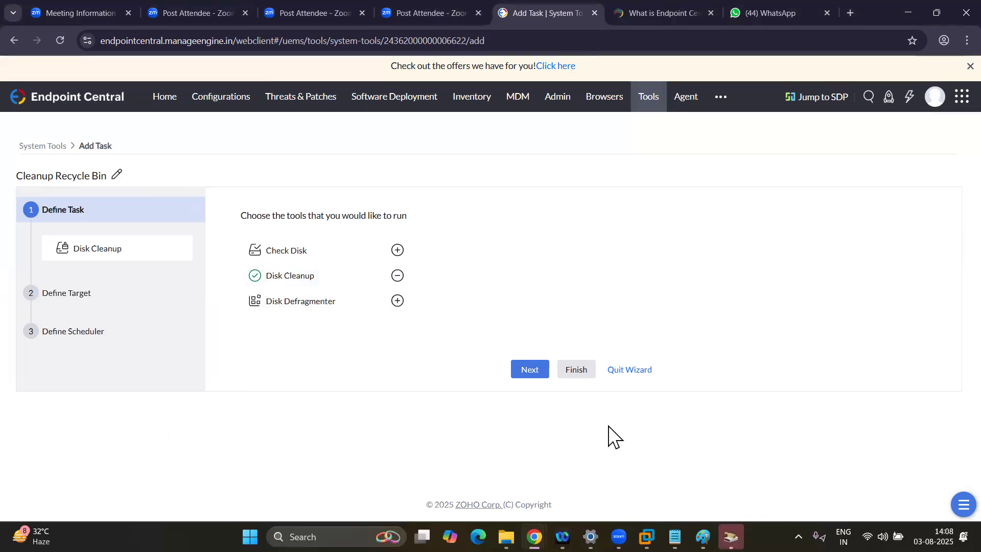
{"action": "left_click", "coordinate": [728, 534]}
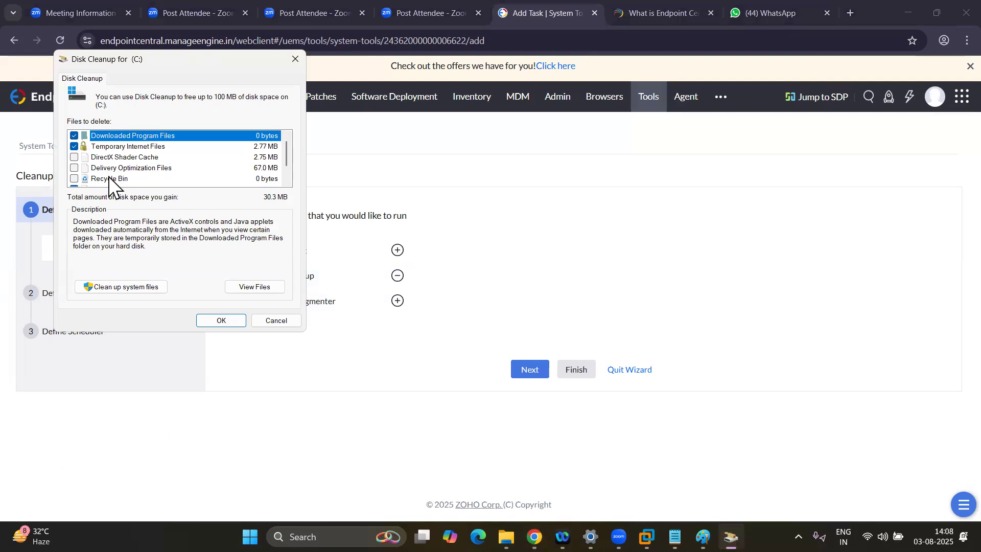
Step: Examine the file categories Disk Cleanup offers to delete on drive C: and leave without cleaning
{"action": "scroll", "coordinate": [109, 176], "scroll_direction": "down", "scroll_amount": 1}
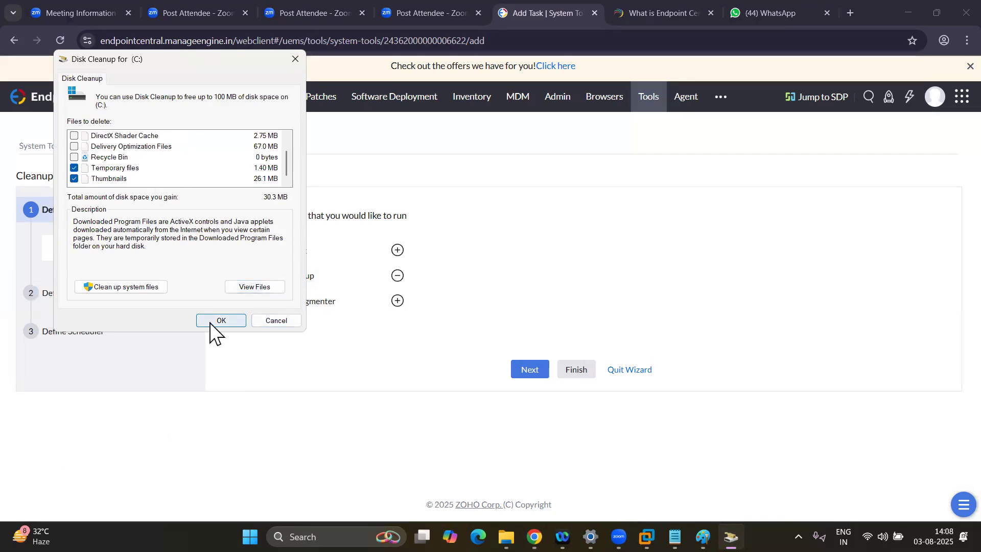
{"action": "scroll", "coordinate": [128, 154], "scroll_direction": "up", "scroll_amount": 1}
{"action": "scroll", "coordinate": [132, 163], "scroll_direction": "down", "scroll_amount": 1}
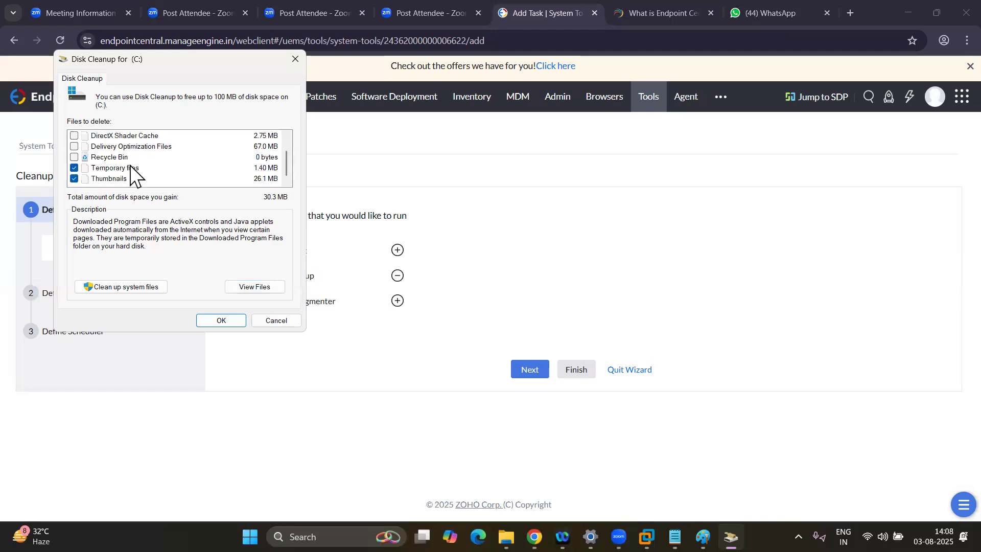
{"action": "left_click", "coordinate": [275, 321]}
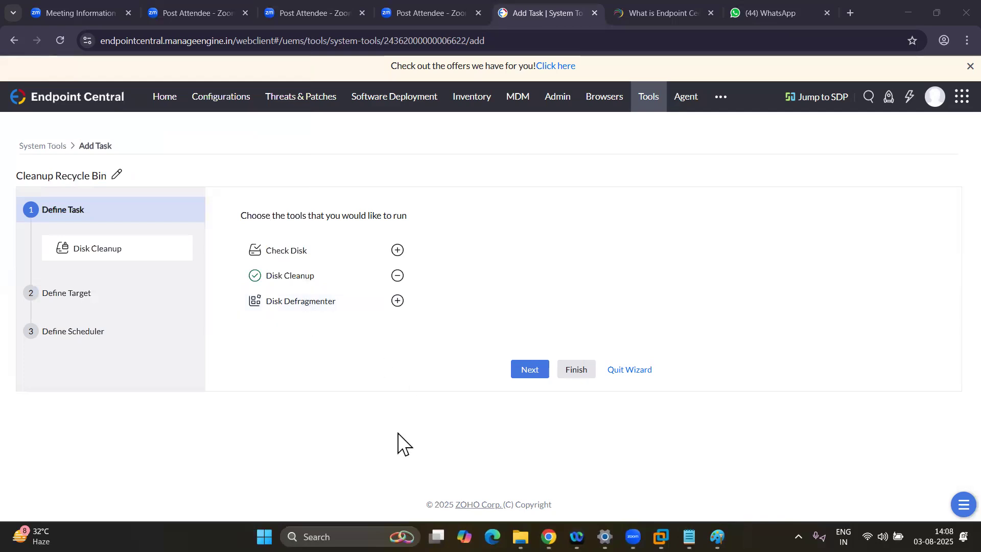
Step: Switch to File Explorer and open Computer Management for This PC
{"action": "left_click", "coordinate": [520, 536]}
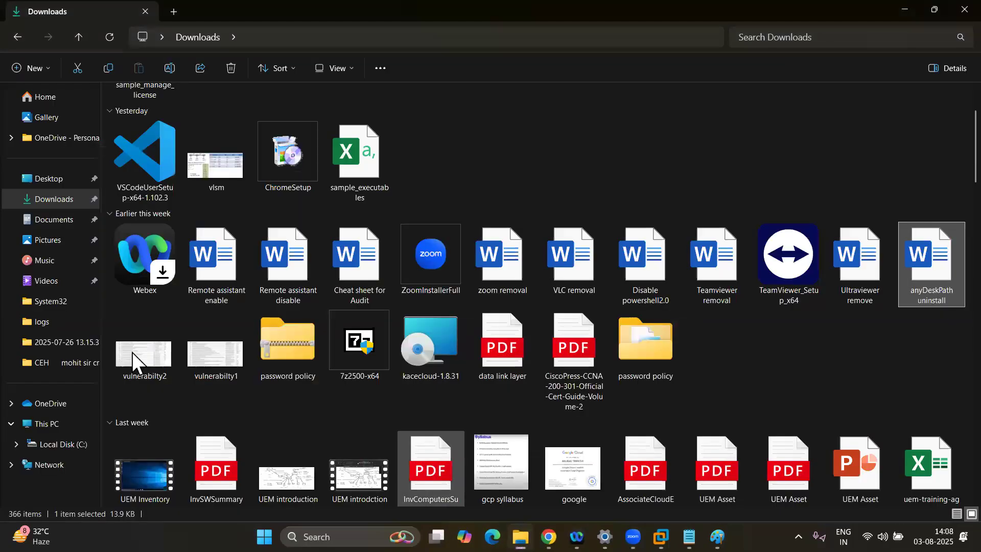
{"action": "right_click", "coordinate": [45, 432]}
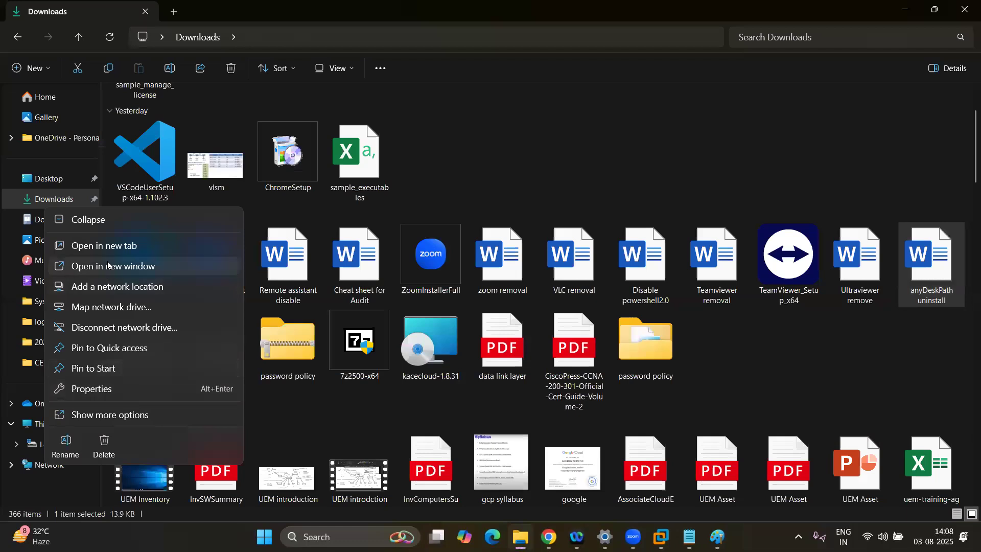
{"action": "left_click", "coordinate": [85, 418]}
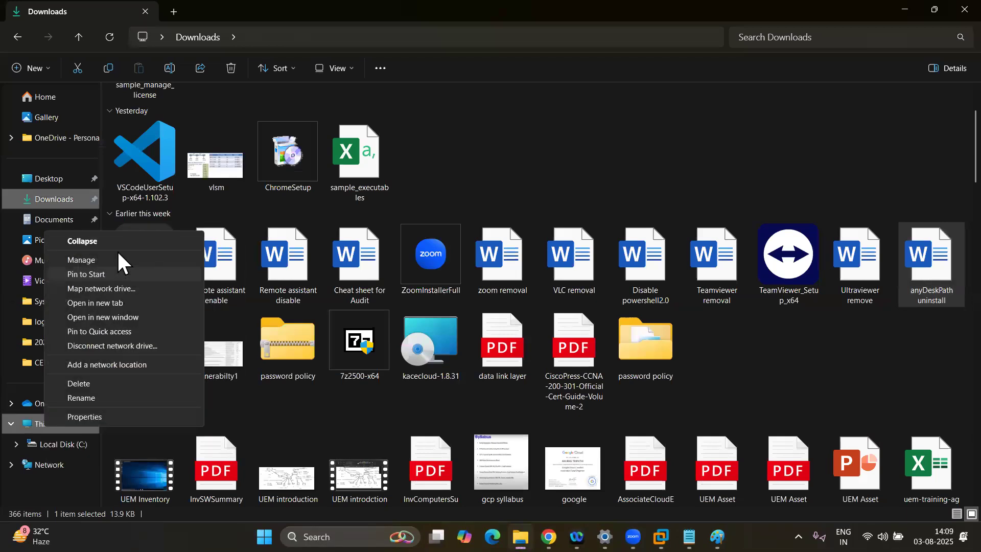
{"action": "left_click", "coordinate": [117, 258]}
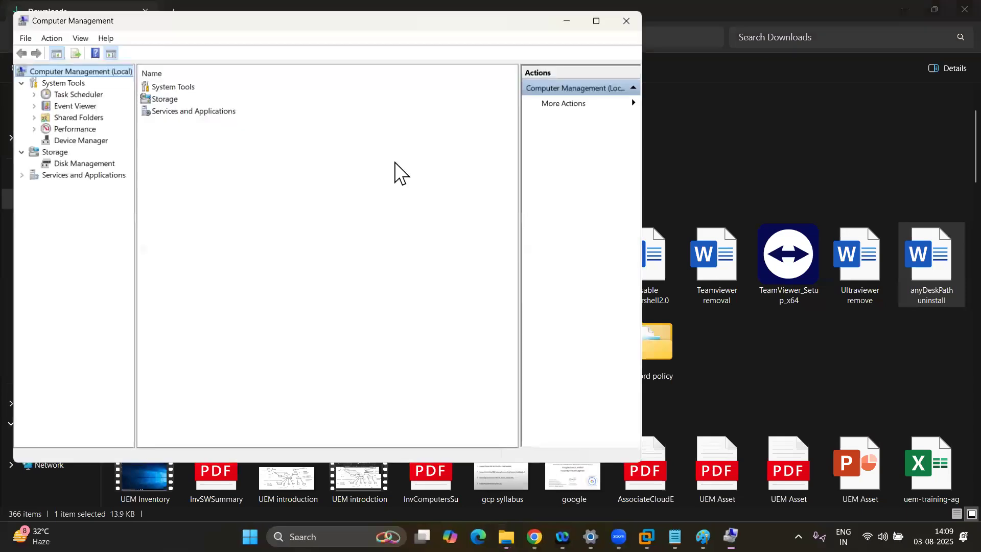
Step: Examine the C: partition of Disk 0 in Disk Management and close Computer Management
{"action": "left_click", "coordinate": [85, 162]}
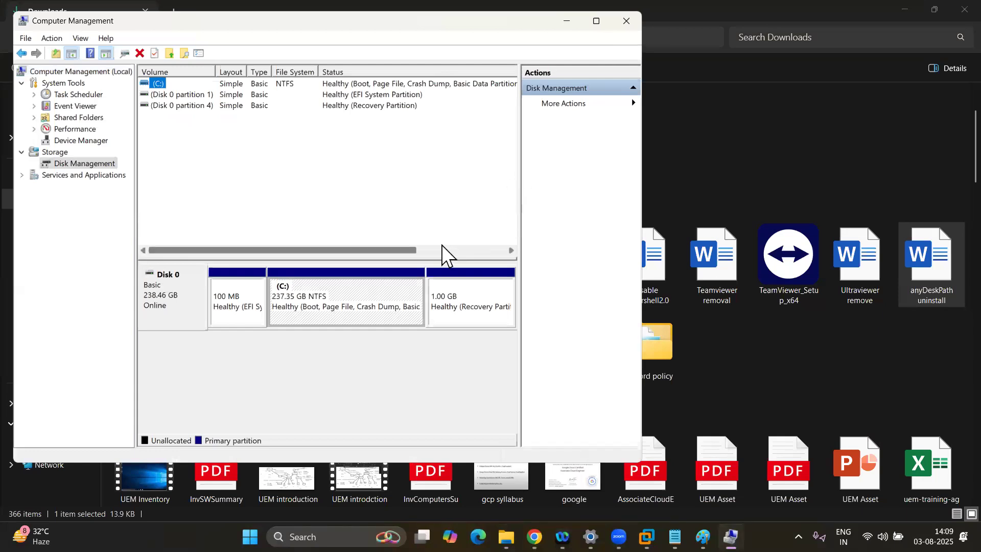
{"action": "left_click", "coordinate": [347, 303]}
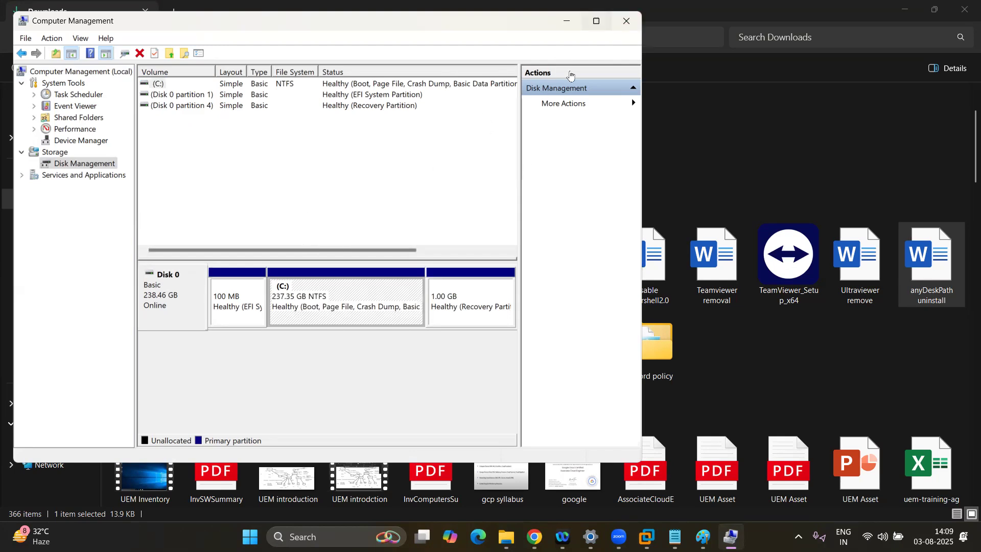
{"action": "left_click", "coordinate": [627, 21]}
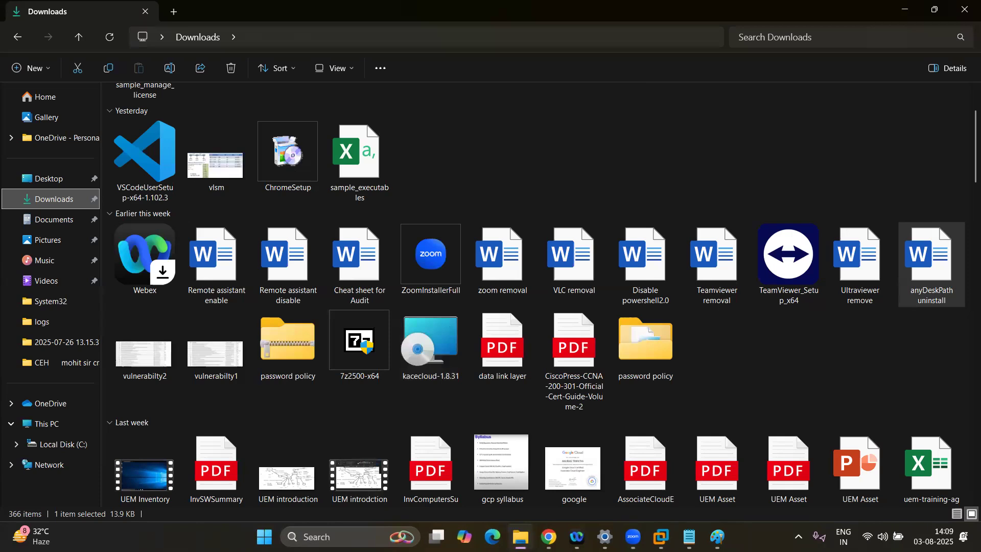
Step: Search Windows for "dis" and open Defragment and Optimize Drives to view the drive optimization options
{"action": "left_click", "coordinate": [330, 533]}
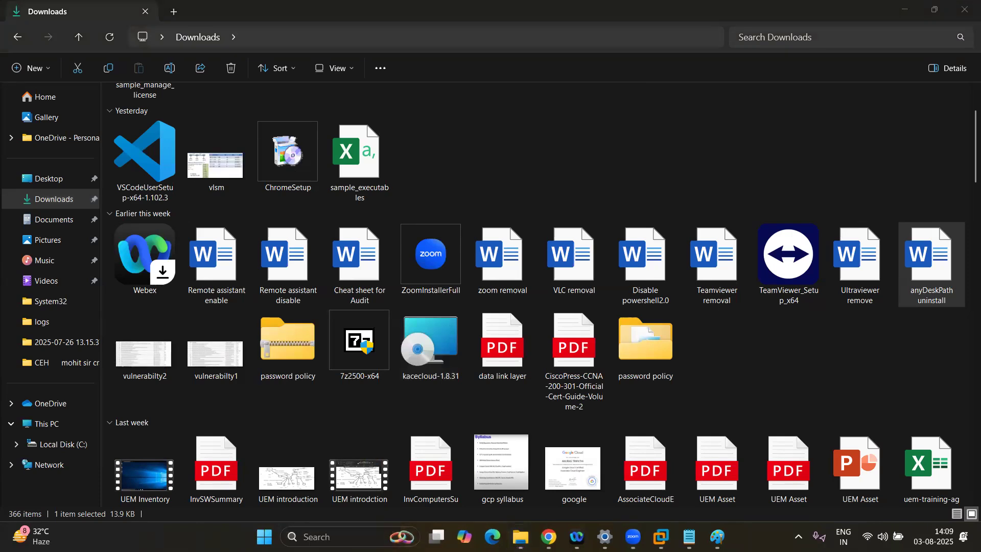
{"action": "type", "text": "dis"}
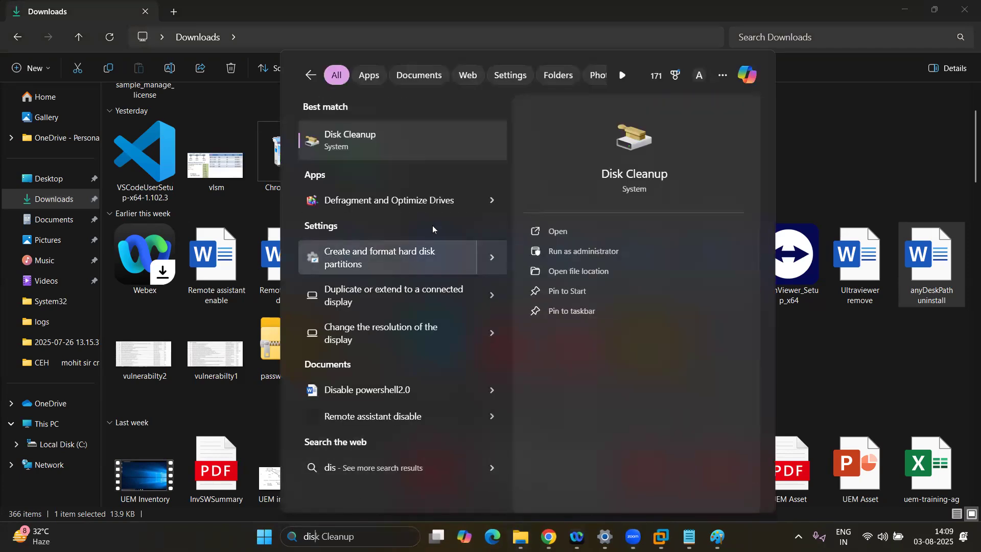
{"action": "left_click", "coordinate": [491, 200]}
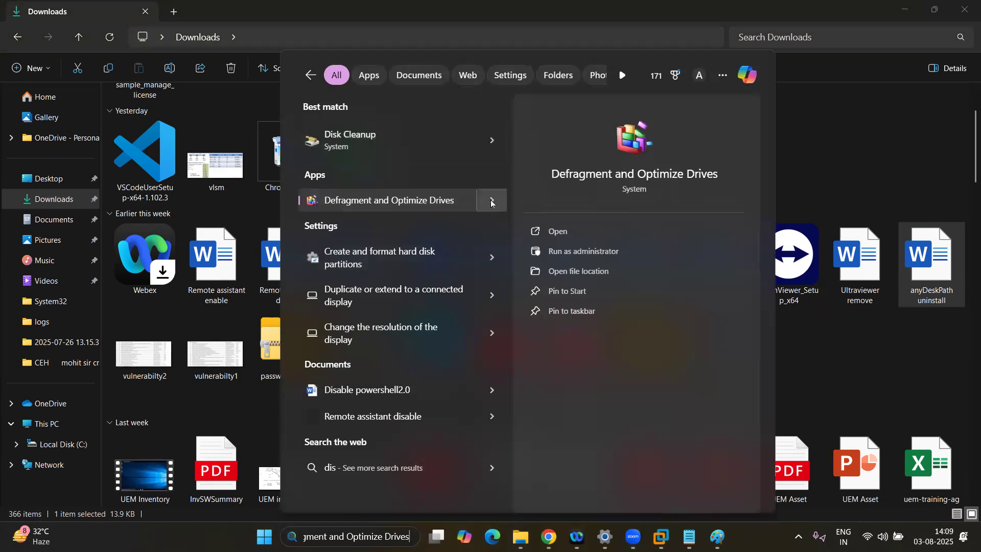
{"action": "left_click", "coordinate": [436, 204]}
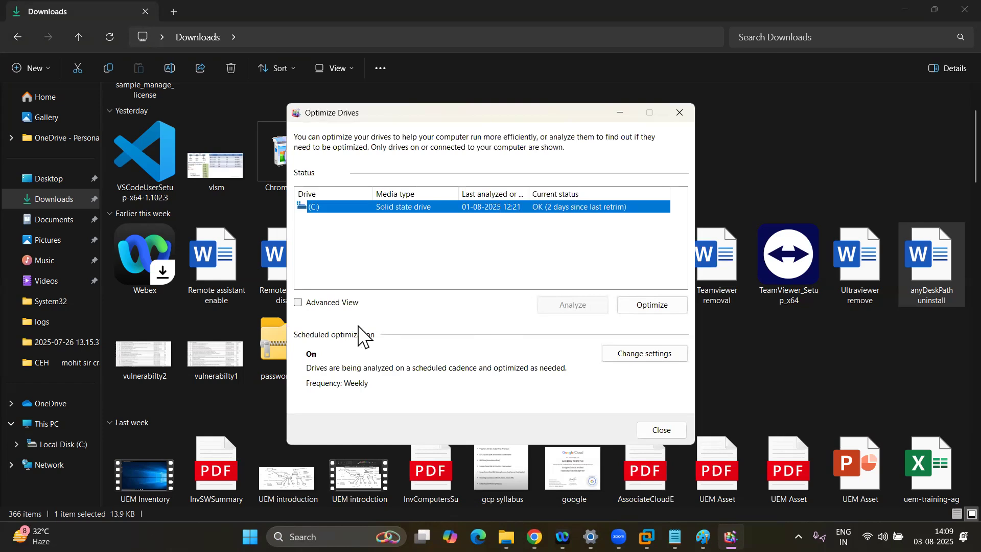
Step: Open a blank Paint canvas with the Run command mspaint
{"action": "key", "text": "super+r"}
{"action": "type", "text": "mspint"}
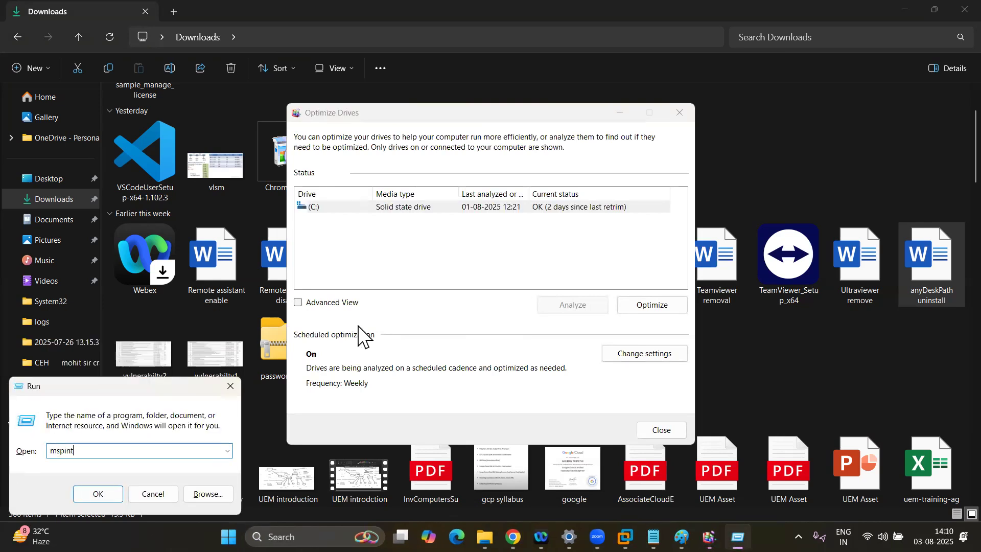
{"action": "key", "text": "Return"}
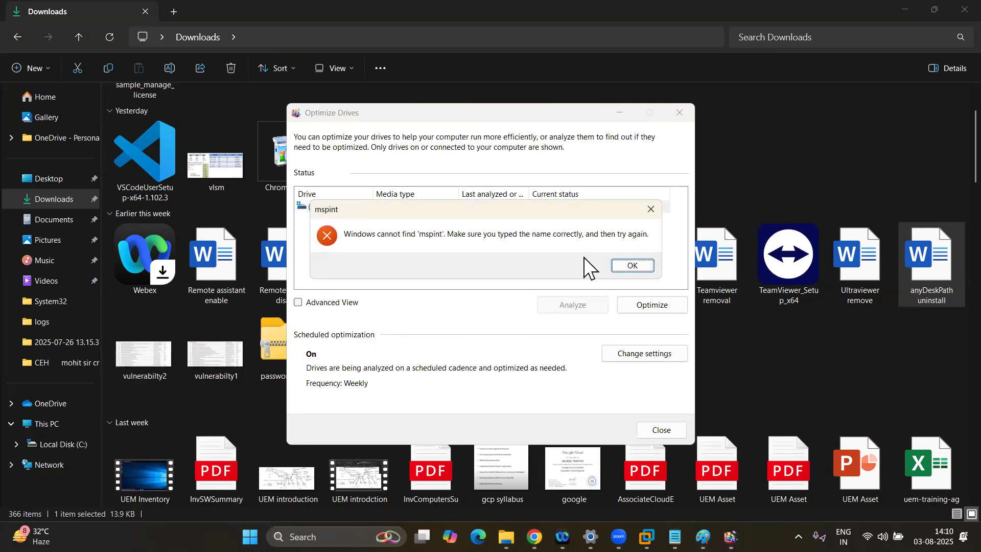
{"action": "left_click", "coordinate": [638, 262]}
{"action": "type", "text": "mspaint"}
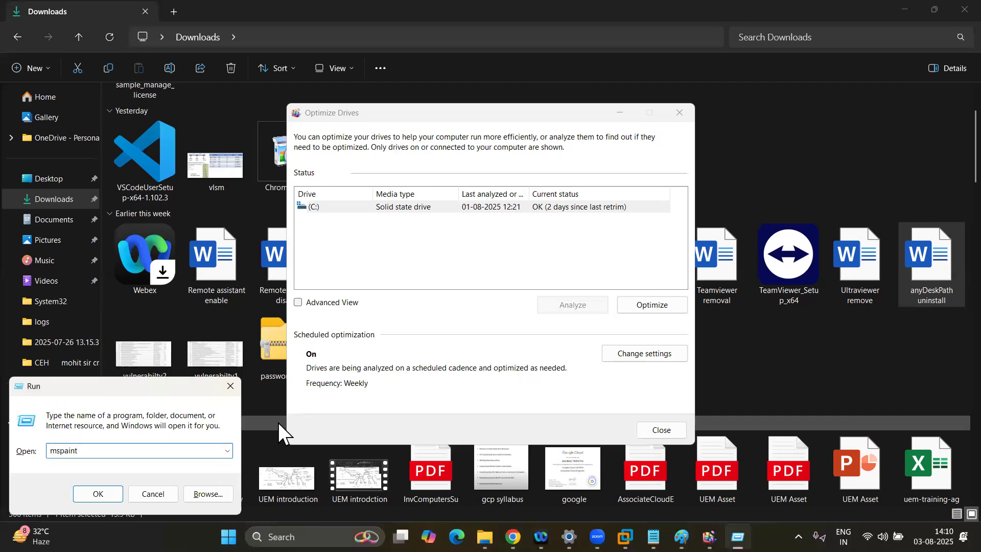
{"action": "key", "text": "Return"}
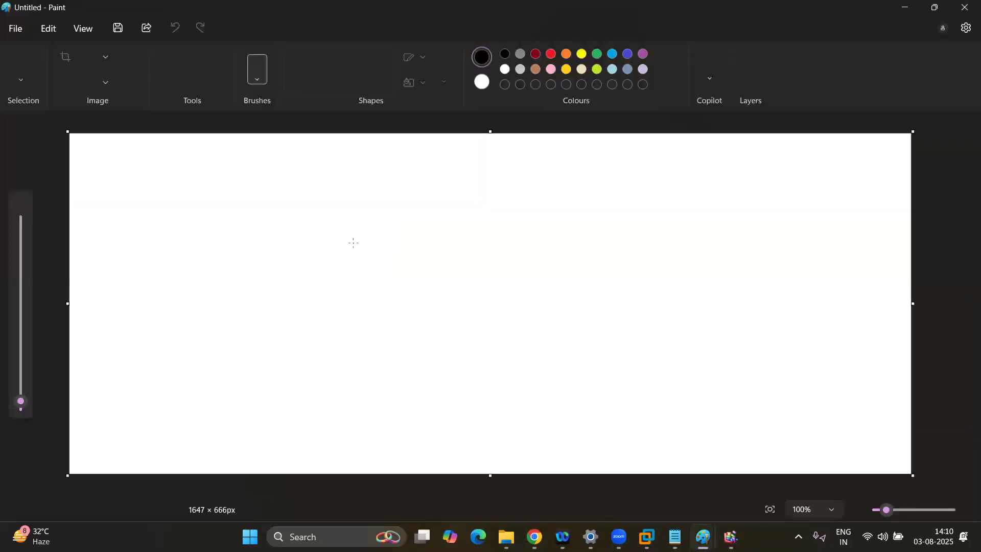
Step: Draw three small rectangles in a row on the canvas and enclose them in a larger rectangle about 292 × 108 px
{"action": "left_click", "coordinate": [277, 201]}
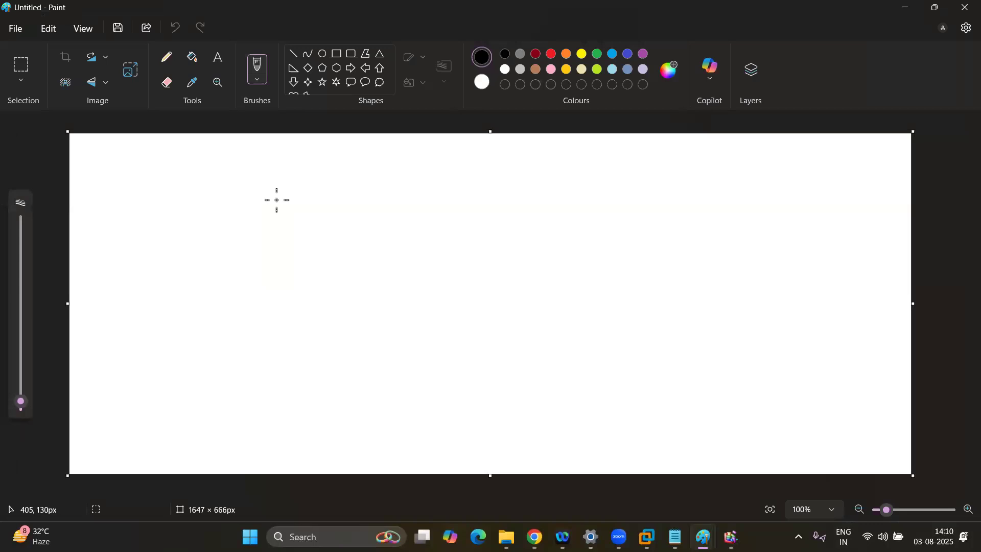
{"action": "left_click", "coordinate": [335, 53]}
{"action": "left_click_drag", "start_coordinate": [202, 186], "coordinate": [233, 202]}
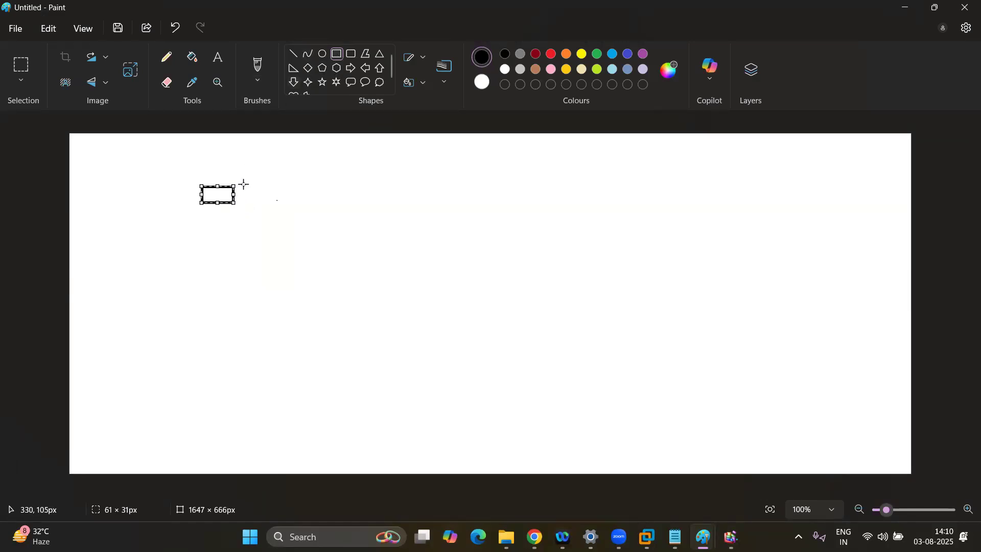
{"action": "left_click_drag", "start_coordinate": [245, 185], "coordinate": [322, 204]}
{"action": "left_click", "coordinate": [300, 200]}
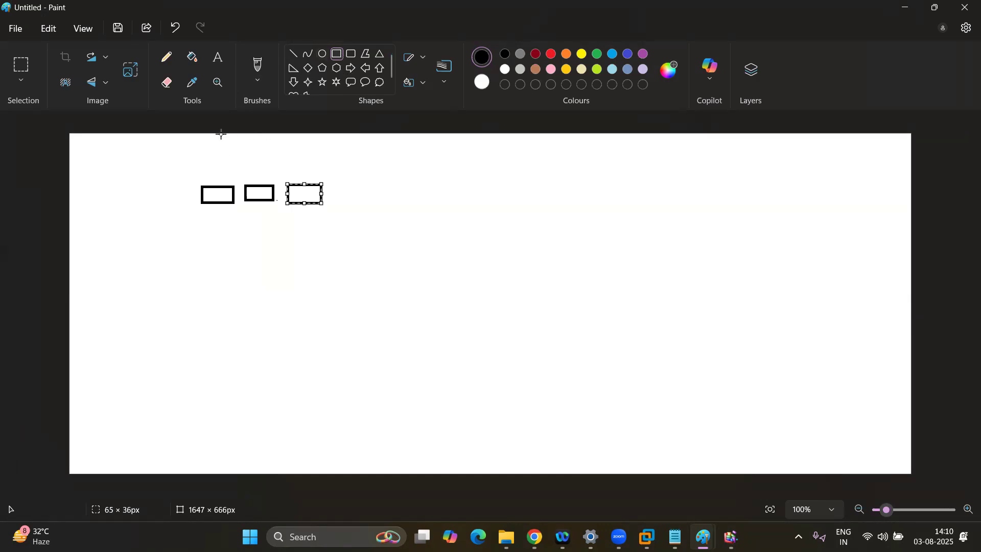
{"action": "left_click_drag", "start_coordinate": [187, 164], "coordinate": [336, 220]}
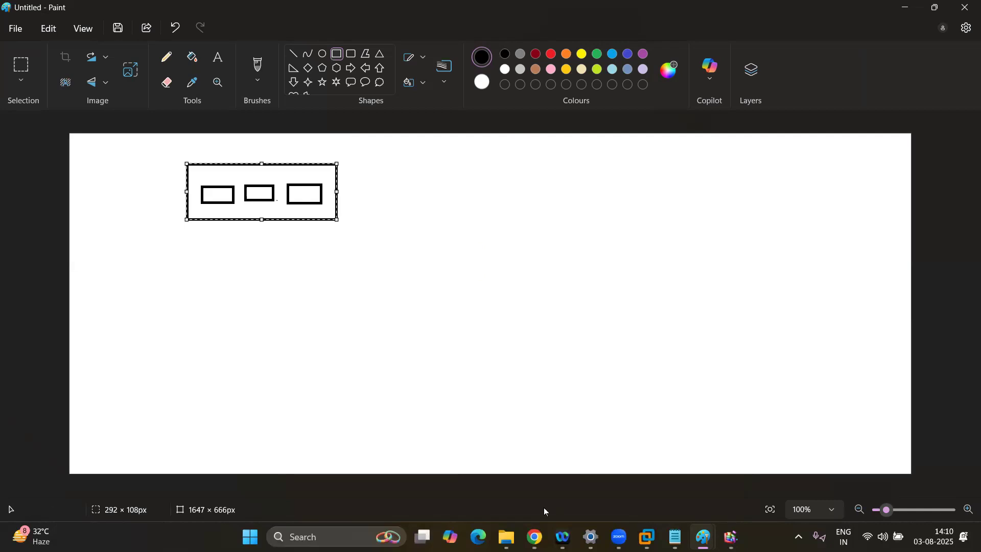
Step: Switch to the Endpoint Central window in Chrome and add Disk Defragmenter and Check Disk to the Cleanup Recycle Bin task
{"action": "left_click", "coordinate": [534, 537]}
{"action": "left_click", "coordinate": [533, 536]}
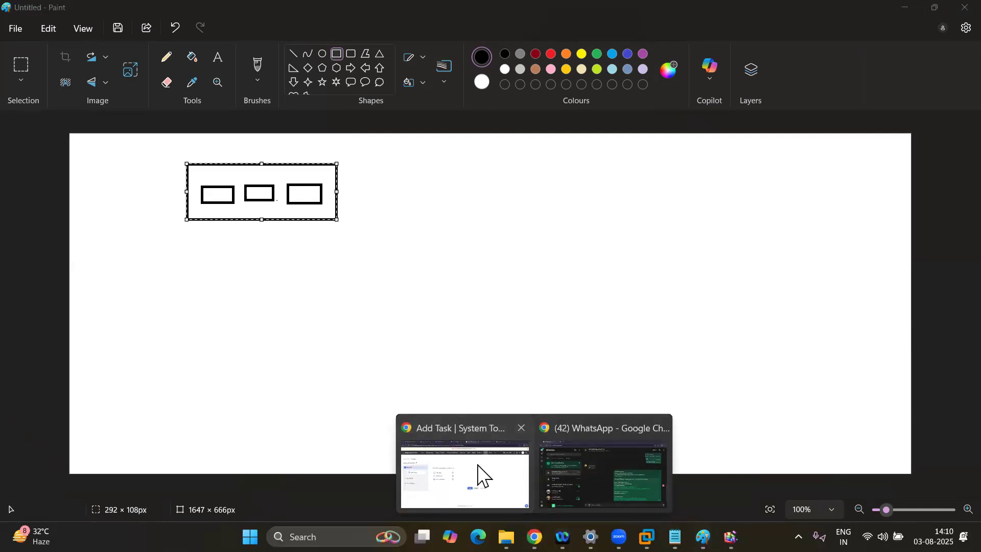
{"action": "left_click", "coordinate": [483, 475]}
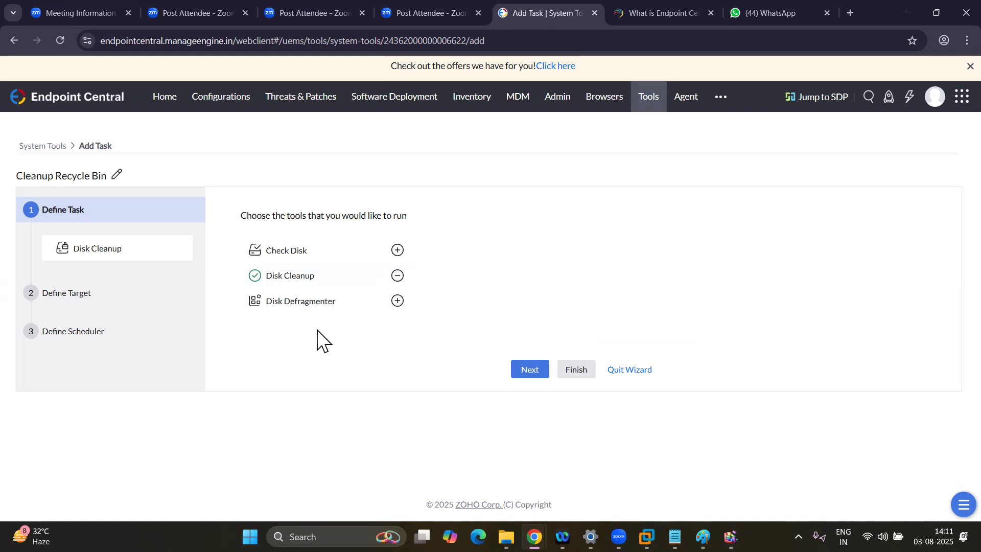
{"action": "left_click", "coordinate": [398, 301]}
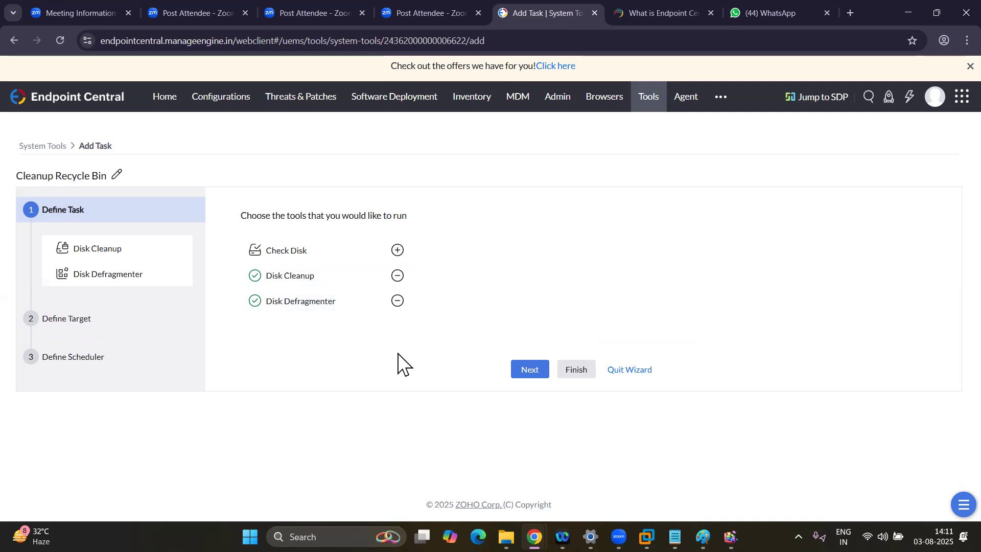
{"action": "left_click", "coordinate": [398, 301]}
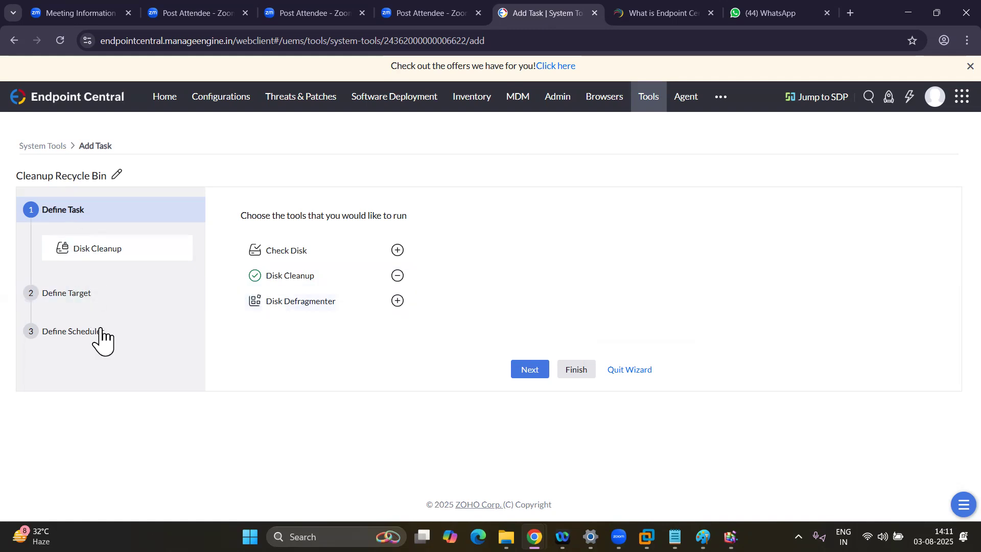
{"action": "left_click", "coordinate": [398, 301]}
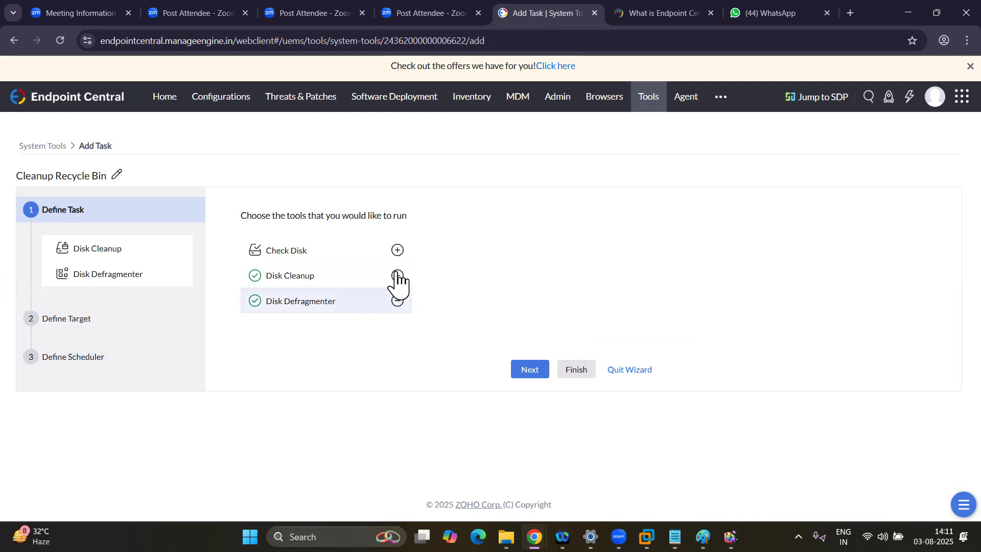
{"action": "left_click", "coordinate": [398, 251]}
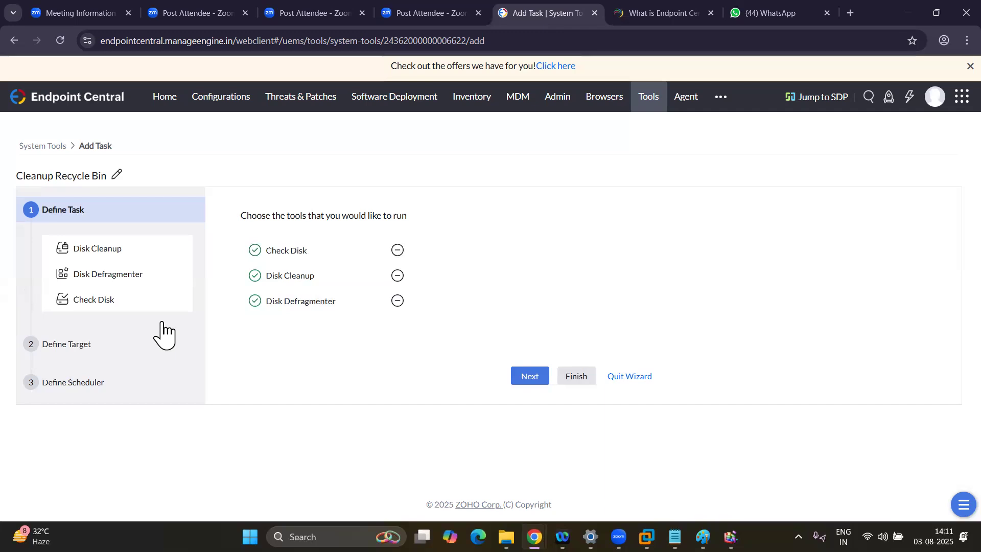
Step: Define the task's target as the Default Remote Office
{"action": "left_click", "coordinate": [71, 345]}
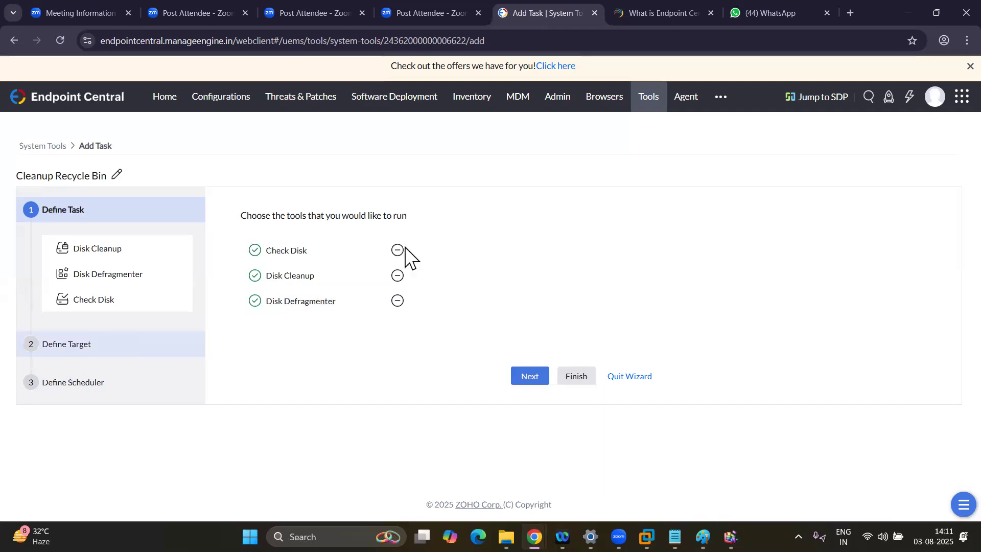
{"action": "left_click", "coordinate": [468, 236]}
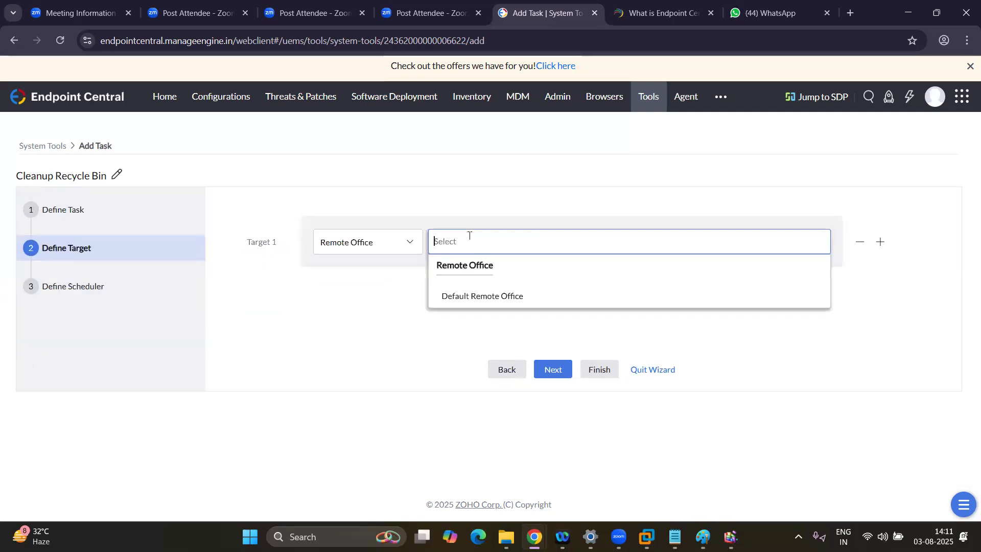
{"action": "left_click", "coordinate": [466, 295]}
Step: Examine the task scheduler's general account settings, trigger frequency and advanced trigger settings
{"action": "left_click", "coordinate": [109, 292]}
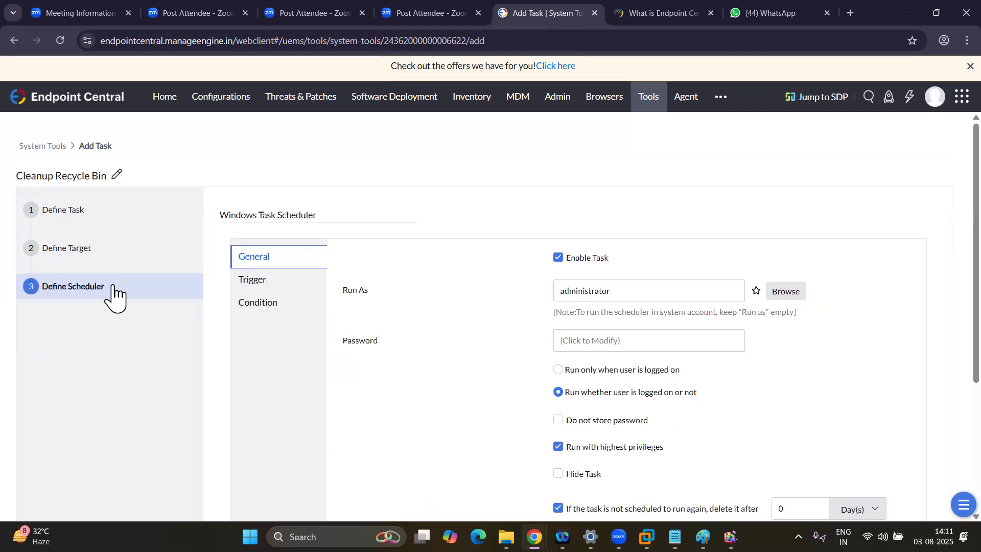
{"action": "scroll", "coordinate": [673, 336], "scroll_direction": "down", "scroll_amount": 1}
{"action": "left_click", "coordinate": [664, 339]}
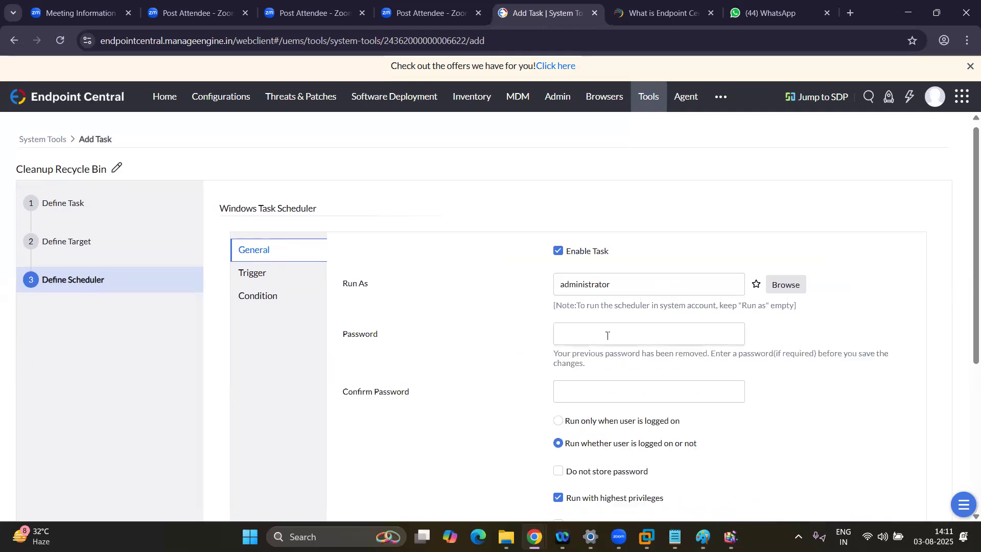
{"action": "left_click", "coordinate": [659, 336]}
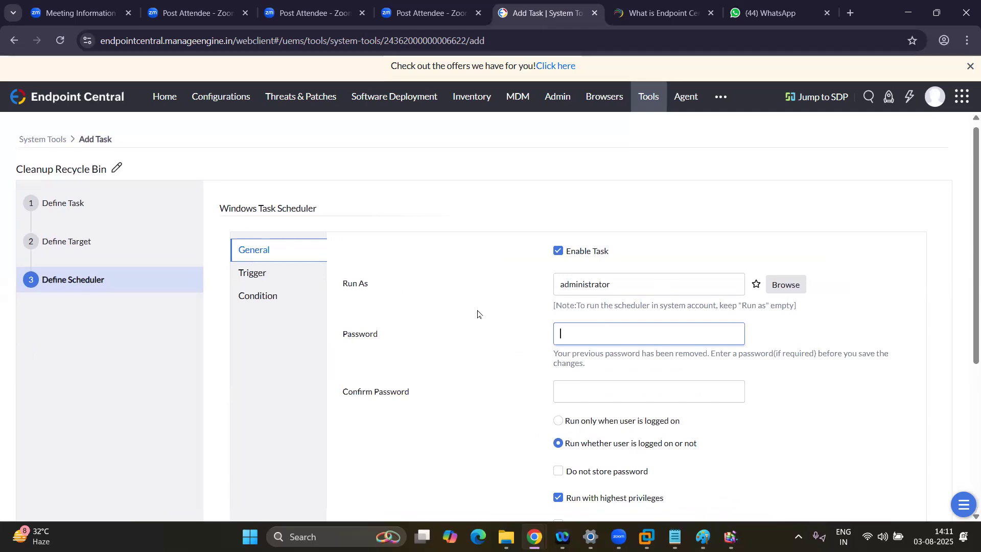
{"action": "left_click", "coordinate": [260, 280]}
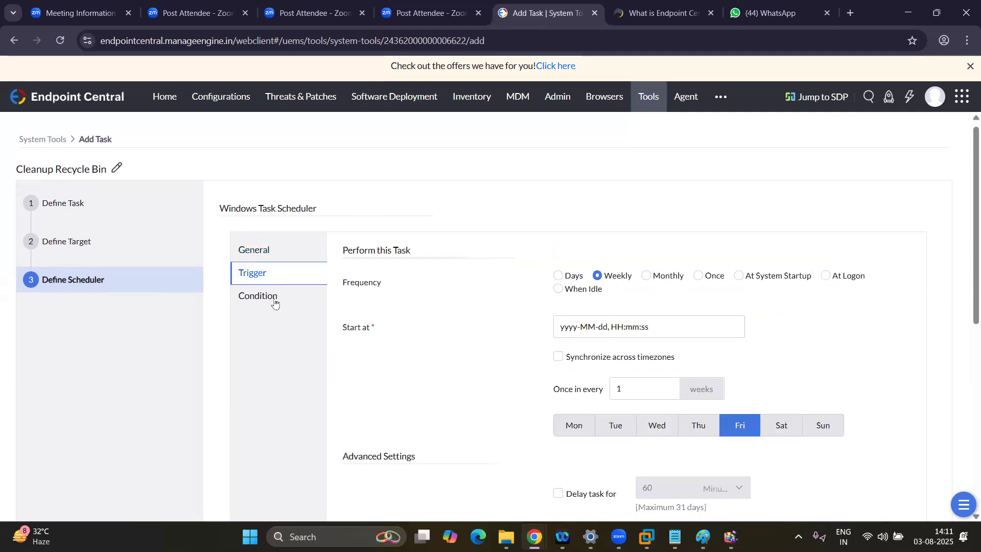
{"action": "scroll", "coordinate": [534, 378], "scroll_direction": "down", "scroll_amount": 3}
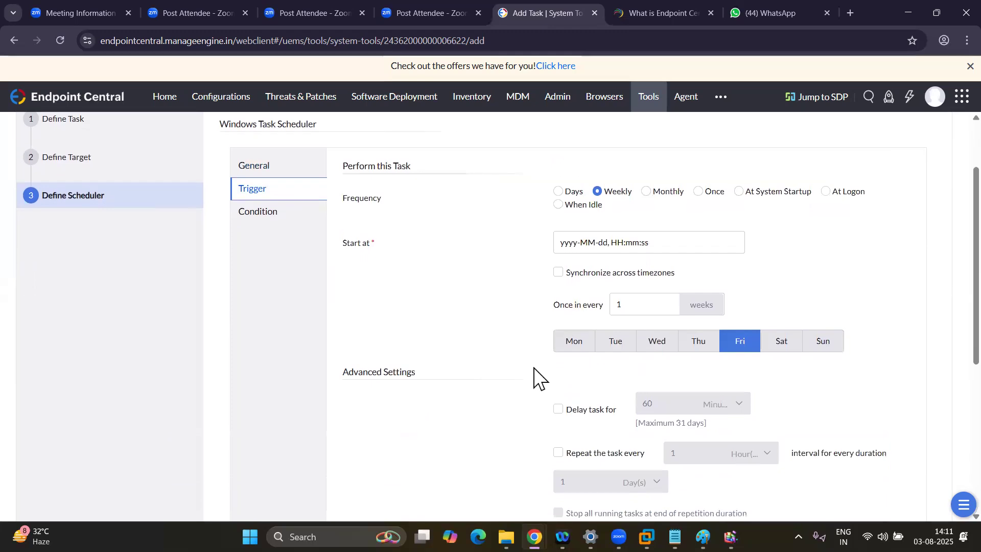
{"action": "scroll", "coordinate": [534, 379], "scroll_direction": "down", "scroll_amount": 2}
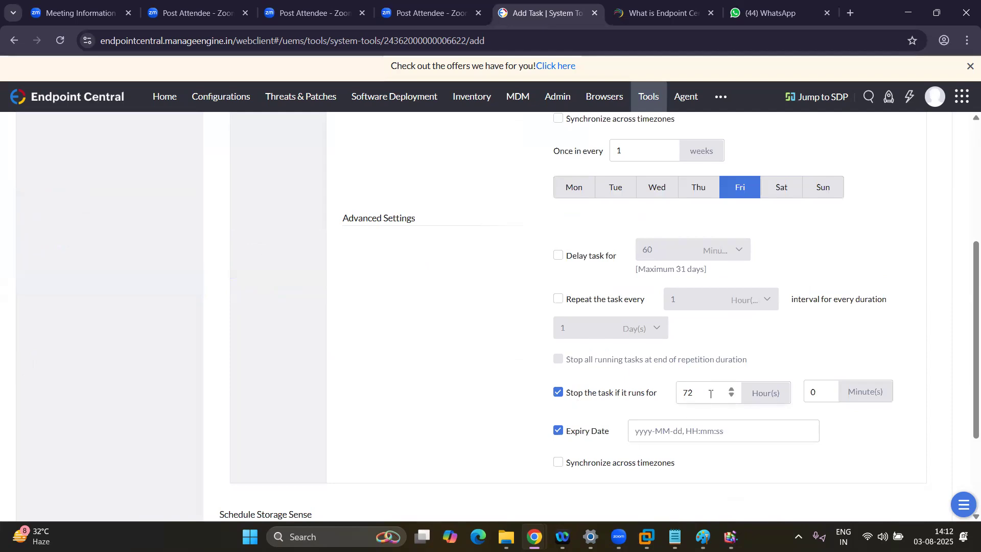
{"action": "scroll", "coordinate": [711, 394], "scroll_direction": "up", "scroll_amount": 5}
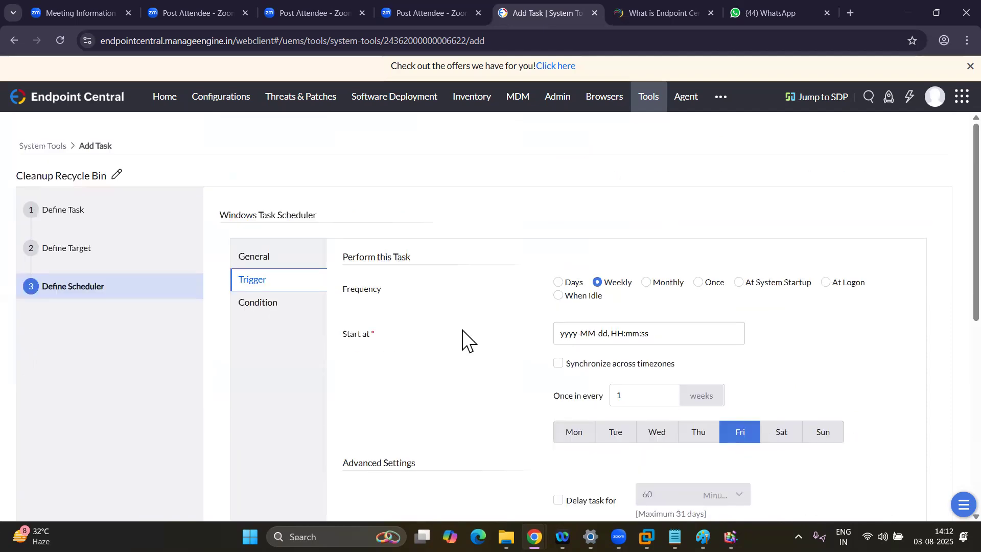
Step: Examine the scheduler's idle and power management conditions and the frequency options for running Storage Sense
{"action": "left_click", "coordinate": [259, 304]}
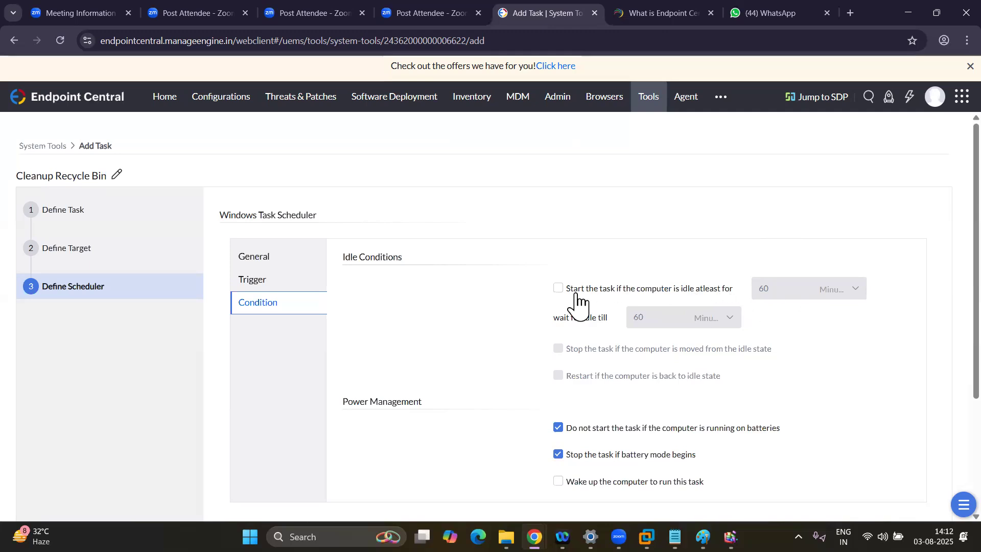
{"action": "scroll", "coordinate": [594, 377], "scroll_direction": "down", "scroll_amount": 2}
{"action": "scroll", "coordinate": [593, 377], "scroll_direction": "down", "scroll_amount": 1}
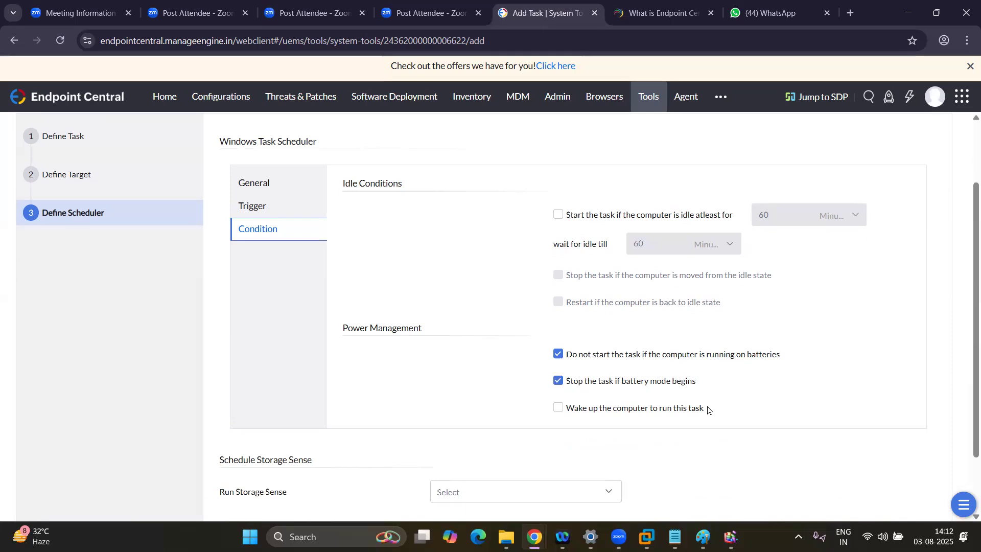
{"action": "scroll", "coordinate": [707, 409], "scroll_direction": "down", "scroll_amount": 1}
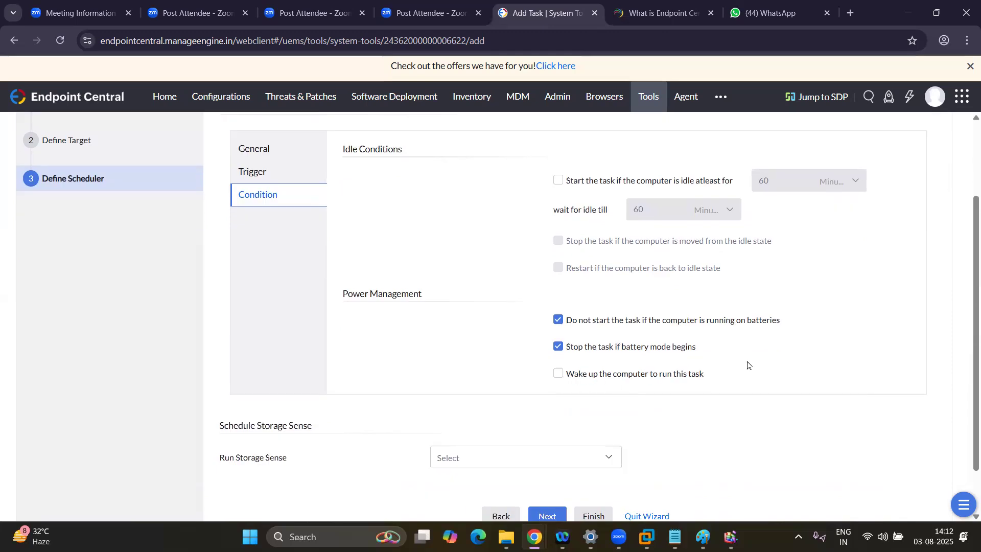
{"action": "left_click", "coordinate": [550, 461]}
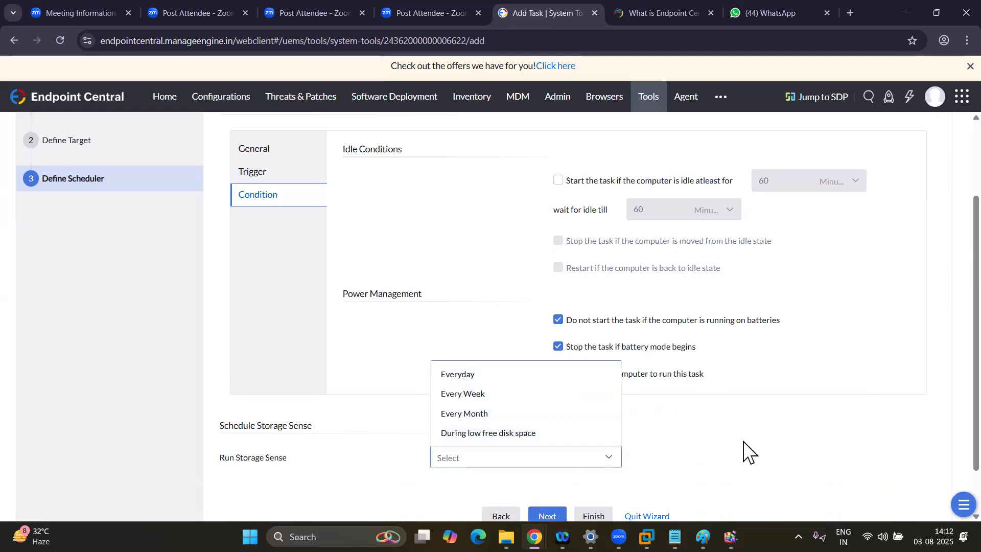
{"action": "scroll", "coordinate": [744, 444], "scroll_direction": "down", "scroll_amount": 1}
{"action": "scroll", "coordinate": [744, 445], "scroll_direction": "up", "scroll_amount": 3}
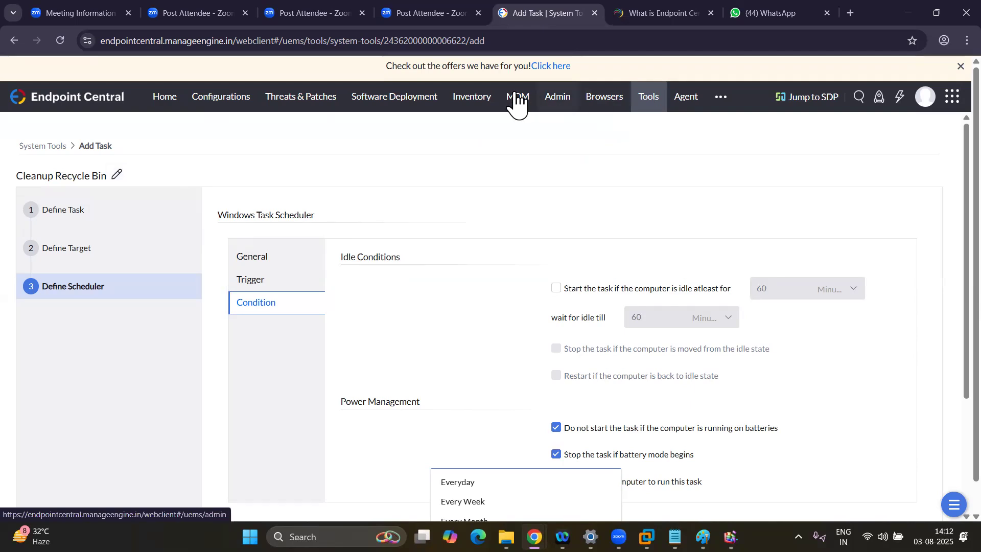
Step: View the details of the predefined configuration template Change Local Admin Account Password
{"action": "left_click", "coordinate": [223, 104]}
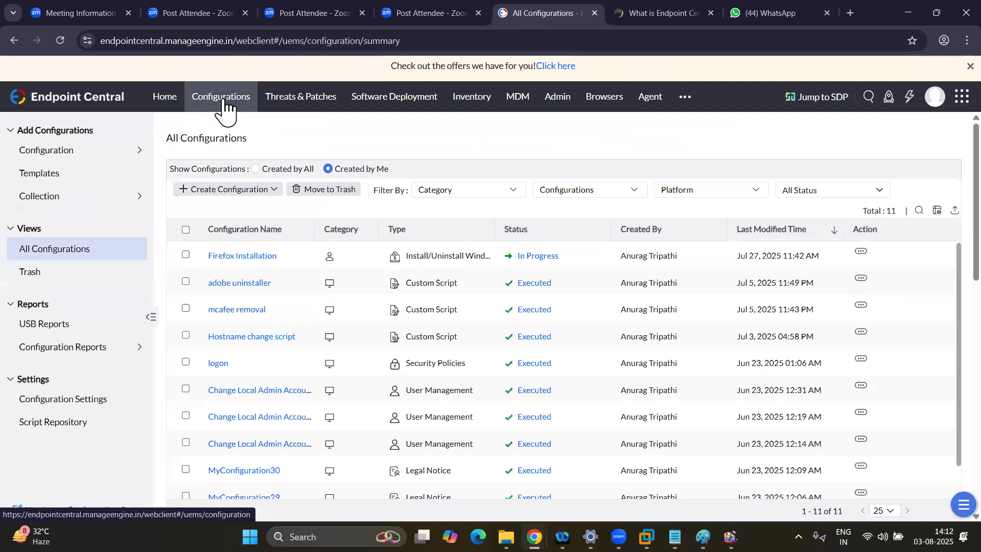
{"action": "left_click", "coordinate": [61, 176]}
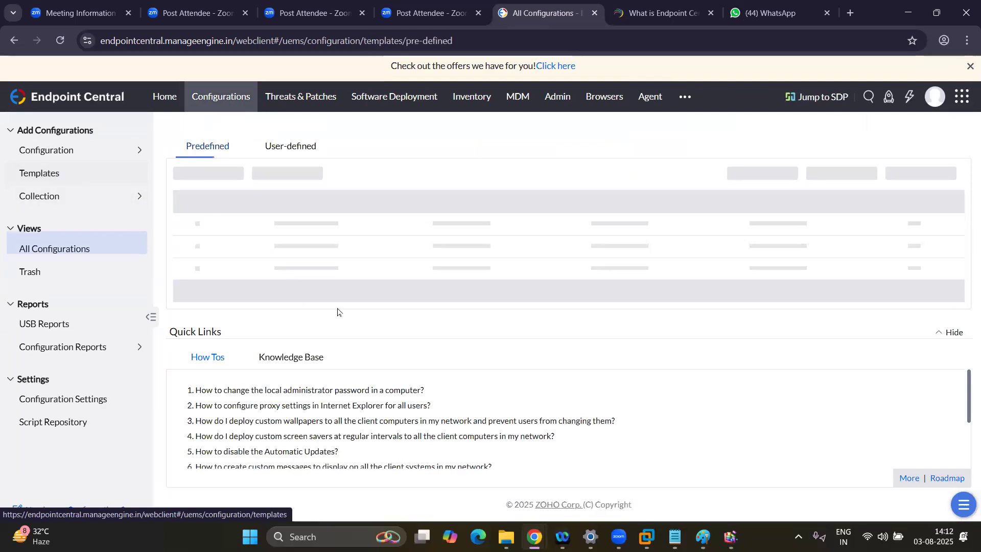
{"action": "scroll", "coordinate": [294, 330], "scroll_direction": "down", "scroll_amount": 1}
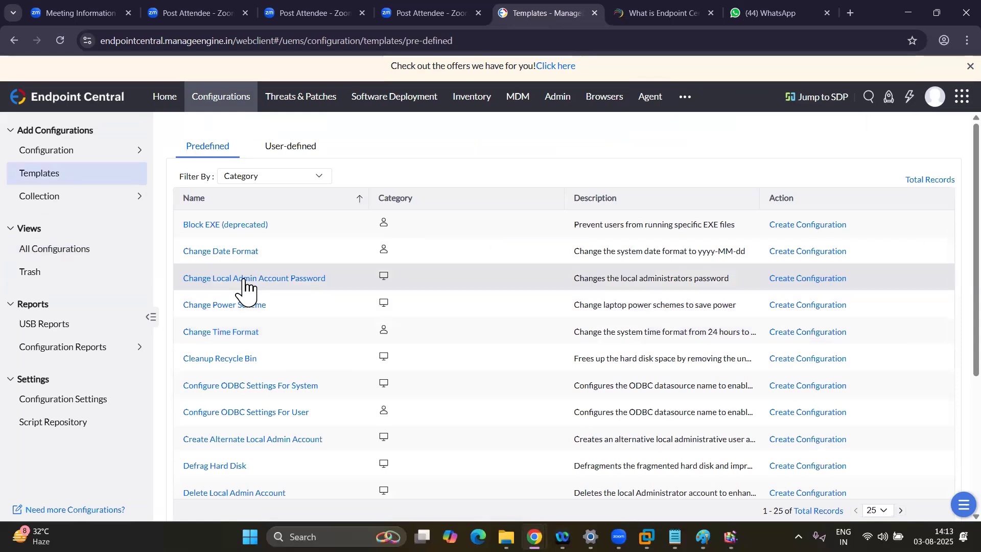
{"action": "left_click", "coordinate": [299, 278]}
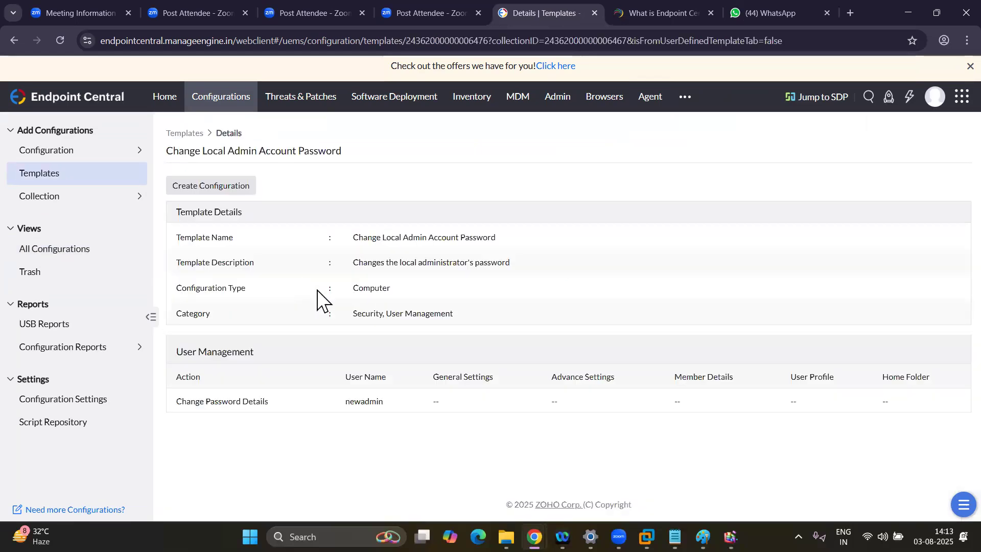
Step: Start a configuration from the template and inspect its name, description and Change Password fields
{"action": "left_click", "coordinate": [218, 188]}
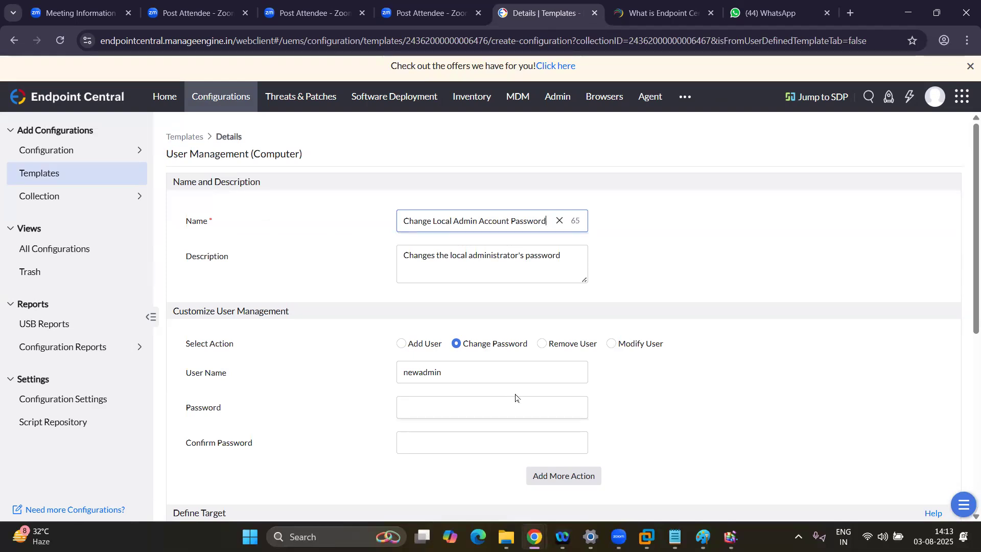
{"action": "scroll", "coordinate": [517, 396], "scroll_direction": "down", "scroll_amount": 1}
{"action": "left_click", "coordinate": [445, 338]}
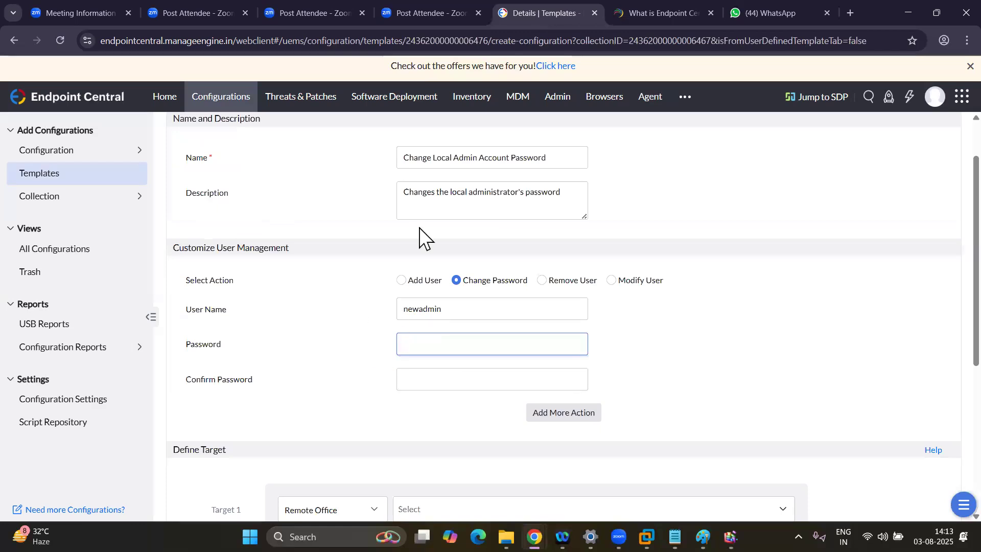
{"action": "scroll", "coordinate": [419, 228], "scroll_direction": "up", "scroll_amount": 1}
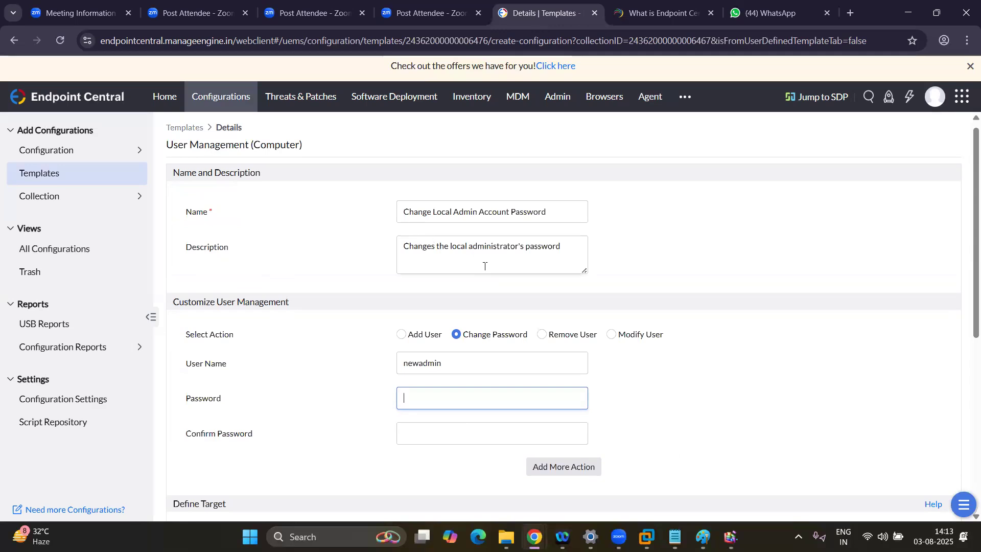
Step: Return to the predefined templates and create a configuration from Change Local Admin Account Password again, showing its user and target settings
{"action": "left_click", "coordinate": [44, 178]}
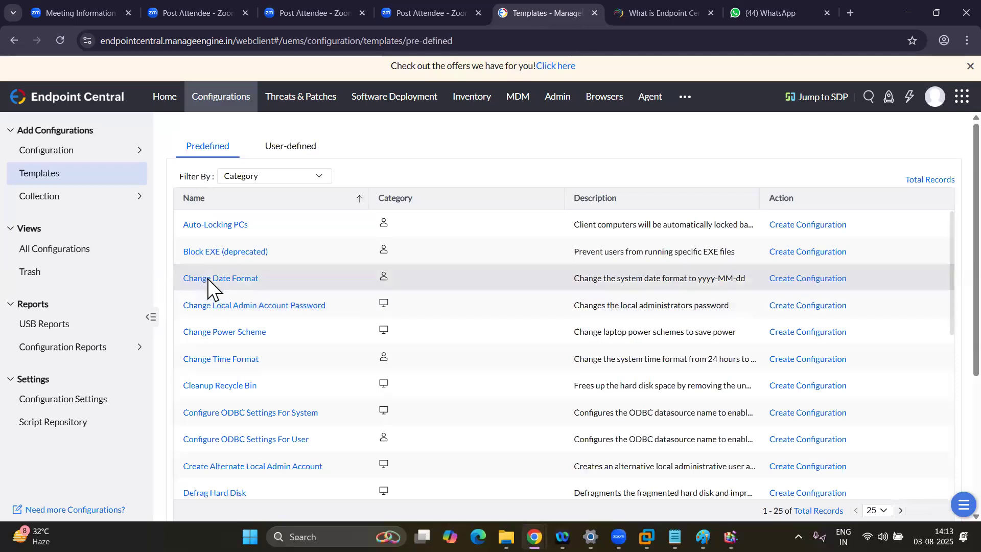
{"action": "left_click", "coordinate": [225, 309]}
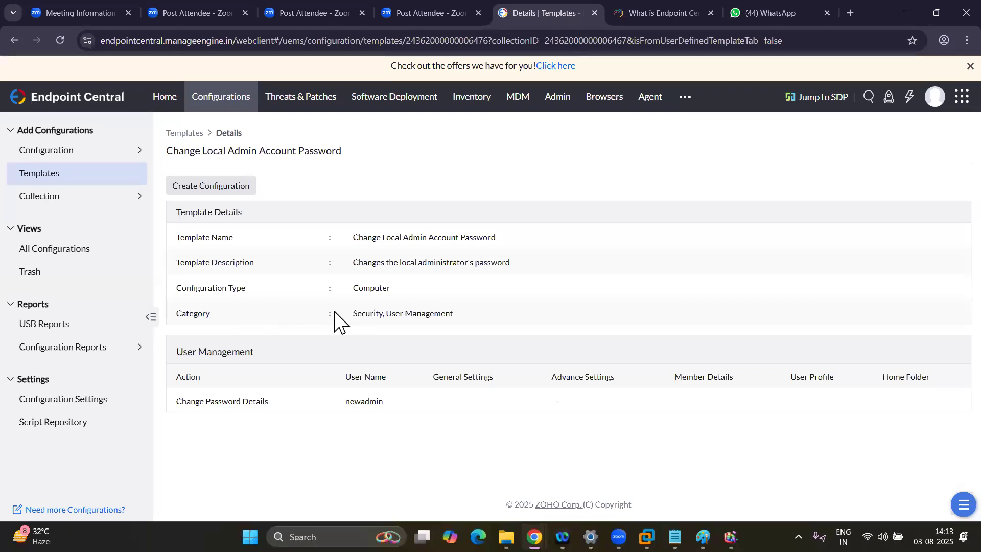
{"action": "left_click", "coordinate": [196, 189]}
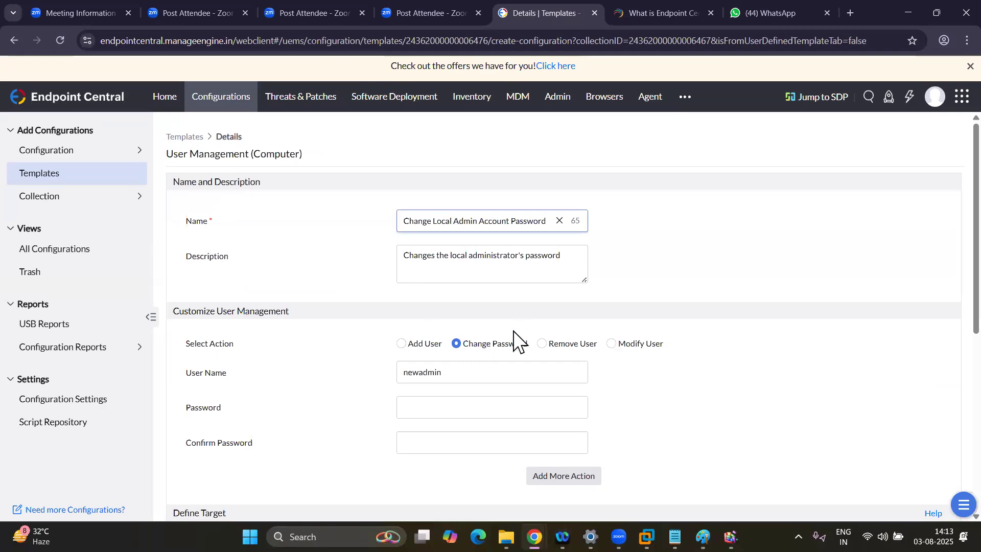
{"action": "scroll", "coordinate": [511, 404], "scroll_direction": "down", "scroll_amount": 3}
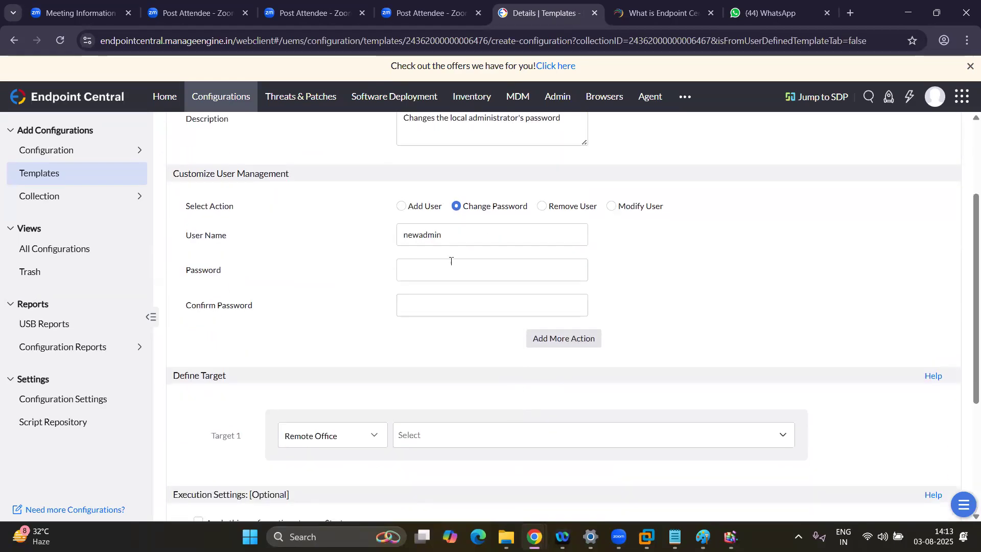
Step: Add the Change Password action for newadmin to the list of settings and start another action
{"action": "left_click", "coordinate": [445, 234]}
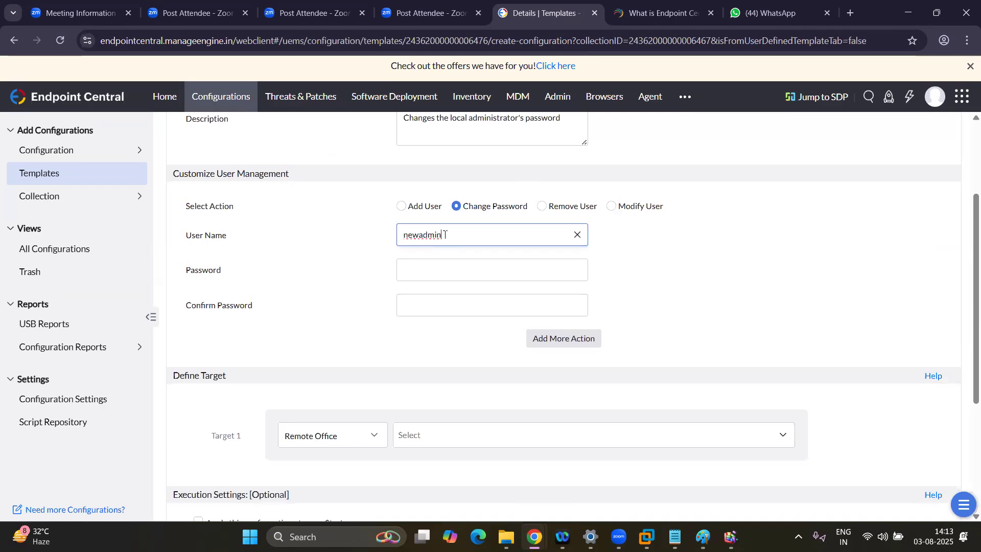
{"action": "left_click", "coordinate": [426, 278]}
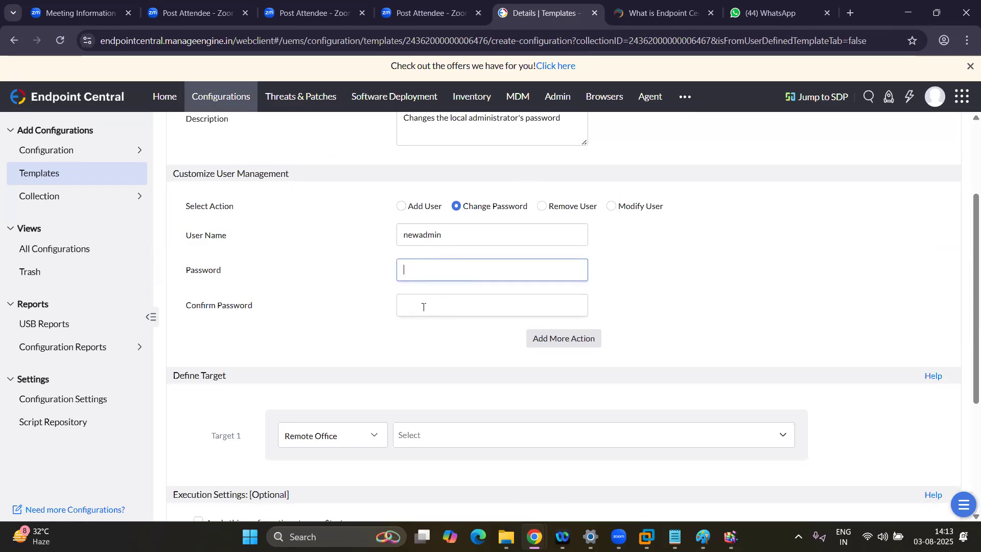
{"action": "left_click", "coordinate": [555, 339]}
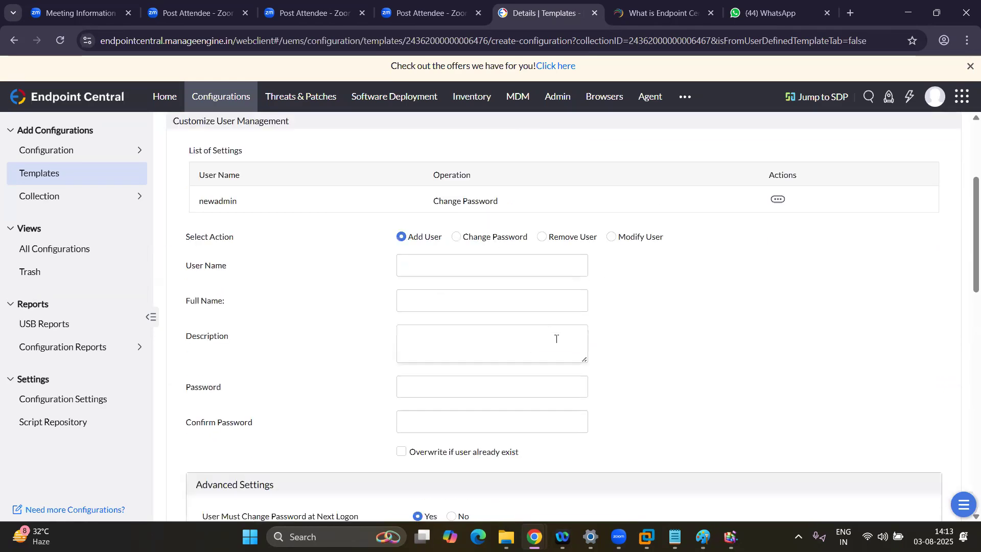
Step: Examine the Add User action's account fields, advanced password settings and group options
{"action": "scroll", "coordinate": [491, 460], "scroll_direction": "down", "scroll_amount": 2}
{"action": "scroll", "coordinate": [490, 459], "scroll_direction": "up", "scroll_amount": 2}
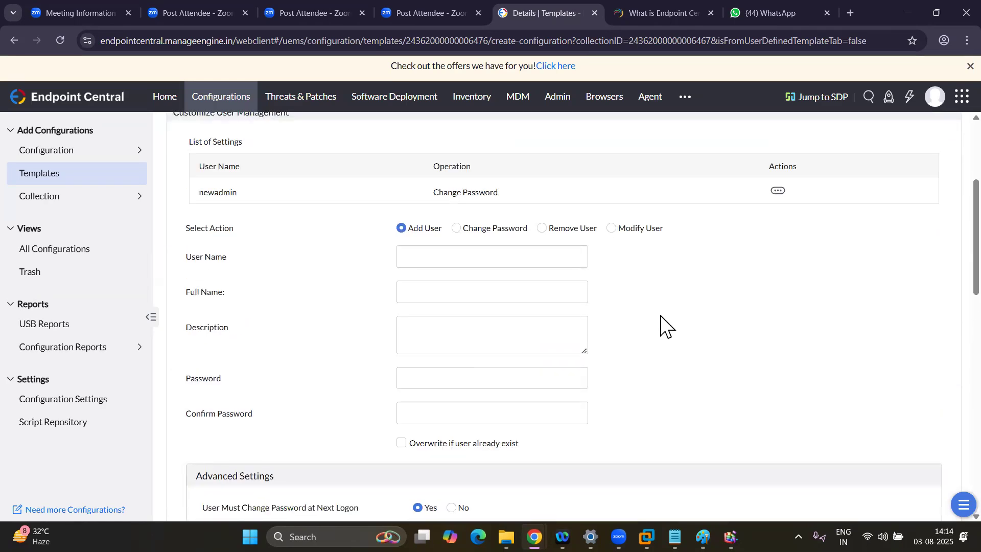
{"action": "scroll", "coordinate": [664, 314], "scroll_direction": "down", "scroll_amount": 3}
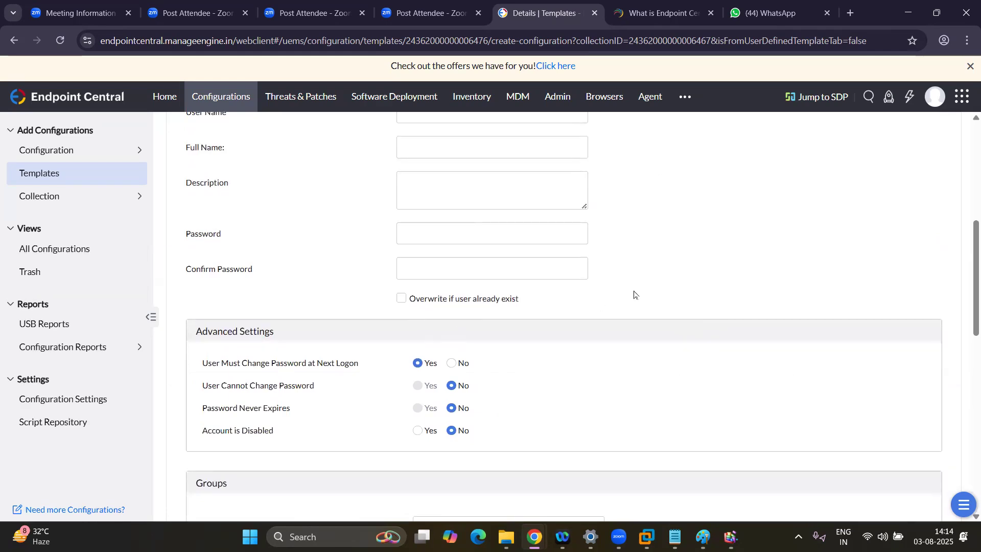
{"action": "scroll", "coordinate": [634, 295], "scroll_direction": "up", "scroll_amount": 2}
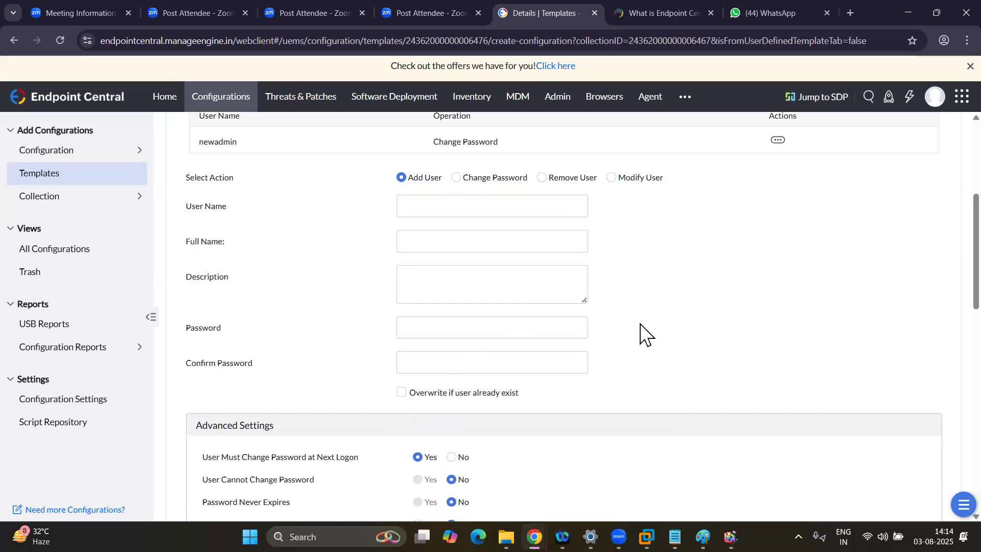
{"action": "scroll", "coordinate": [644, 335], "scroll_direction": "down", "scroll_amount": 3}
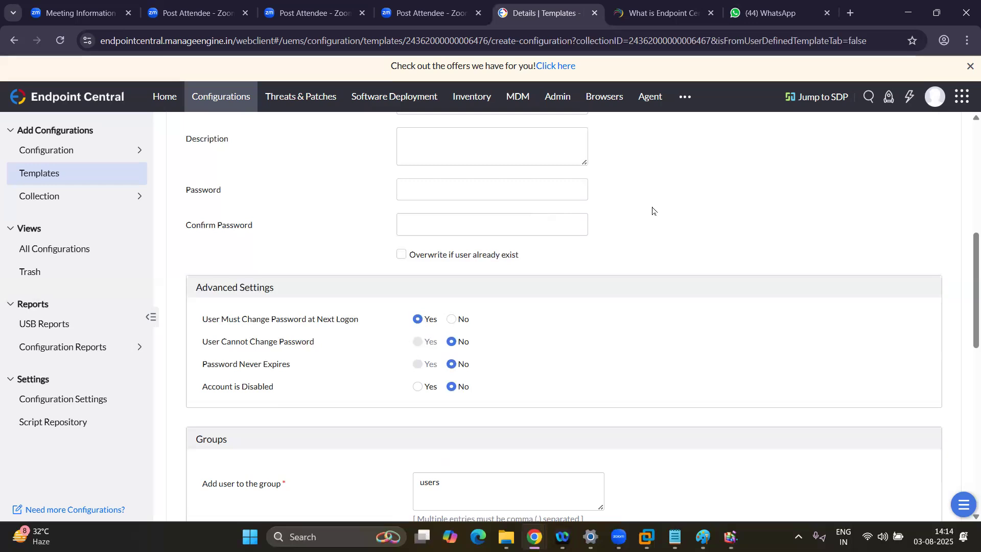
{"action": "scroll", "coordinate": [652, 210], "scroll_direction": "up", "scroll_amount": 5}
{"action": "scroll", "coordinate": [651, 210], "scroll_direction": "up", "scroll_amount": 2}
{"action": "scroll", "coordinate": [651, 210], "scroll_direction": "down", "scroll_amount": 7}
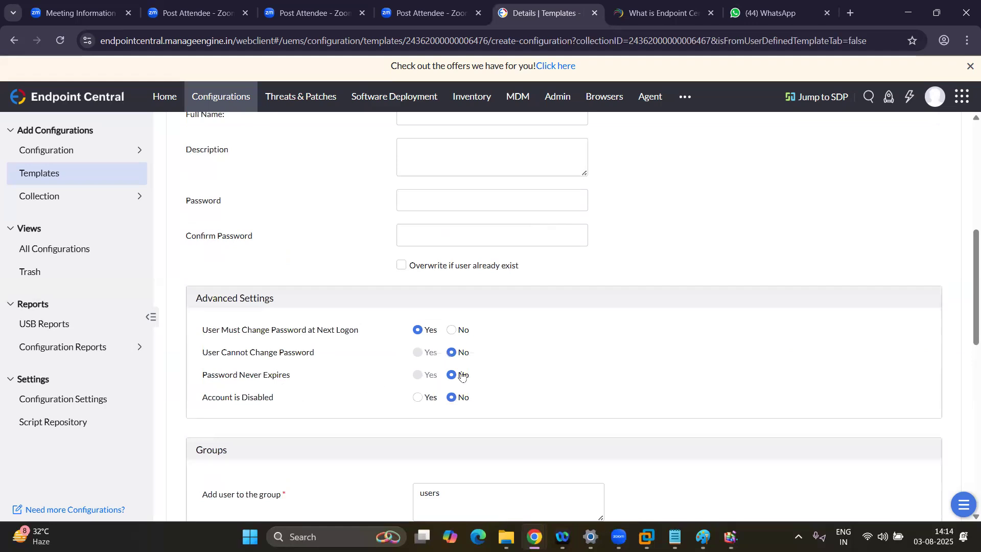
{"action": "scroll", "coordinate": [493, 369], "scroll_direction": "down", "scroll_amount": 1}
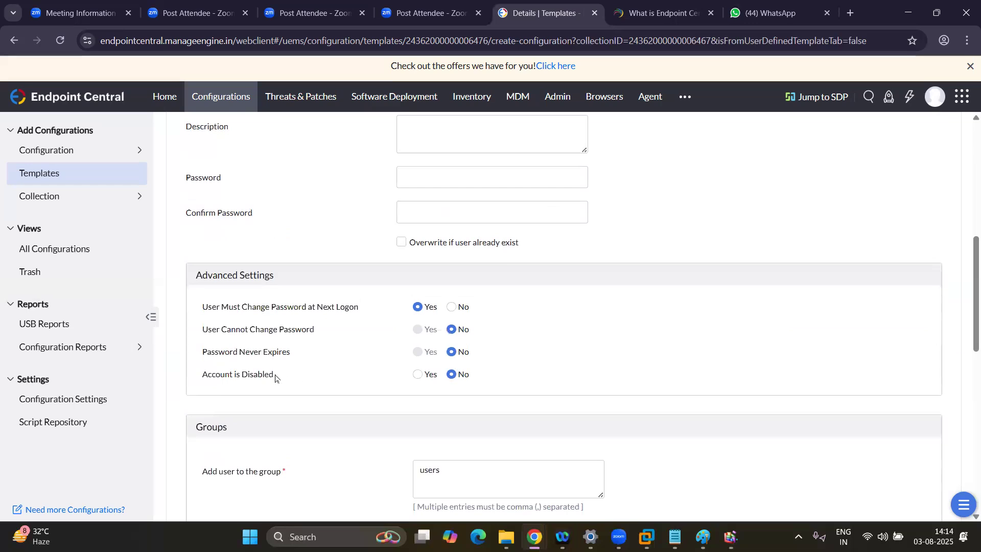
{"action": "scroll", "coordinate": [516, 369], "scroll_direction": "down", "scroll_amount": 2}
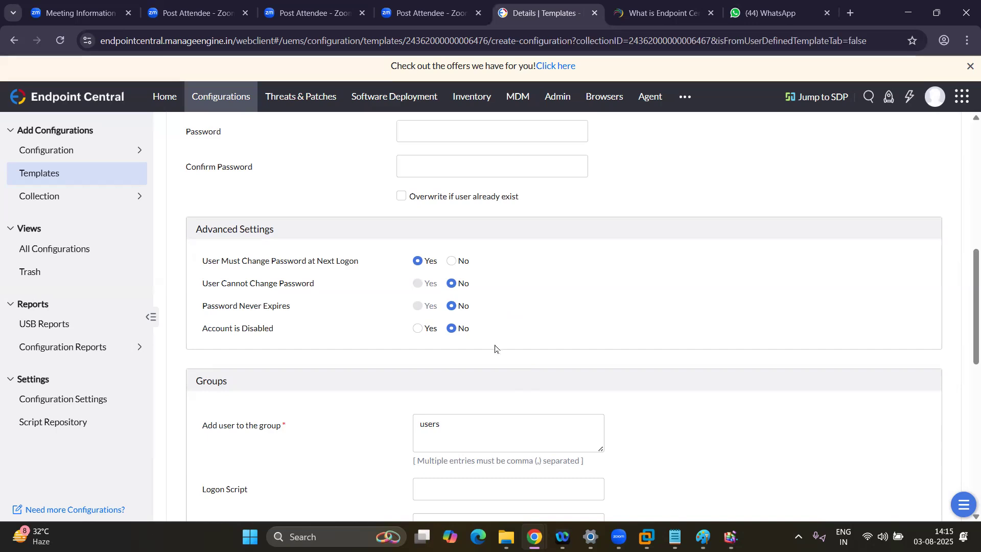
{"action": "scroll", "coordinate": [495, 348], "scroll_direction": "down", "scroll_amount": 2}
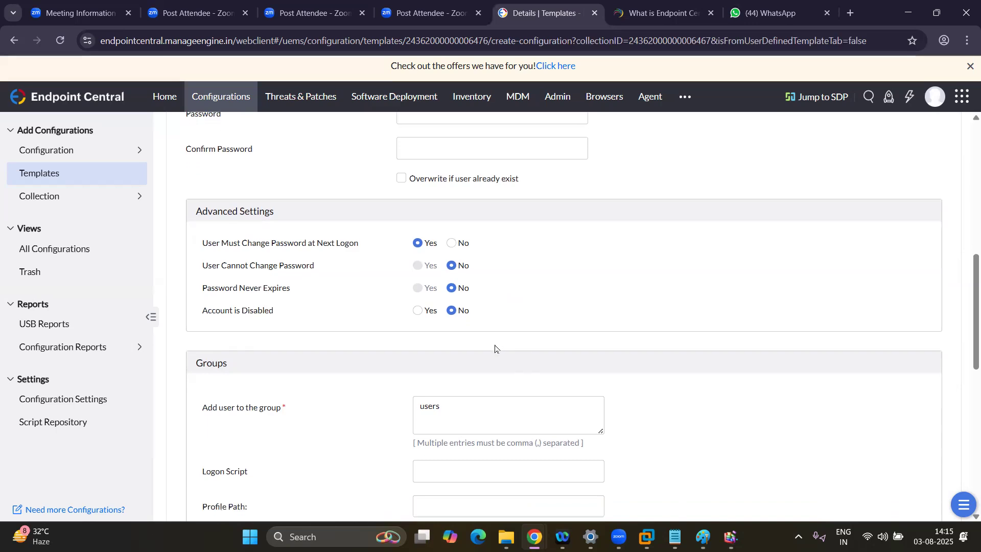
Step: Replace the users group with Administrators in the Add User action's group membership
{"action": "left_click", "coordinate": [453, 364]}
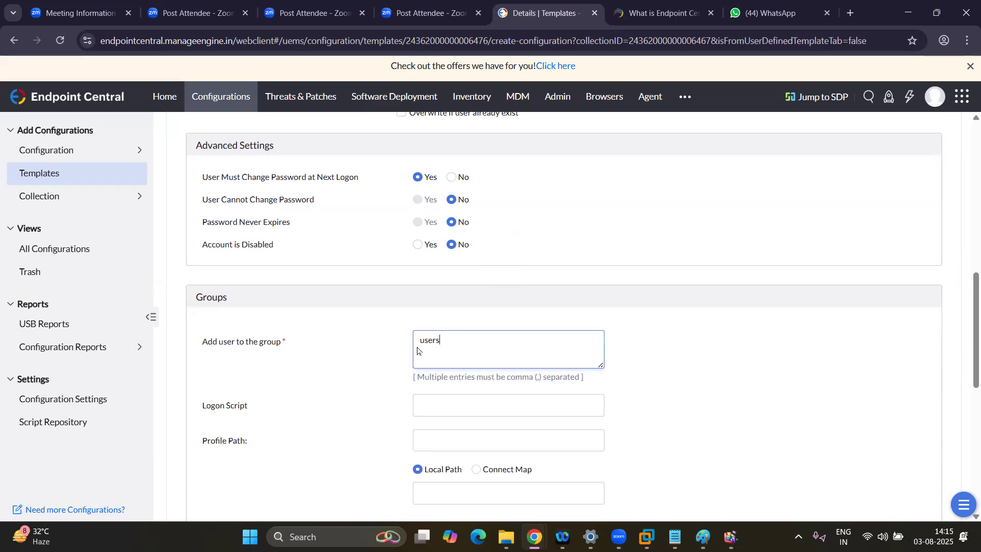
{"action": "type", "text": ","}
{"action": "type", "text": "admini"}
{"action": "type", "text": "stra"}
{"action": "key", "text": "BackSpace"}
{"action": "key", "text": "BackSpace"}
{"action": "key", "text": "BackSpace"}
{"action": "key", "text": "BackSpace"}
{"action": "key", "text": "BackSpace"}
{"action": "key", "text": "BackSpace"}
{"action": "key", "text": "BackSpace"}
{"action": "key", "text": "BackSpace"}
{"action": "key", "text": "BackSpace"}
{"action": "key", "text": "BackSpace"}
{"action": "key", "text": "BackSpace"}
{"action": "key", "text": "BackSpace"}
{"action": "key", "text": "BackSpace"}
{"action": "key", "text": "BackSpace"}
{"action": "key", "text": "BackSpace"}
{"action": "key", "text": "BackSpace"}
{"action": "type", "text": "A"}
{"action": "key", "text": "BackSpace"}
{"action": "type", "text": "Administrators"}
{"action": "left_click", "coordinate": [460, 405]}
Step: Set Target 1 to Computer and select the computer listed under WORKGROUP
{"action": "scroll", "coordinate": [657, 399], "scroll_direction": "down", "scroll_amount": 1}
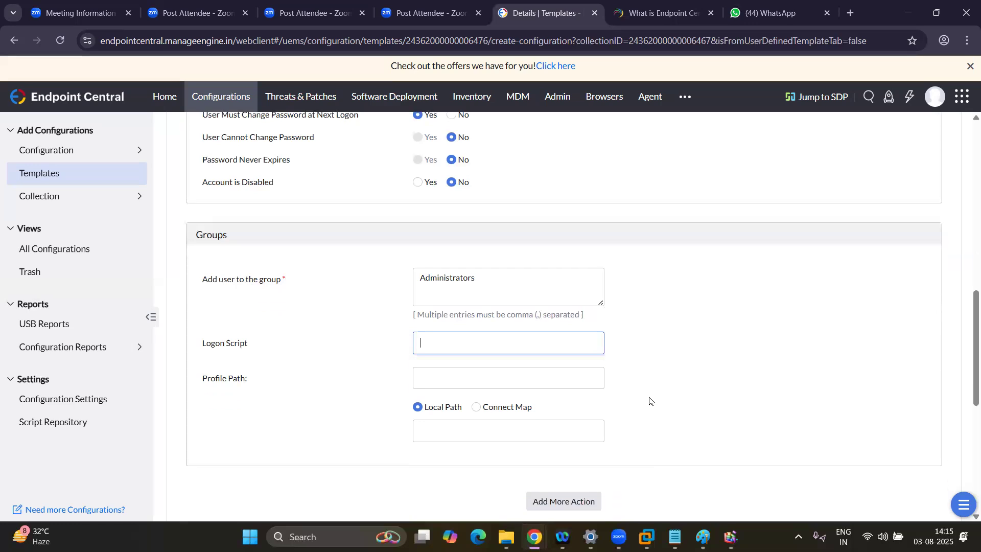
{"action": "left_click", "coordinate": [578, 381]}
{"action": "scroll", "coordinate": [667, 381], "scroll_direction": "down", "scroll_amount": 2}
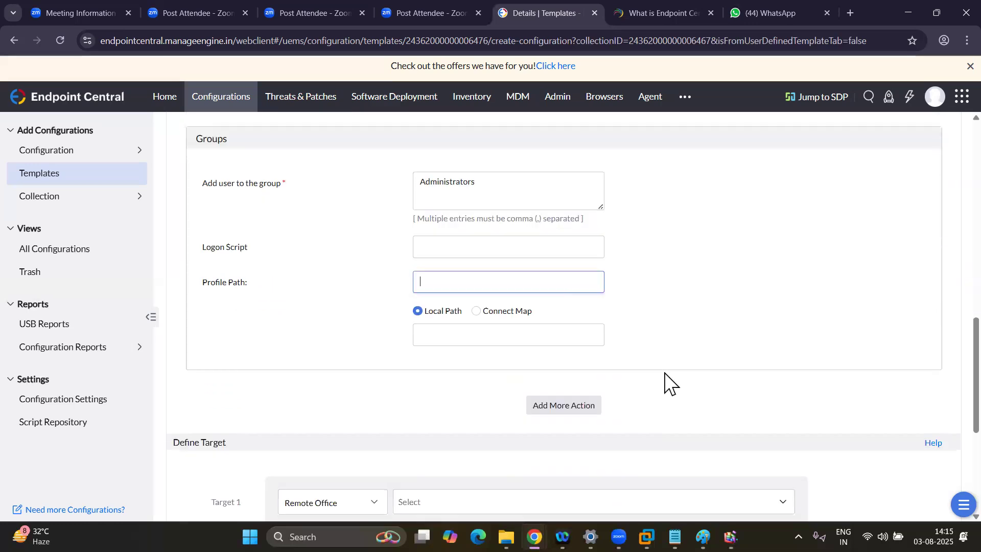
{"action": "scroll", "coordinate": [455, 434], "scroll_direction": "down", "scroll_amount": 4}
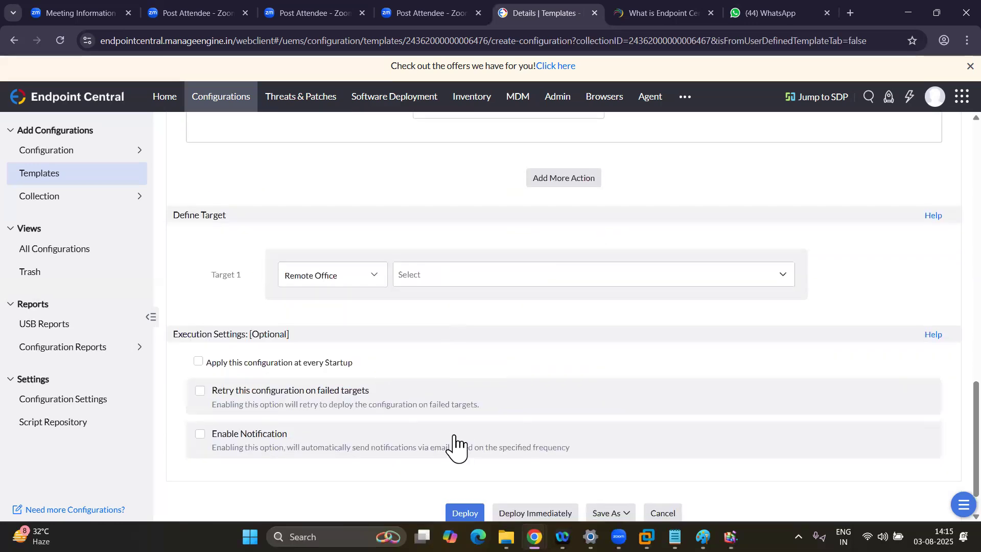
{"action": "left_click", "coordinate": [369, 280]}
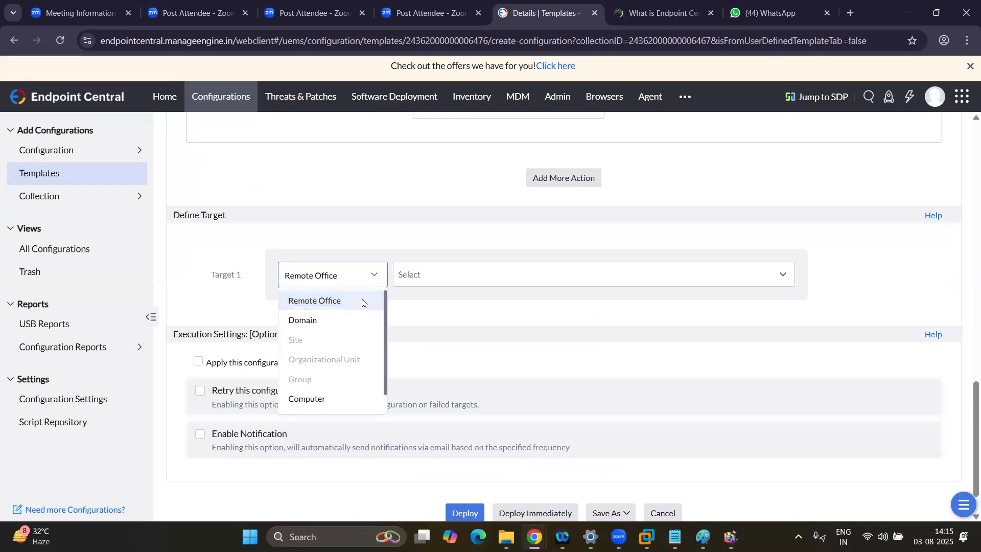
{"action": "left_click", "coordinate": [348, 305]}
{"action": "left_click", "coordinate": [345, 279]}
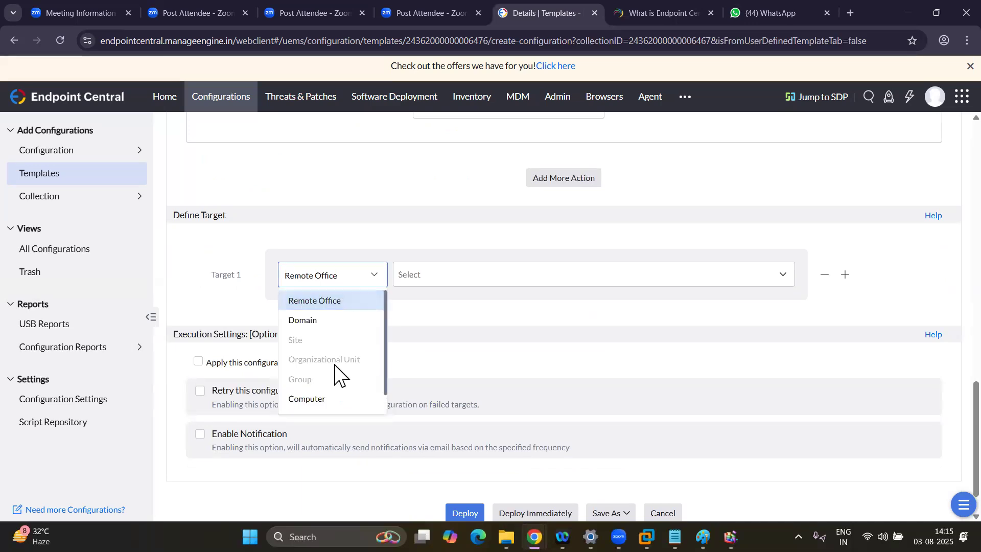
{"action": "left_click", "coordinate": [325, 406]}
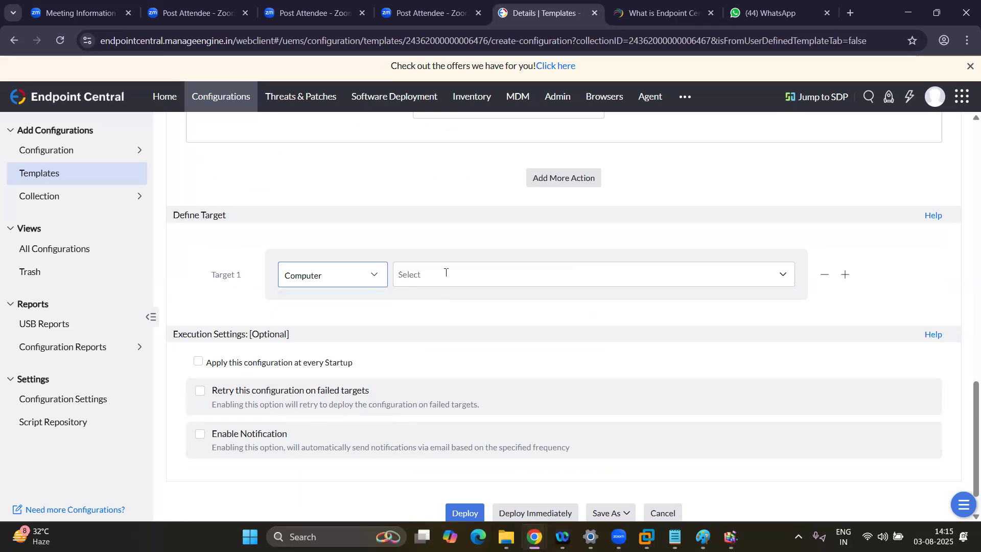
{"action": "left_click", "coordinate": [445, 274]}
{"action": "left_click", "coordinate": [442, 317]}
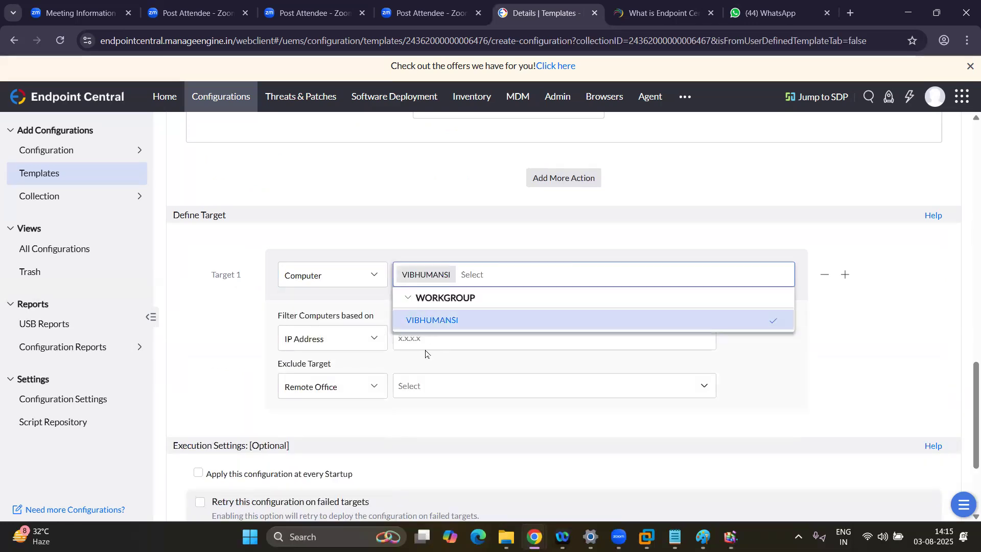
Step: Examine the criteria for filtering target computers and search the computer list for "j"
{"action": "left_click", "coordinate": [372, 339]}
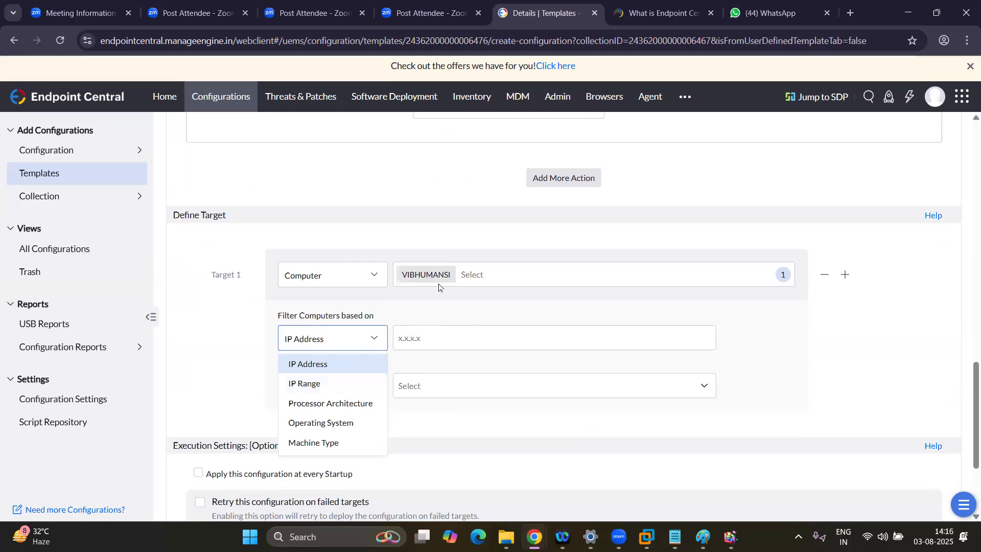
{"action": "left_click", "coordinate": [484, 278]}
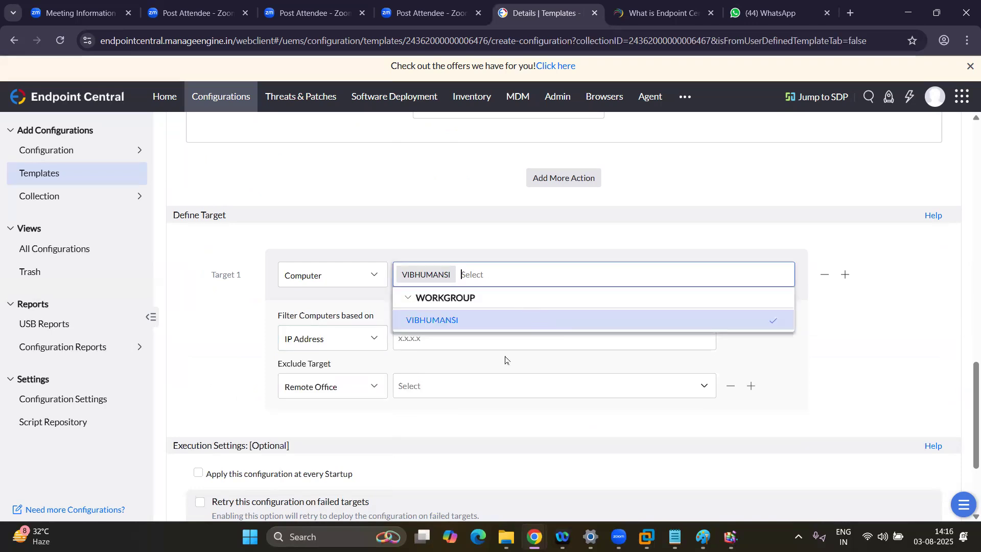
{"action": "left_click", "coordinate": [863, 358]}
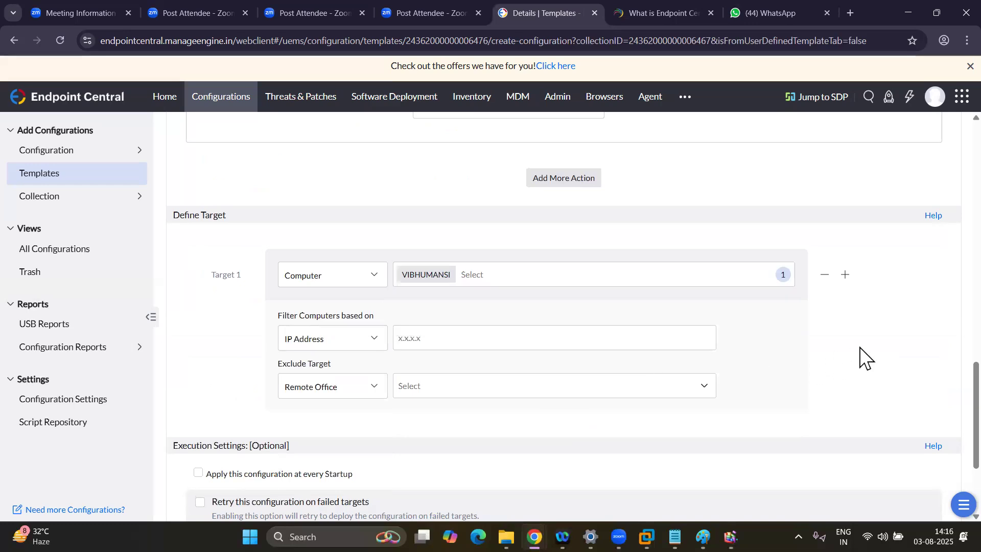
{"action": "left_click", "coordinate": [593, 271]}
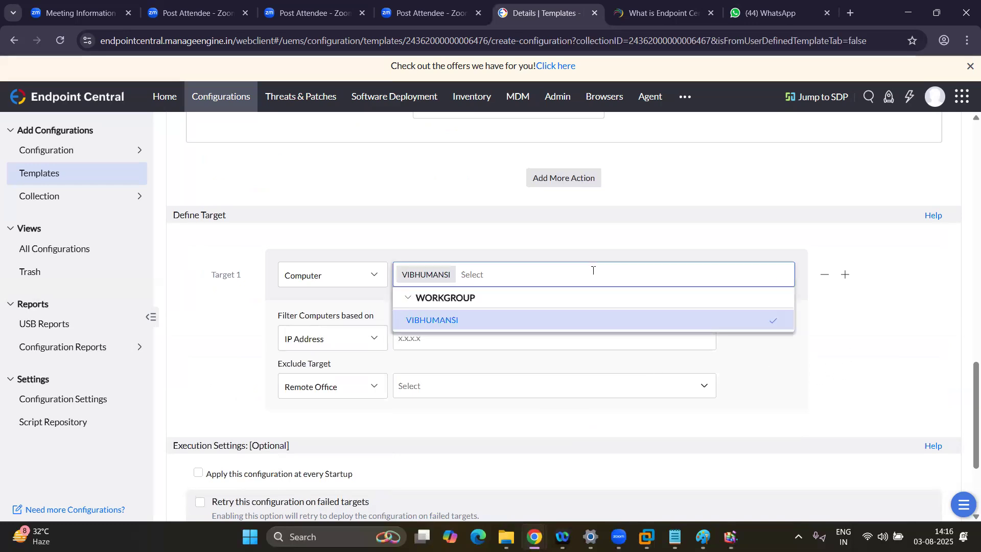
{"action": "type", "text": "j"}
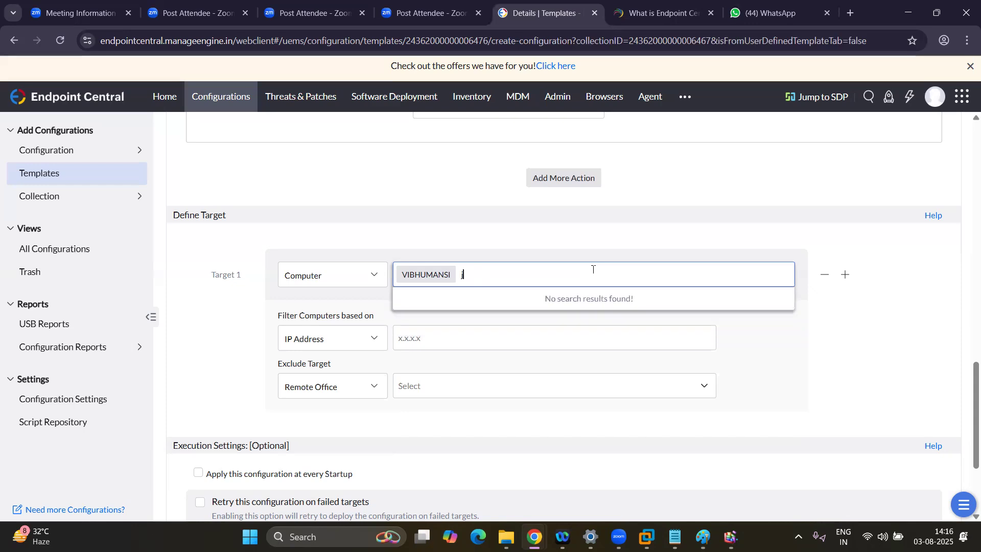
{"action": "key", "text": "BackSpace"}
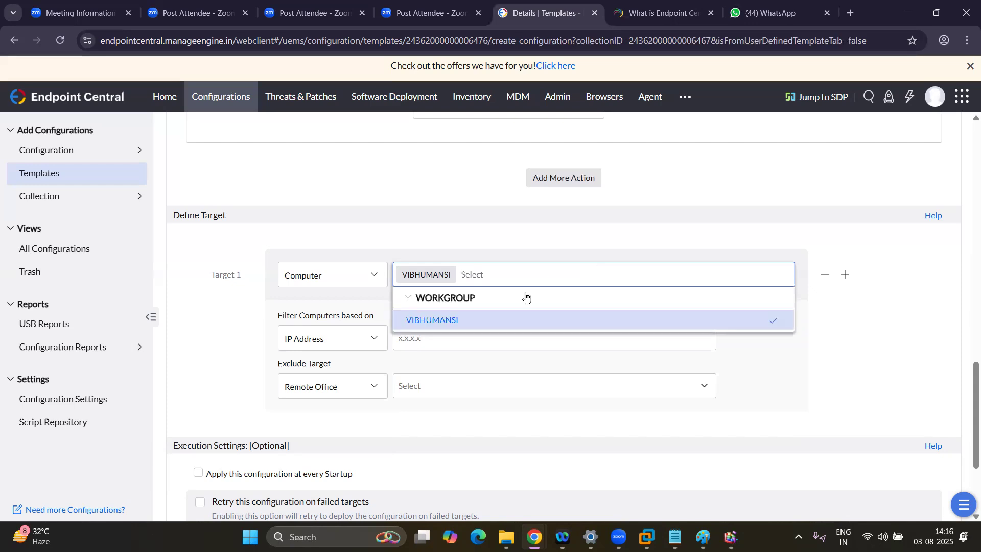
{"action": "left_click", "coordinate": [819, 354]}
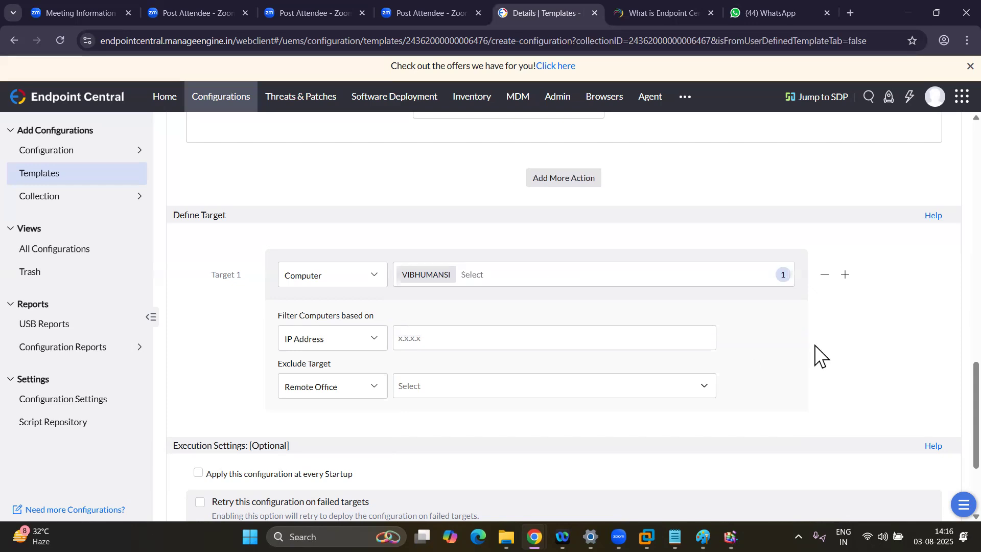
{"action": "left_click", "coordinate": [374, 341]}
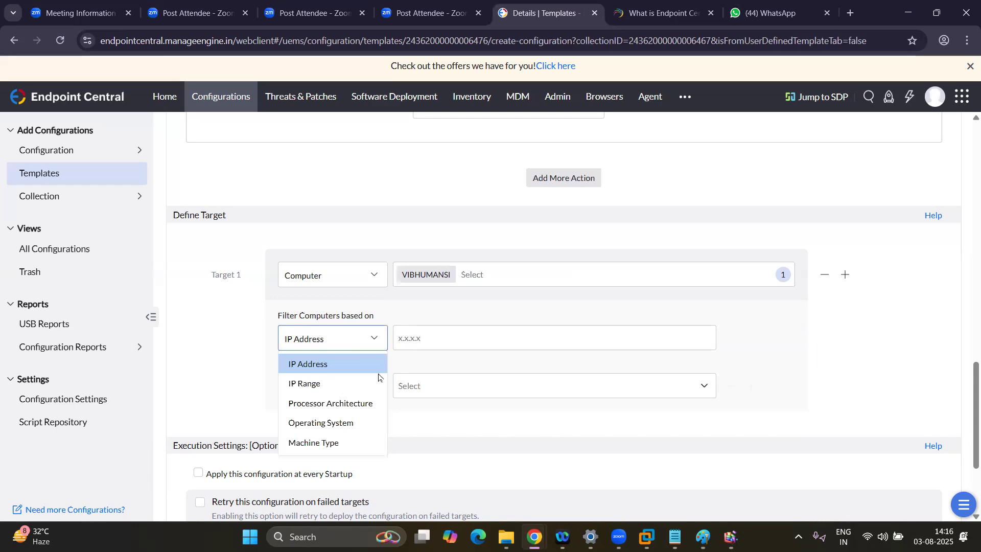
{"action": "left_click", "coordinate": [801, 353]}
Step: Toggle the execution setting for applying this configuration at every startup on and back off
{"action": "scroll", "coordinate": [801, 354], "scroll_direction": "down", "scroll_amount": 3}
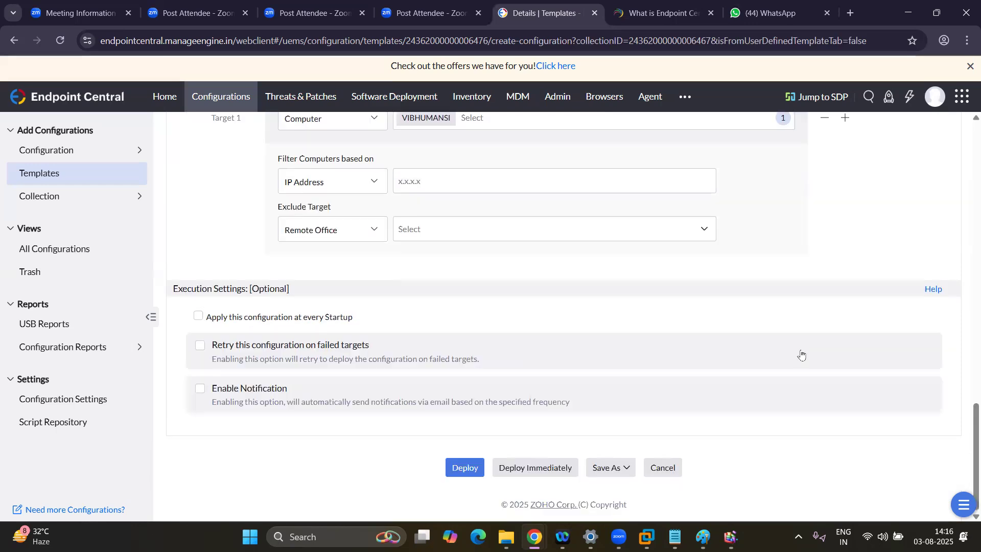
{"action": "left_click", "coordinate": [269, 319]}
{"action": "left_click", "coordinate": [255, 320]}
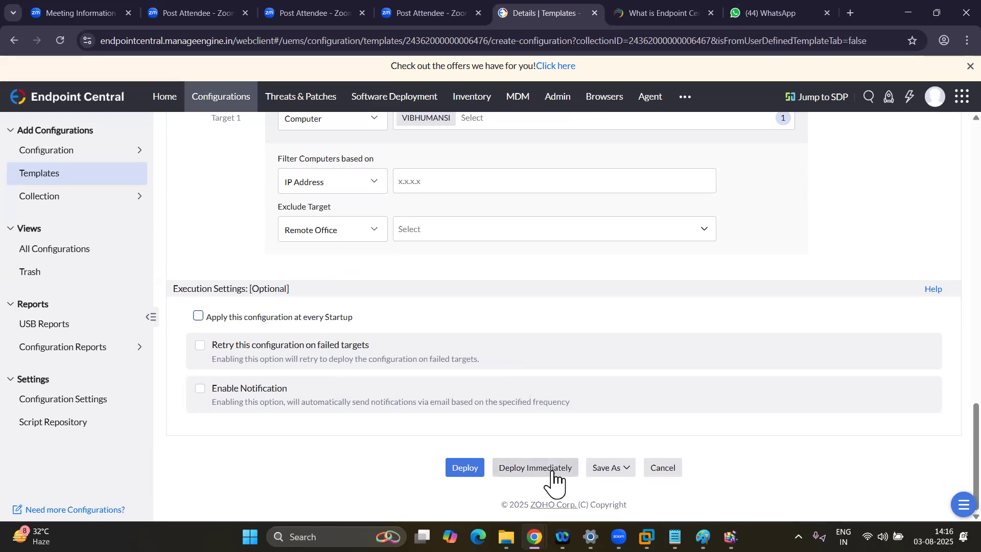
Step: Switch the user action to Change Password and examine its user name, password and confirm password fields
{"action": "scroll", "coordinate": [771, 353], "scroll_direction": "up", "scroll_amount": 10}
{"action": "scroll", "coordinate": [773, 353], "scroll_direction": "up", "scroll_amount": 2}
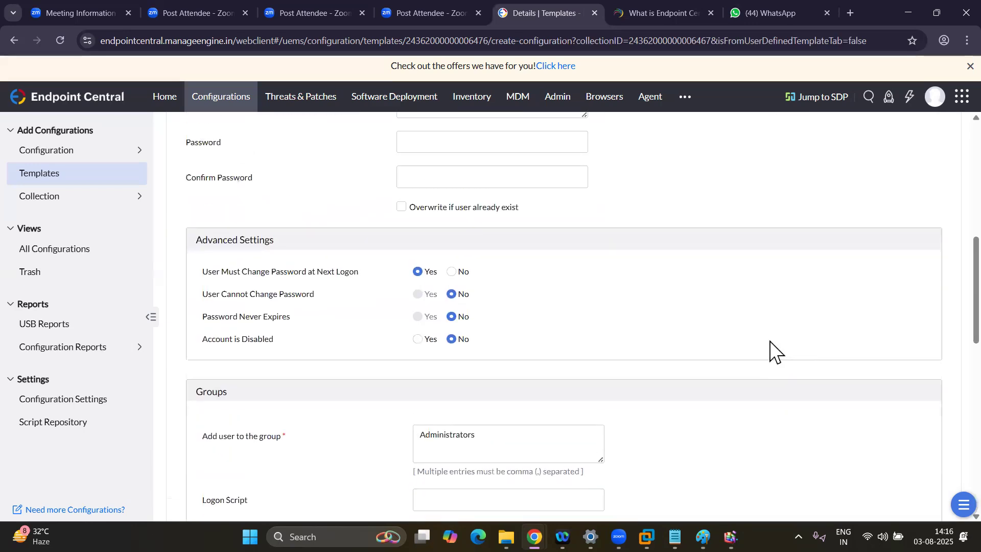
{"action": "scroll", "coordinate": [771, 351], "scroll_direction": "up", "scroll_amount": 2}
{"action": "scroll", "coordinate": [552, 327], "scroll_direction": "up", "scroll_amount": 3}
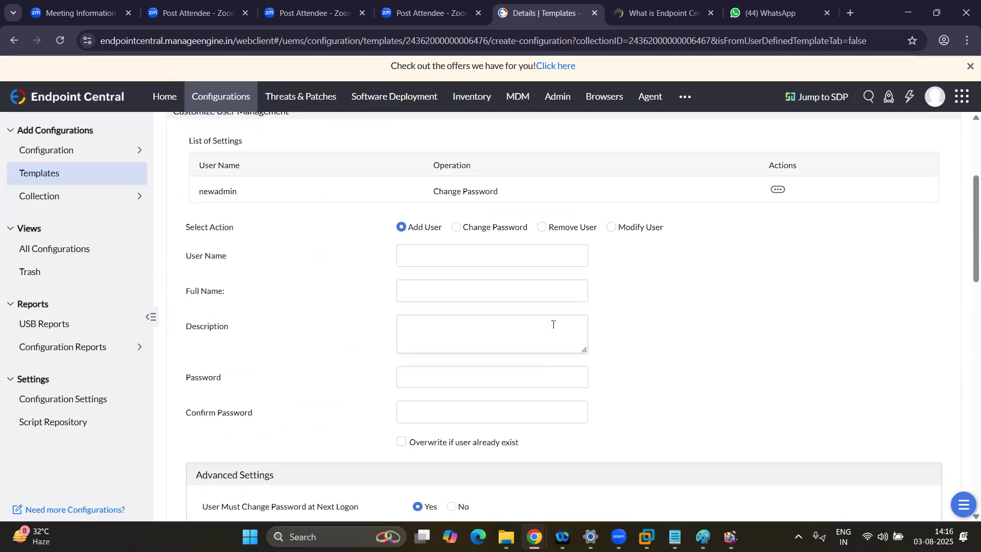
{"action": "scroll", "coordinate": [593, 378], "scroll_direction": "up", "scroll_amount": 1}
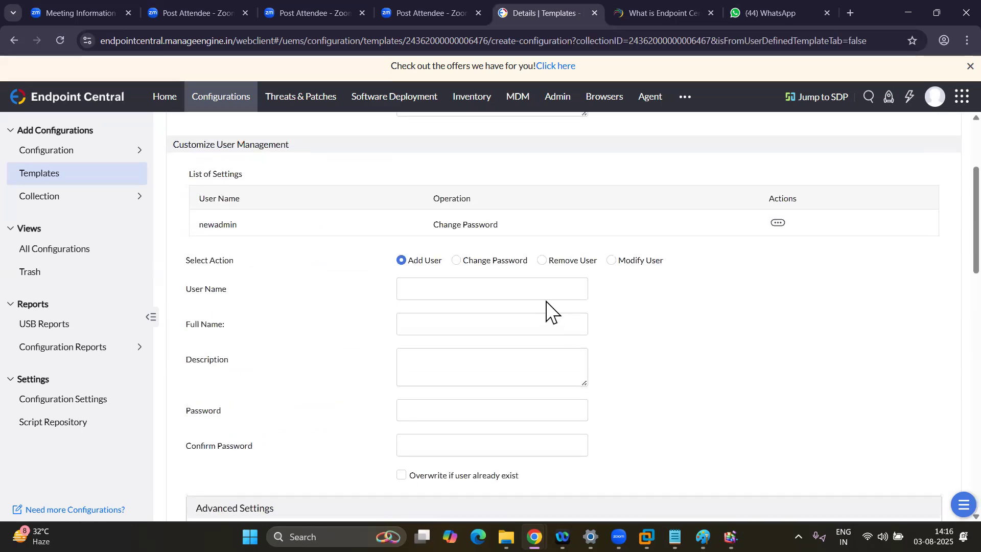
{"action": "left_click", "coordinate": [471, 265]}
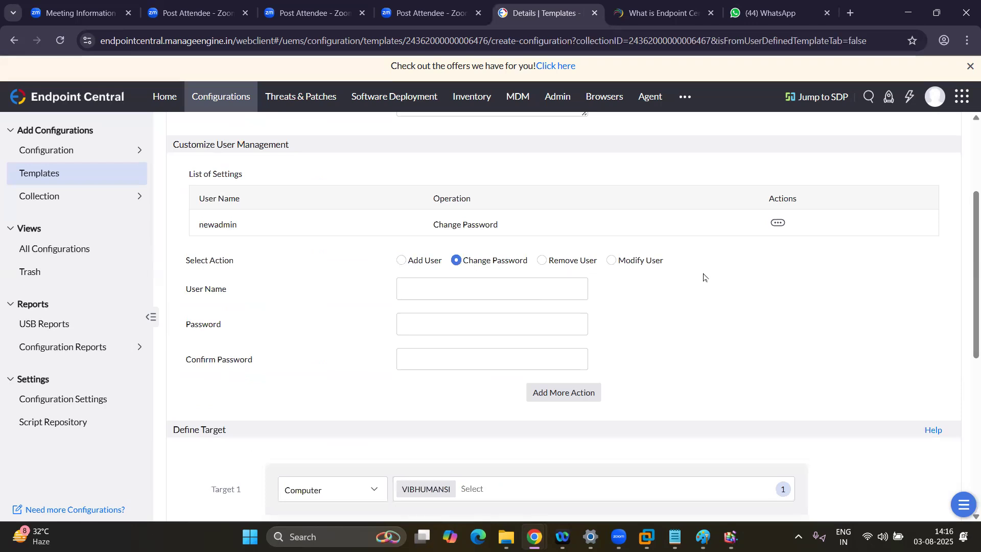
{"action": "scroll", "coordinate": [704, 277], "scroll_direction": "down", "scroll_amount": 1}
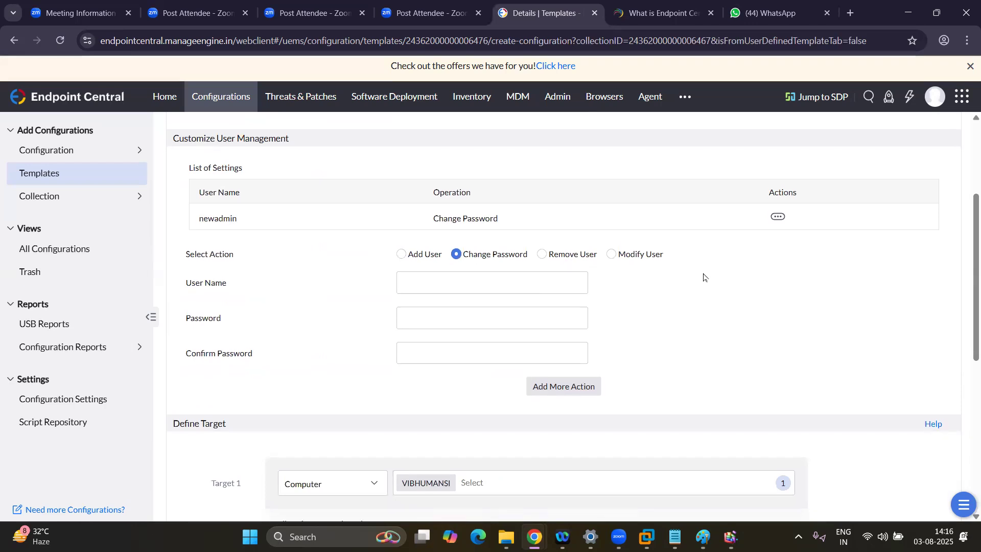
{"action": "left_click", "coordinate": [490, 278]}
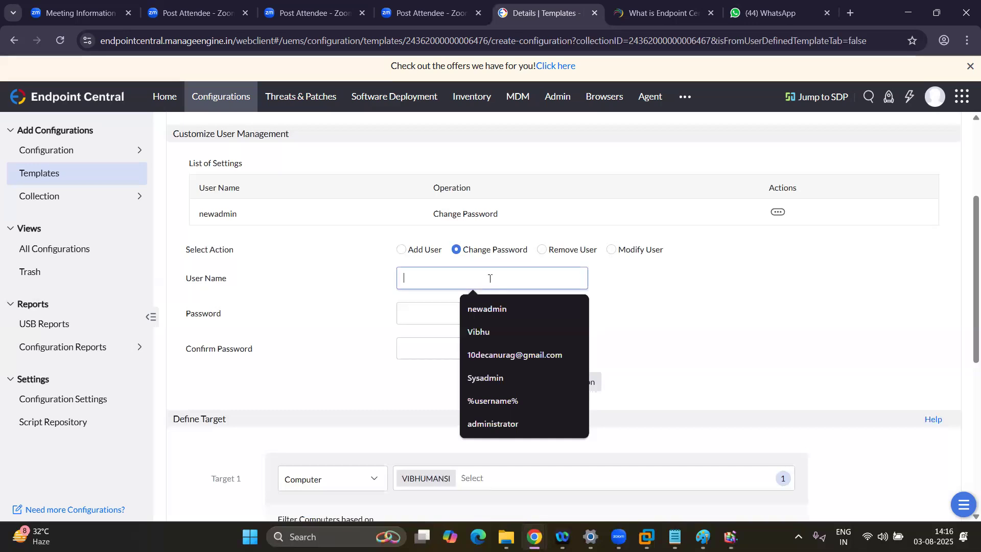
{"action": "left_click", "coordinate": [435, 307]}
{"action": "left_click", "coordinate": [424, 343]}
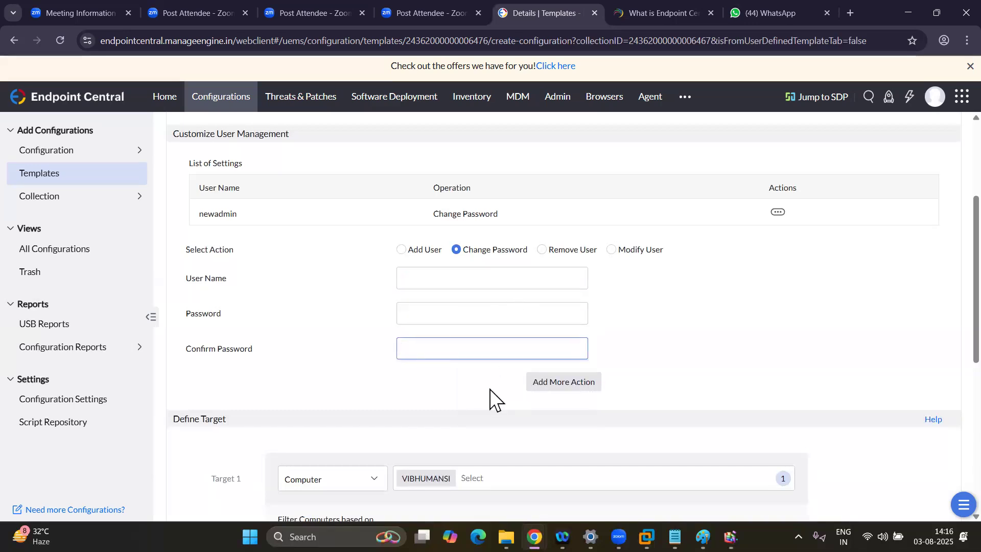
Step: Review the target, execution settings and deployment options of the Change Password configuration
{"action": "scroll", "coordinate": [491, 393], "scroll_direction": "down", "scroll_amount": 2}
{"action": "scroll", "coordinate": [559, 427], "scroll_direction": "down", "scroll_amount": 5}
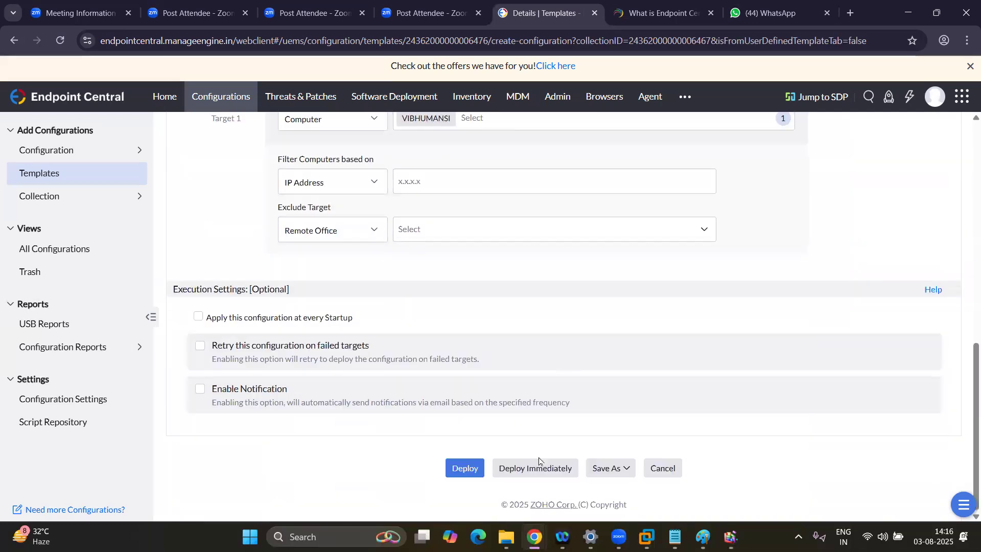
{"action": "left_click", "coordinate": [539, 461]}
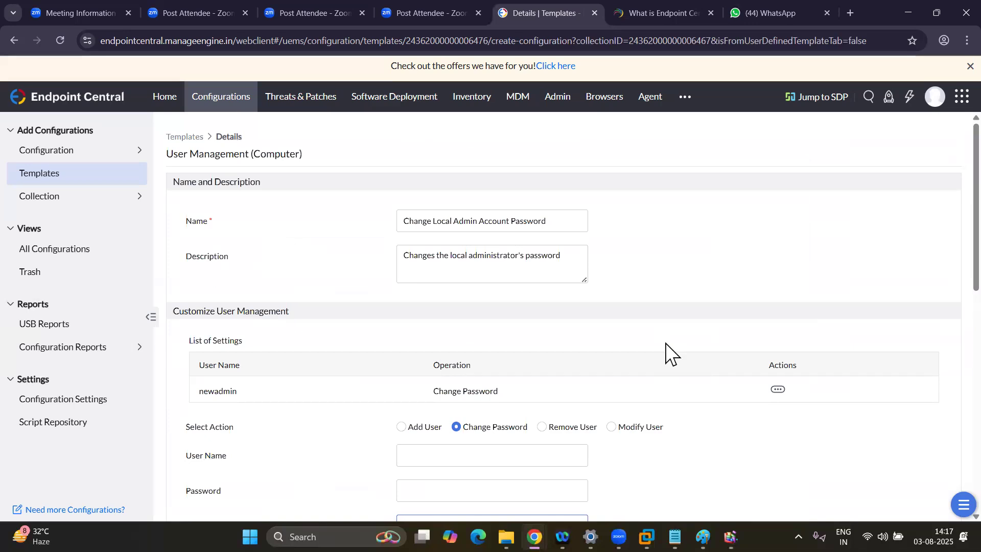
Step: Switch the user action to Modify User and examine its account fields and advanced settings
{"action": "left_click", "coordinate": [612, 428]}
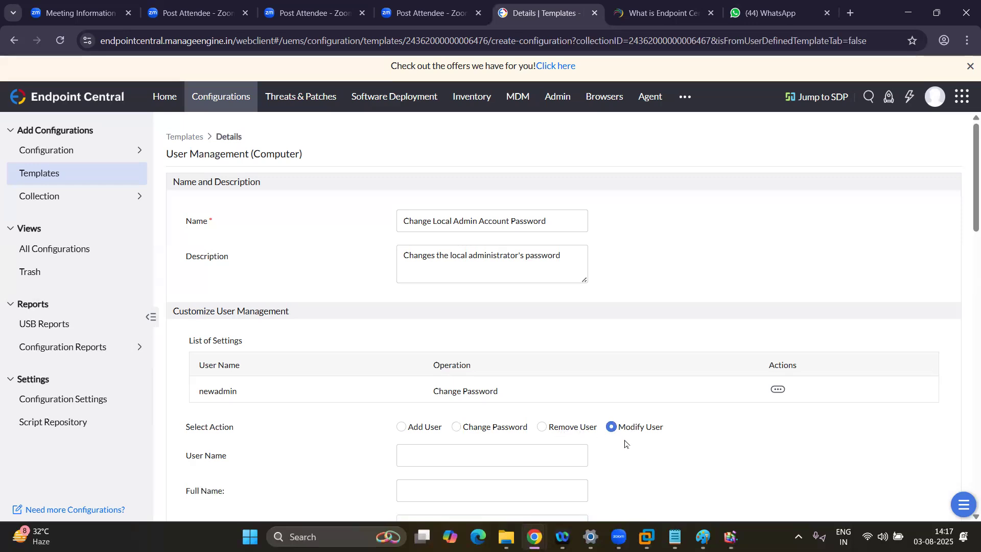
{"action": "scroll", "coordinate": [625, 443], "scroll_direction": "down", "scroll_amount": 2}
{"action": "left_click", "coordinate": [519, 366]}
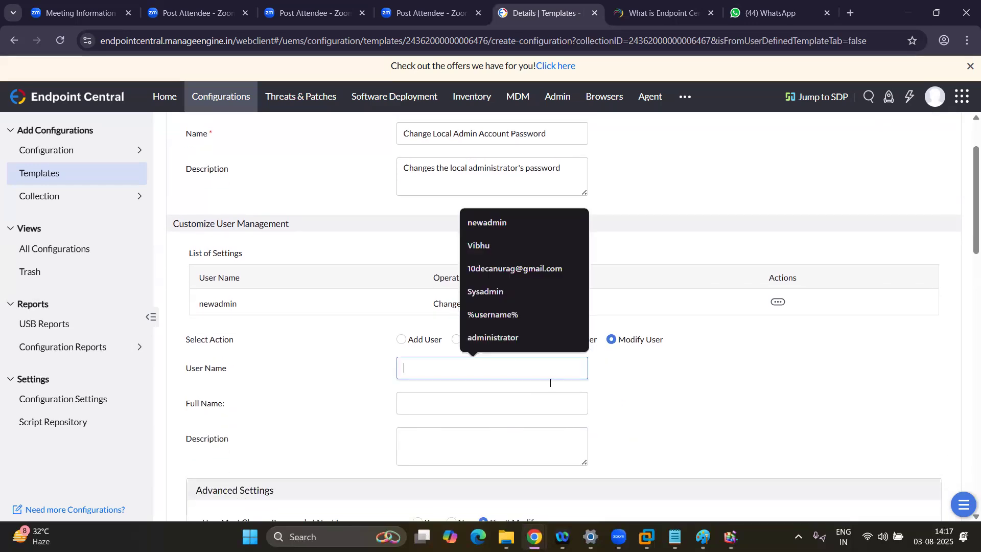
{"action": "left_click", "coordinate": [662, 407]}
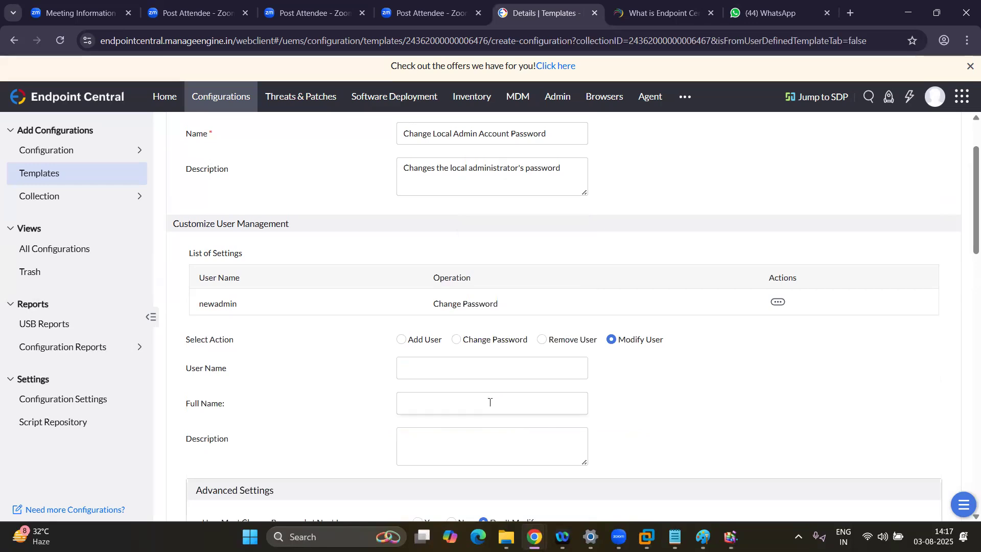
{"action": "scroll", "coordinate": [490, 404], "scroll_direction": "down", "scroll_amount": 2}
{"action": "scroll", "coordinate": [508, 423], "scroll_direction": "down", "scroll_amount": 3}
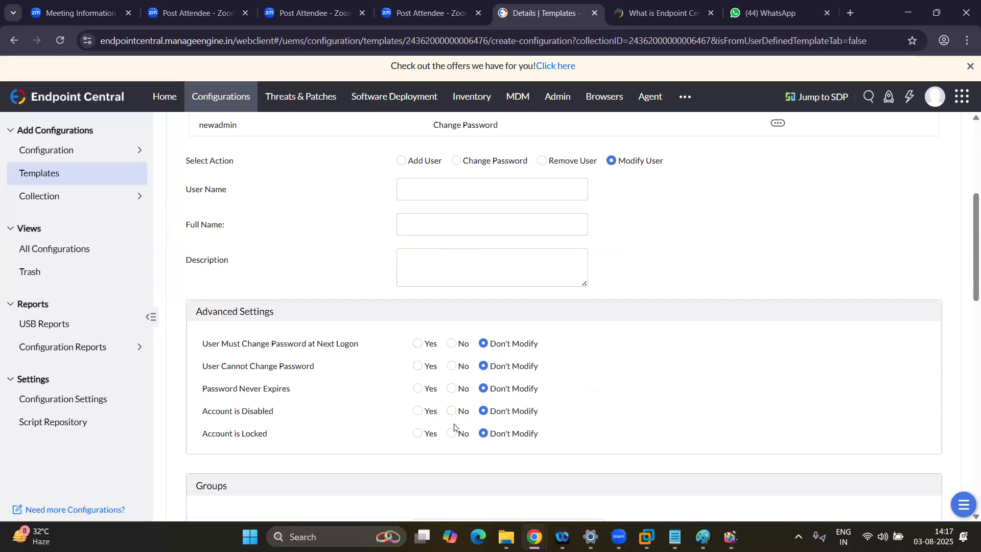
{"action": "scroll", "coordinate": [454, 427], "scroll_direction": "down", "scroll_amount": 1}
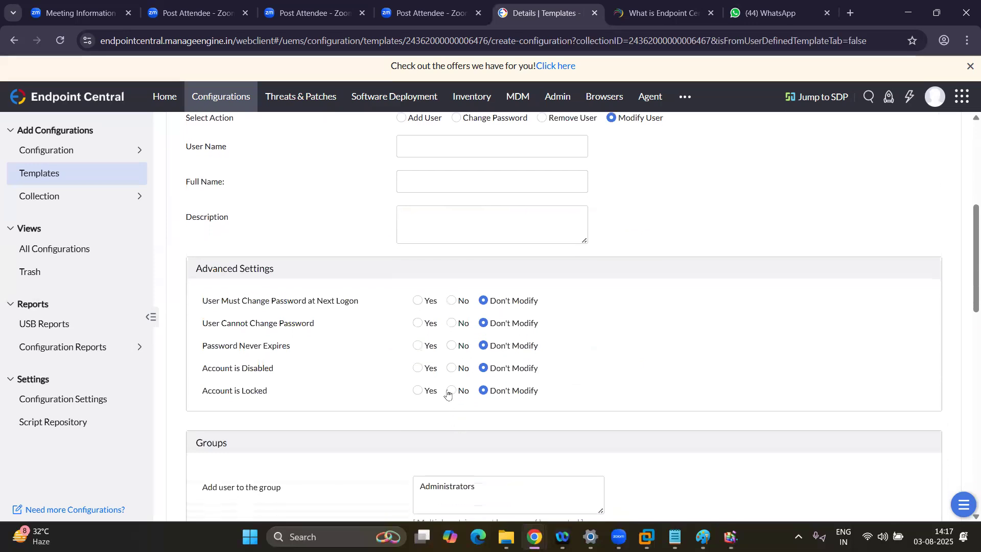
Step: Examine the Modify User action's group membership, logon script and profile path fields, plus the target definition
{"action": "scroll", "coordinate": [674, 401], "scroll_direction": "down", "scroll_amount": 2}
{"action": "scroll", "coordinate": [569, 383], "scroll_direction": "down", "scroll_amount": 1}
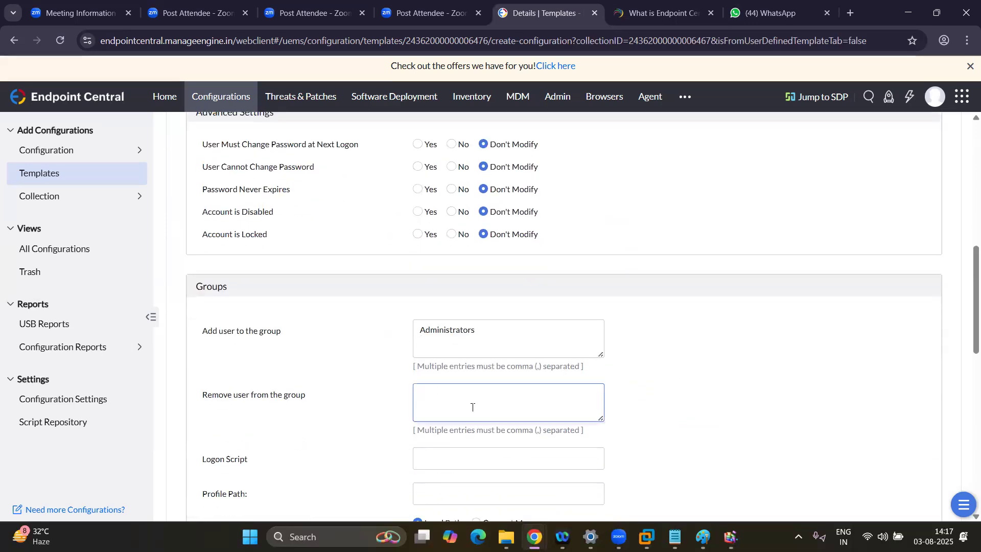
{"action": "scroll", "coordinate": [558, 397], "scroll_direction": "down", "scroll_amount": 2}
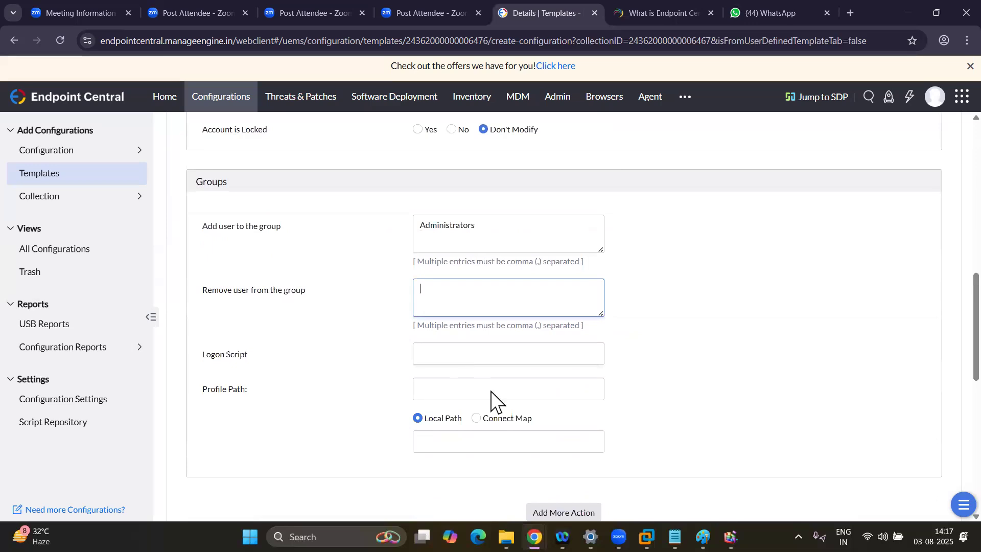
{"action": "scroll", "coordinate": [495, 401], "scroll_direction": "down", "scroll_amount": 3}
{"action": "scroll", "coordinate": [532, 424], "scroll_direction": "down", "scroll_amount": 2}
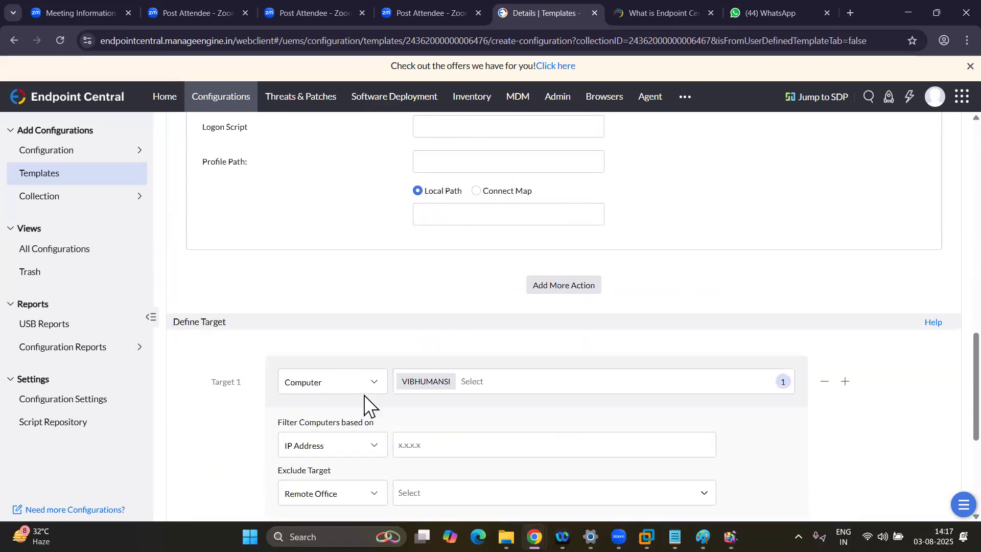
{"action": "scroll", "coordinate": [807, 418], "scroll_direction": "down", "scroll_amount": 3}
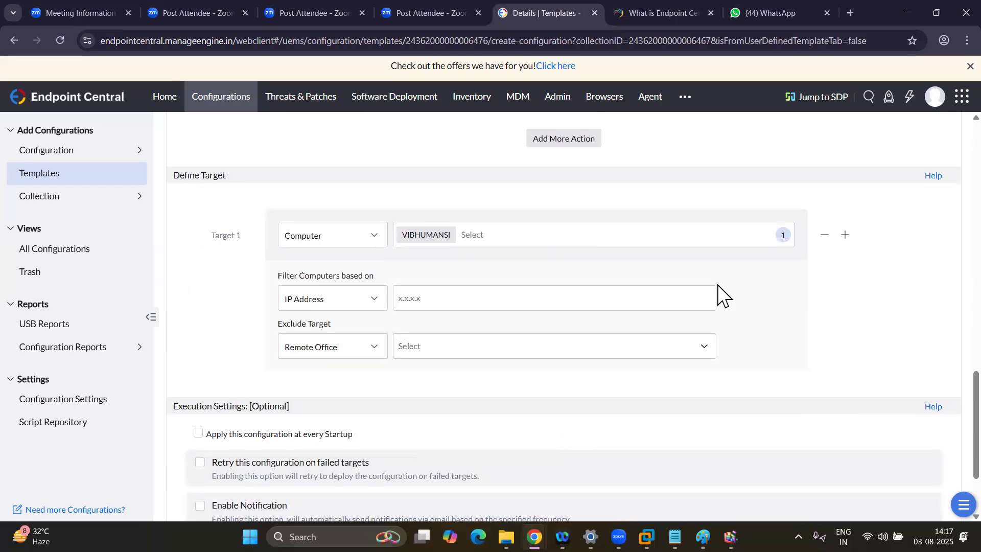
{"action": "scroll", "coordinate": [807, 287], "scroll_direction": "up", "scroll_amount": 8}
{"action": "scroll", "coordinate": [806, 288], "scroll_direction": "up", "scroll_amount": 4}
{"action": "scroll", "coordinate": [806, 288], "scroll_direction": "down", "scroll_amount": 9}
{"action": "scroll", "coordinate": [806, 288], "scroll_direction": "up", "scroll_amount": 5}
{"action": "scroll", "coordinate": [807, 289], "scroll_direction": "up", "scroll_amount": 11}
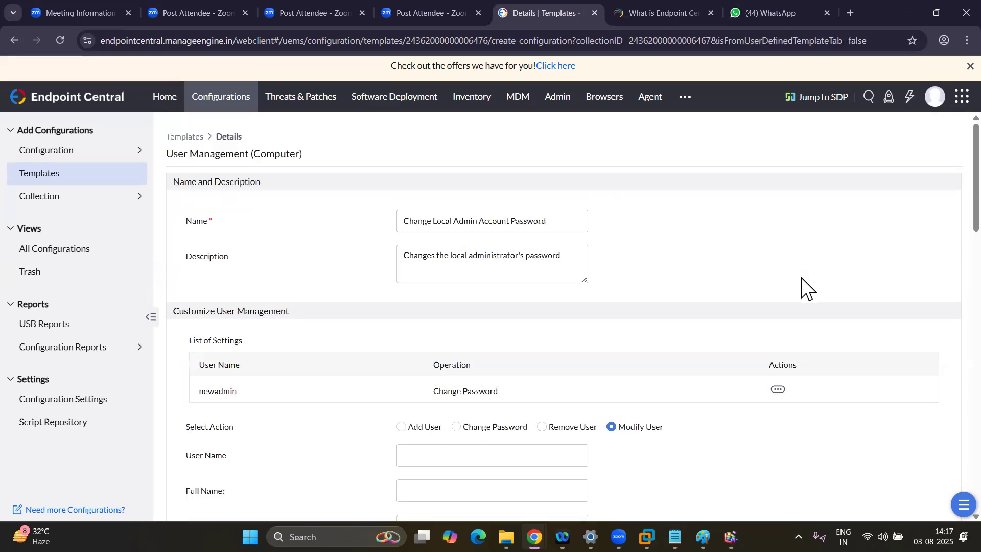
{"action": "scroll", "coordinate": [722, 394], "scroll_direction": "down", "scroll_amount": 2}
{"action": "scroll", "coordinate": [723, 394], "scroll_direction": "down", "scroll_amount": 1}
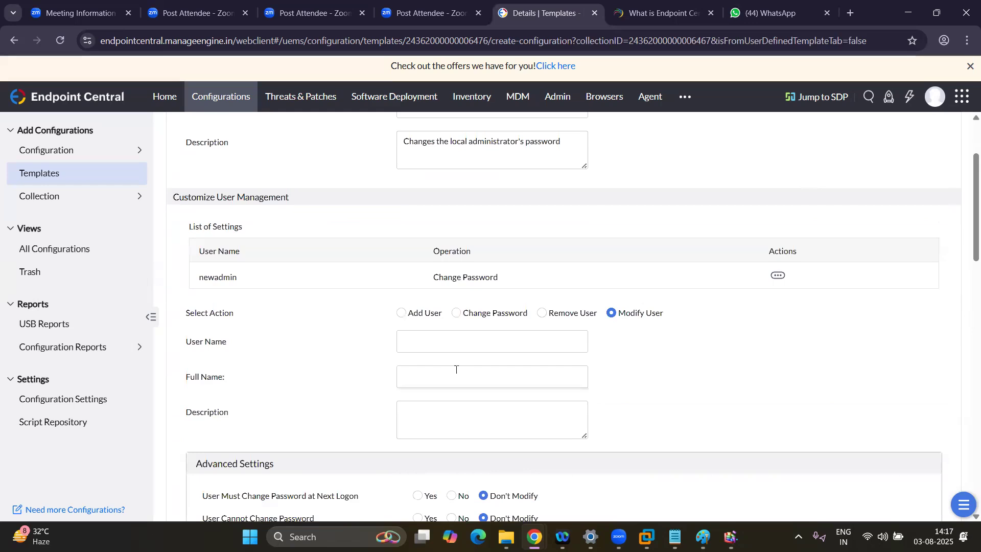
{"action": "scroll", "coordinate": [456, 369], "scroll_direction": "up", "scroll_amount": 3}
Step: Return to the predefined templates, open Change Date Format and start creating a configuration from it
{"action": "left_click", "coordinate": [32, 176]}
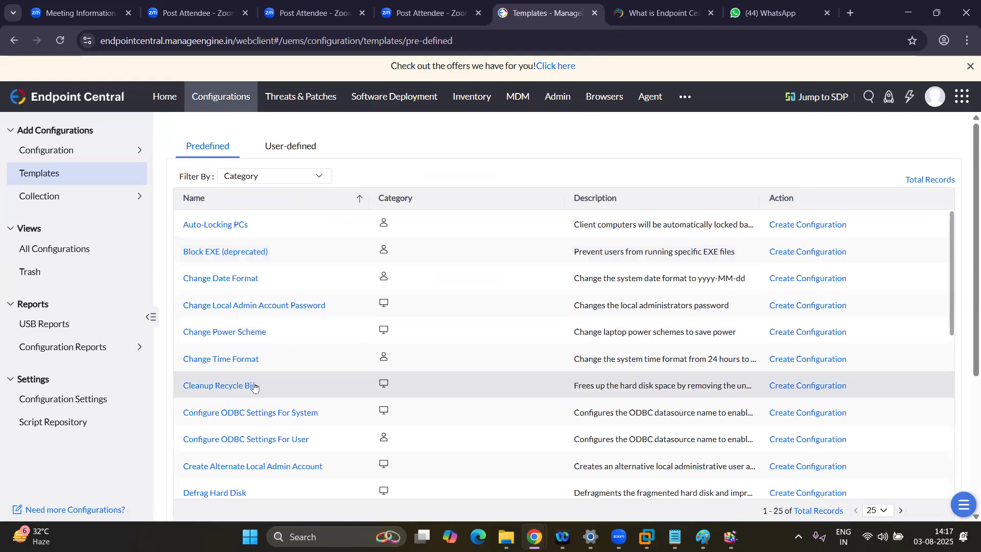
{"action": "left_click", "coordinate": [231, 278]}
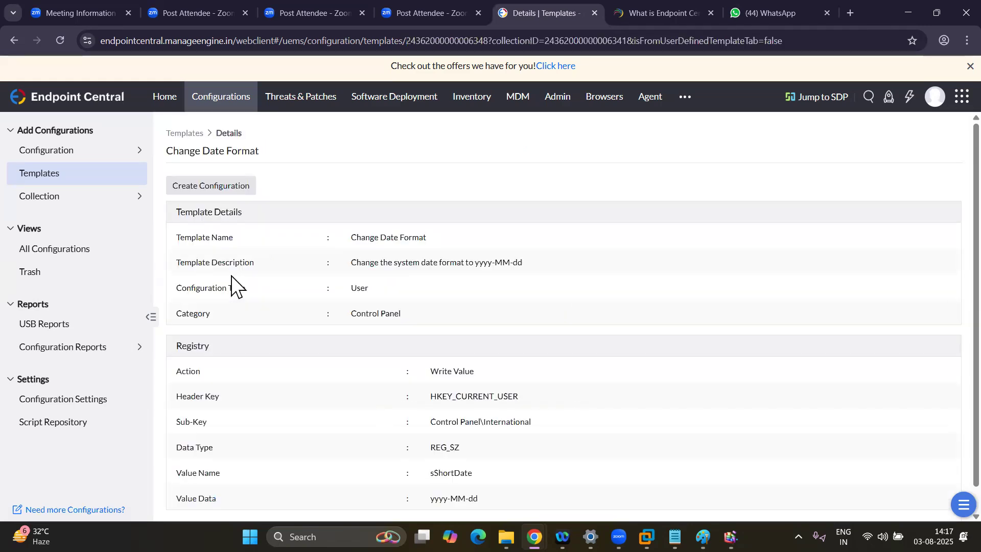
{"action": "scroll", "coordinate": [471, 342], "scroll_direction": "down", "scroll_amount": 1}
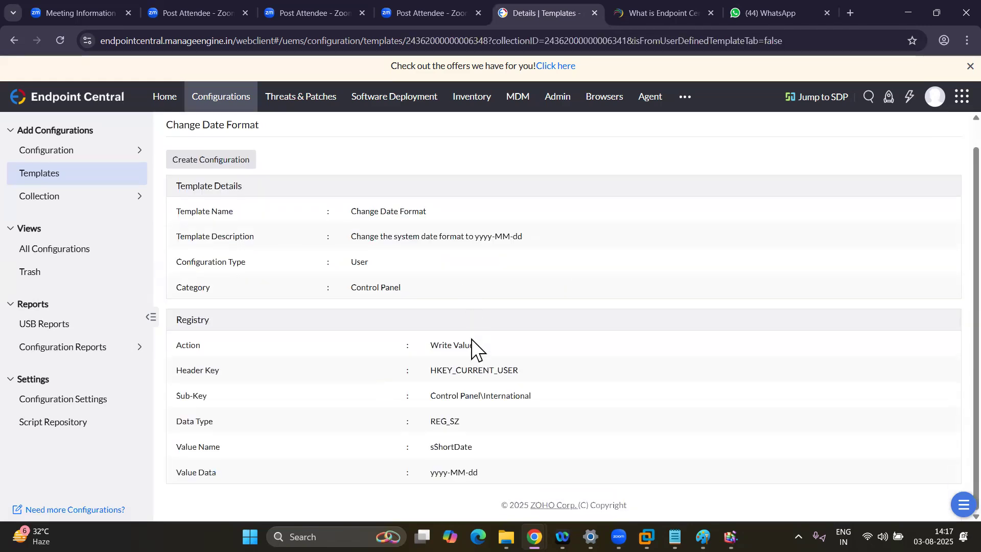
{"action": "left_click", "coordinate": [222, 159]}
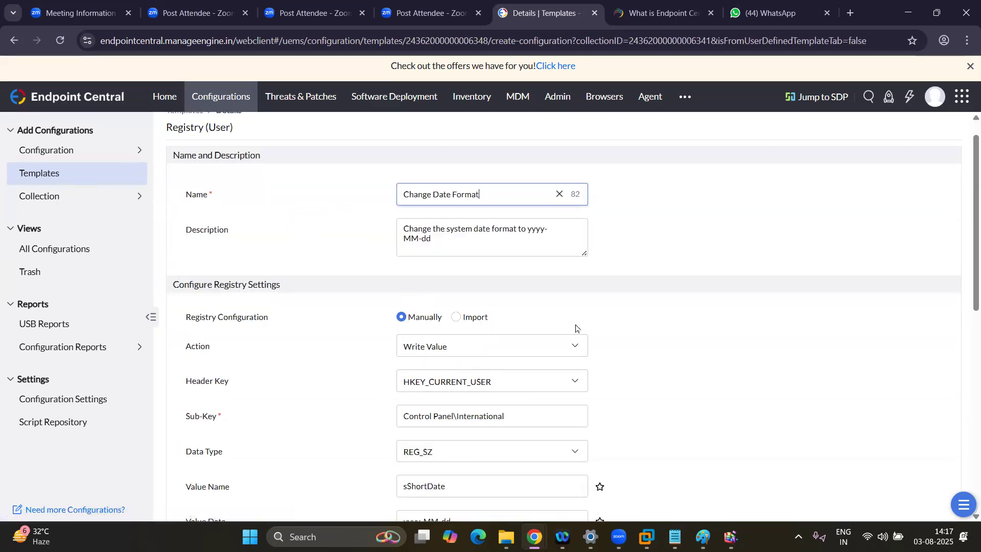
Step: Examine the Change Date Format registry settings, expand the Run As options and review the target section
{"action": "scroll", "coordinate": [576, 328], "scroll_direction": "down", "scroll_amount": 3}
{"action": "left_click", "coordinate": [524, 372]}
{"action": "left_click", "coordinate": [490, 341]}
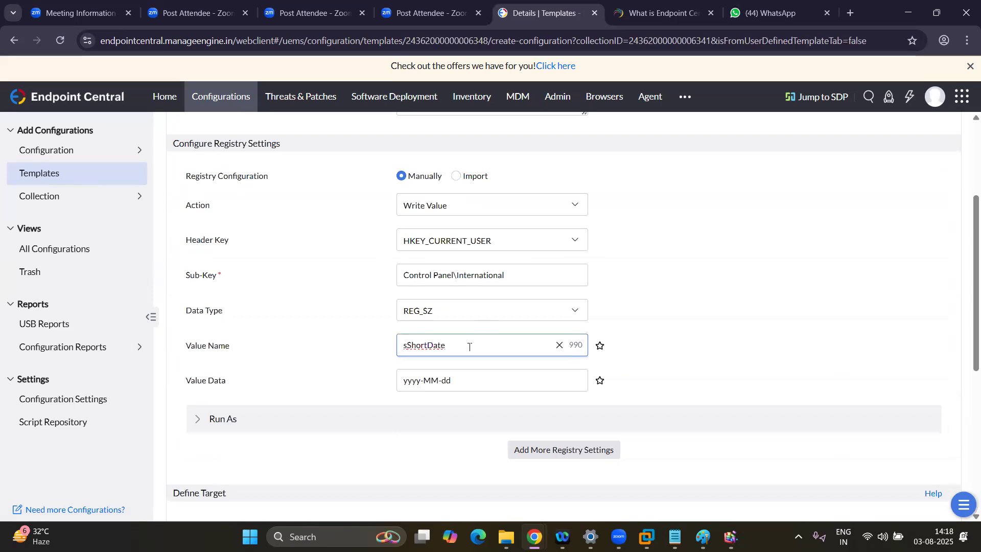
{"action": "left_click", "coordinate": [213, 419]}
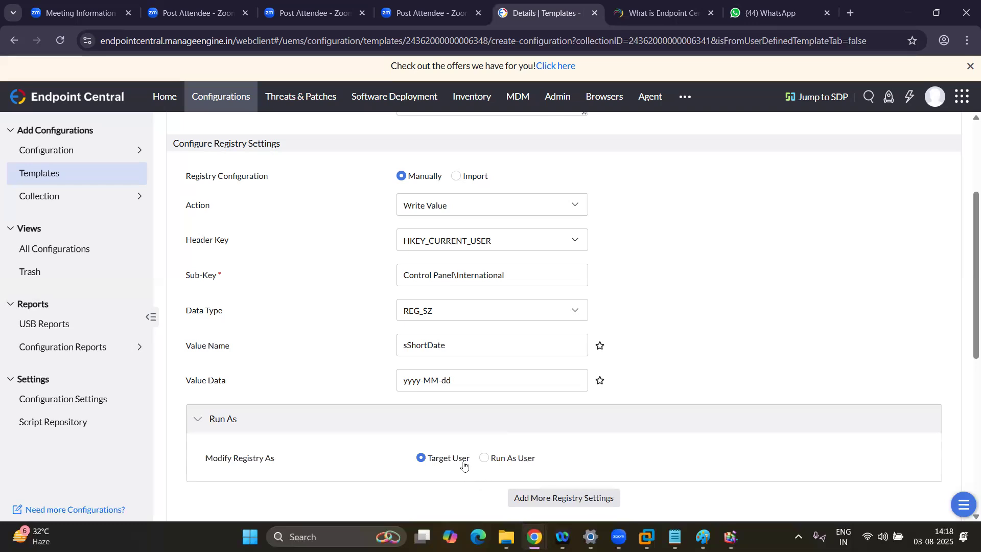
{"action": "scroll", "coordinate": [601, 460], "scroll_direction": "down", "scroll_amount": 3}
{"action": "scroll", "coordinate": [601, 459], "scroll_direction": "down", "scroll_amount": 5}
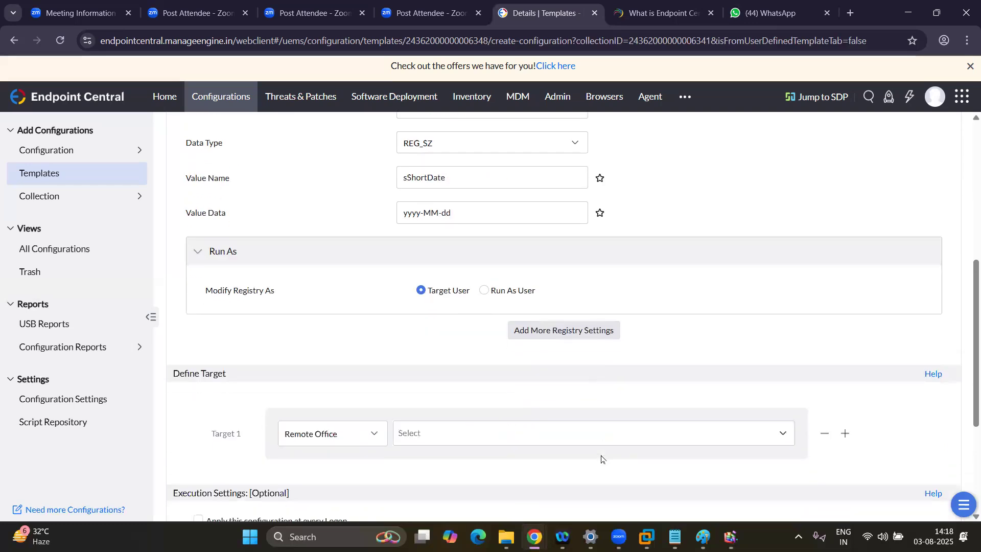
{"action": "scroll", "coordinate": [602, 464], "scroll_direction": "up", "scroll_amount": 10}
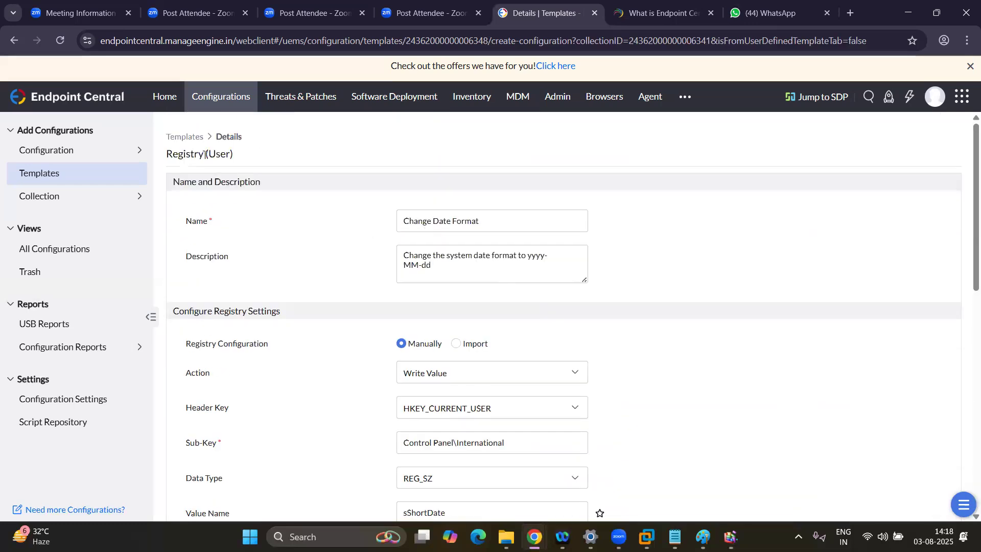
Step: Return to the predefined templates list and look through the available templates
{"action": "left_click", "coordinate": [41, 174]}
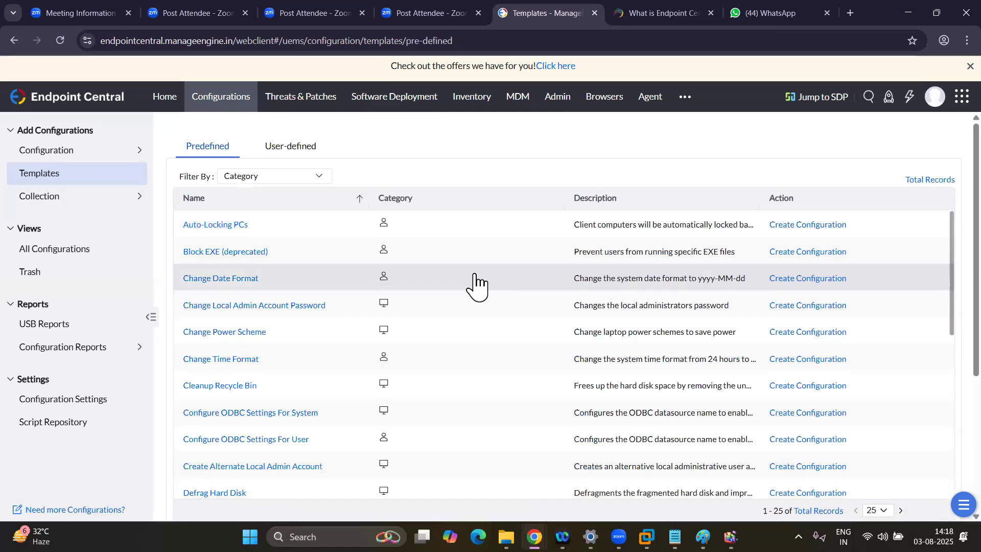
{"action": "scroll", "coordinate": [188, 413], "scroll_direction": "down", "scroll_amount": 1}
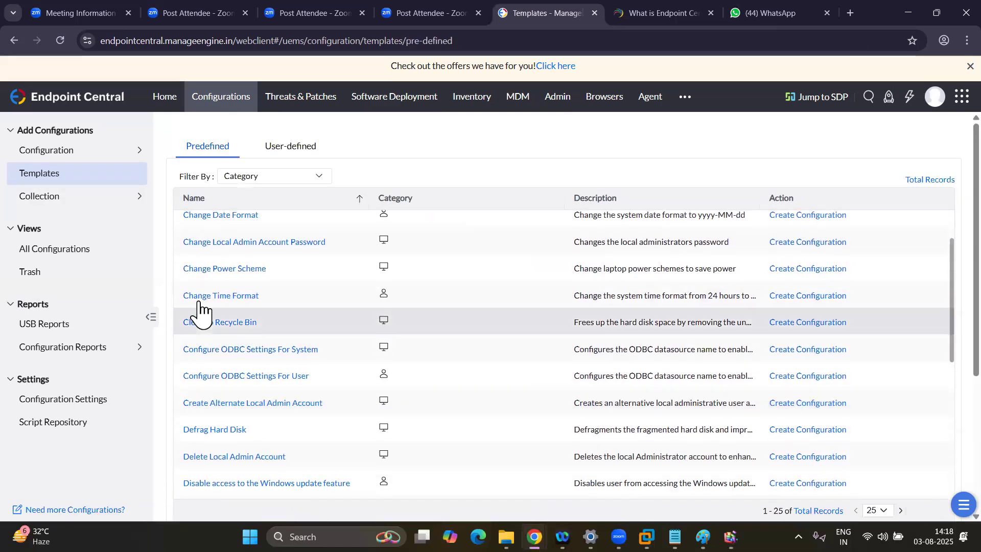
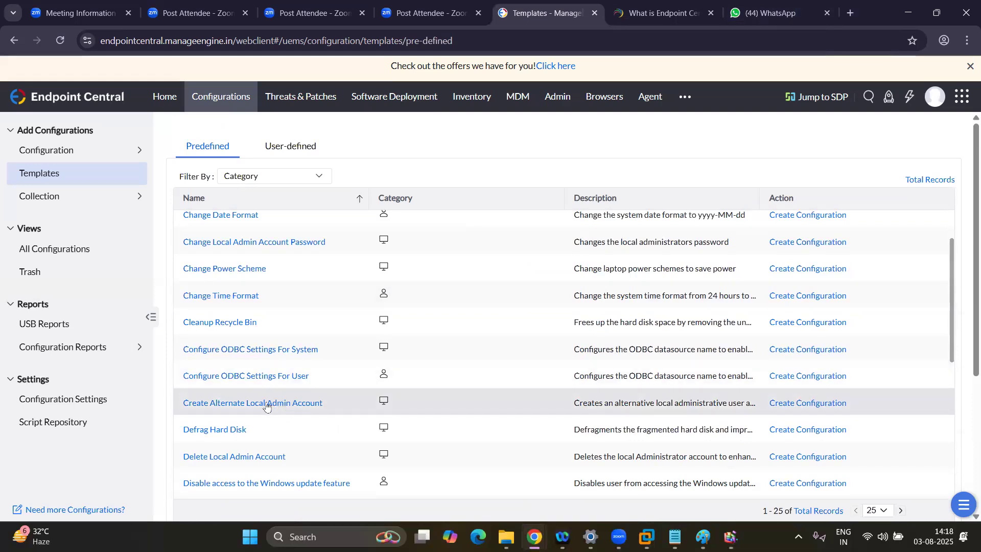
{"action": "scroll", "coordinate": [280, 404], "scroll_direction": "down", "scroll_amount": 2}
{"action": "scroll", "coordinate": [280, 404], "scroll_direction": "up", "scroll_amount": 1}
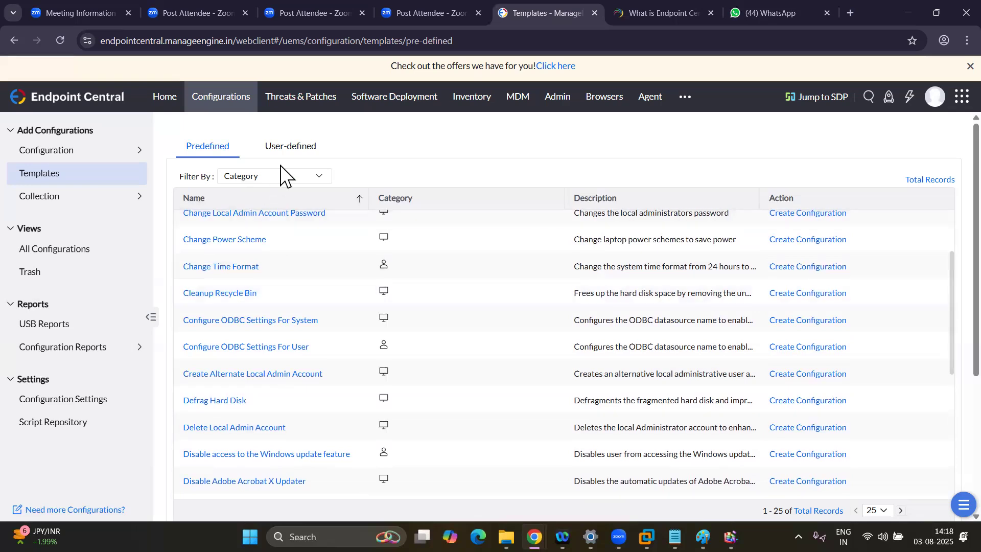
Step: Filter the predefined templates by the USB Security category
{"action": "left_click", "coordinate": [287, 179]}
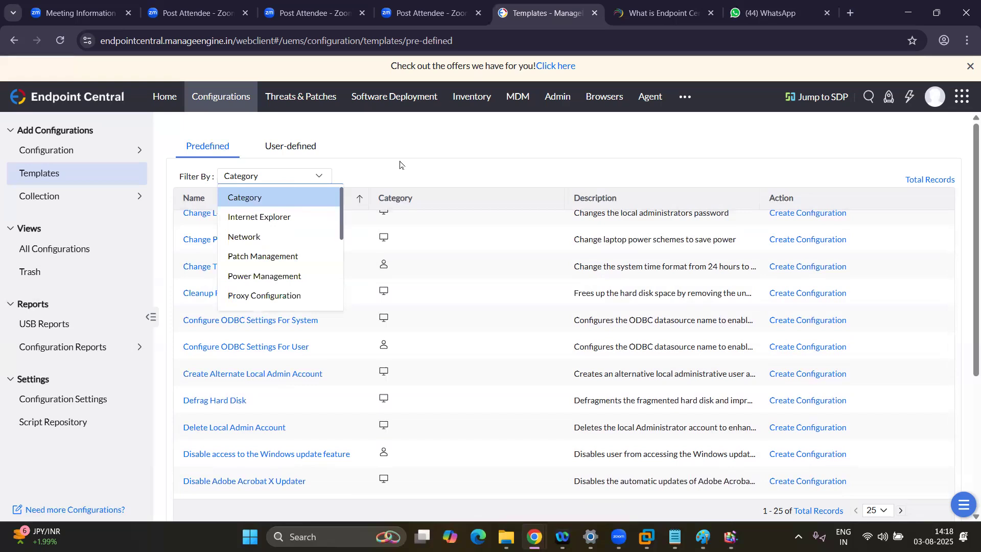
{"action": "left_click_drag", "start_coordinate": [340, 229], "coordinate": [341, 302]}
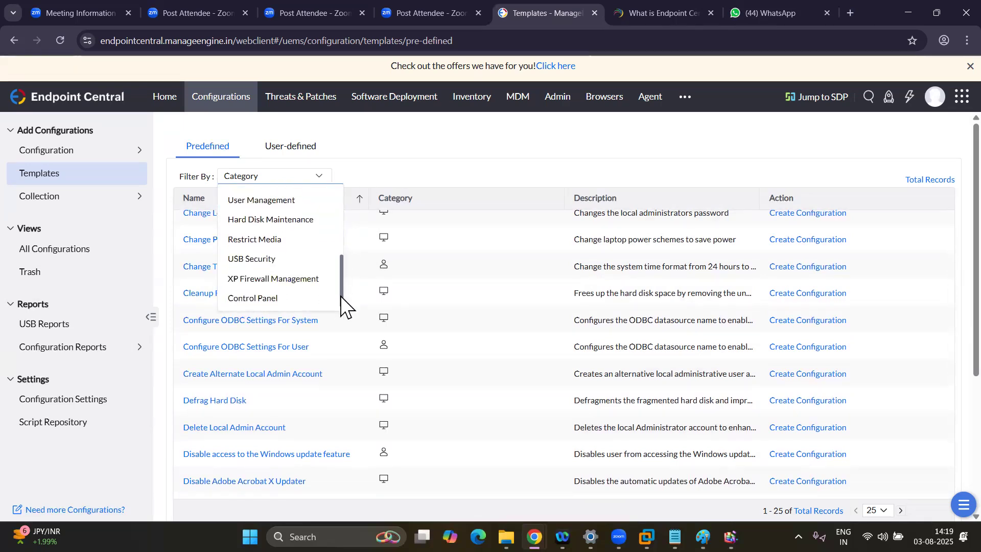
{"action": "left_click", "coordinate": [274, 260]}
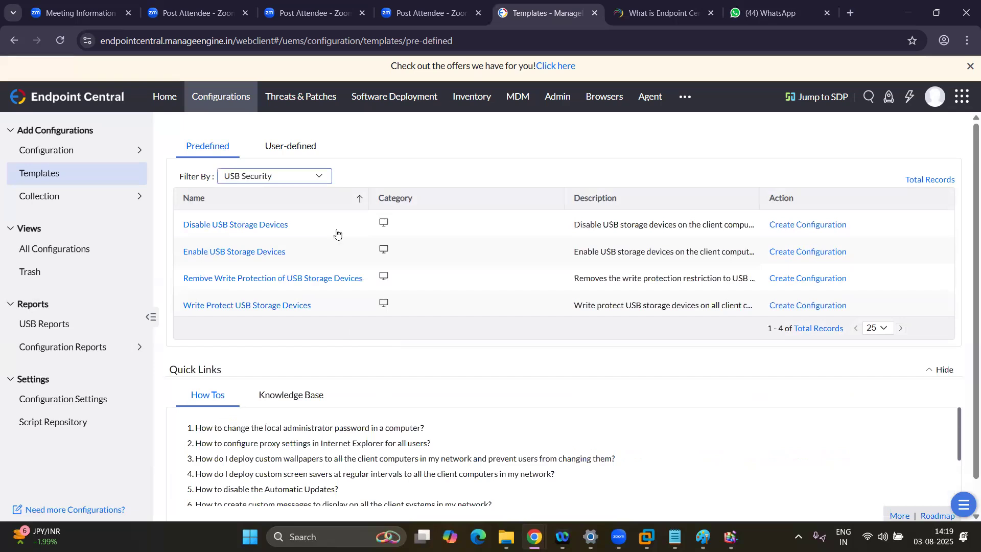
Step: Reset the template filter from USB Security to all categories and filter the predefined templates by Internet Explorer
{"action": "left_click", "coordinate": [323, 175]}
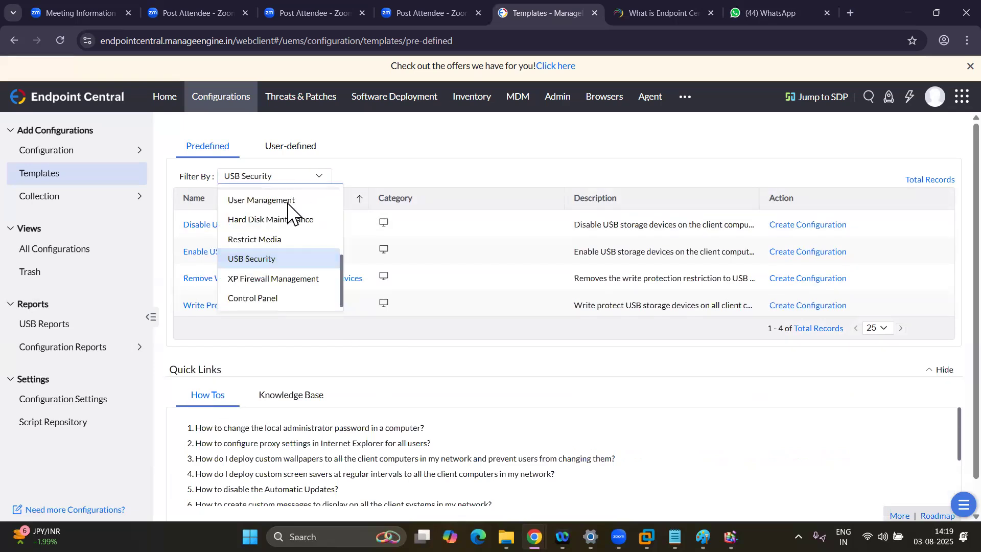
{"action": "left_click", "coordinate": [259, 259]}
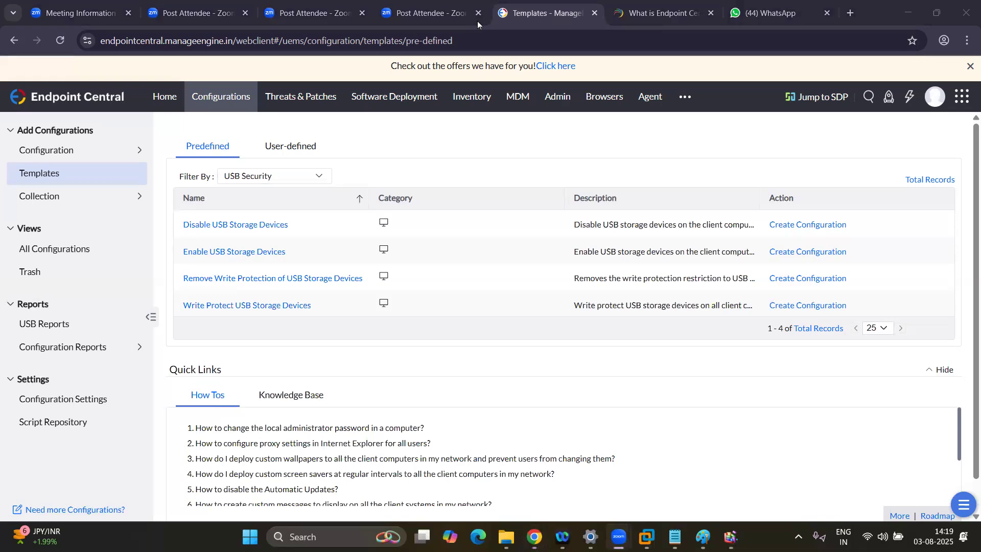
{"action": "left_click", "coordinate": [313, 179]}
{"action": "scroll", "coordinate": [282, 225], "scroll_direction": "up", "scroll_amount": 3}
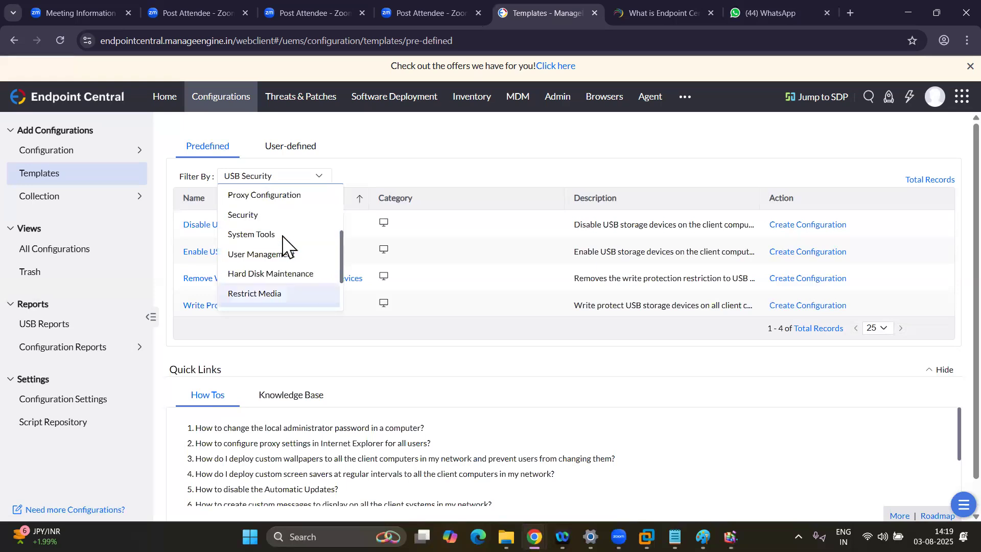
{"action": "left_click", "coordinate": [269, 198]}
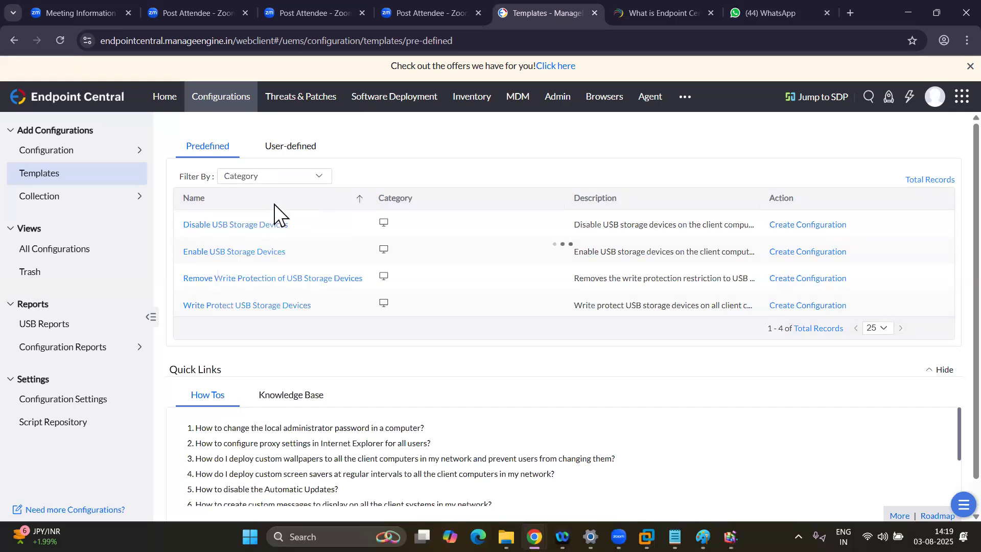
{"action": "left_click", "coordinate": [318, 178]}
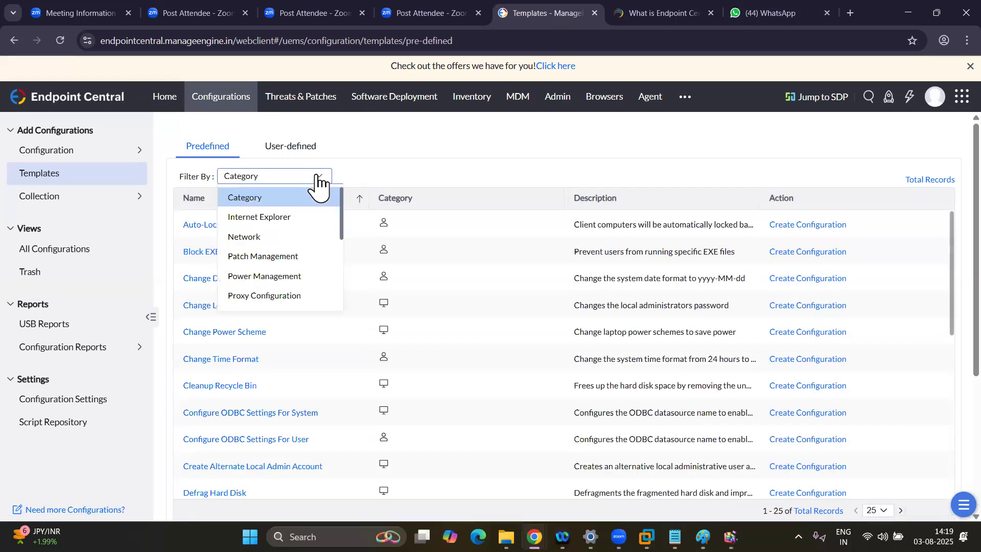
{"action": "left_click", "coordinate": [271, 217]}
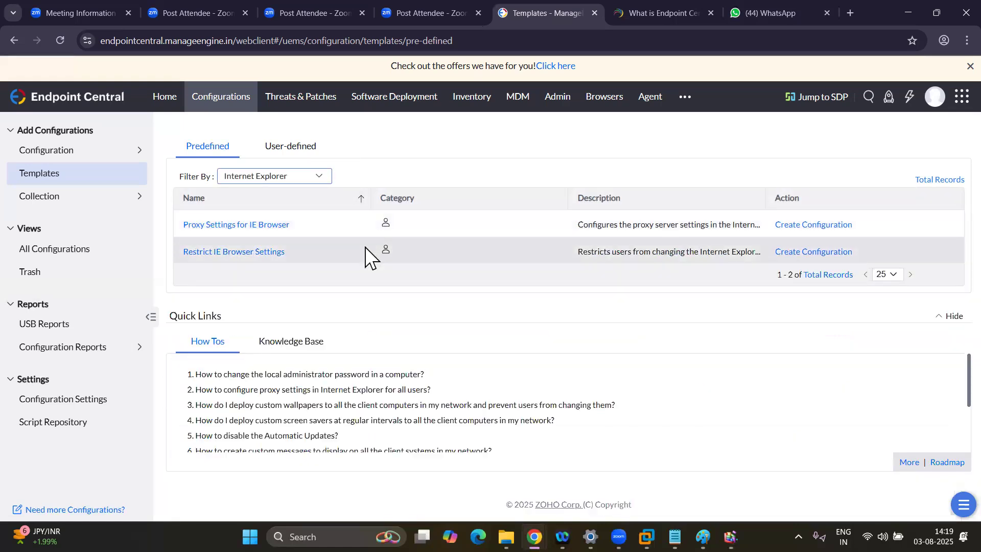
Step: Filter the templates by Network, start a configuration from Restrict Network Connections and review its security policies
{"action": "left_click", "coordinate": [319, 177]}
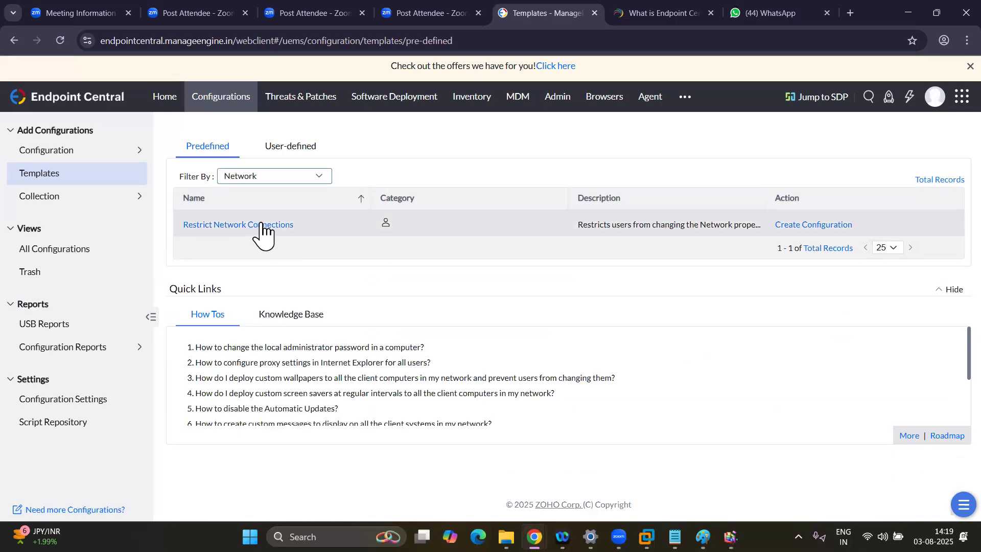
{"action": "left_click", "coordinate": [801, 226]}
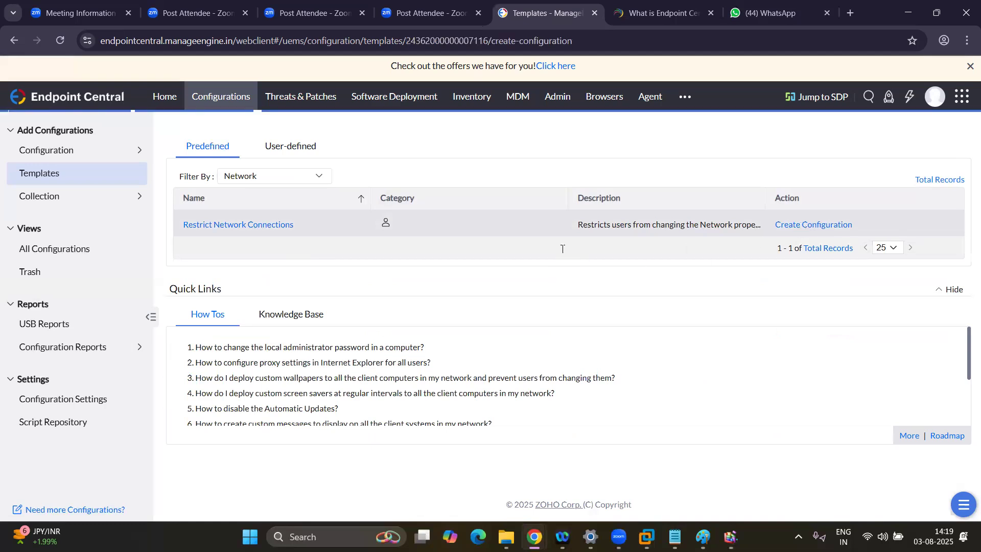
{"action": "scroll", "coordinate": [368, 343], "scroll_direction": "down", "scroll_amount": 1}
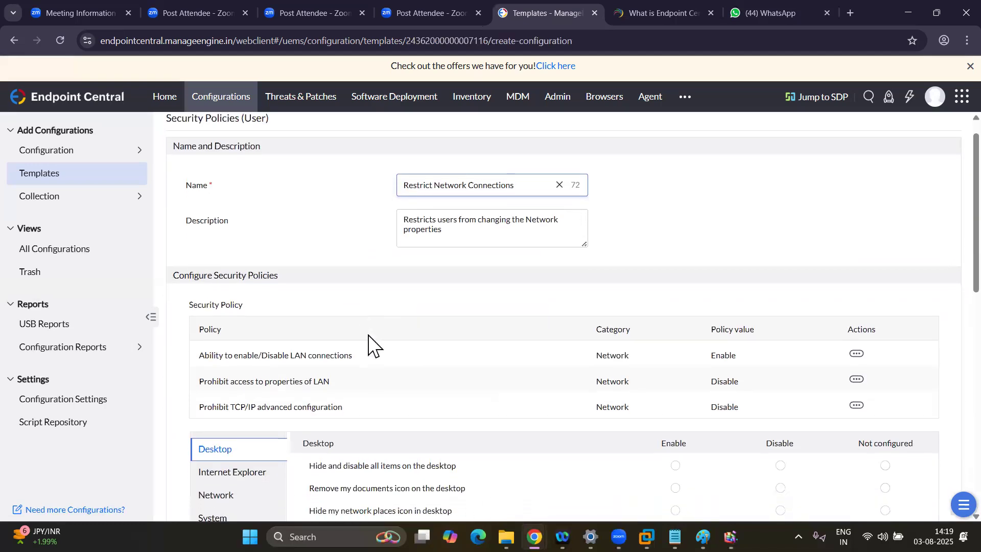
{"action": "scroll", "coordinate": [458, 371], "scroll_direction": "down", "scroll_amount": 3}
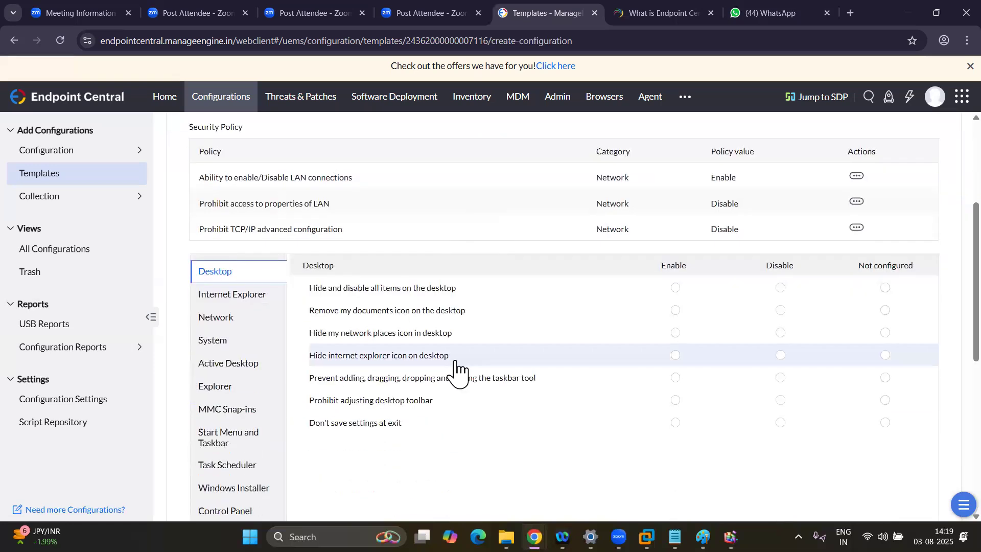
{"action": "scroll", "coordinate": [488, 356], "scroll_direction": "up", "scroll_amount": 2}
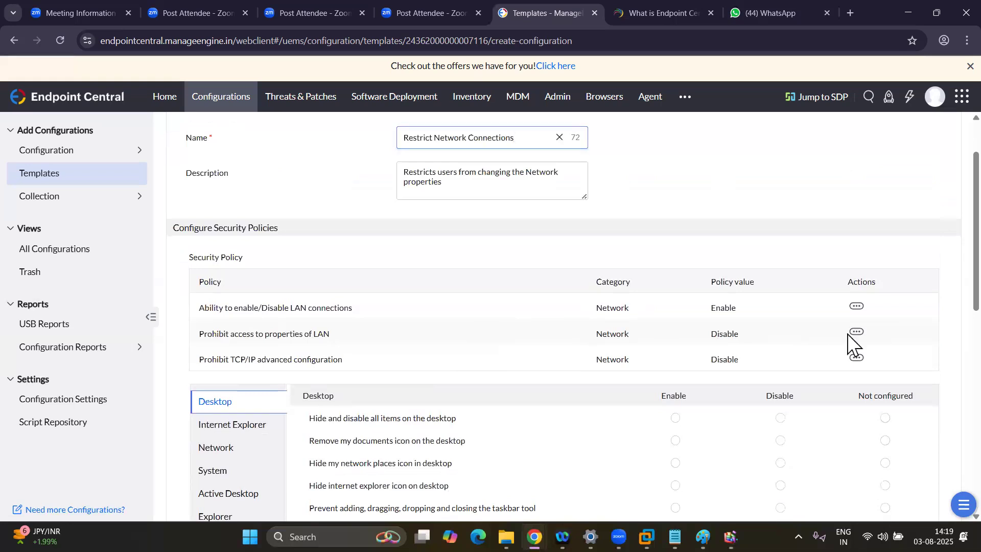
Step: Open the Windows Network Connections window with ncpa.cpl and bring up the options for the Wi-Fi adapter
{"action": "key", "text": "super+r"}
{"action": "type", "text": "nc"}
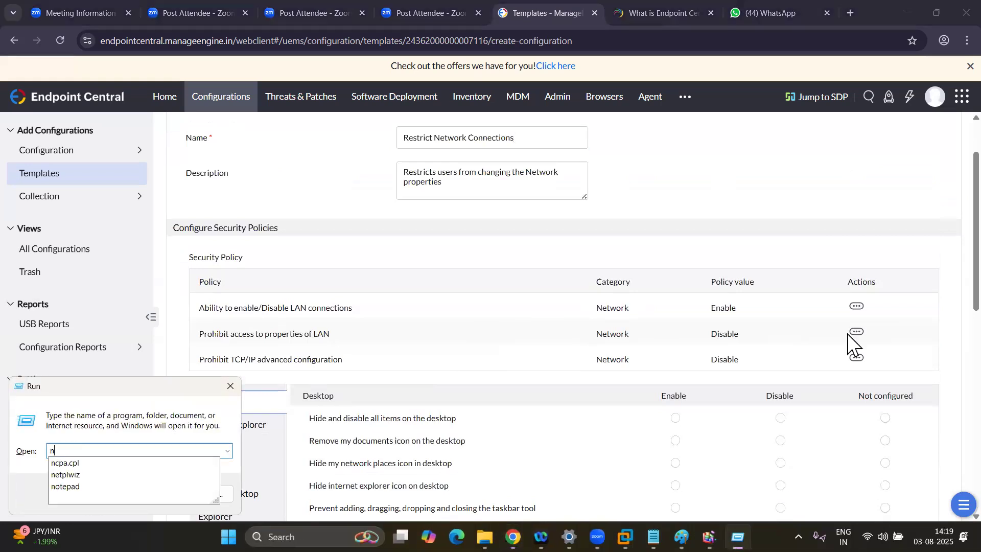
{"action": "key", "text": "Down"}
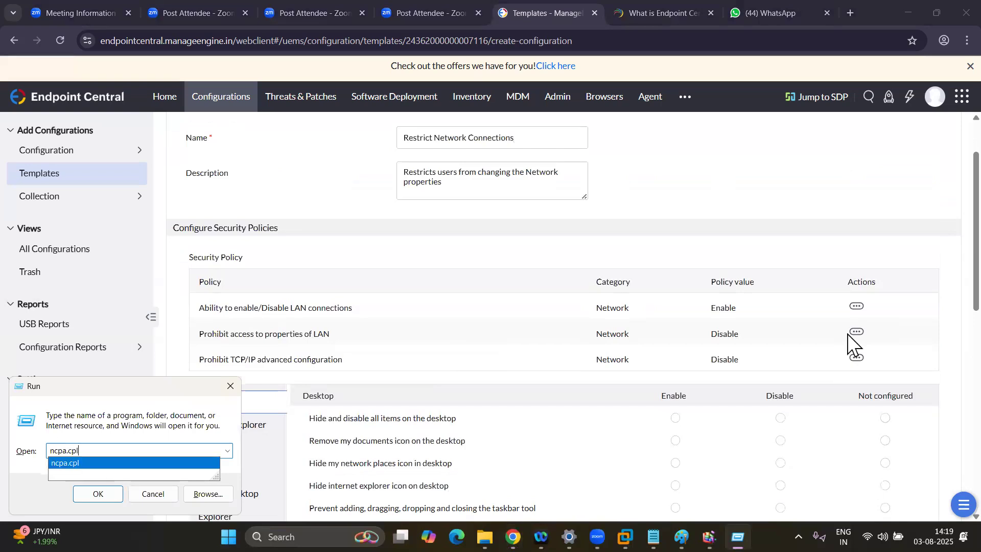
{"action": "key", "text": "Return"}
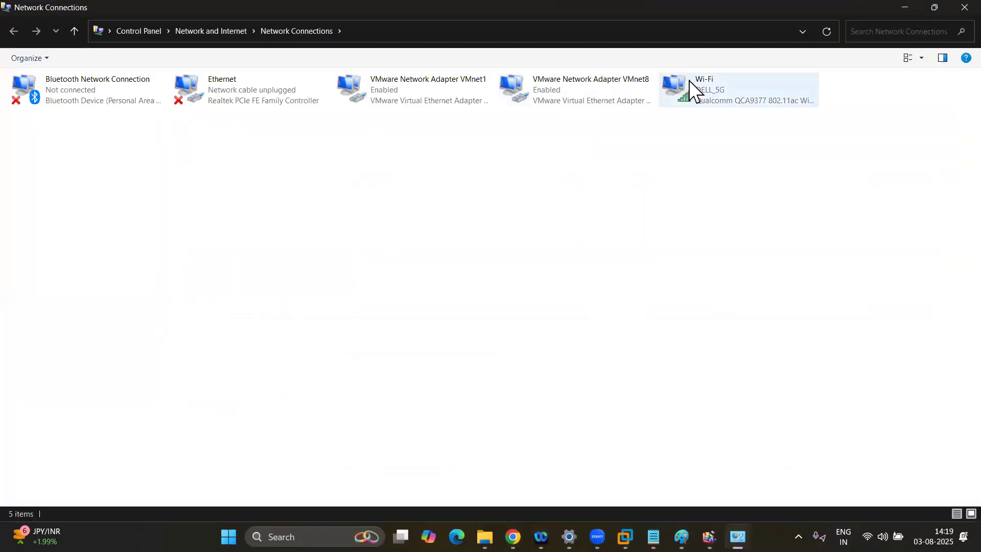
{"action": "right_click", "coordinate": [689, 81]}
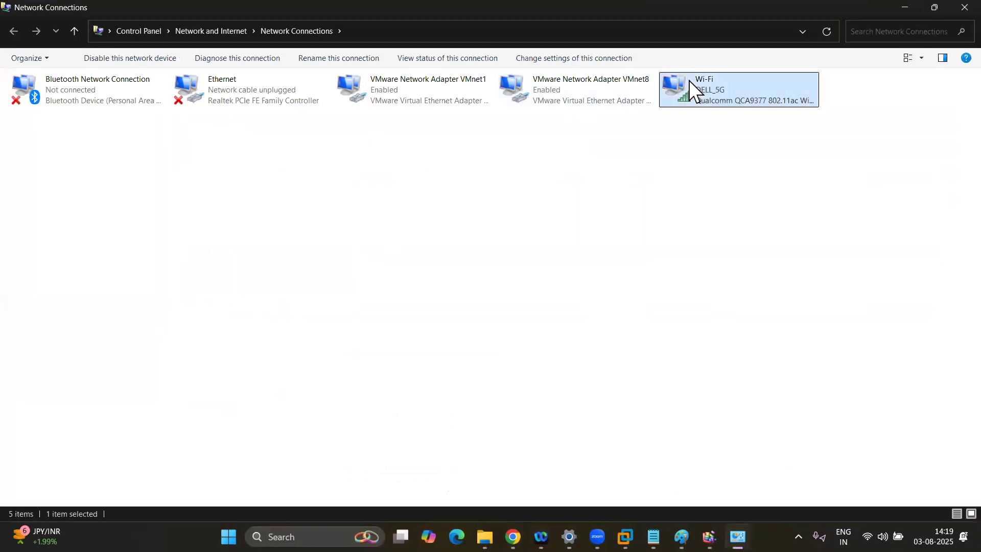
{"action": "left_click", "coordinate": [510, 377]}
Step: Switch back to Endpoint Central and review the available actions for the "Prohibit access to properties of LAN" policy
{"action": "mouse_move", "coordinate": [513, 536]}
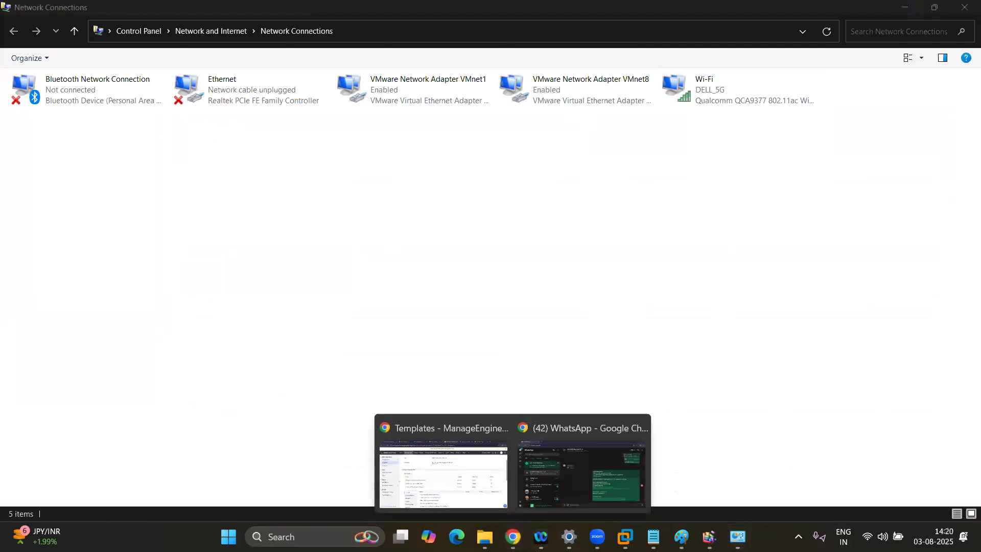
{"action": "left_click", "coordinate": [464, 486]}
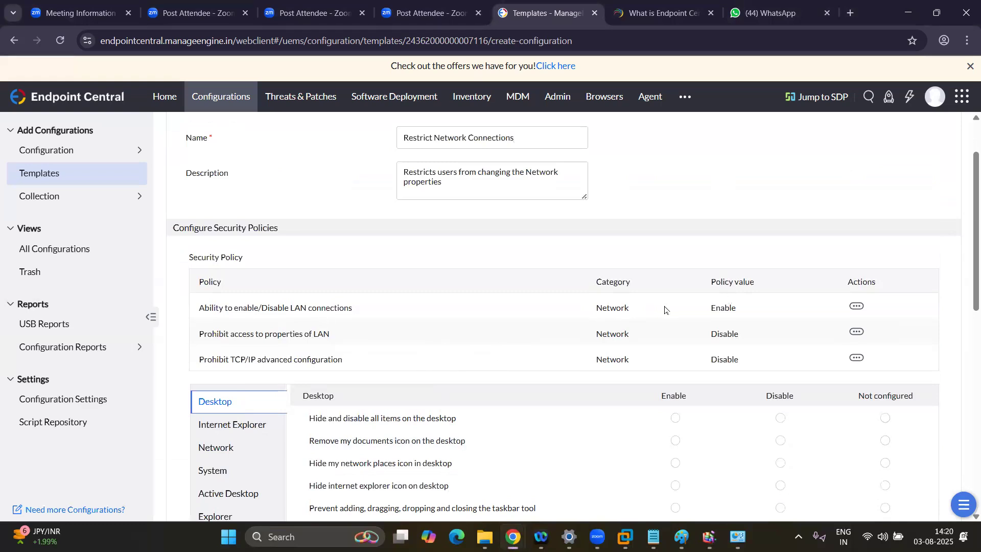
{"action": "left_click", "coordinate": [857, 332]}
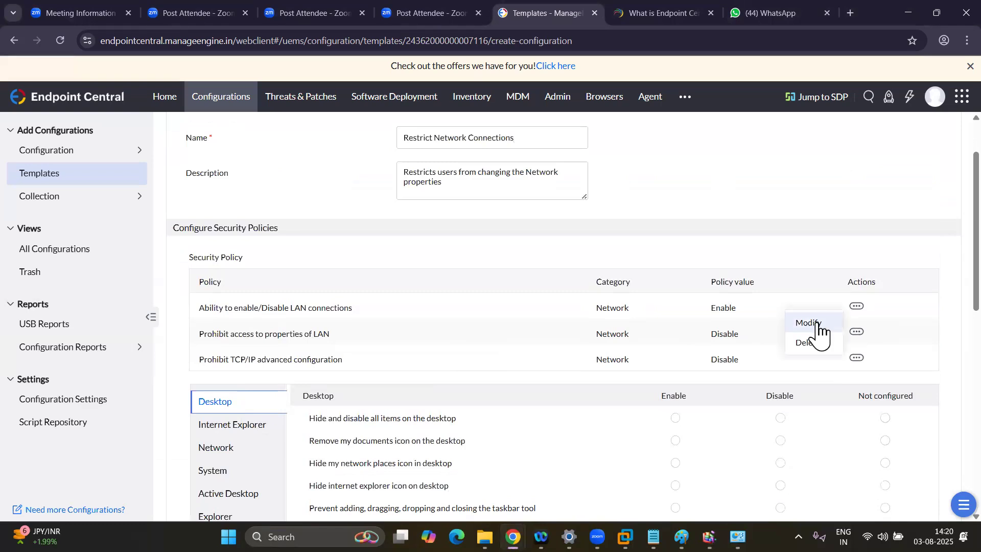
{"action": "left_click", "coordinate": [945, 337]}
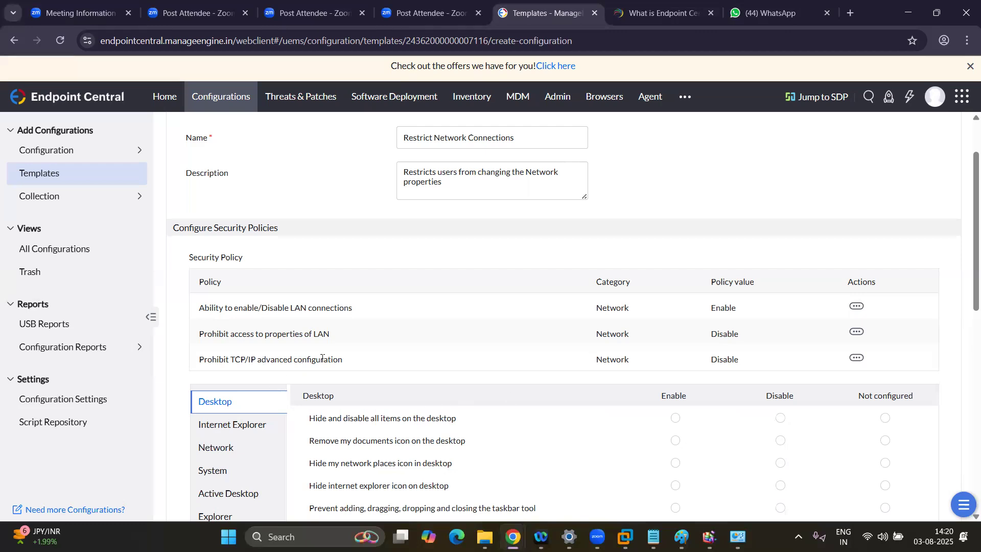
{"action": "scroll", "coordinate": [491, 409], "scroll_direction": "down", "scroll_amount": 2}
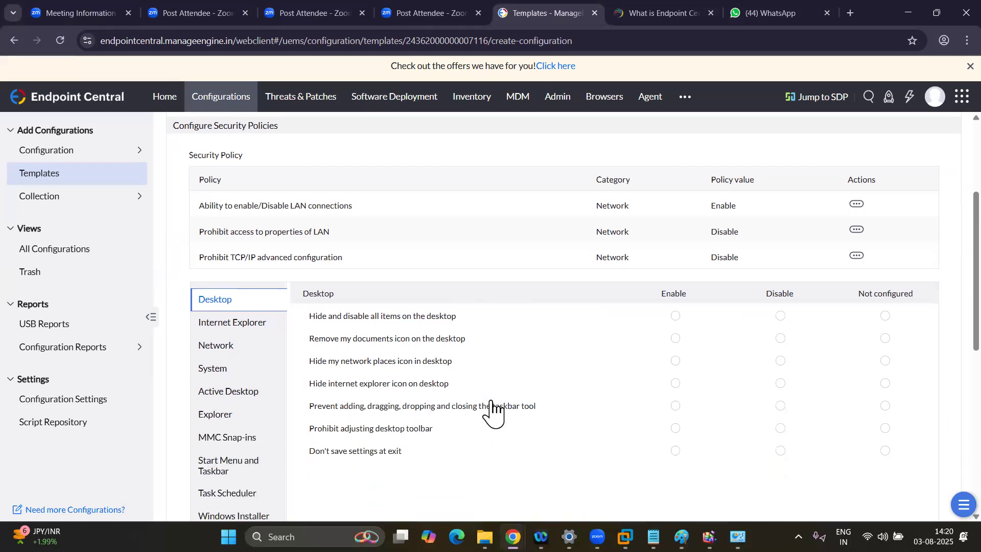
{"action": "scroll", "coordinate": [490, 409], "scroll_direction": "up", "scroll_amount": 4}
Step: Return to the predefined templates list and filter it by the Power Management category
{"action": "left_click", "coordinate": [42, 177]}
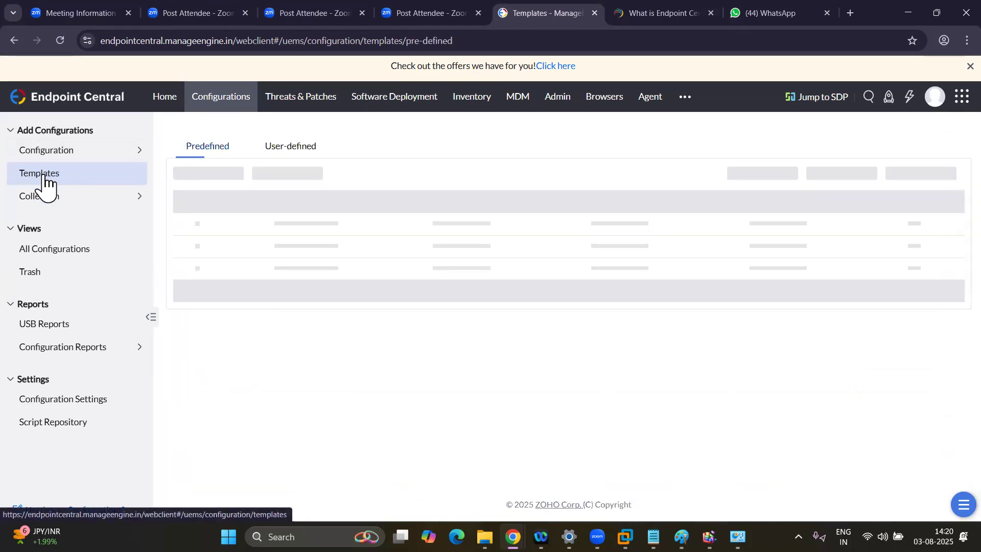
{"action": "left_click", "coordinate": [285, 178]}
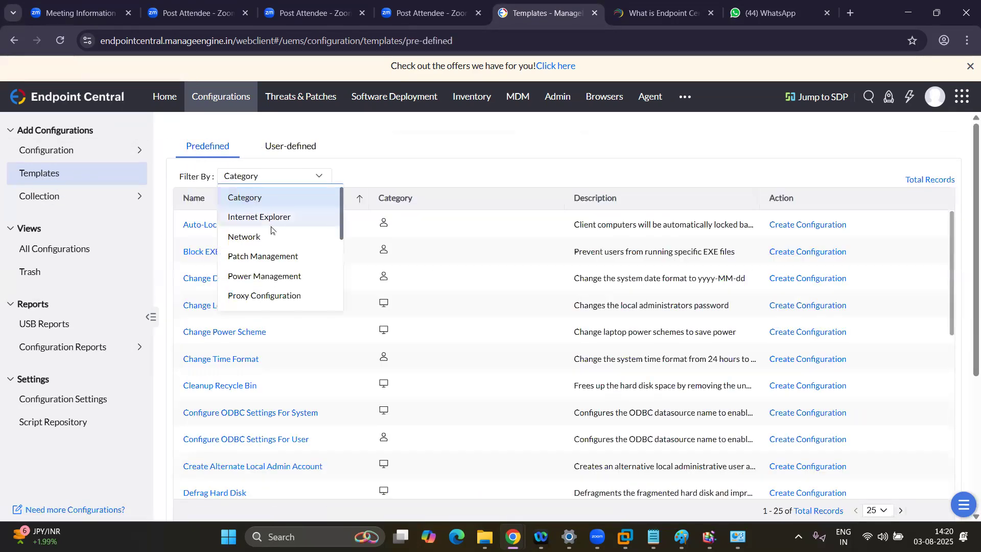
{"action": "left_click", "coordinate": [271, 277]}
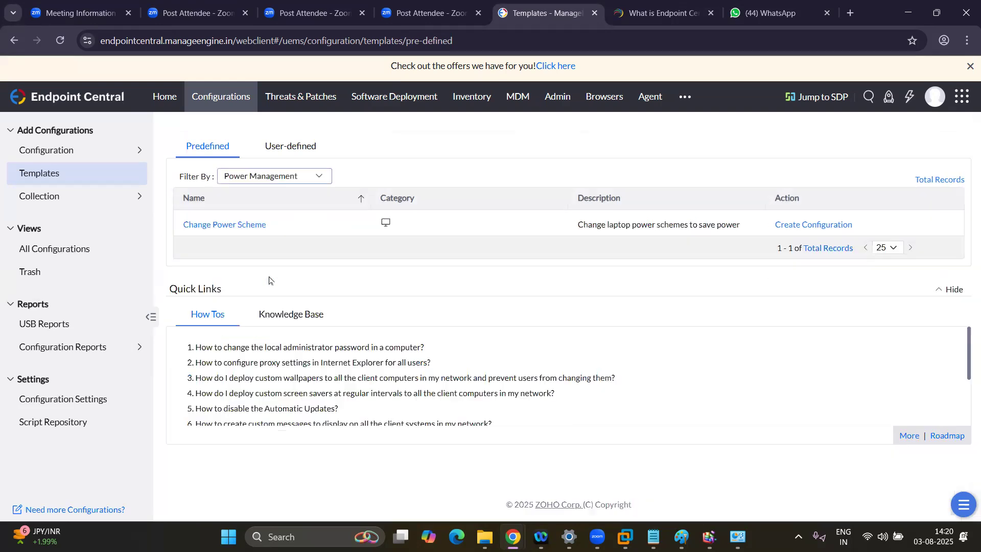
Step: Filter the predefined templates by the Security category and look through the listed templates
{"action": "left_click", "coordinate": [325, 179]}
{"action": "scroll", "coordinate": [280, 262], "scroll_direction": "down", "scroll_amount": 2}
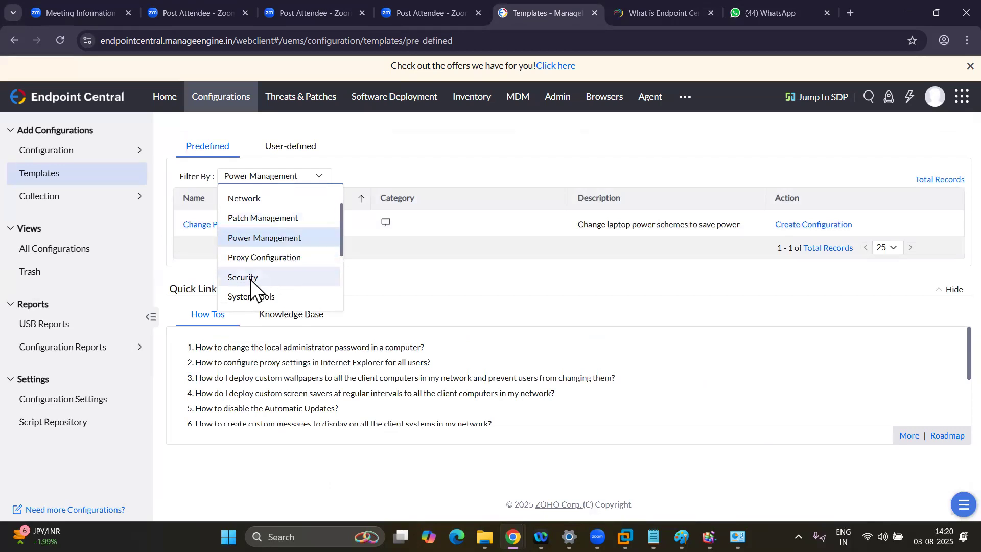
{"action": "left_click", "coordinate": [249, 278]}
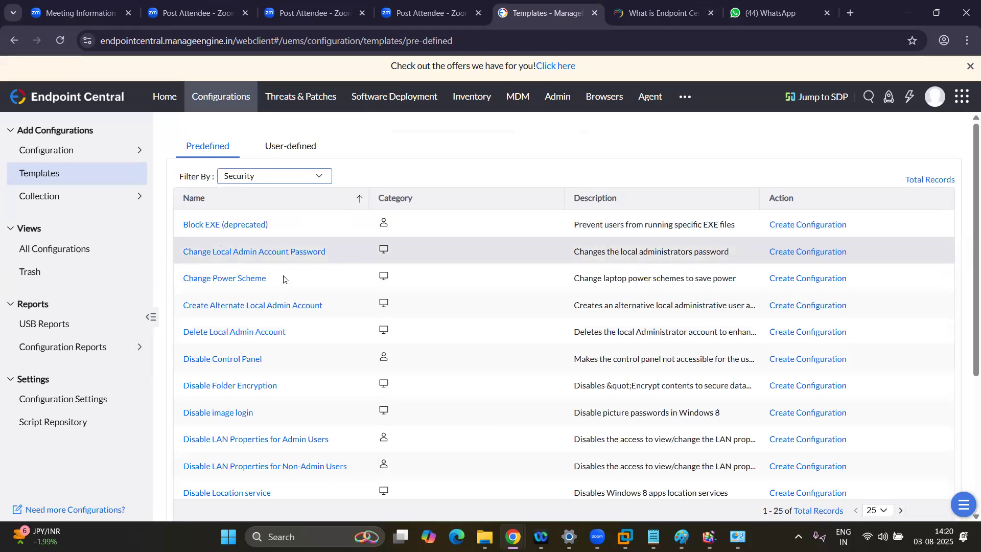
{"action": "scroll", "coordinate": [258, 324], "scroll_direction": "down", "scroll_amount": 1}
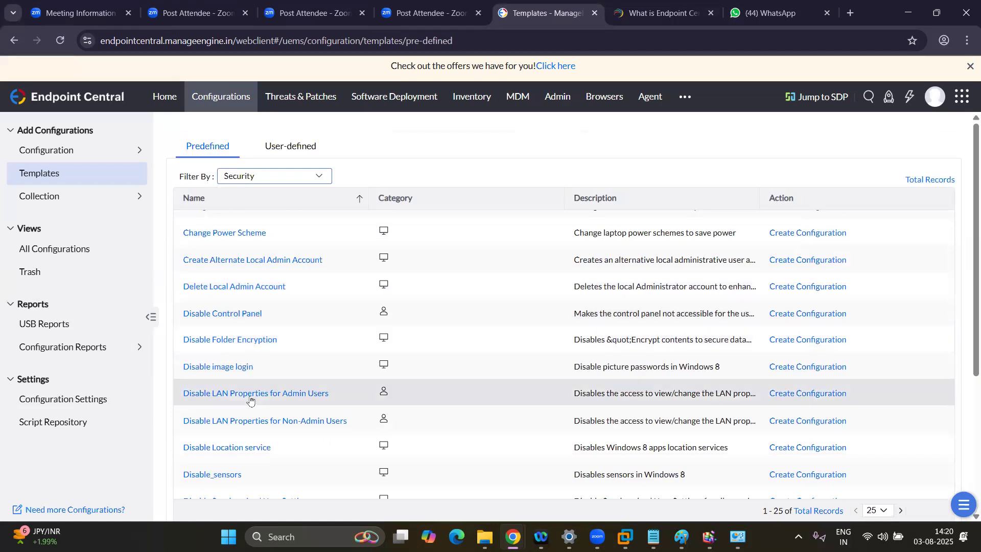
{"action": "scroll", "coordinate": [249, 397], "scroll_direction": "down", "scroll_amount": 1}
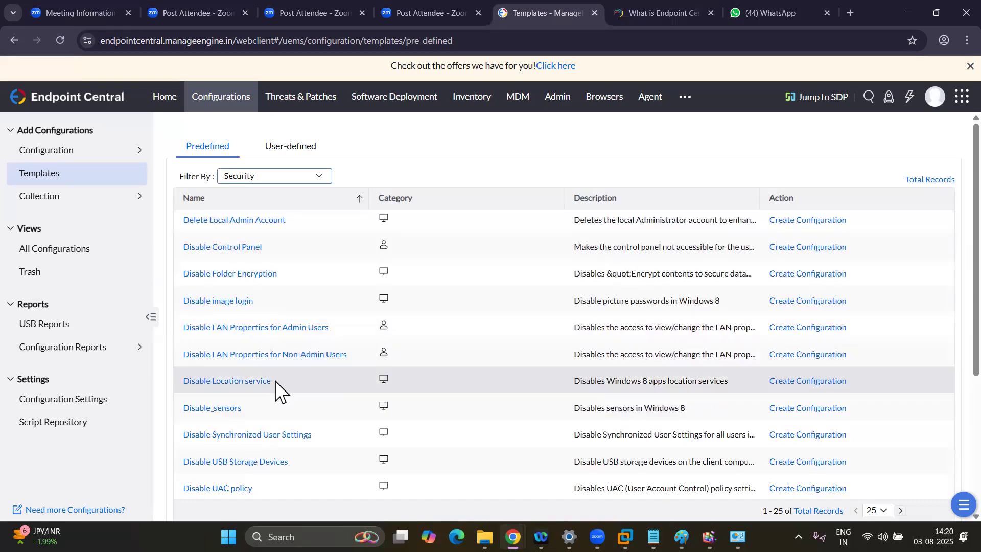
{"action": "scroll", "coordinate": [275, 389], "scroll_direction": "down", "scroll_amount": 1}
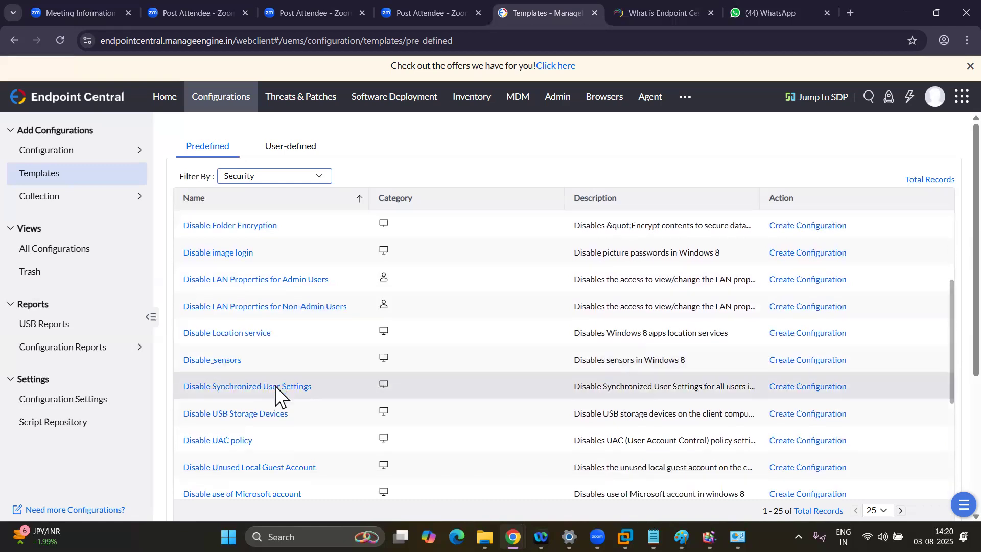
Step: Filter the predefined templates by System Tools and review the listed templates
{"action": "scroll", "coordinate": [271, 404], "scroll_direction": "down", "scroll_amount": 1}
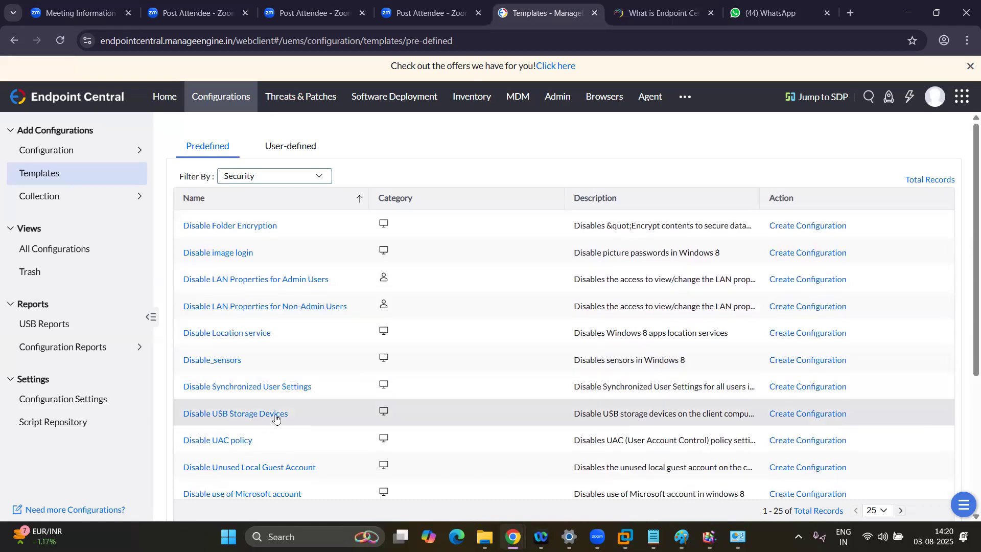
{"action": "left_click", "coordinate": [316, 177]}
{"action": "left_click", "coordinate": [258, 298]}
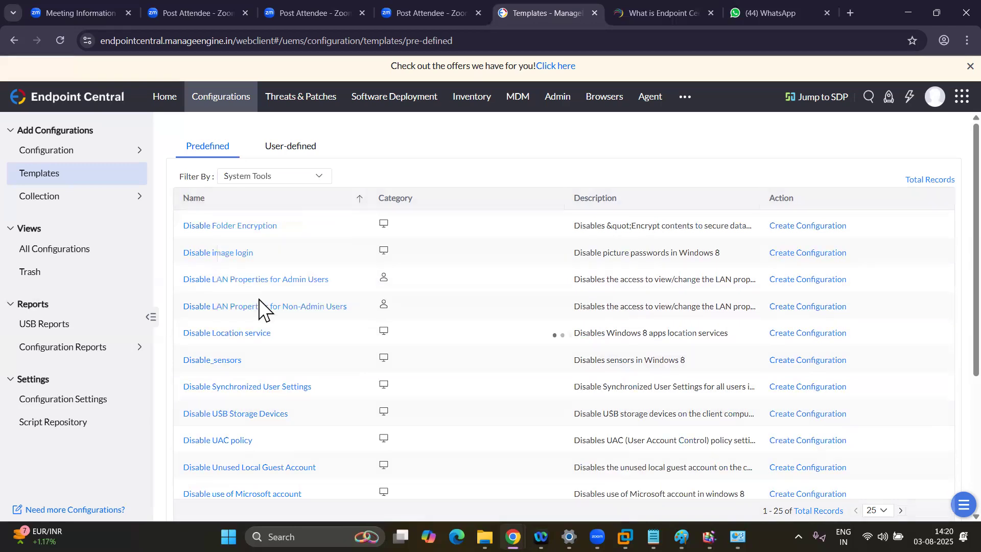
{"action": "scroll", "coordinate": [284, 365], "scroll_direction": "down", "scroll_amount": 1}
{"action": "scroll", "coordinate": [285, 366], "scroll_direction": "up", "scroll_amount": 1}
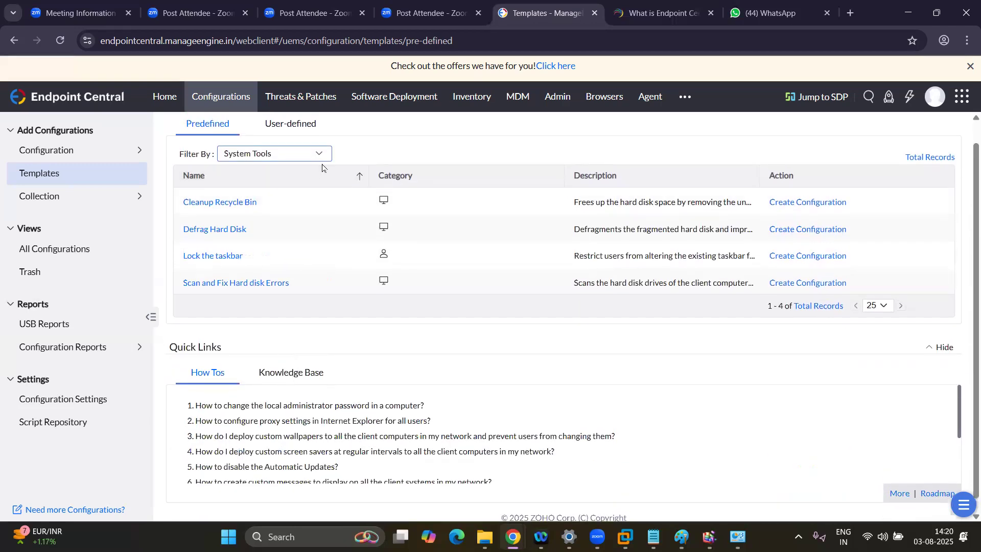
Step: Browse the predefined templates in the Hard Disk Maintenance and Restrict Media categories
{"action": "left_click", "coordinate": [322, 163]}
{"action": "scroll", "coordinate": [284, 229], "scroll_direction": "down", "scroll_amount": 3}
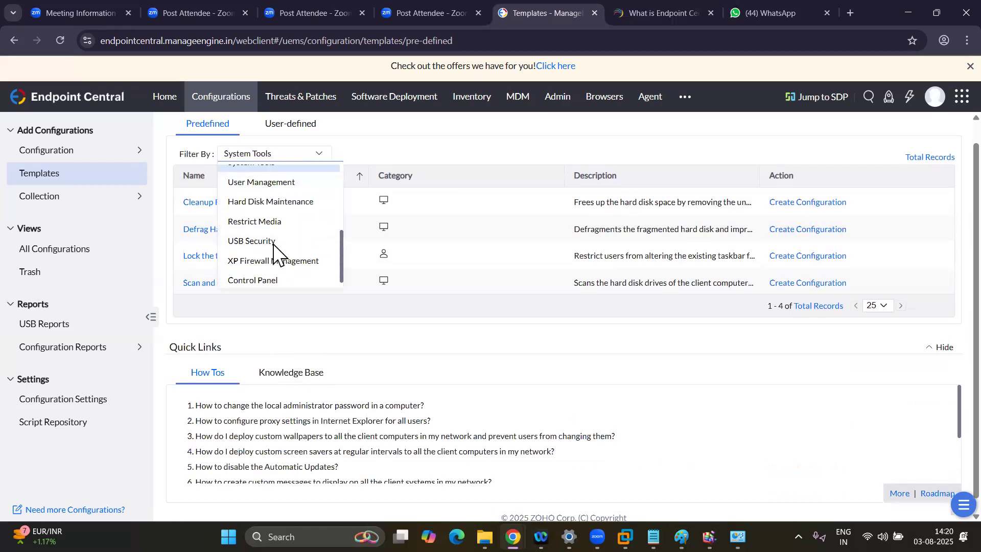
{"action": "left_click", "coordinate": [268, 197]}
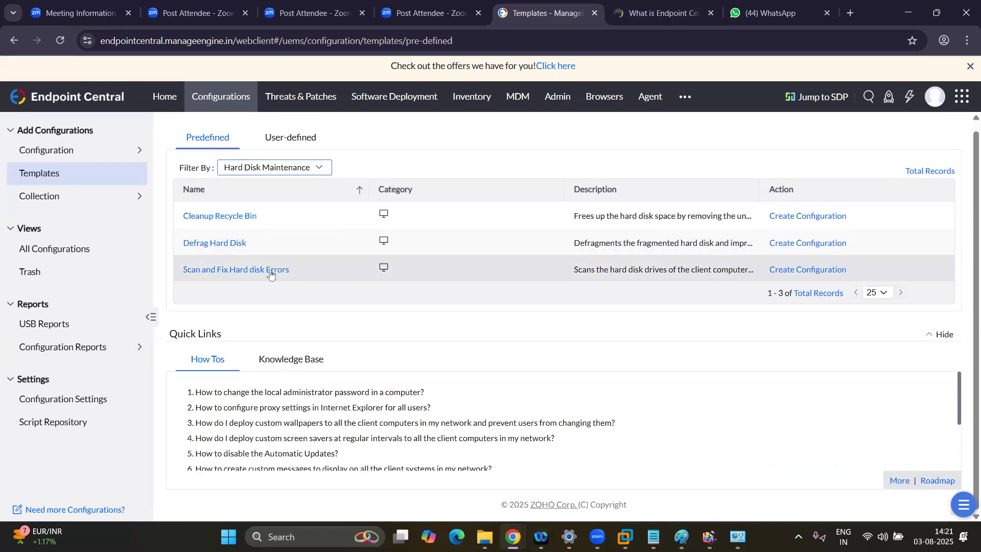
{"action": "left_click", "coordinate": [320, 171]}
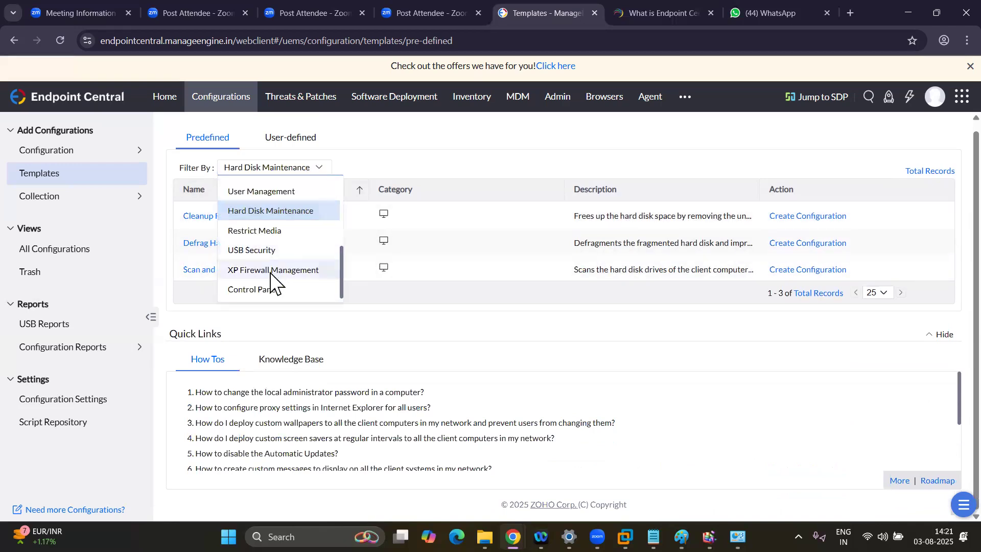
{"action": "left_click", "coordinate": [264, 234]}
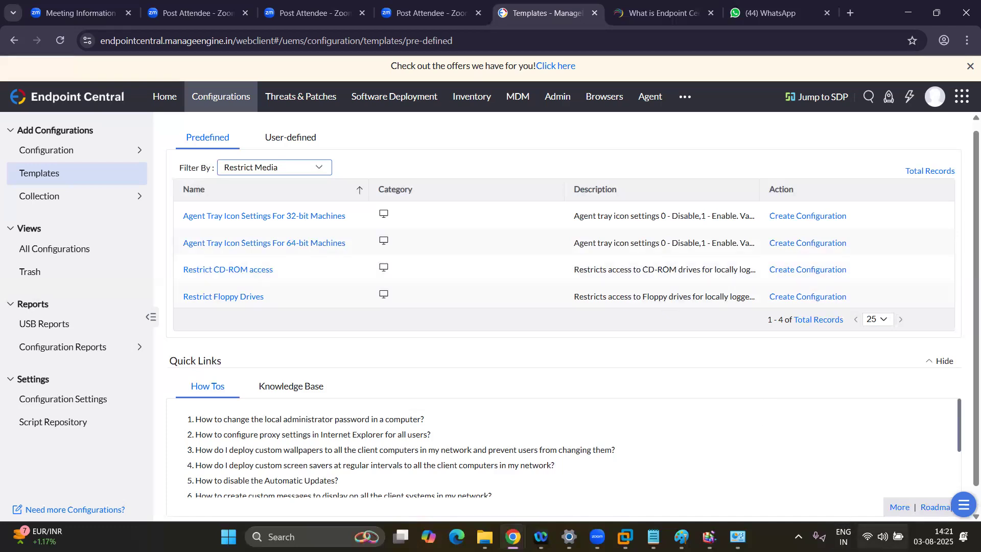
{"action": "left_click", "coordinate": [799, 537]}
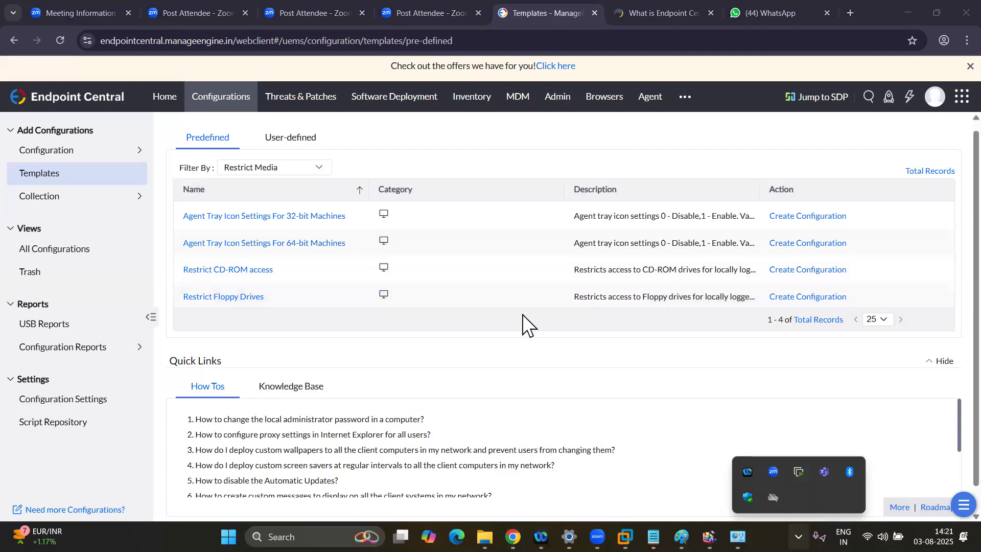
Step: Filter the predefined templates by USB Security and start a configuration from the Disable USB Storage Devices template
{"action": "left_click", "coordinate": [321, 171]}
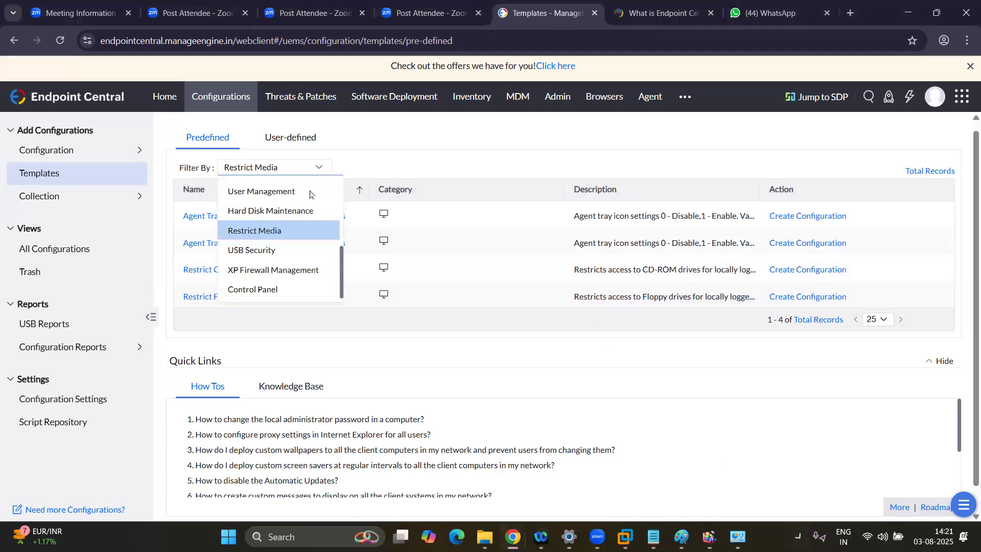
{"action": "left_click", "coordinate": [275, 250]}
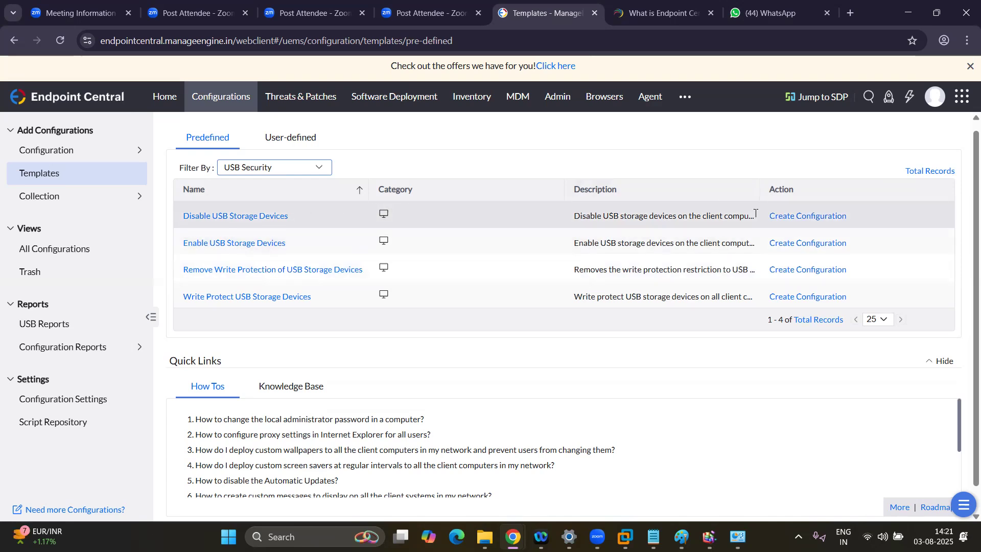
{"action": "left_click", "coordinate": [788, 218]}
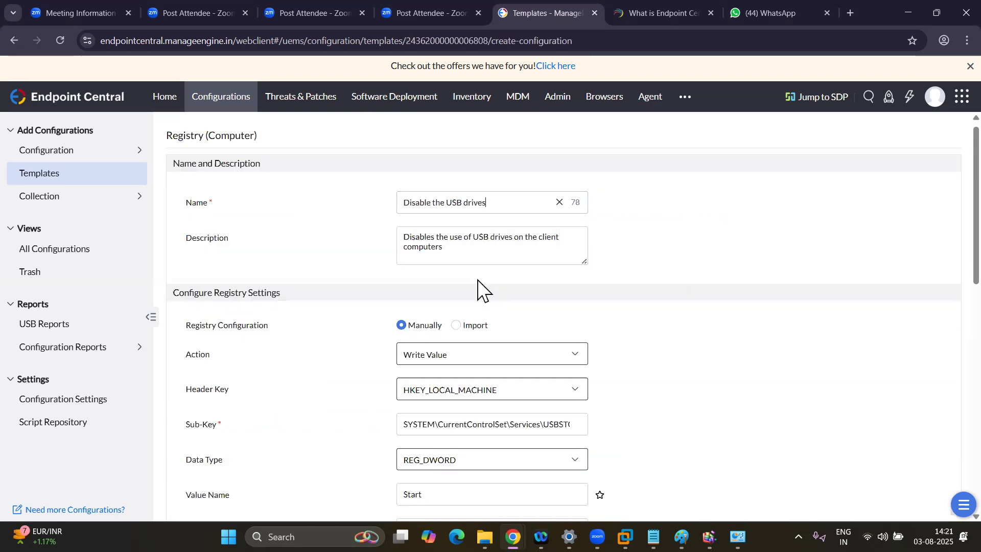
Step: Examine the configuration's name, description and registry settings down to its value data
{"action": "scroll", "coordinate": [493, 294], "scroll_direction": "down", "scroll_amount": 1}
{"action": "scroll", "coordinate": [493, 294], "scroll_direction": "down", "scroll_amount": 1}
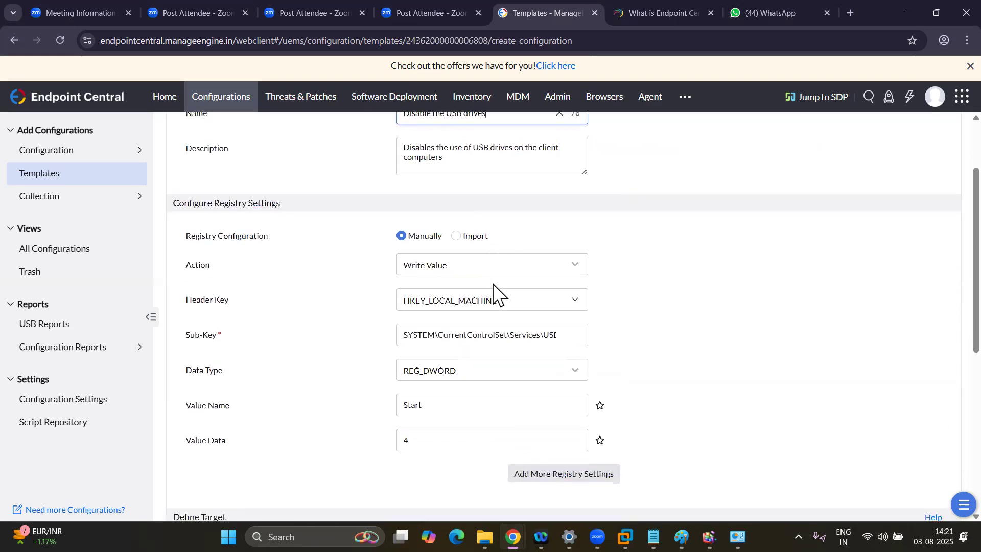
{"action": "scroll", "coordinate": [471, 398], "scroll_direction": "down", "scroll_amount": 1}
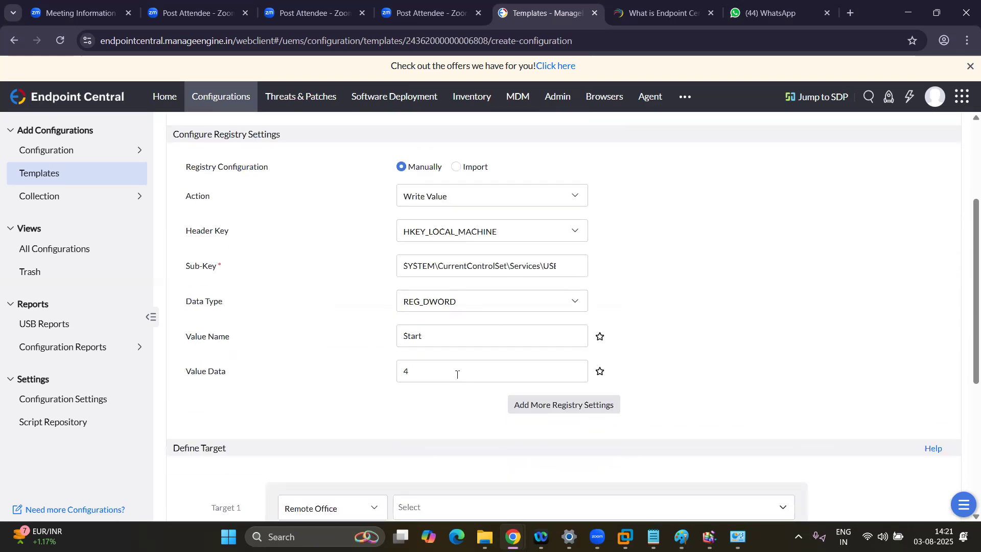
{"action": "scroll", "coordinate": [456, 373], "scroll_direction": "up", "scroll_amount": 2}
{"action": "scroll", "coordinate": [458, 375], "scroll_direction": "up", "scroll_amount": 1}
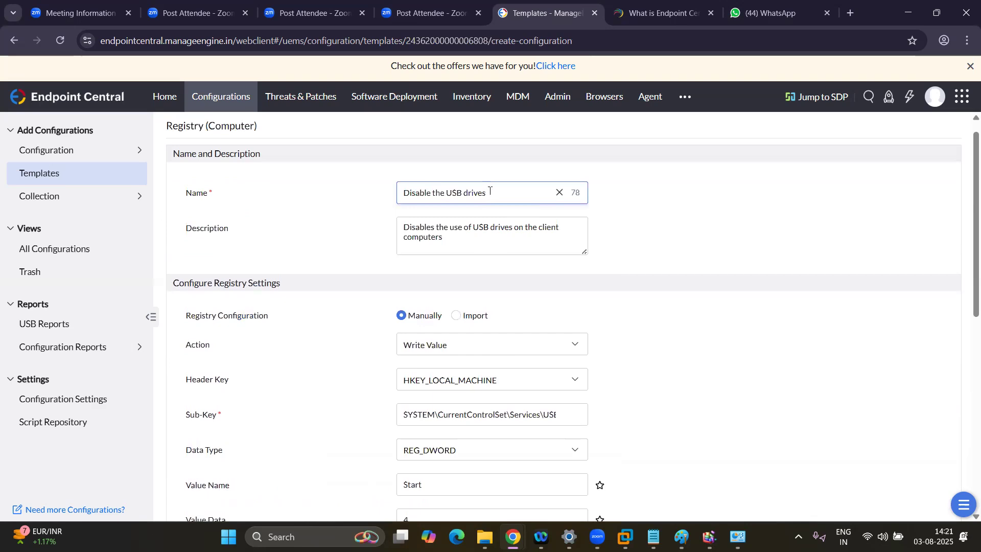
{"action": "scroll", "coordinate": [490, 191], "scroll_direction": "down", "scroll_amount": 3}
{"action": "left_click", "coordinate": [421, 340]}
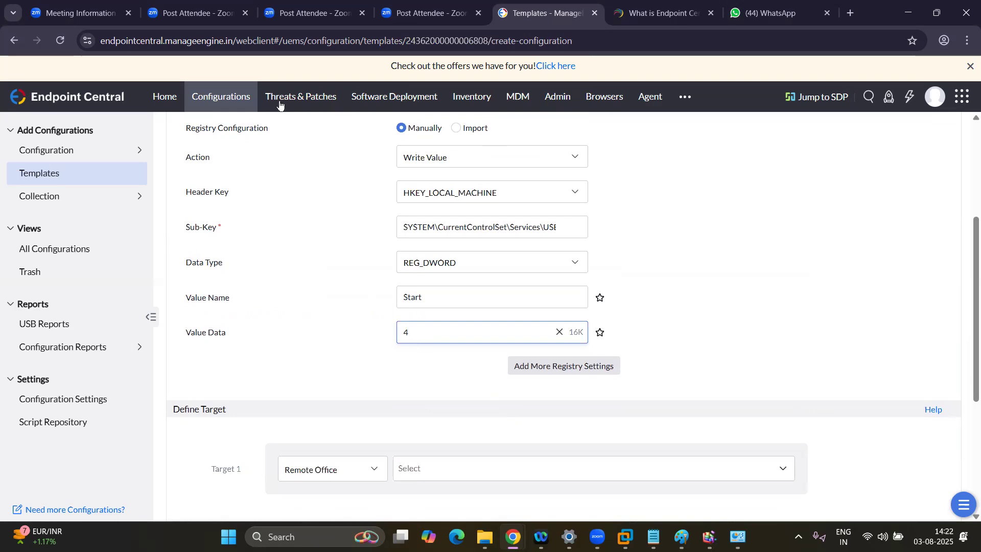
Step: Return to the predefined templates, filter them by USB Security and create a configuration from Disable USB Storage Devices
{"action": "left_click", "coordinate": [217, 99]}
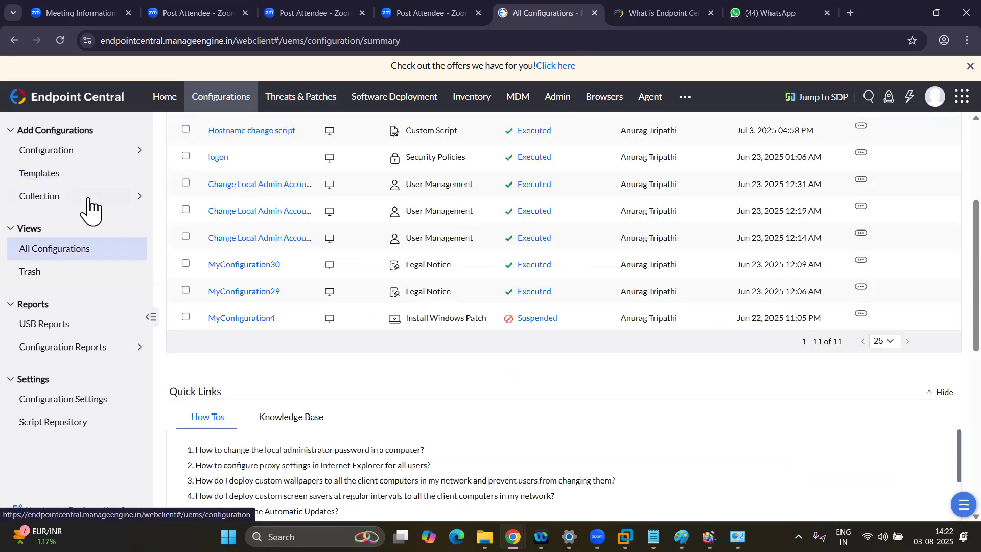
{"action": "left_click", "coordinate": [39, 176]}
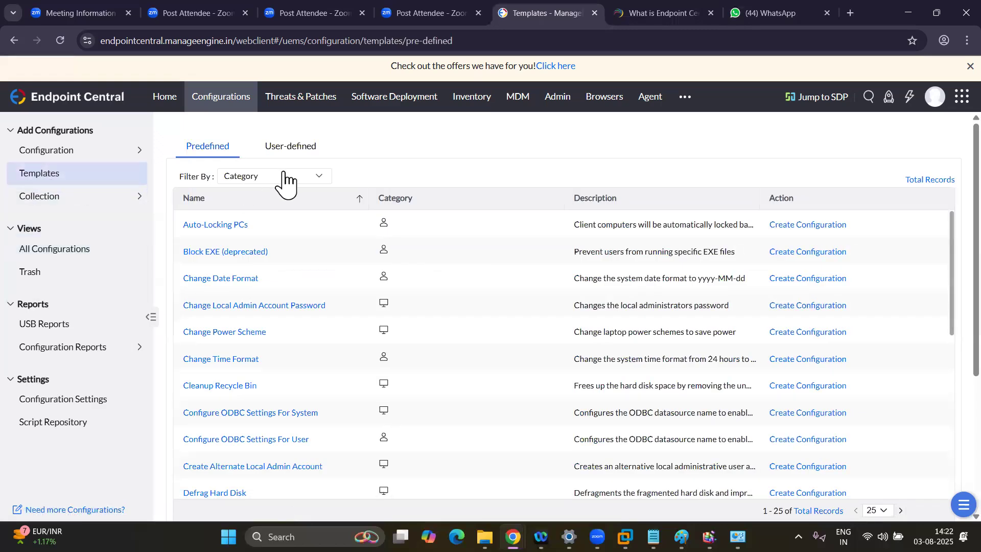
{"action": "left_click", "coordinate": [283, 178]}
{"action": "scroll", "coordinate": [277, 267], "scroll_direction": "down", "scroll_amount": 3}
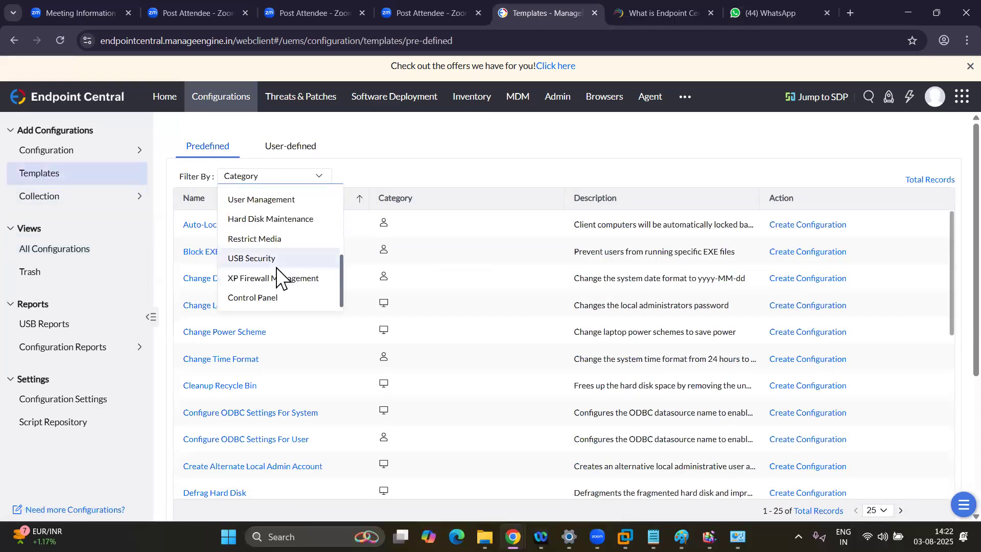
{"action": "left_click", "coordinate": [277, 264]}
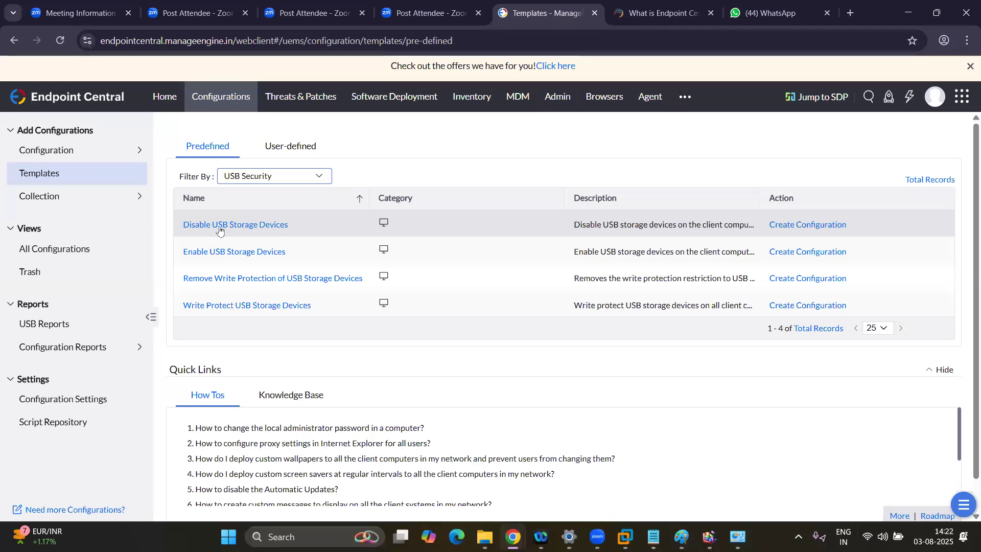
{"action": "left_click", "coordinate": [802, 225]}
Step: Target the configuration at the remote office Default Remote Office and set its computer filter criterion to Computer
{"action": "scroll", "coordinate": [526, 352], "scroll_direction": "down", "scroll_amount": 2}
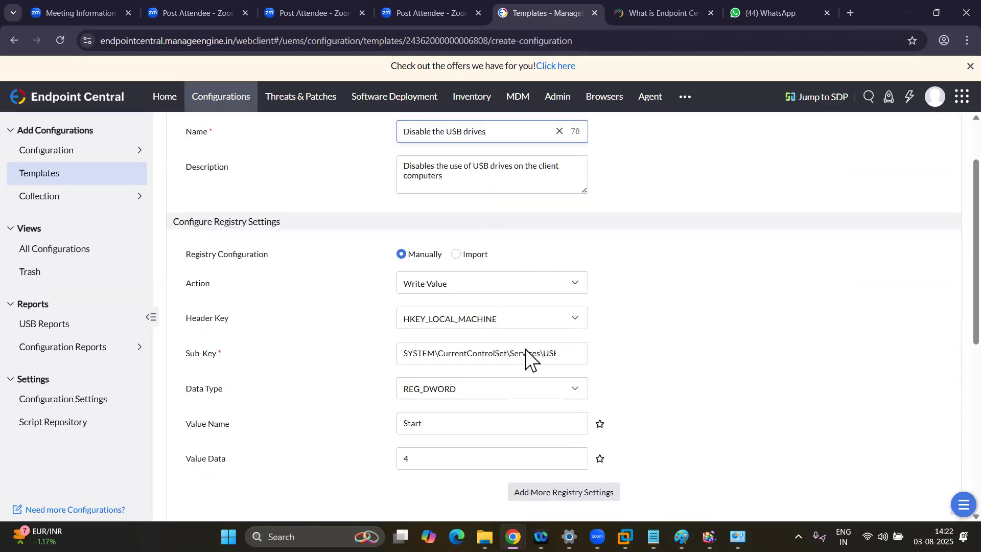
{"action": "scroll", "coordinate": [526, 352], "scroll_direction": "down", "scroll_amount": 2}
{"action": "scroll", "coordinate": [499, 344], "scroll_direction": "down", "scroll_amount": 1}
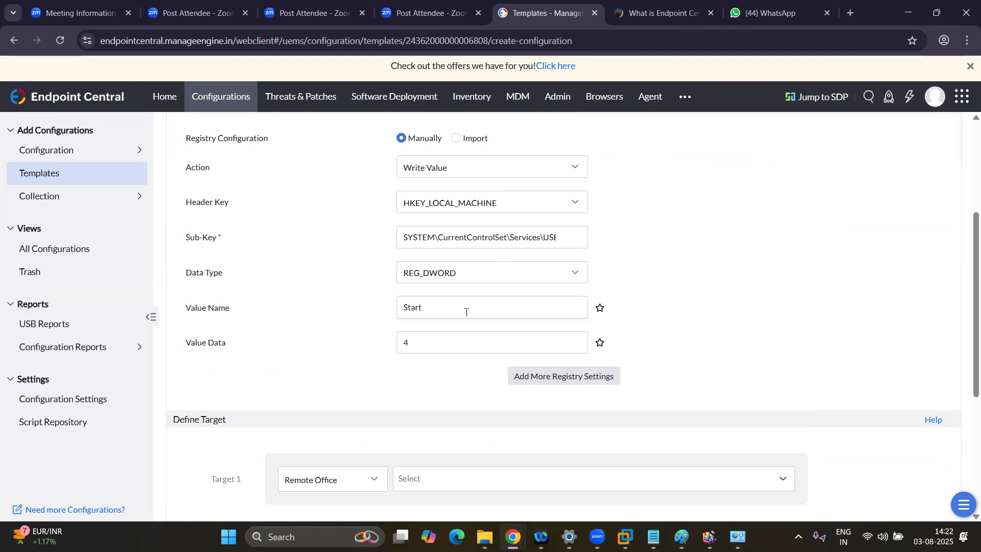
{"action": "left_click", "coordinate": [439, 347]}
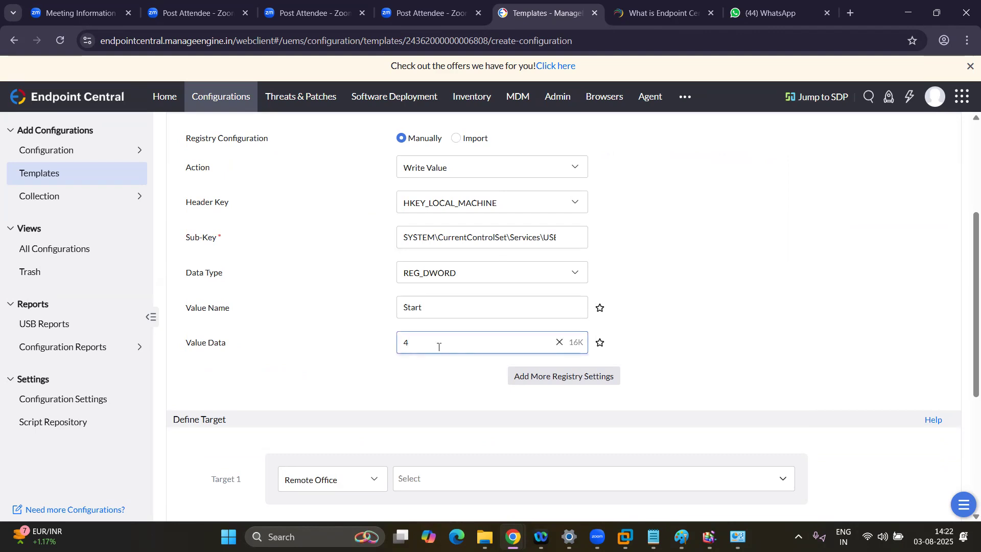
{"action": "scroll", "coordinate": [438, 347], "scroll_direction": "down", "scroll_amount": 3}
{"action": "left_click", "coordinate": [343, 304]}
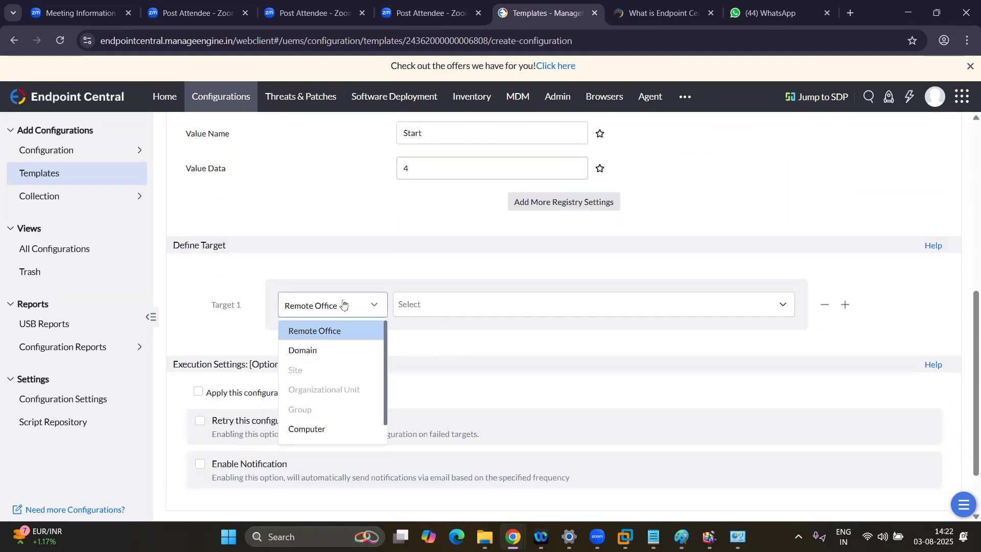
{"action": "left_click", "coordinate": [339, 327]}
{"action": "left_click", "coordinate": [432, 310]}
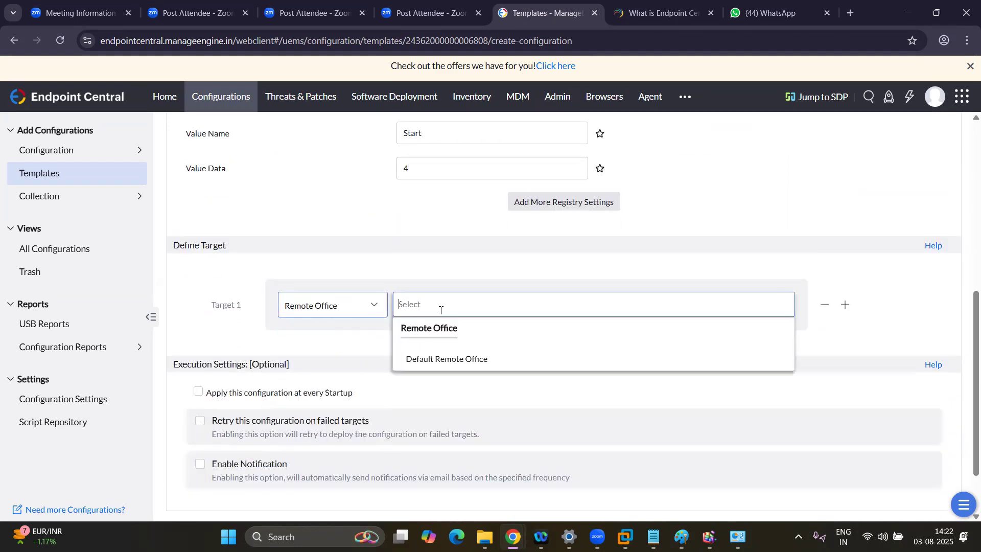
{"action": "left_click", "coordinate": [438, 359]}
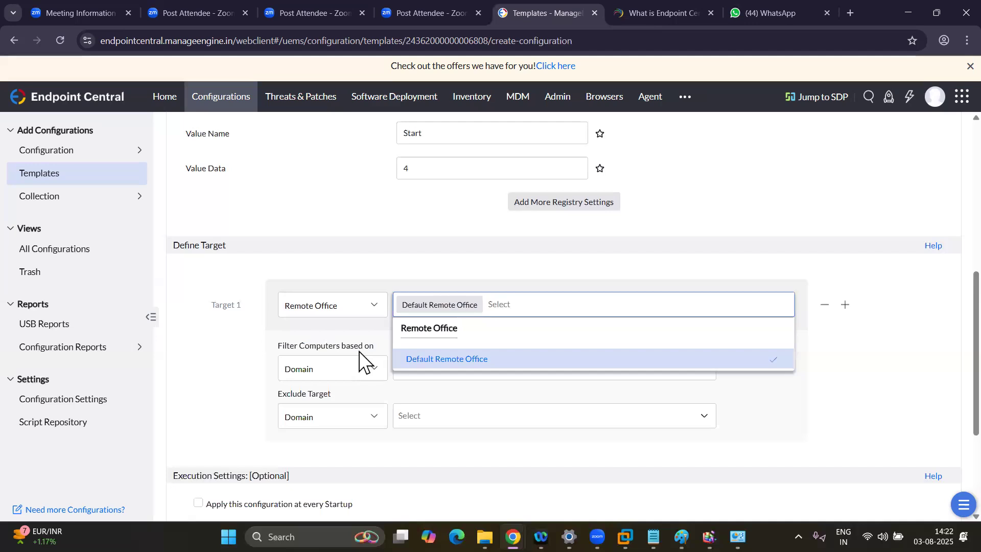
{"action": "left_click", "coordinate": [351, 368]}
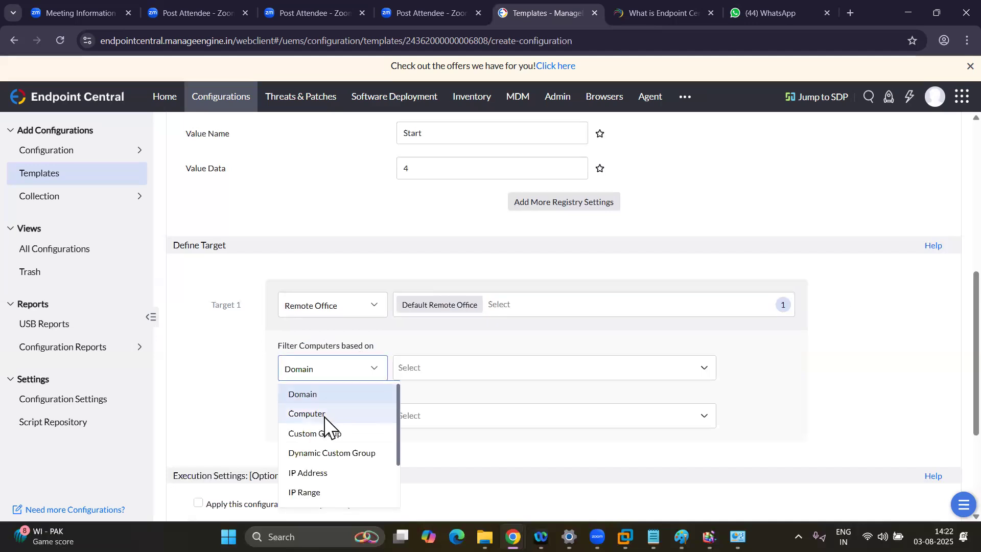
{"action": "left_click", "coordinate": [363, 378]}
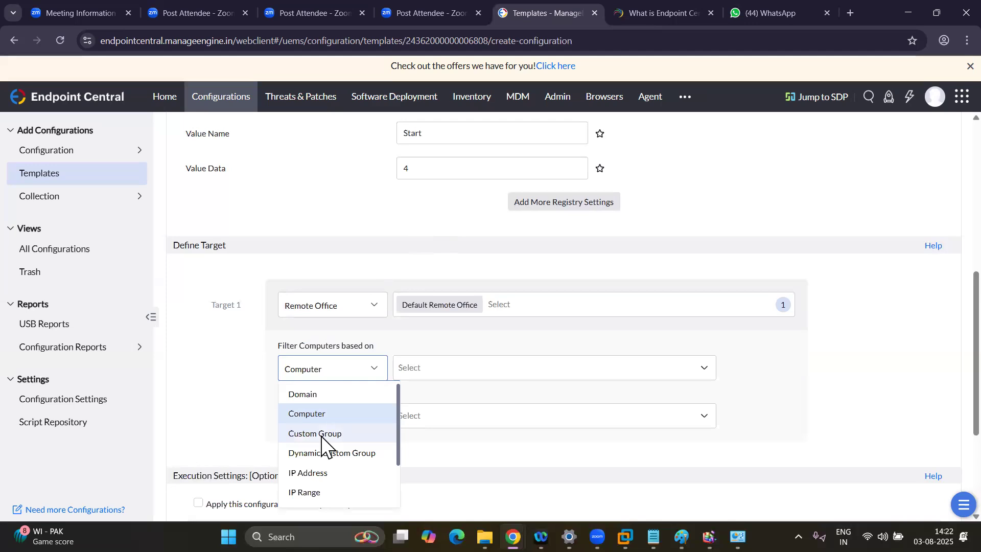
Step: Open the Admin settings in a new browser tab and go to the Custom Group page
{"action": "right_click", "coordinate": [555, 102]}
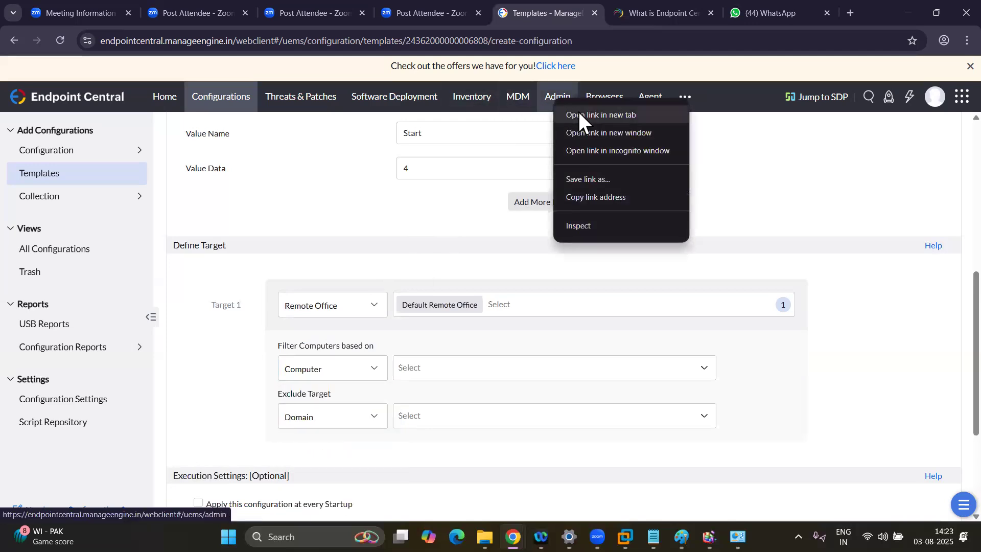
{"action": "left_click", "coordinate": [581, 115]}
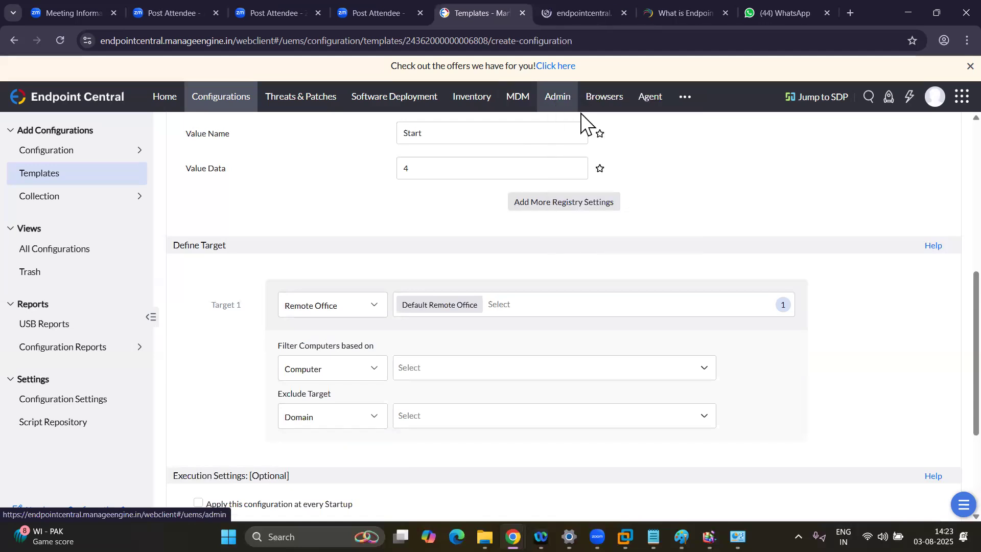
{"action": "left_click", "coordinate": [579, 20]}
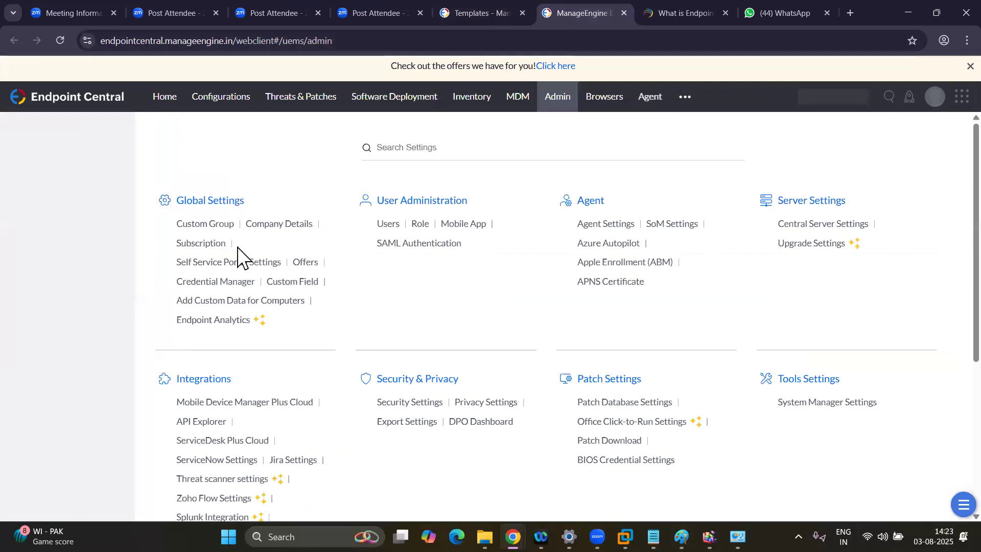
{"action": "left_click", "coordinate": [77, 225]}
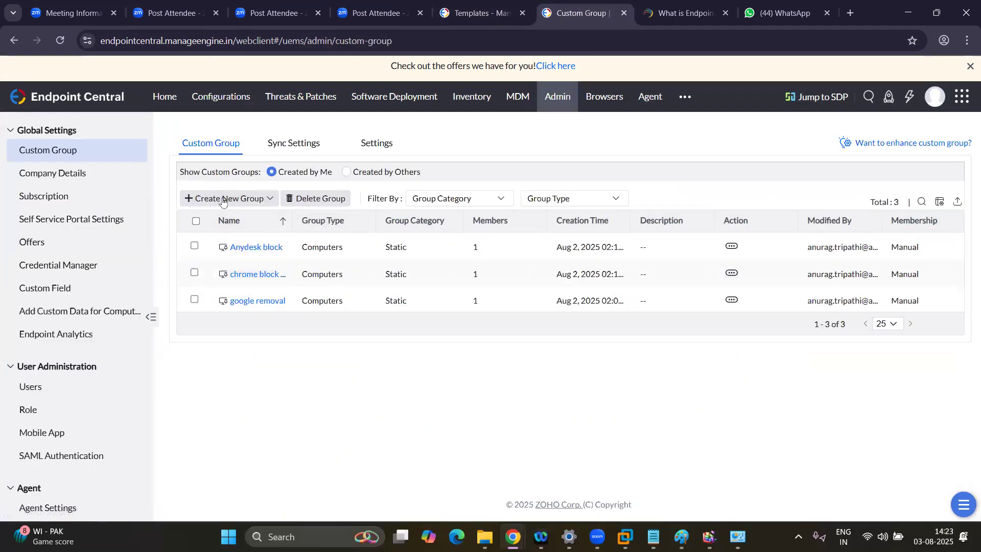
Step: Start a new computer group named "usb block" and add the available workgroup computer to it
{"action": "left_click", "coordinate": [223, 199]}
{"action": "left_click", "coordinate": [231, 219]}
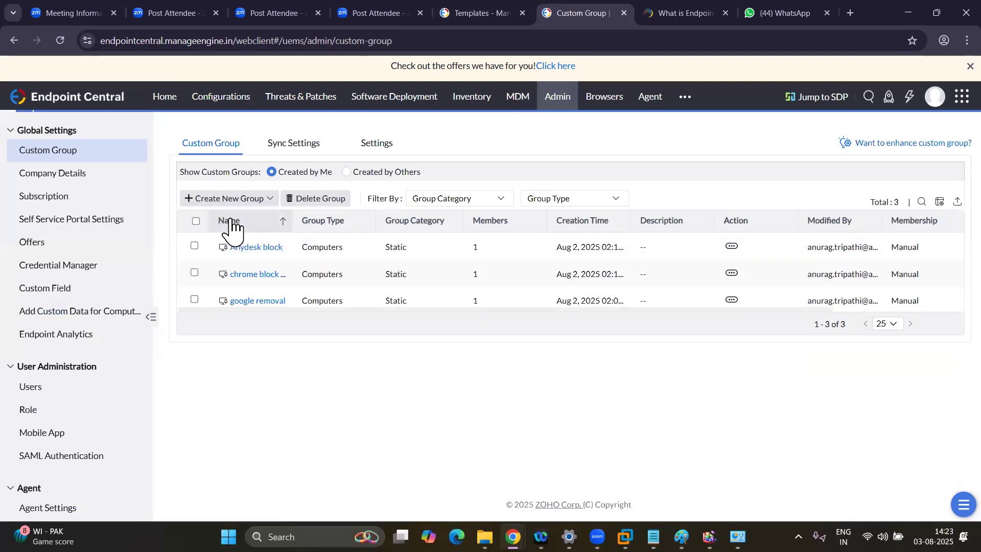
{"action": "left_click", "coordinate": [410, 228]}
{"action": "type", "text": "qs"}
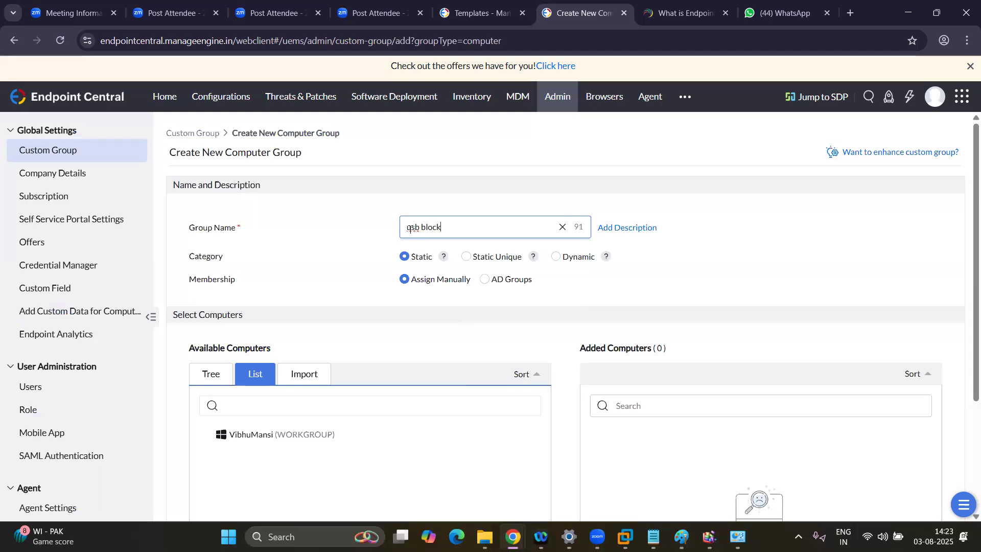
{"action": "left_click", "coordinate": [389, 443]}
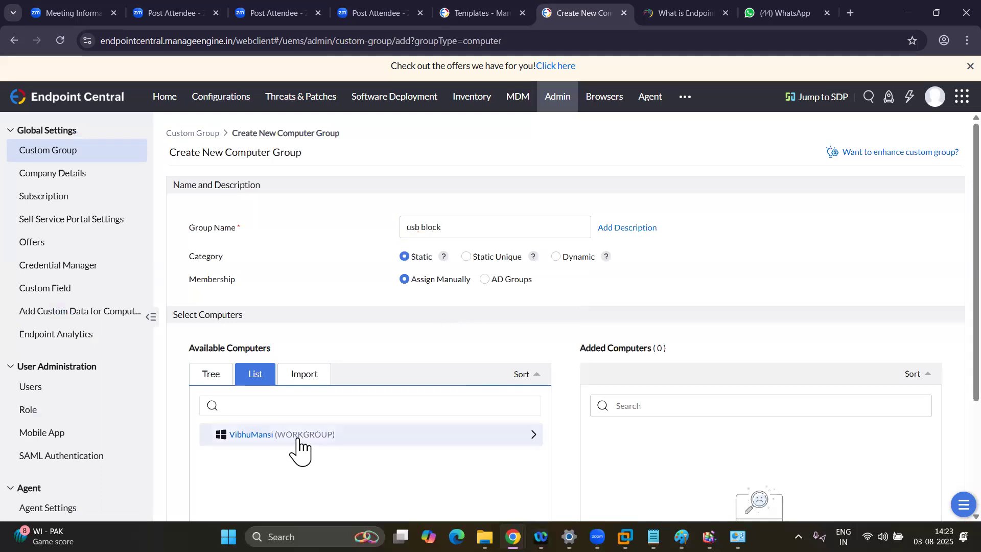
{"action": "left_click_drag", "start_coordinate": [299, 449], "coordinate": [661, 466]}
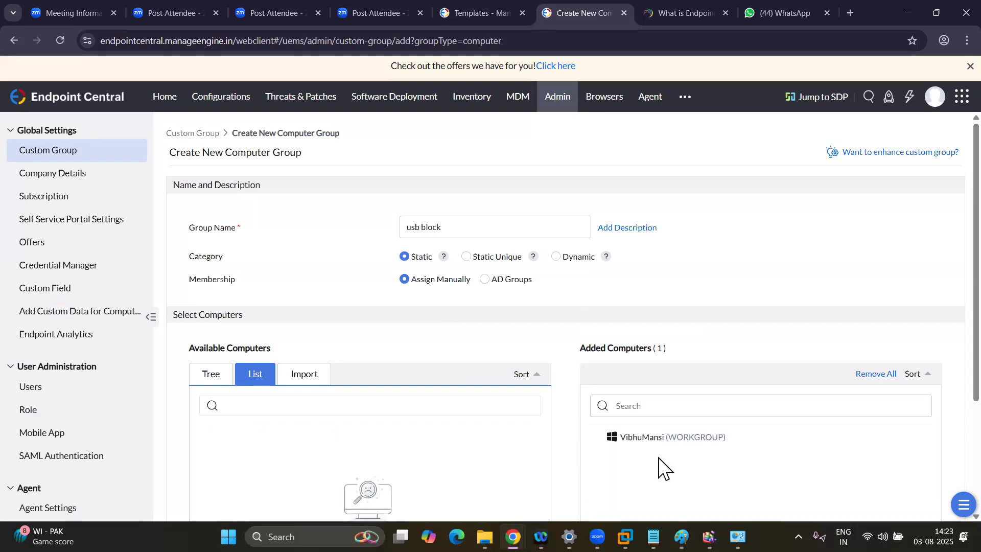
Step: Review the membership settings of the "usb block" computer group and create the group
{"action": "scroll", "coordinate": [720, 465], "scroll_direction": "down", "scroll_amount": 3}
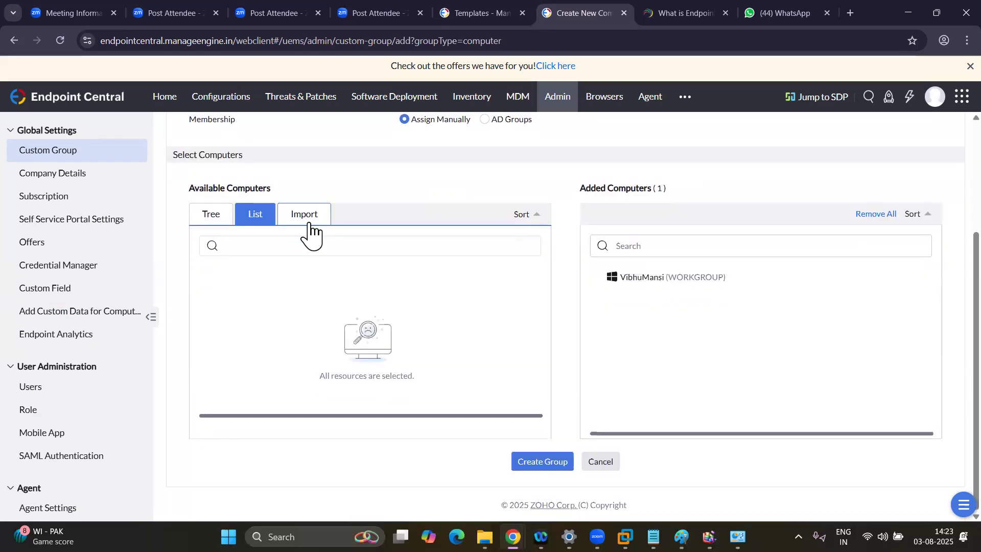
{"action": "scroll", "coordinate": [721, 336], "scroll_direction": "up", "scroll_amount": 3}
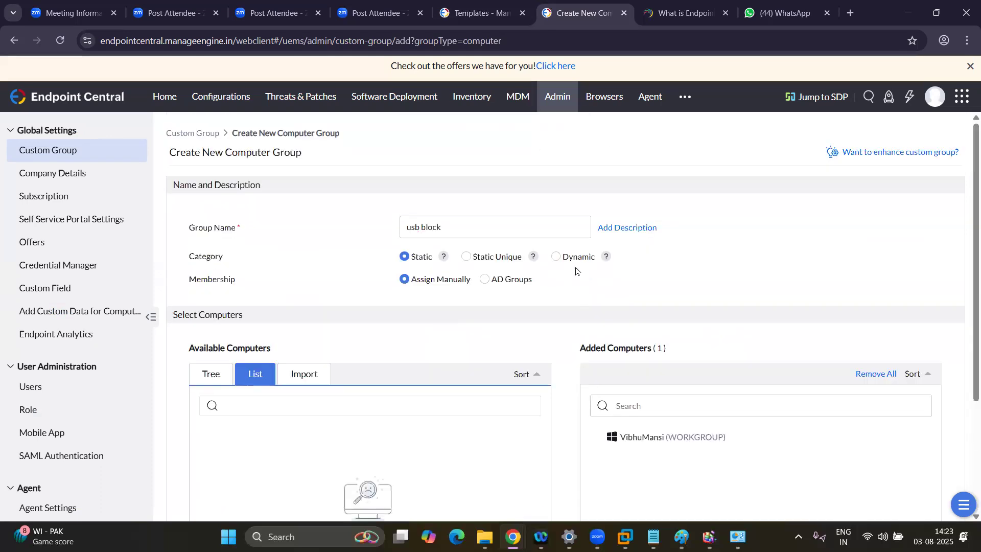
{"action": "scroll", "coordinate": [569, 424], "scroll_direction": "down", "scroll_amount": 3}
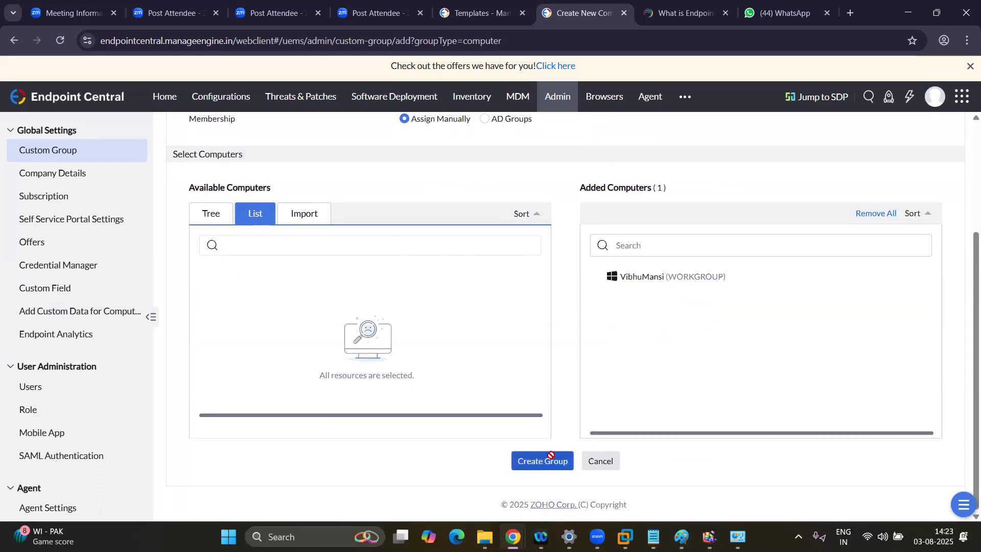
{"action": "left_click", "coordinate": [521, 457]}
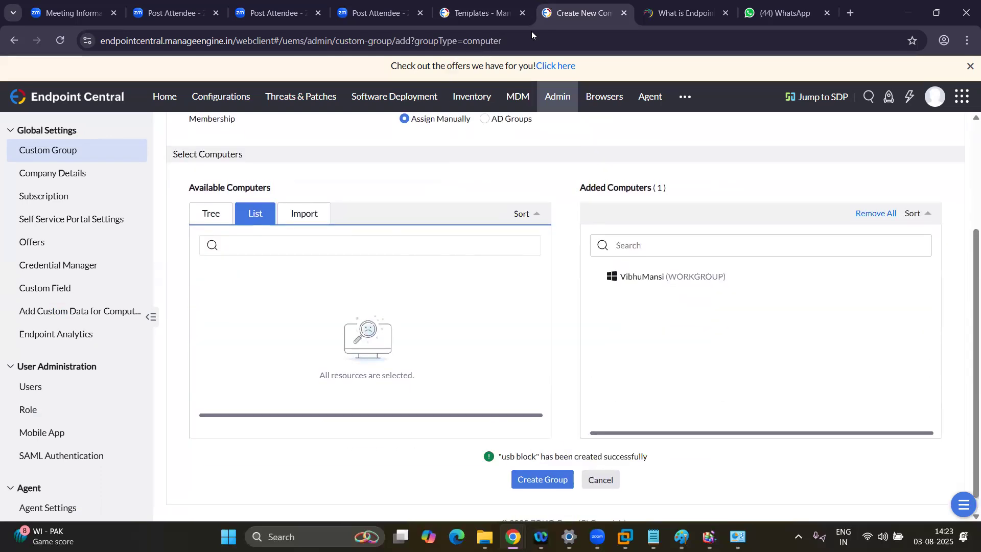
Step: Return to the USB configuration and try to filter the target's computers by a custom group
{"action": "left_click", "coordinate": [491, 17]}
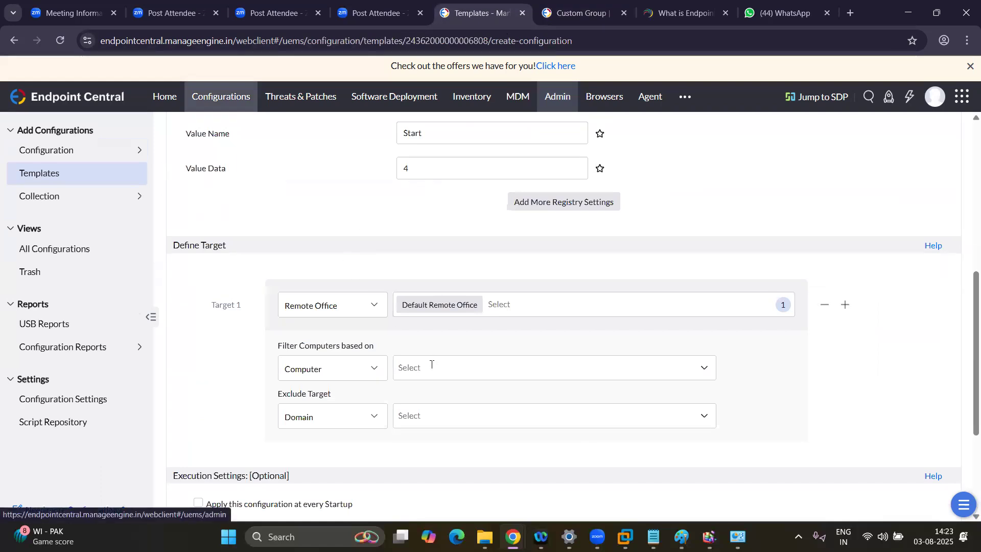
{"action": "left_click", "coordinate": [369, 373]}
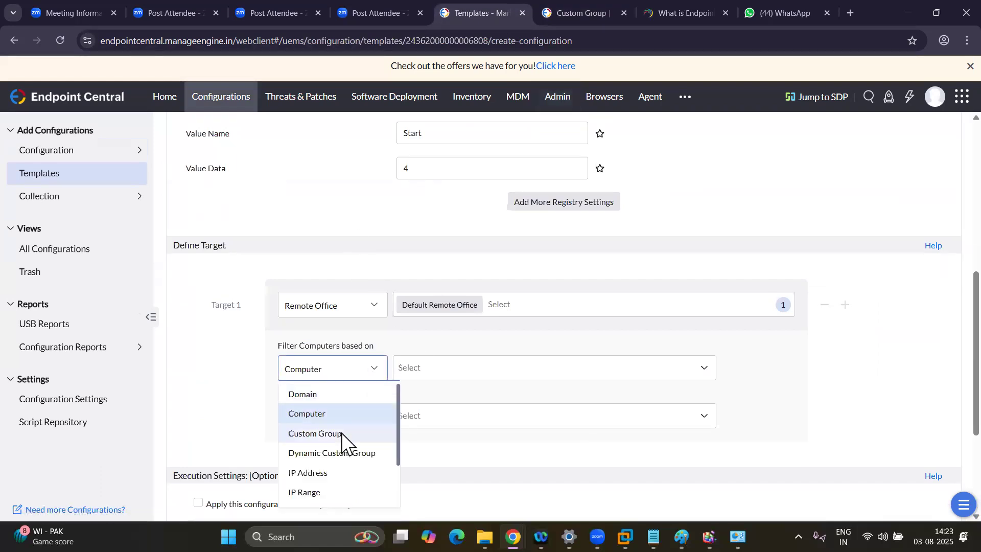
{"action": "left_click", "coordinate": [322, 433]}
{"action": "left_click", "coordinate": [442, 373]}
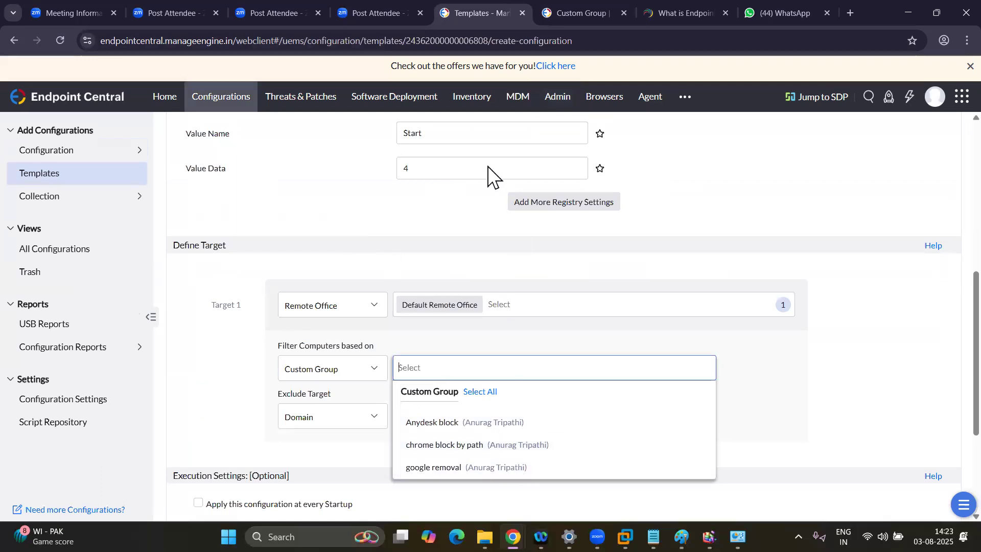
Step: Reload the Custom Group page and the USB configuration page to refresh the list of available groups
{"action": "left_click", "coordinate": [577, 17]}
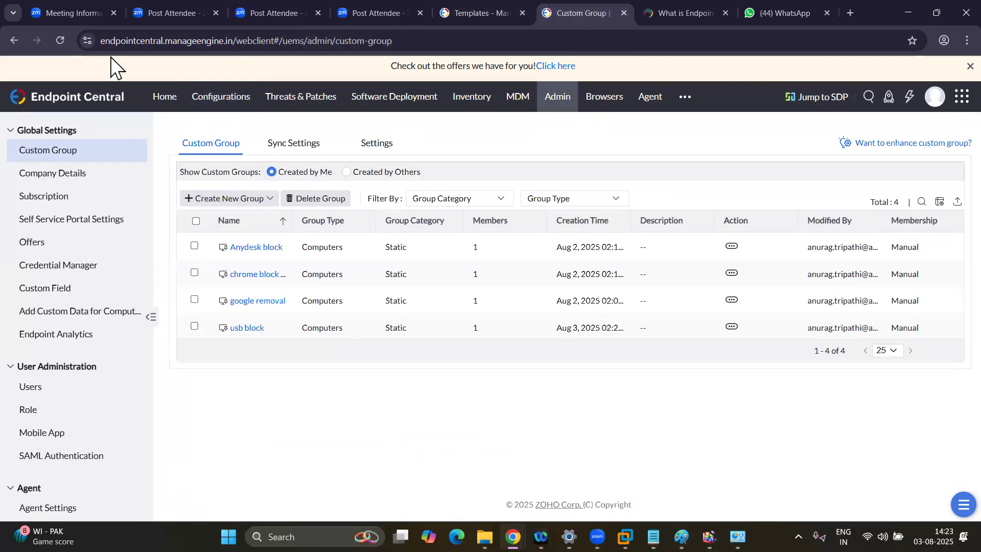
{"action": "left_click", "coordinate": [60, 41]}
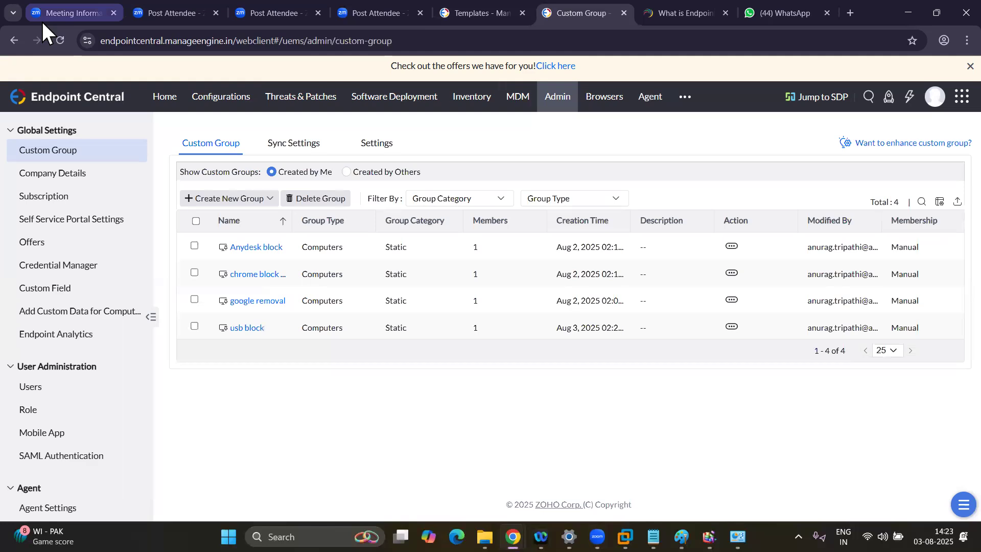
{"action": "left_click", "coordinate": [936, 4]}
{"action": "left_click", "coordinate": [455, 70]}
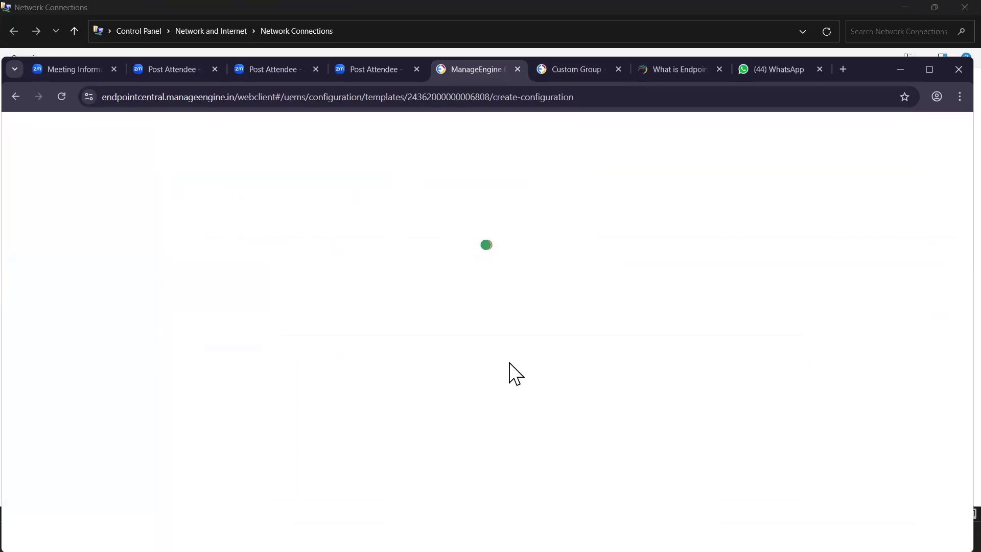
Step: Set the configuration's deployment target to the remote office Default Remote Office
{"action": "scroll", "coordinate": [509, 362], "scroll_direction": "down", "scroll_amount": 8}
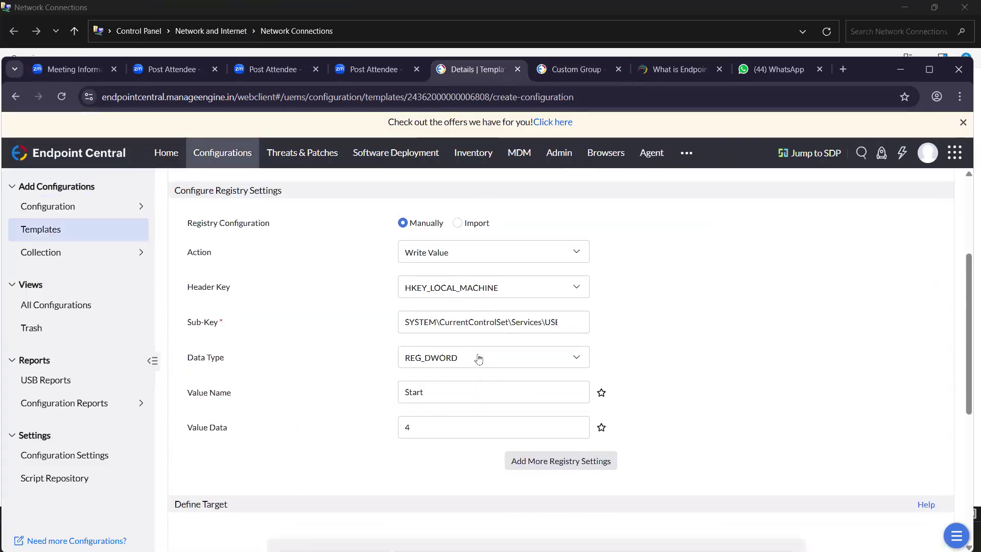
{"action": "left_click", "coordinate": [373, 357]}
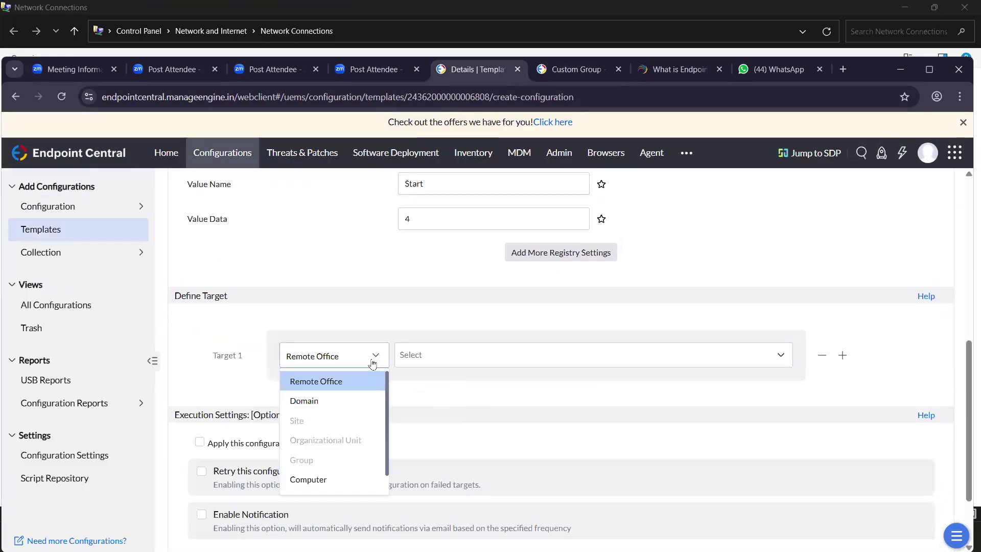
{"action": "left_click", "coordinate": [428, 356]}
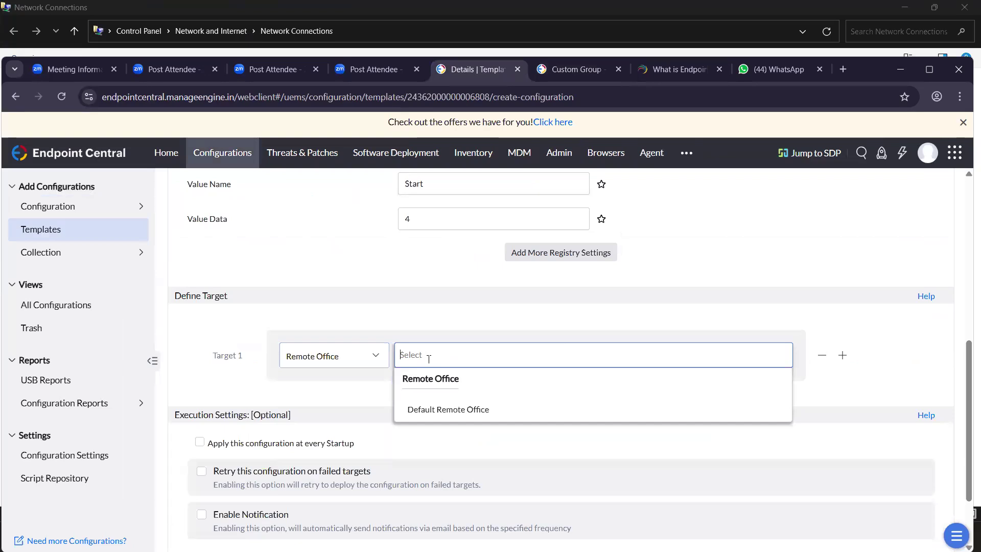
{"action": "left_click", "coordinate": [435, 411]}
Step: Filter the target's computers by Custom Group and select the "usb block" group
{"action": "left_click", "coordinate": [364, 427]}
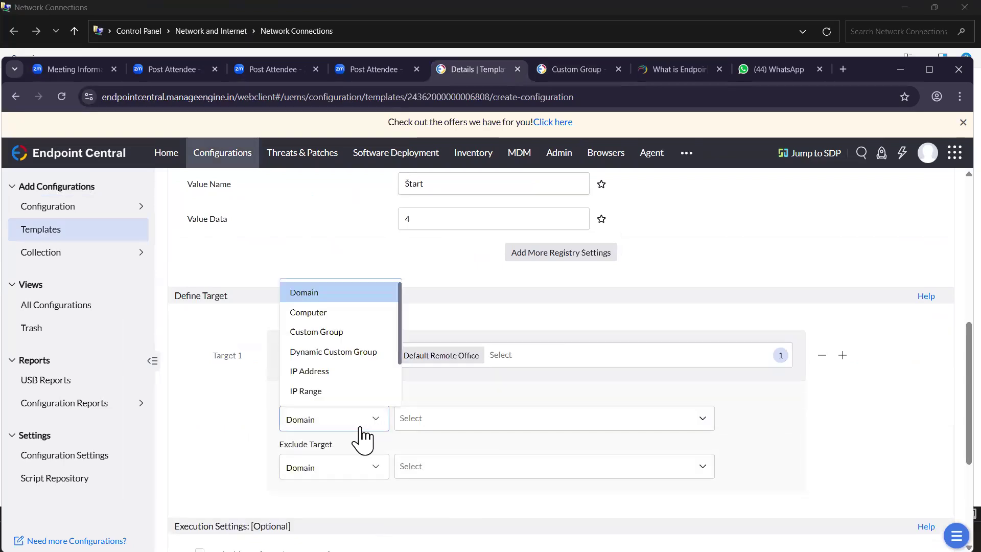
{"action": "left_click", "coordinate": [333, 338]}
{"action": "left_click", "coordinate": [427, 421]}
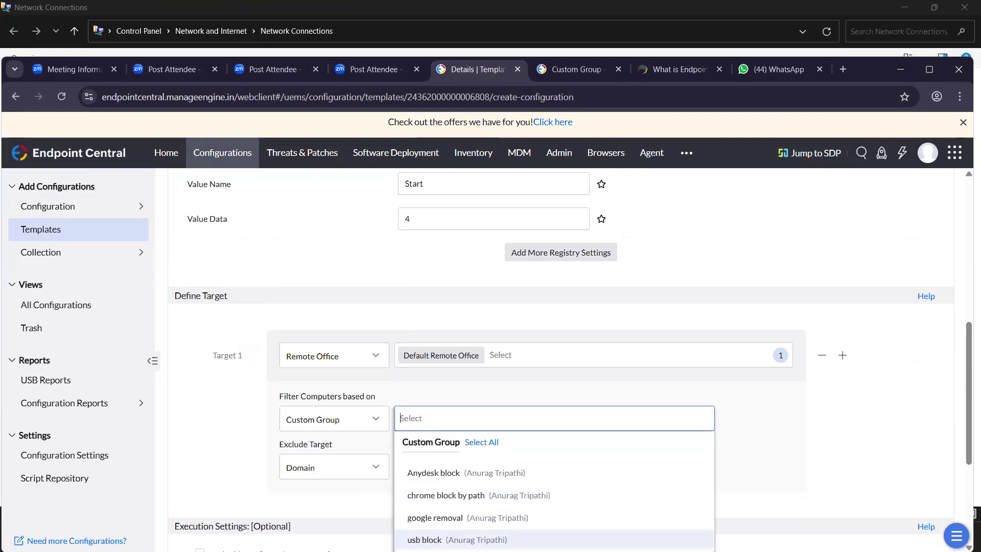
{"action": "left_click", "coordinate": [433, 539]}
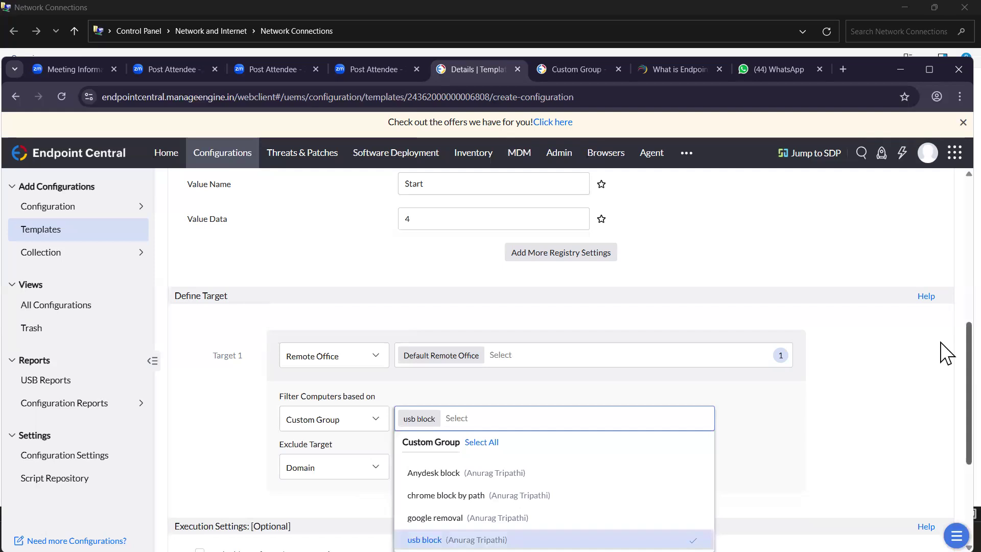
{"action": "scroll", "coordinate": [945, 398], "scroll_direction": "down", "scroll_amount": 4}
{"action": "left_click", "coordinate": [796, 297]}
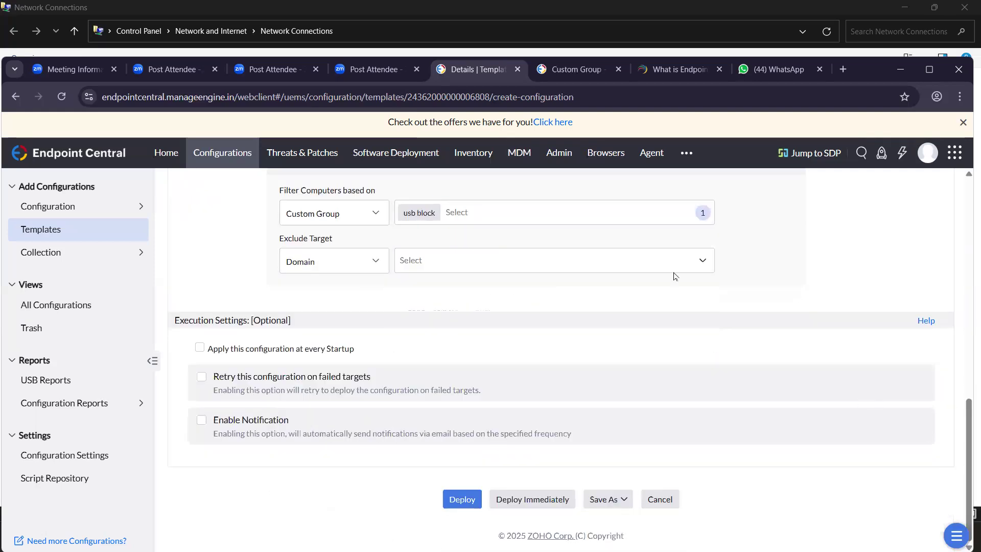
Step: Examine the exclusion target choices, the option to apply the configuration at every startup, and the configuration's remaining settings
{"action": "left_click", "coordinate": [468, 261]}
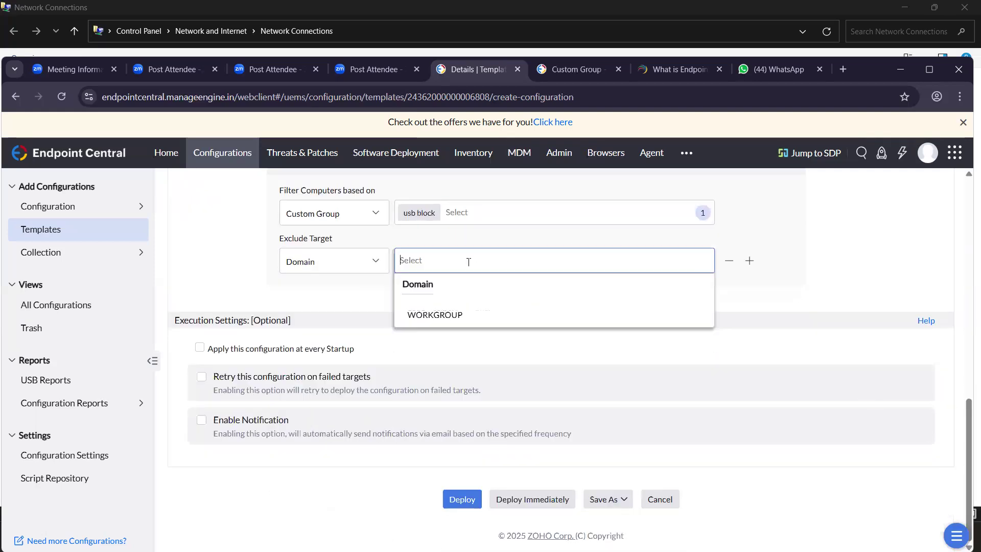
{"action": "left_click", "coordinate": [366, 265]}
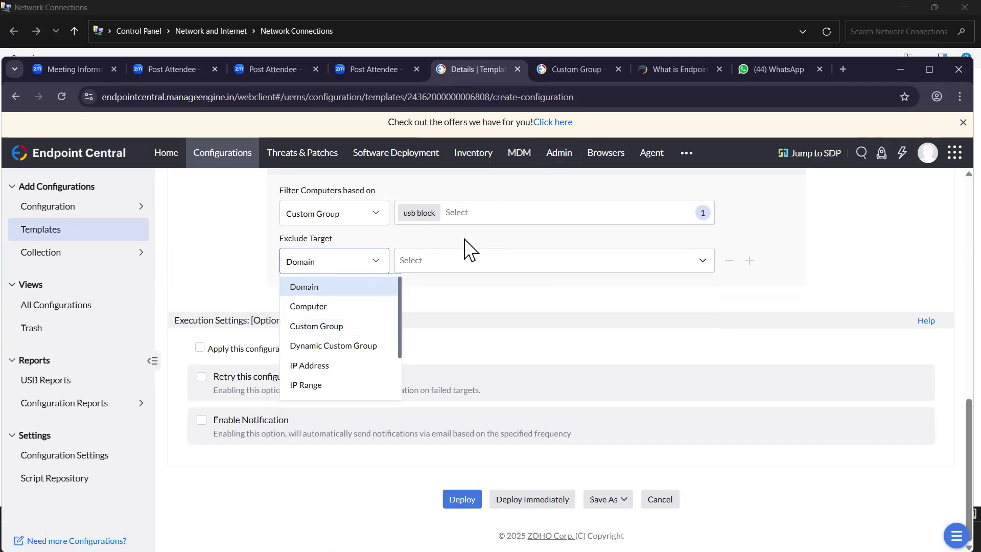
{"action": "left_click", "coordinate": [458, 261]}
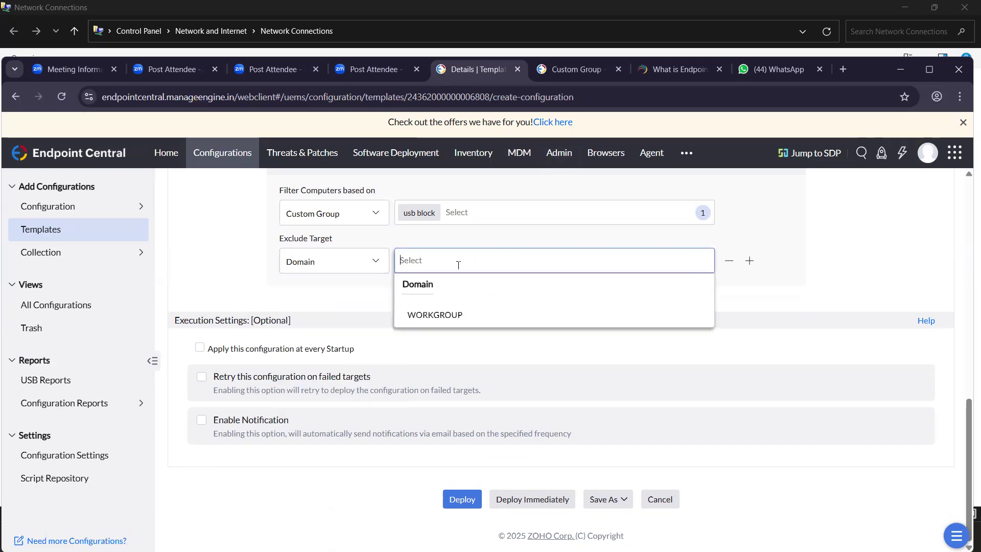
{"action": "left_click", "coordinate": [769, 301]}
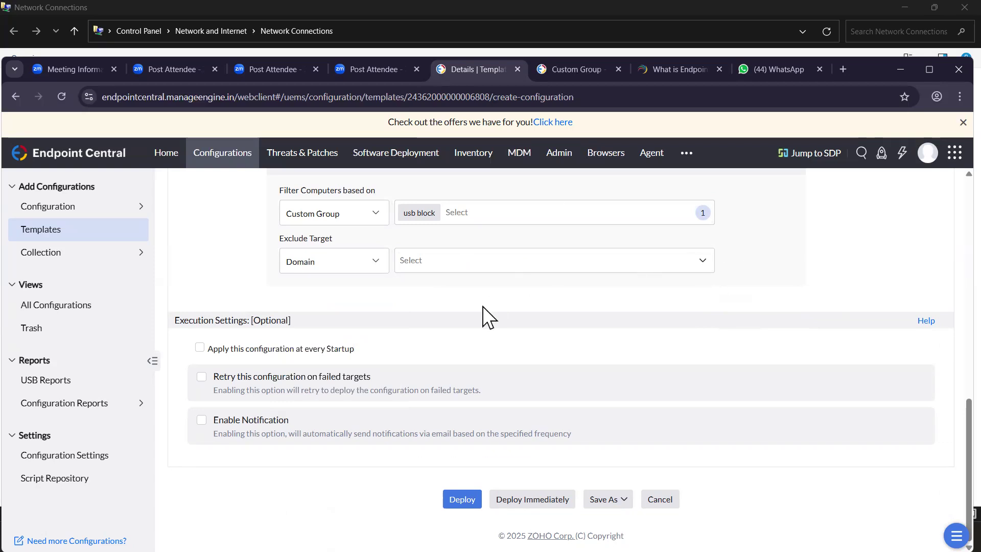
{"action": "left_click", "coordinate": [202, 348]}
{"action": "left_click", "coordinate": [200, 348]}
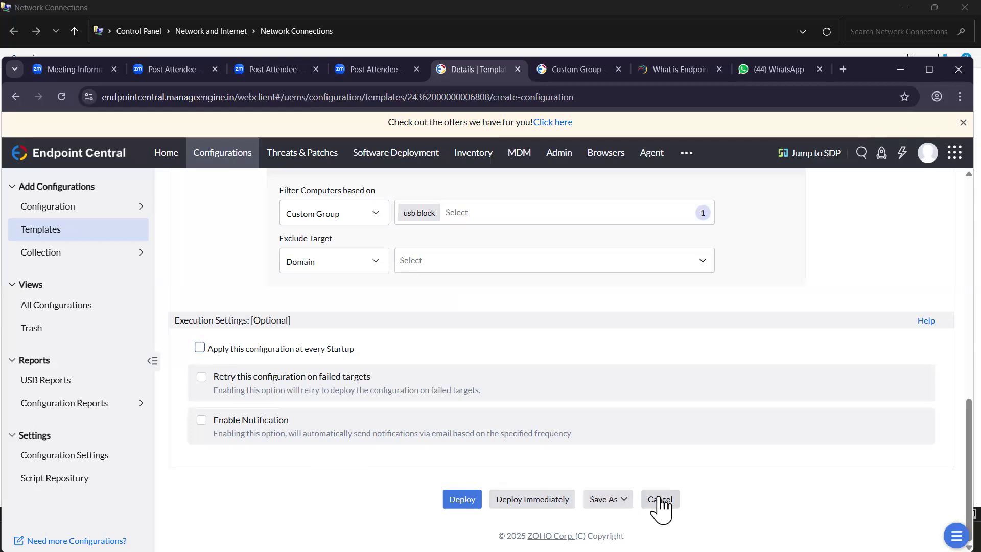
{"action": "scroll", "coordinate": [651, 440], "scroll_direction": "up", "scroll_amount": 8}
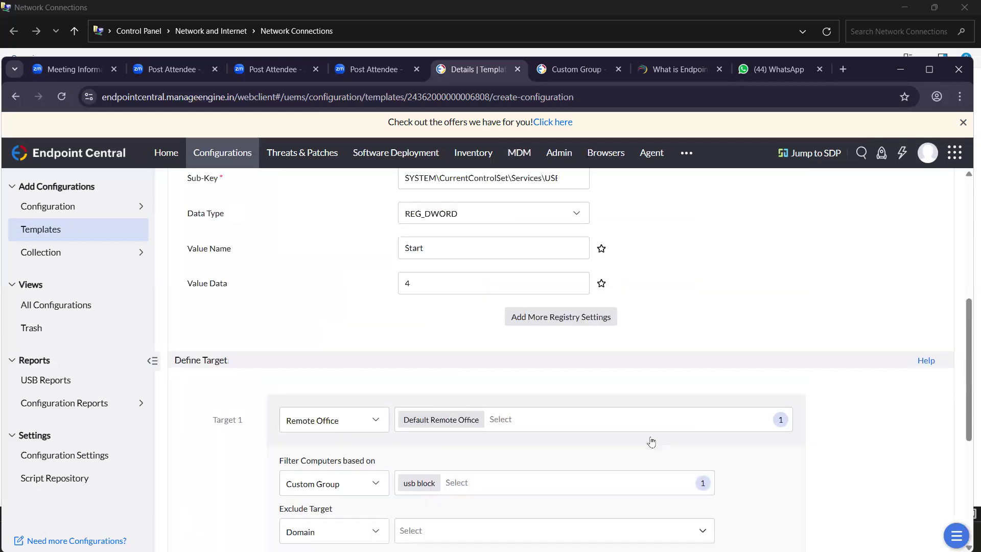
{"action": "scroll", "coordinate": [575, 261], "scroll_direction": "up", "scroll_amount": 4}
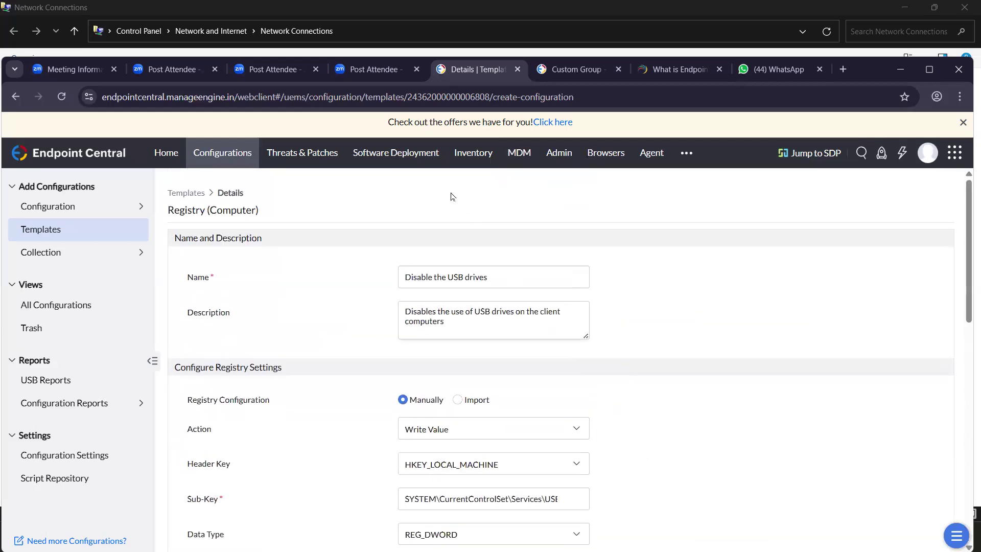
Step: Go back to the predefined configuration templates and filter them by the USB Security category
{"action": "left_click", "coordinate": [51, 229]}
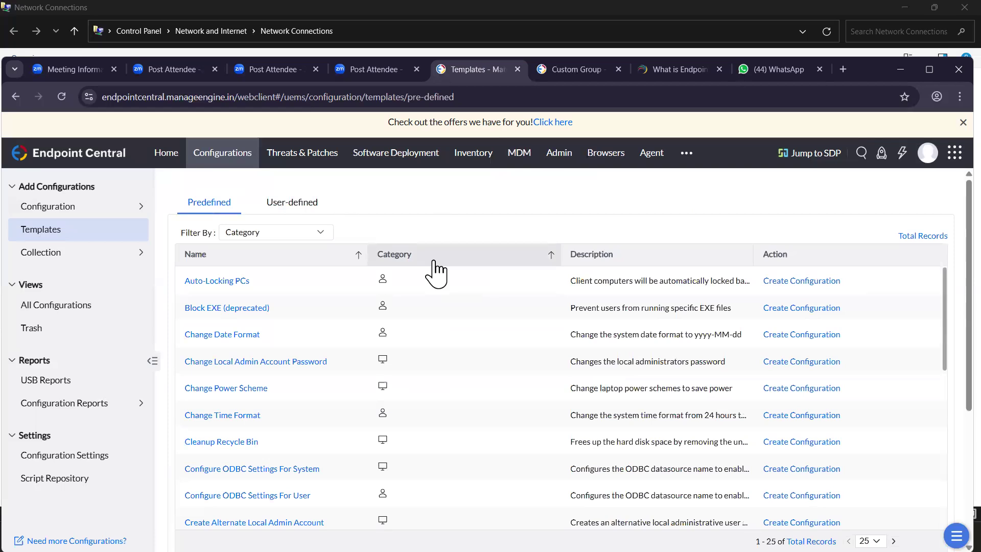
{"action": "left_click", "coordinate": [258, 235]}
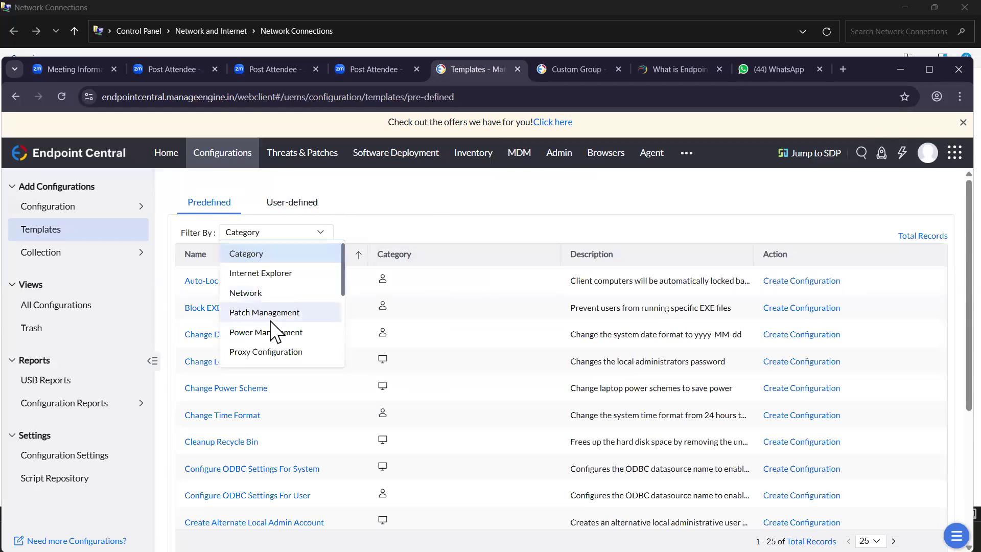
{"action": "scroll", "coordinate": [271, 320], "scroll_direction": "down", "scroll_amount": 1}
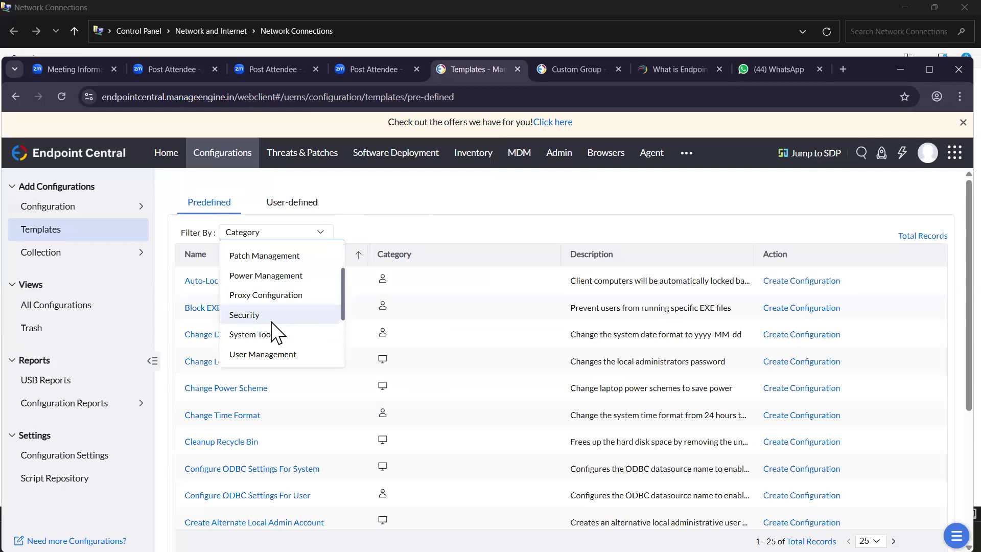
{"action": "scroll", "coordinate": [279, 350], "scroll_direction": "down", "scroll_amount": 2}
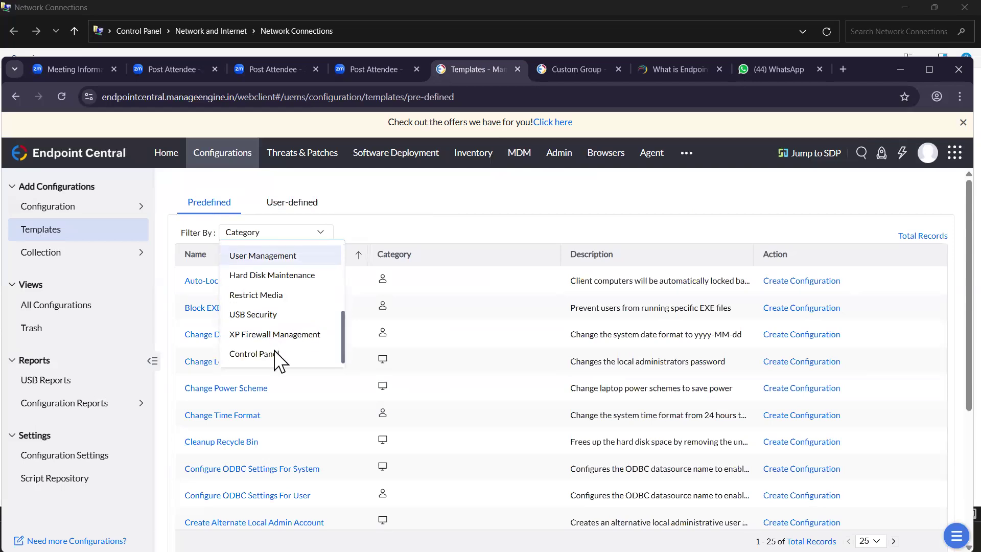
{"action": "left_click", "coordinate": [267, 318]}
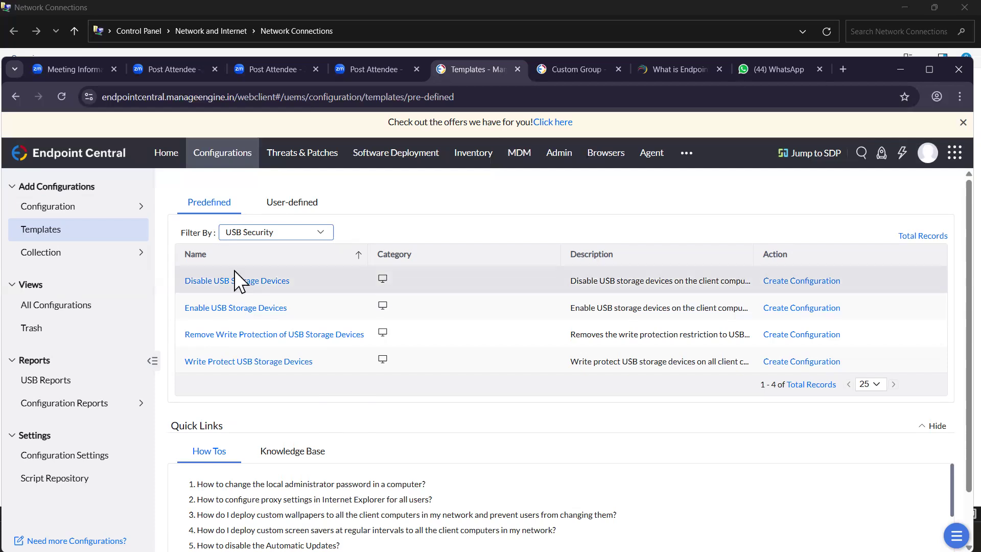
Step: Browse all configurations and view the summary of the most recent Change Local Admin Account Password configuration
{"action": "left_click", "coordinate": [213, 156]}
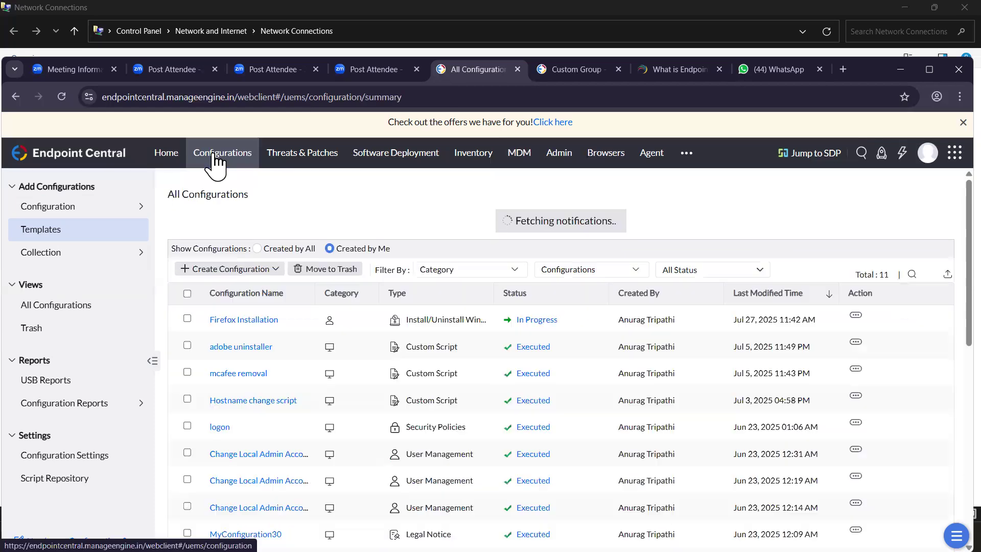
{"action": "scroll", "coordinate": [244, 437], "scroll_direction": "down", "scroll_amount": 1}
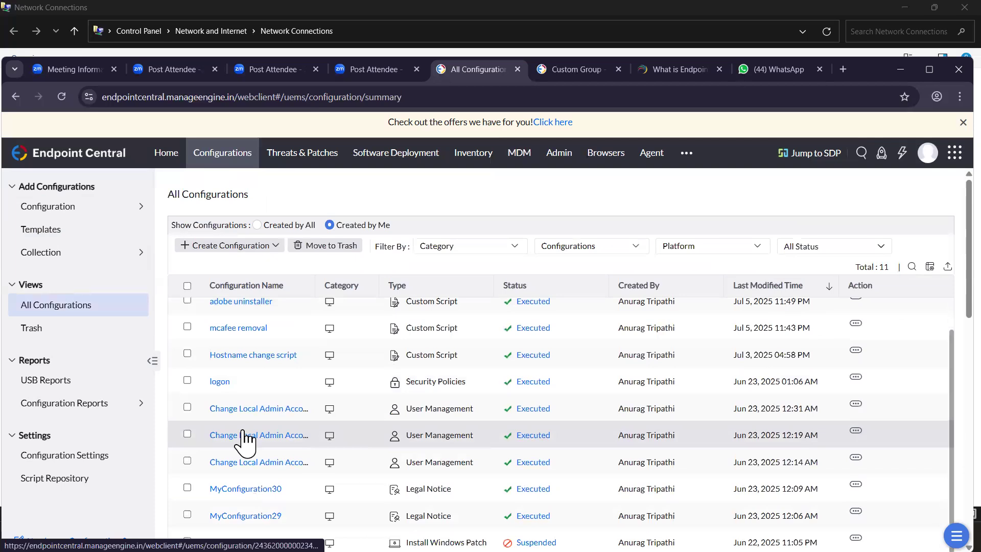
{"action": "scroll", "coordinate": [245, 437], "scroll_direction": "up", "scroll_amount": 1}
{"action": "scroll", "coordinate": [244, 437], "scroll_direction": "down", "scroll_amount": 1}
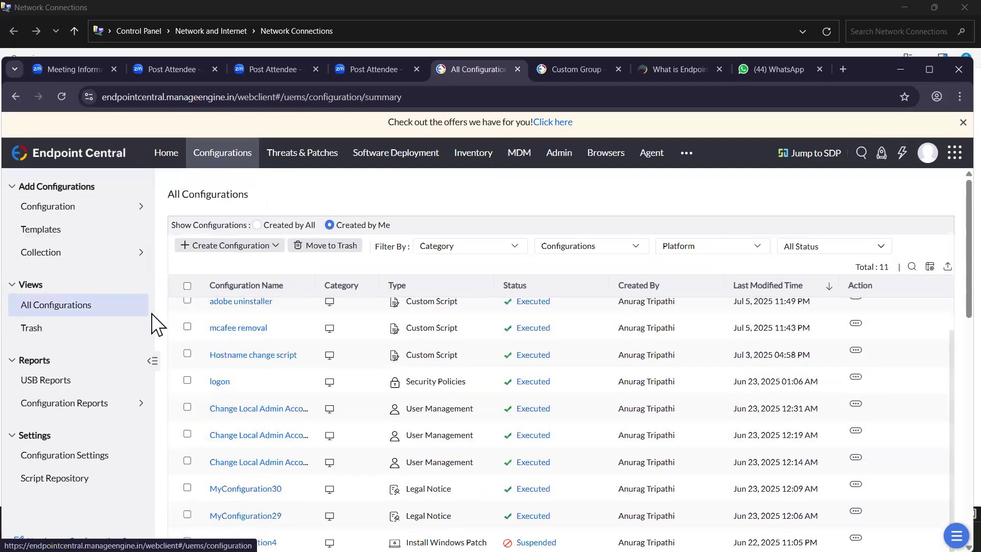
{"action": "scroll", "coordinate": [243, 336], "scroll_direction": "up", "scroll_amount": 1}
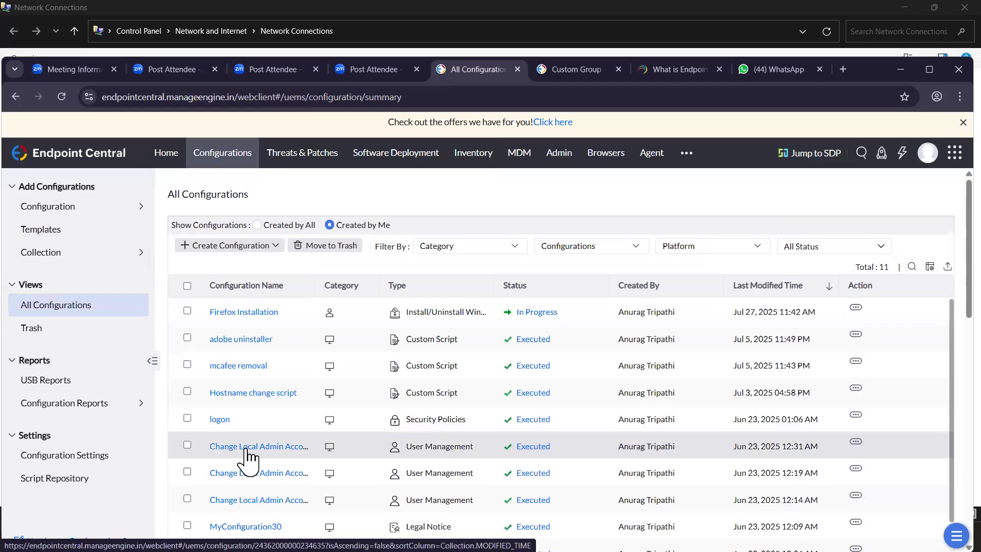
{"action": "left_click", "coordinate": [272, 448]}
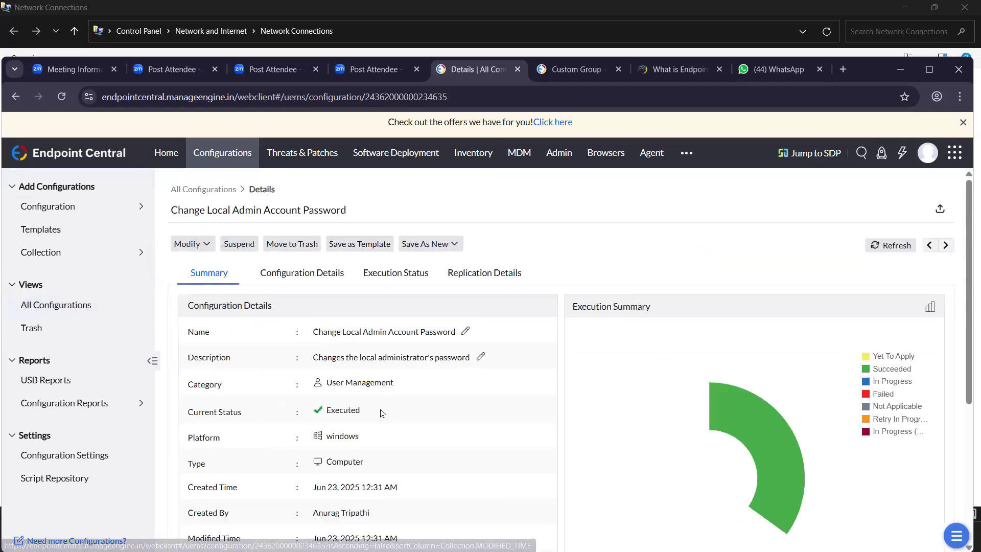
{"action": "scroll", "coordinate": [513, 428], "scroll_direction": "down", "scroll_amount": 1}
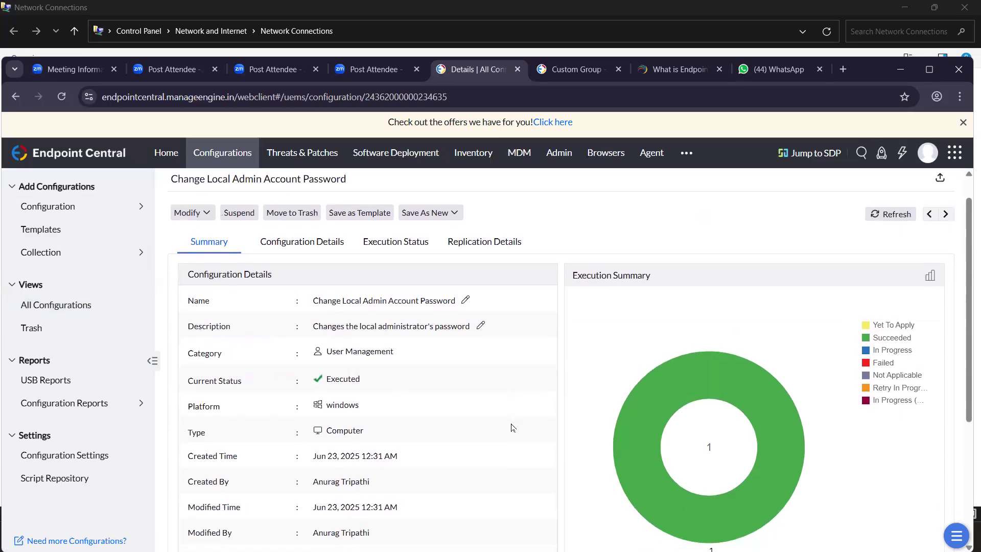
Step: Examine the user management details of the Change Local Admin Account Password configuration and its summary down to the target scope
{"action": "scroll", "coordinate": [513, 428], "scroll_direction": "up", "scroll_amount": 1}
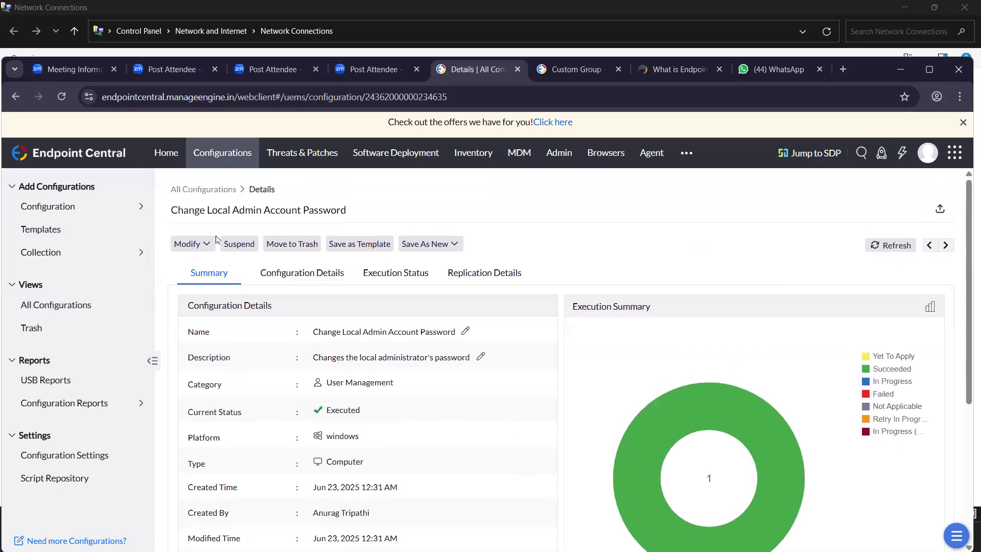
{"action": "left_click", "coordinate": [319, 276]}
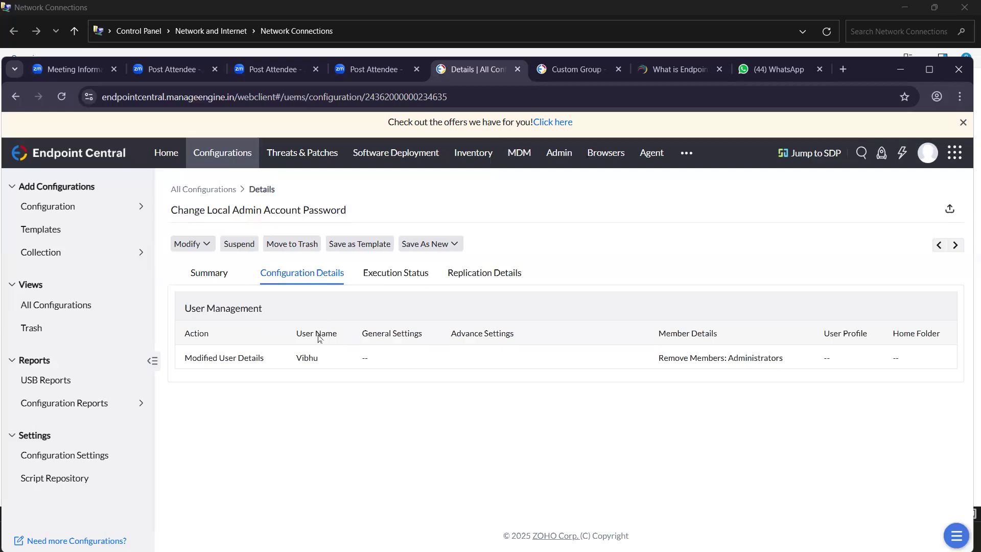
{"action": "left_click", "coordinate": [207, 271]}
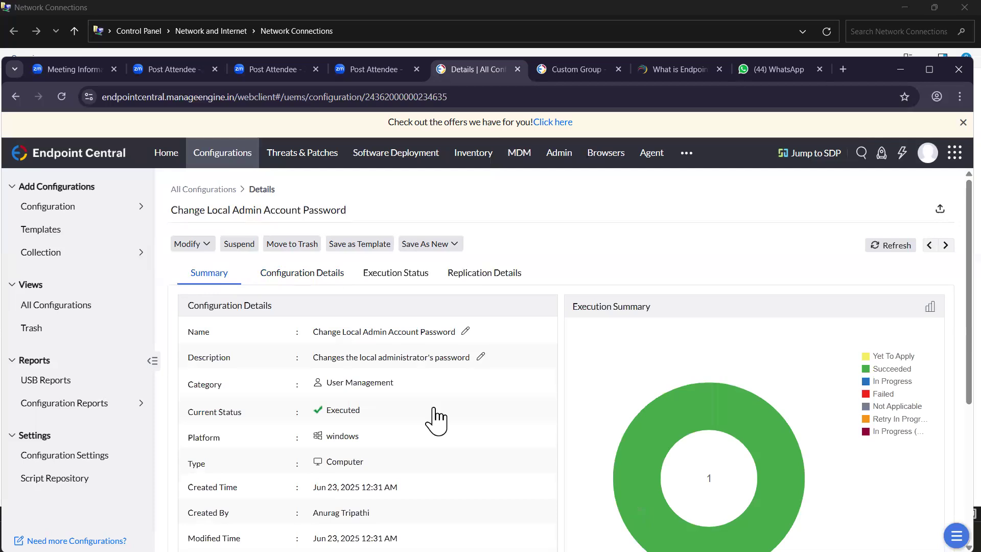
{"action": "scroll", "coordinate": [435, 419], "scroll_direction": "down", "scroll_amount": 1}
{"action": "scroll", "coordinate": [435, 419], "scroll_direction": "down", "scroll_amount": 3}
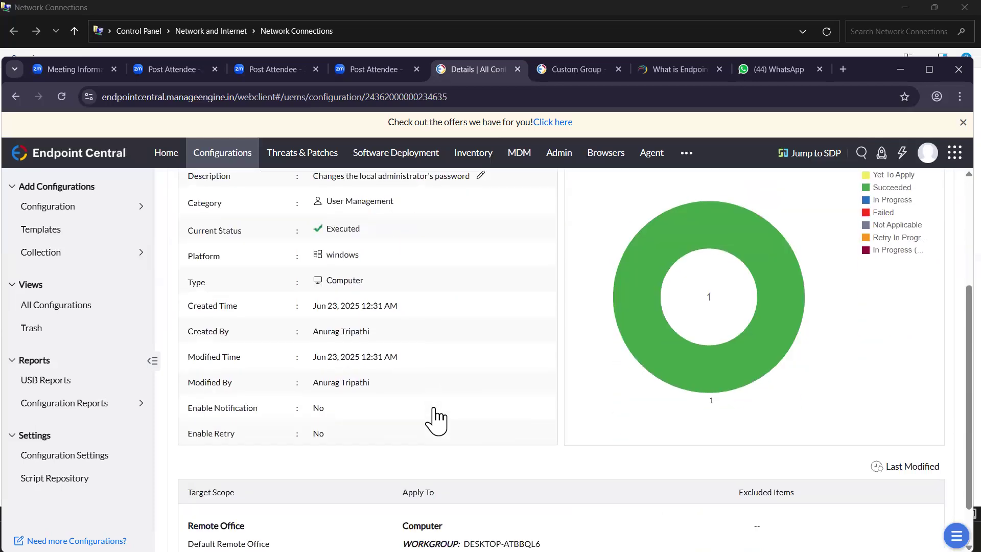
{"action": "scroll", "coordinate": [410, 408], "scroll_direction": "up", "scroll_amount": 3}
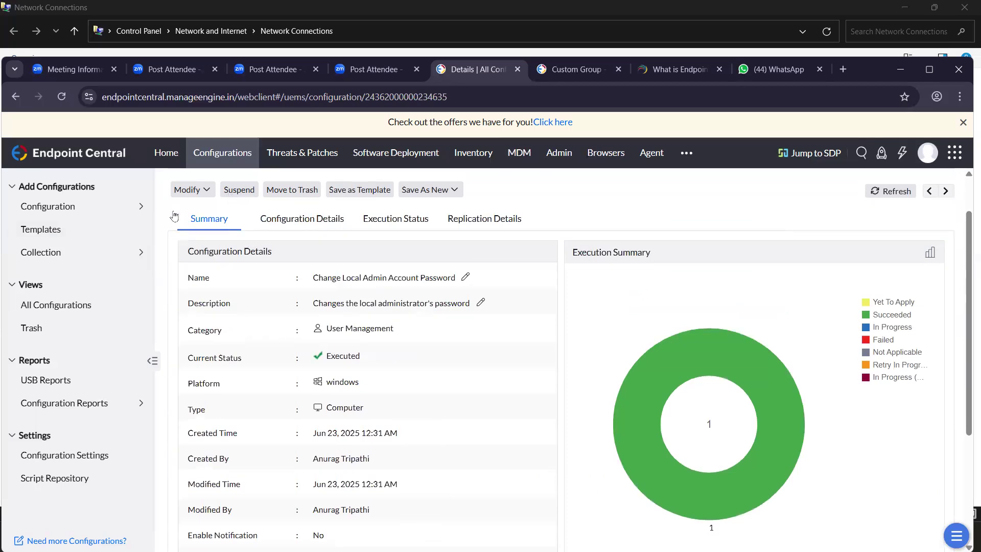
Step: Return to the predefined configuration templates and look through the unfiltered template list
{"action": "left_click", "coordinate": [225, 165]}
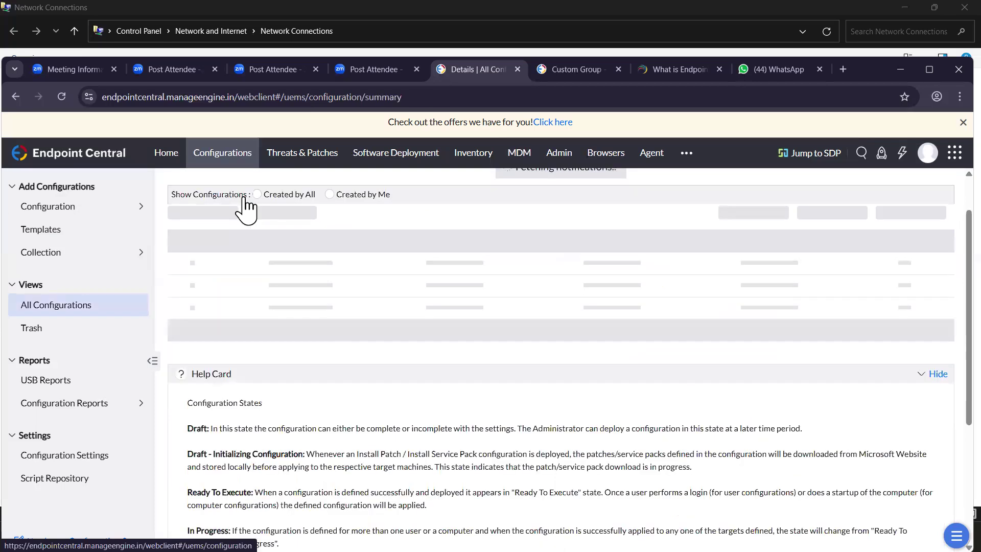
{"action": "left_click", "coordinate": [41, 233]}
{"action": "scroll", "coordinate": [280, 404], "scroll_direction": "down", "scroll_amount": 2}
{"action": "scroll", "coordinate": [280, 403], "scroll_direction": "down", "scroll_amount": 3}
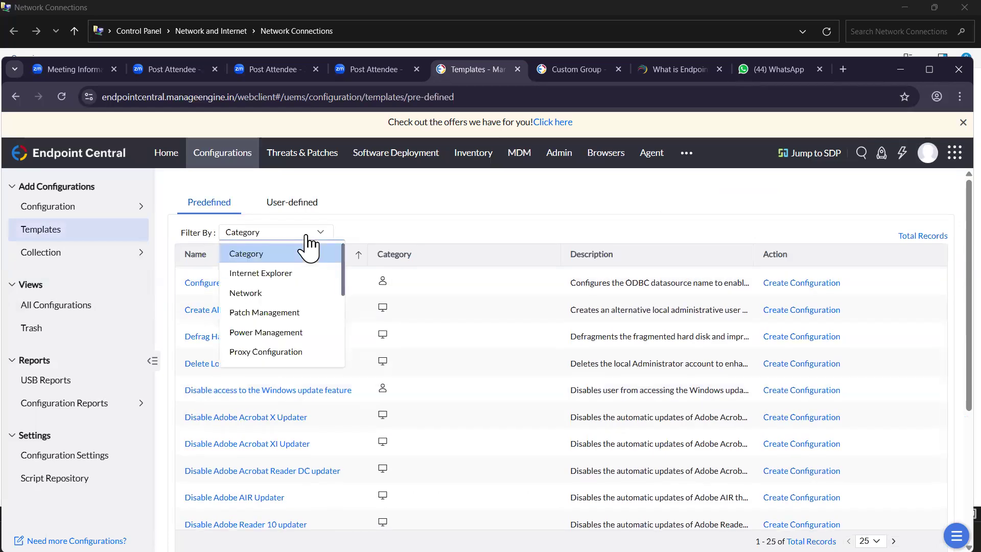
{"action": "left_click", "coordinate": [417, 209]}
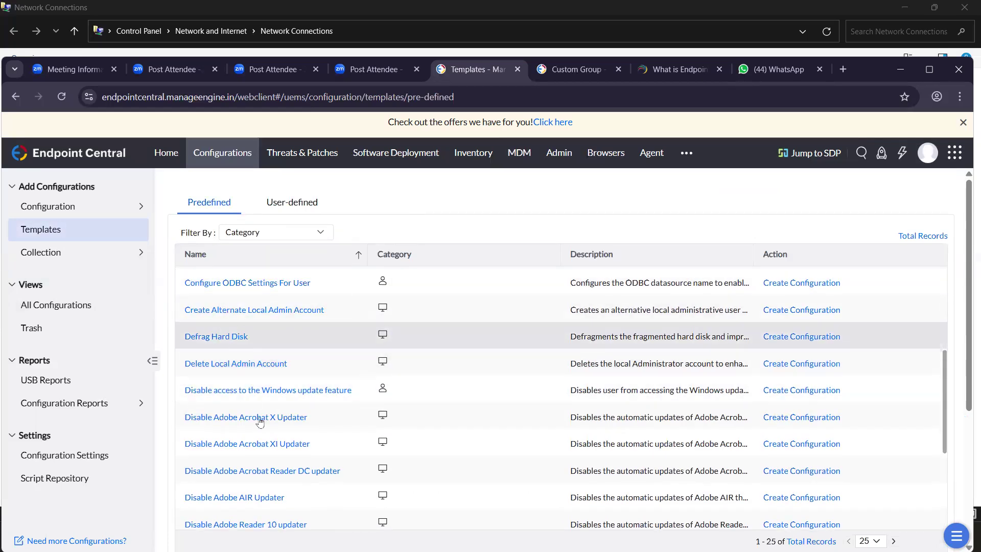
{"action": "scroll", "coordinate": [263, 438], "scroll_direction": "down", "scroll_amount": 3}
{"action": "scroll", "coordinate": [264, 432], "scroll_direction": "down", "scroll_amount": 2}
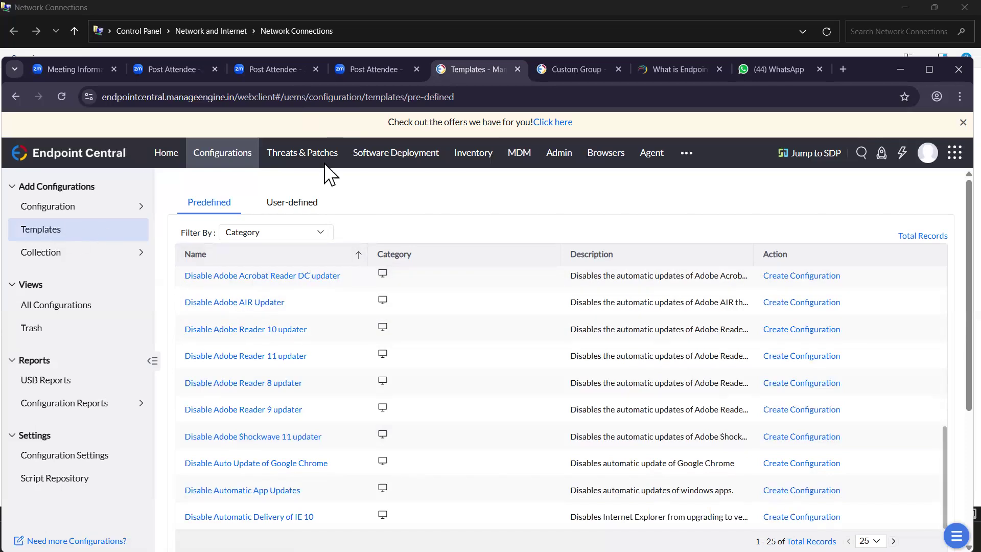
Step: View the configuration types available for Windows and look through the predefined templates again
{"action": "left_click", "coordinate": [81, 214]}
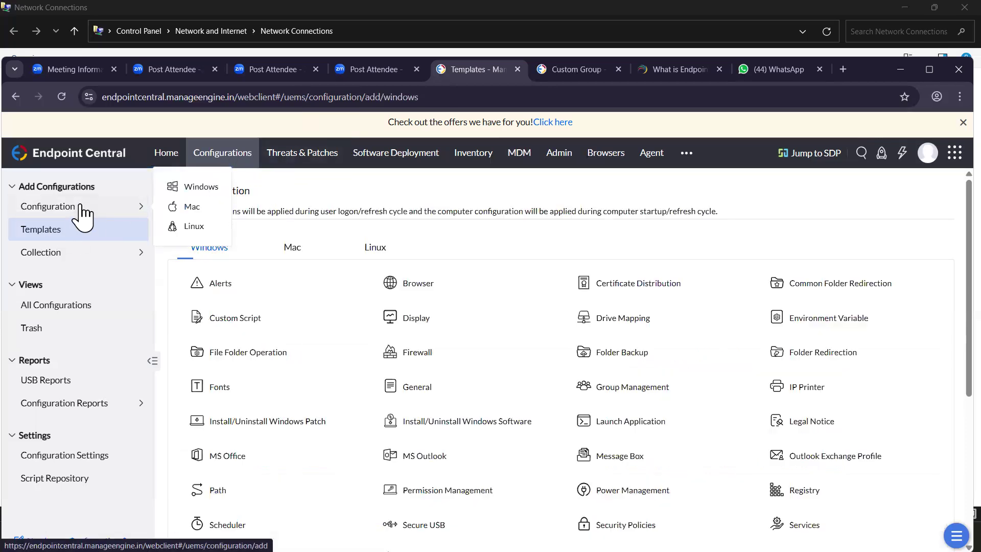
{"action": "mouse_move", "coordinate": [282, 331]}
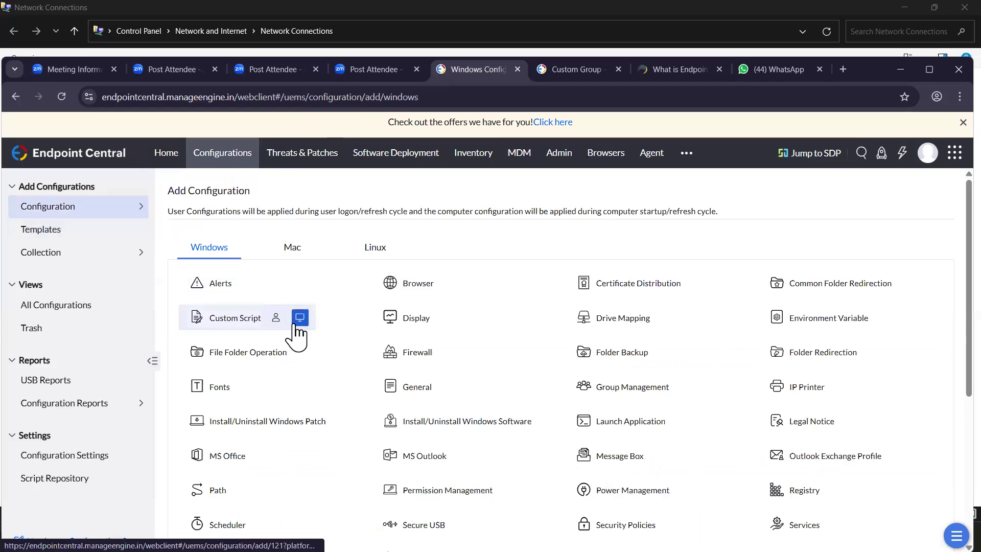
{"action": "left_click", "coordinate": [47, 234]}
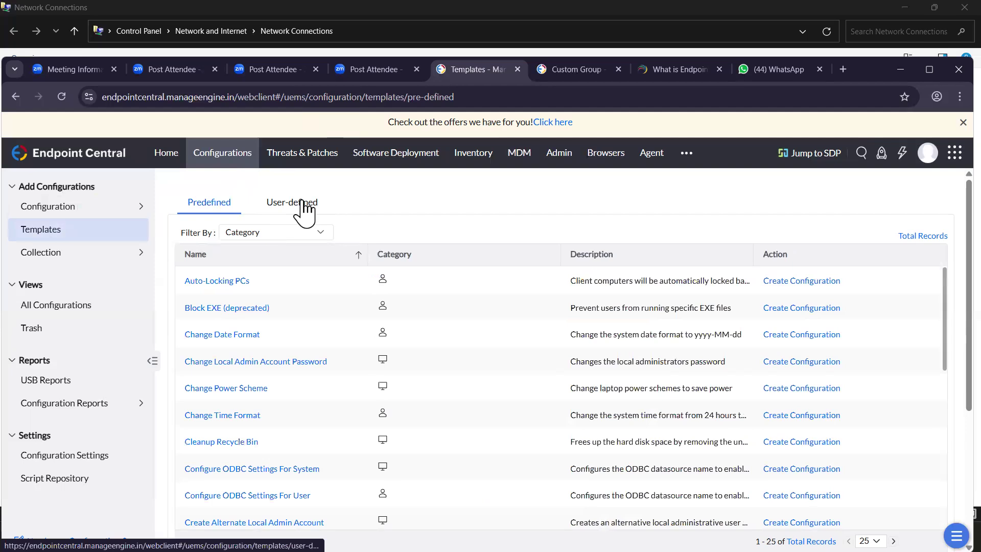
{"action": "scroll", "coordinate": [276, 404], "scroll_direction": "down", "scroll_amount": 7}
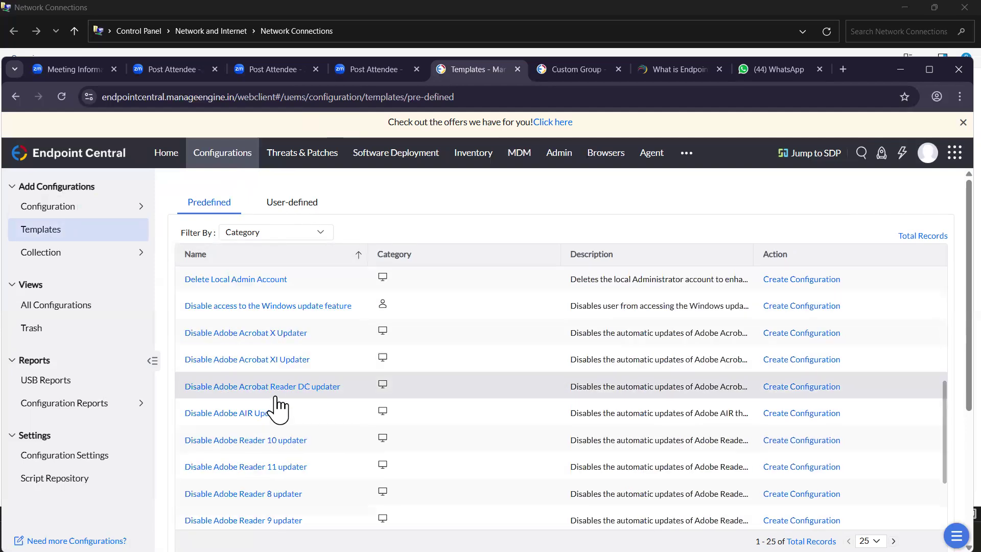
{"action": "scroll", "coordinate": [278, 407], "scroll_direction": "down", "scroll_amount": 2}
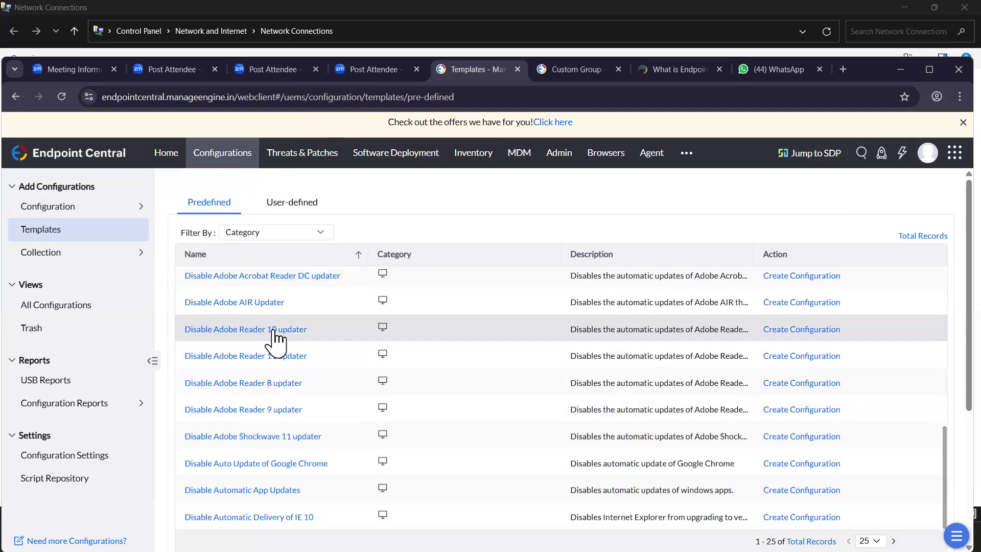
{"action": "scroll", "coordinate": [272, 332], "scroll_direction": "up", "scroll_amount": 2}
{"action": "scroll", "coordinate": [273, 337], "scroll_direction": "up", "scroll_amount": 6}
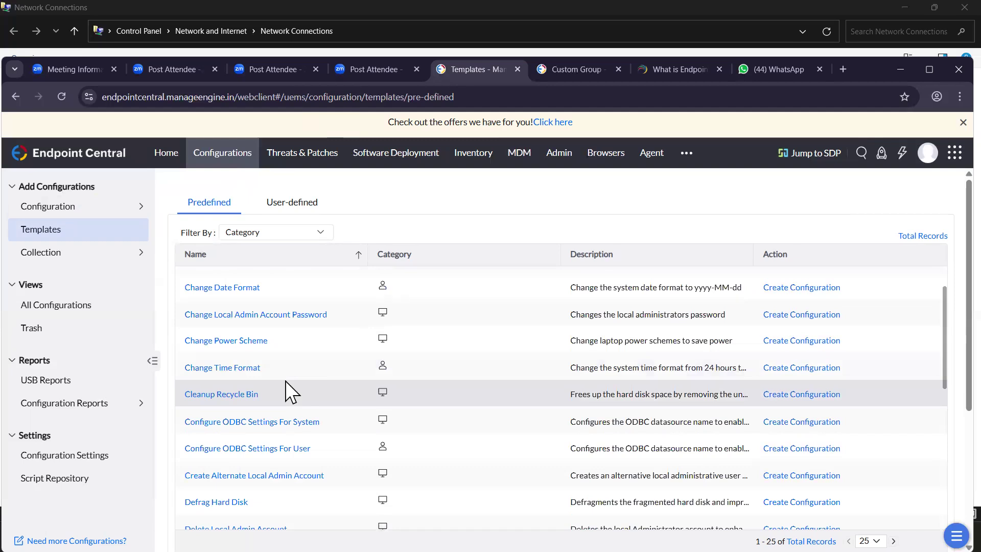
Step: Examine the agent summary, including OS platform, installation, version, live status and enrollment sections
{"action": "left_click", "coordinate": [651, 156]}
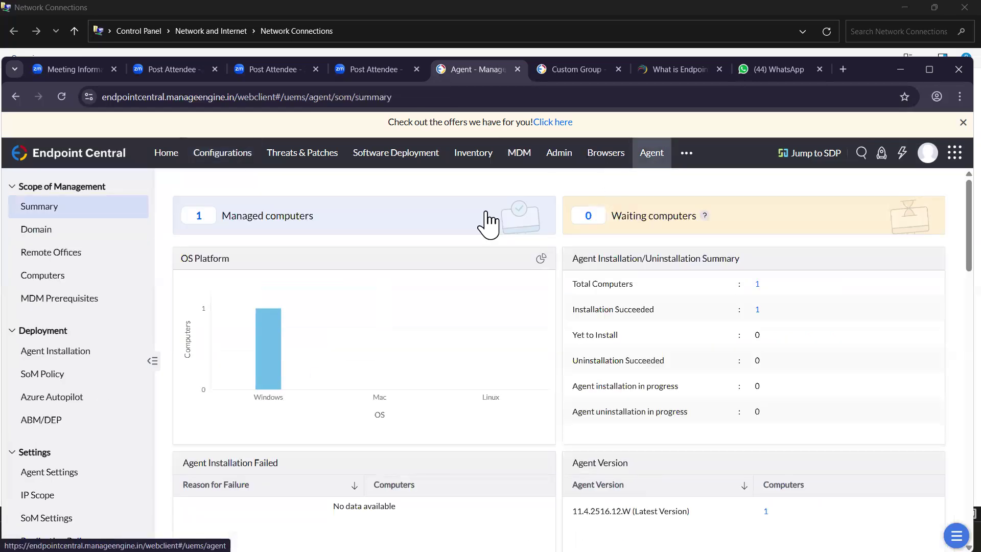
{"action": "scroll", "coordinate": [407, 415], "scroll_direction": "down", "scroll_amount": 2}
{"action": "scroll", "coordinate": [444, 398], "scroll_direction": "down", "scroll_amount": 2}
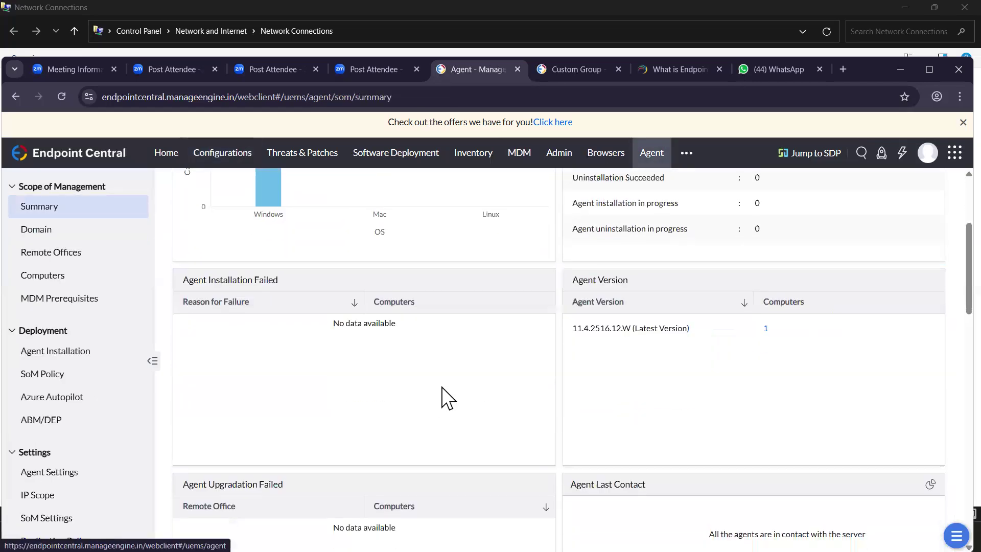
{"action": "scroll", "coordinate": [441, 387], "scroll_direction": "up", "scroll_amount": 3}
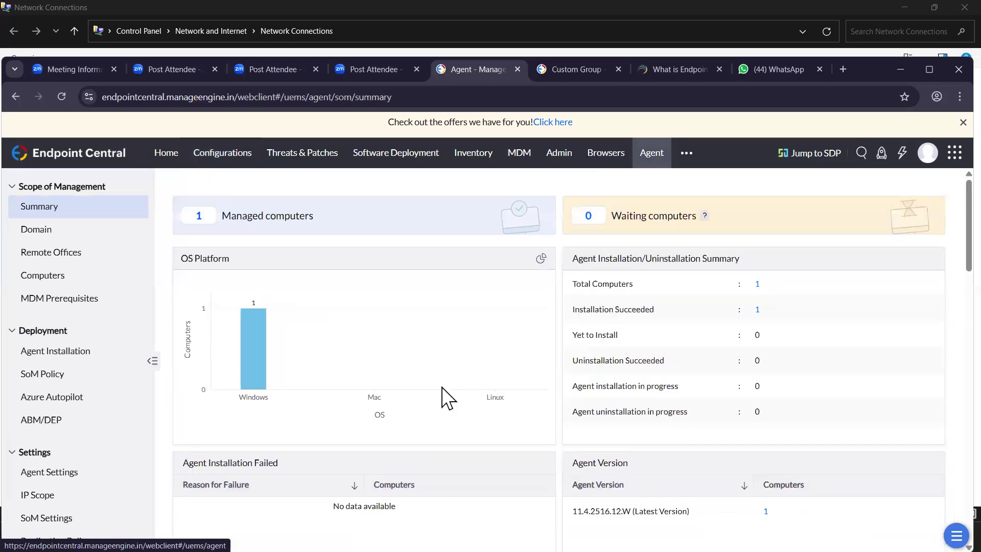
{"action": "scroll", "coordinate": [442, 387], "scroll_direction": "down", "scroll_amount": 4}
{"action": "scroll", "coordinate": [442, 387], "scroll_direction": "down", "scroll_amount": 15}
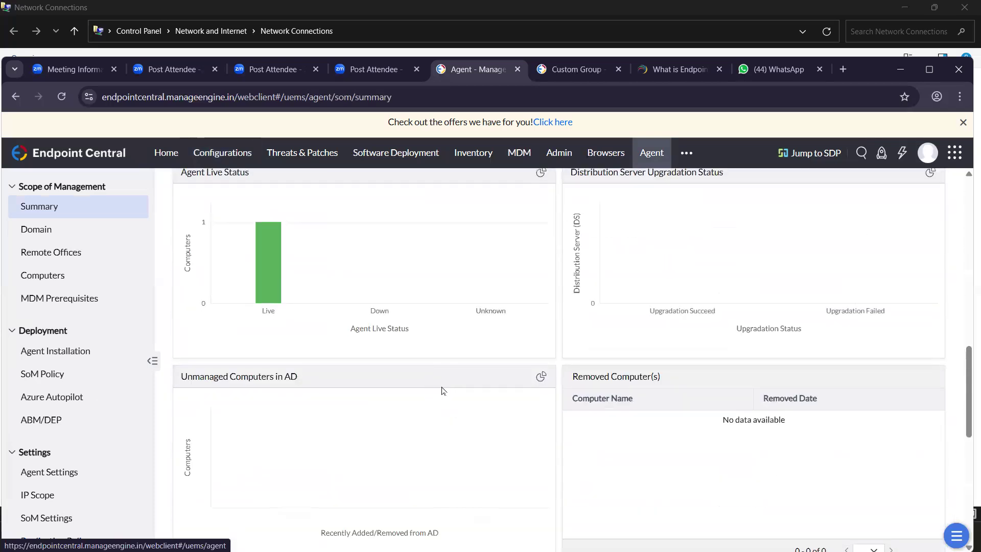
{"action": "scroll", "coordinate": [449, 398], "scroll_direction": "down", "scroll_amount": 2}
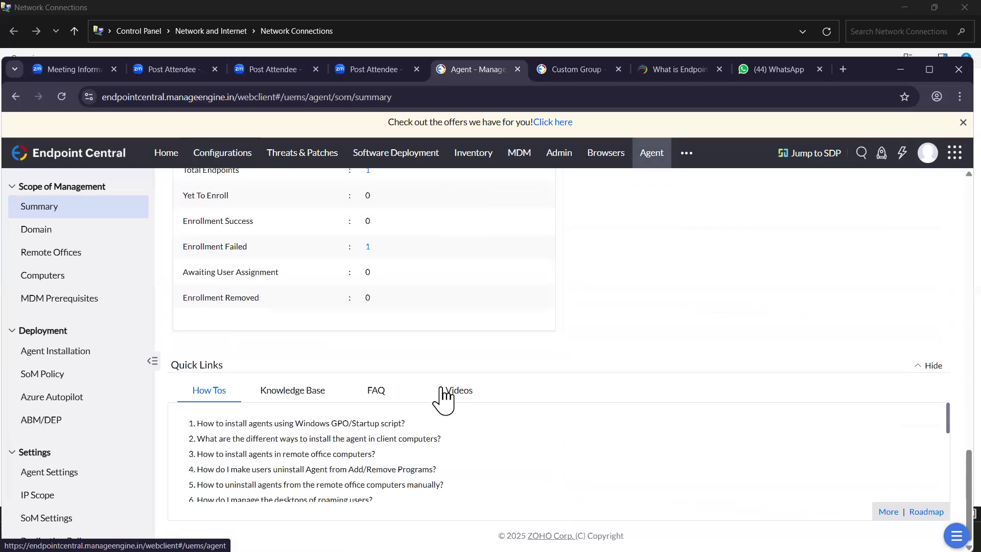
{"action": "scroll", "coordinate": [444, 396], "scroll_direction": "up", "scroll_amount": 8}
{"action": "scroll", "coordinate": [105, 471], "scroll_direction": "down", "scroll_amount": 1}
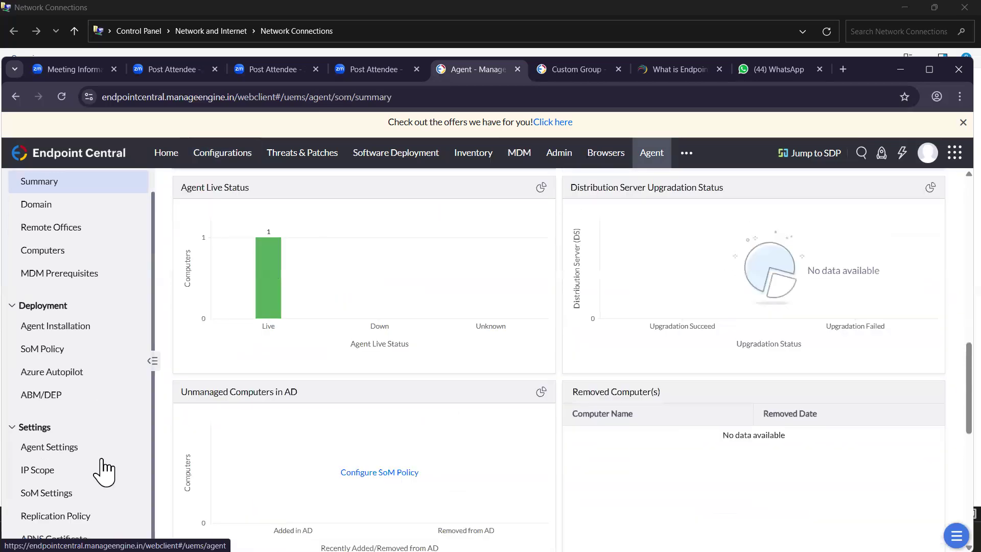
{"action": "scroll", "coordinate": [105, 471], "scroll_direction": "up", "scroll_amount": 1}
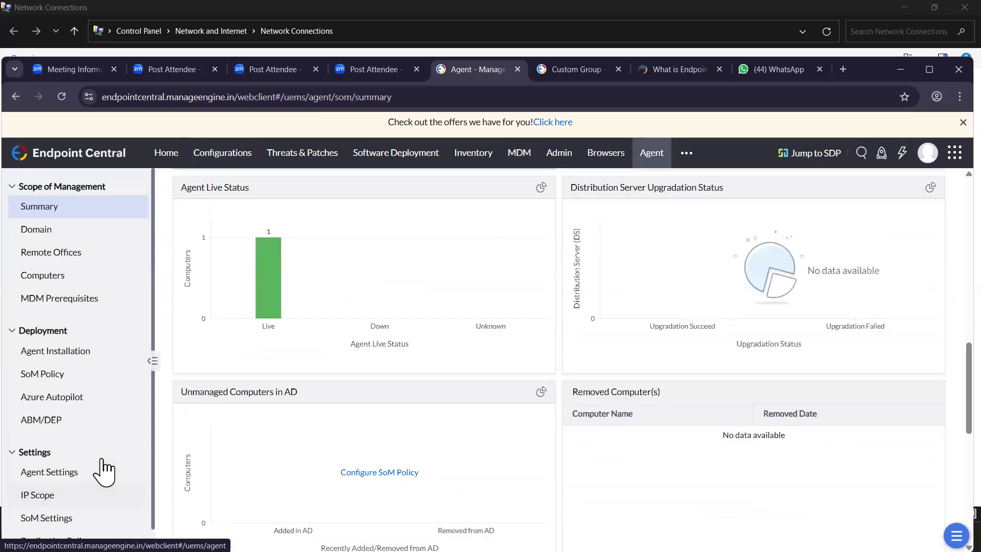
Step: Review the remote offices and the managed computers within the agent's scope of management
{"action": "left_click", "coordinate": [53, 259]}
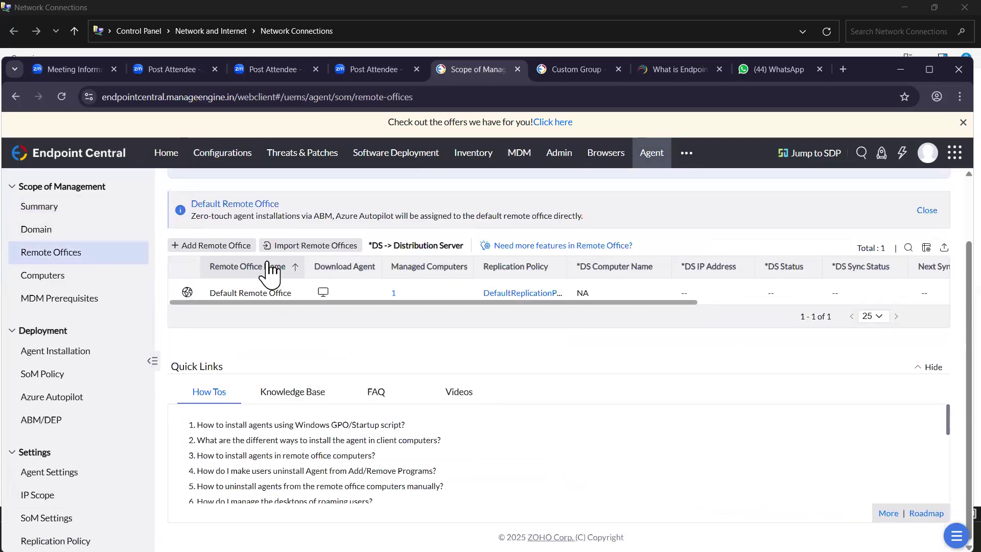
{"action": "scroll", "coordinate": [268, 271], "scroll_direction": "up", "scroll_amount": 2}
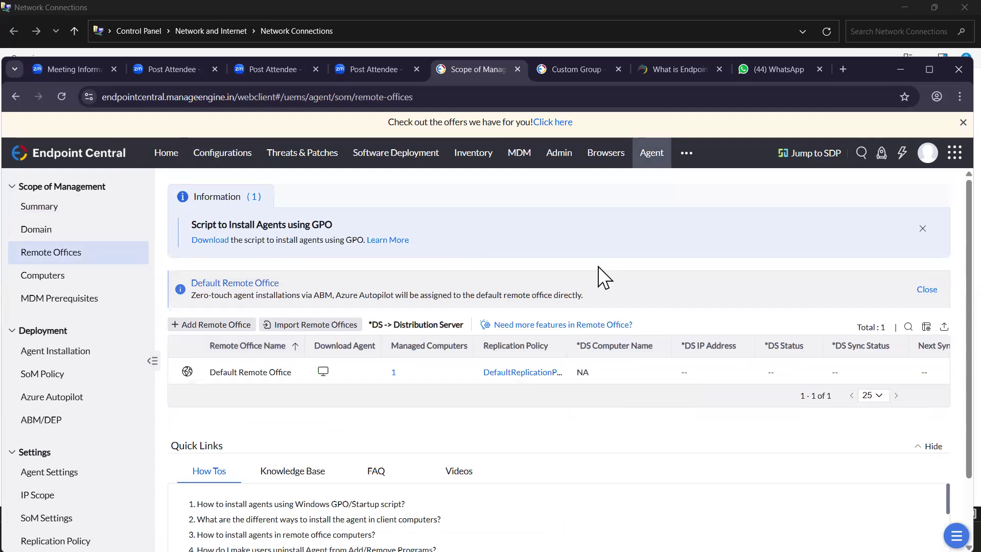
{"action": "left_click", "coordinate": [53, 277]}
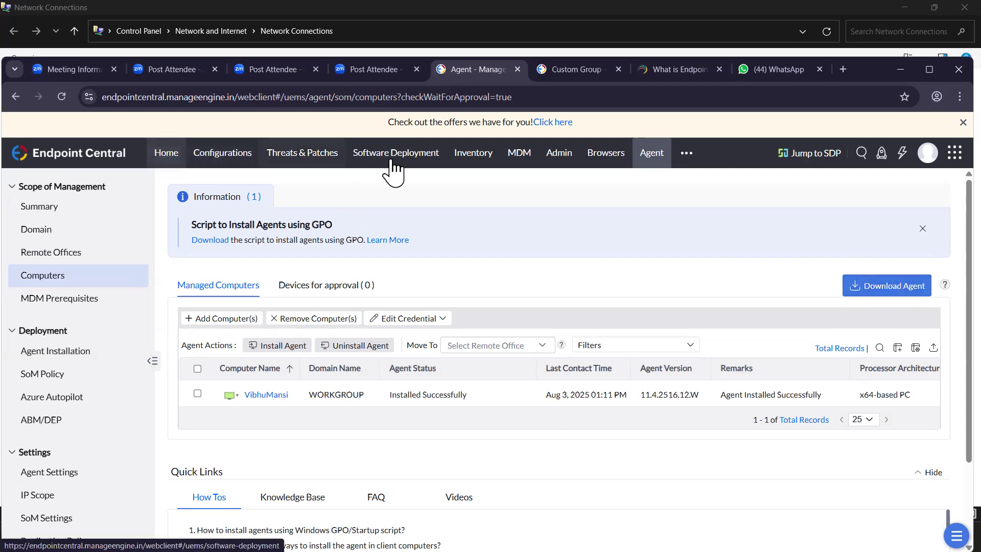
Step: View the inventory's computers, switching the list from scanned computers to all computers
{"action": "left_click", "coordinate": [462, 168]}
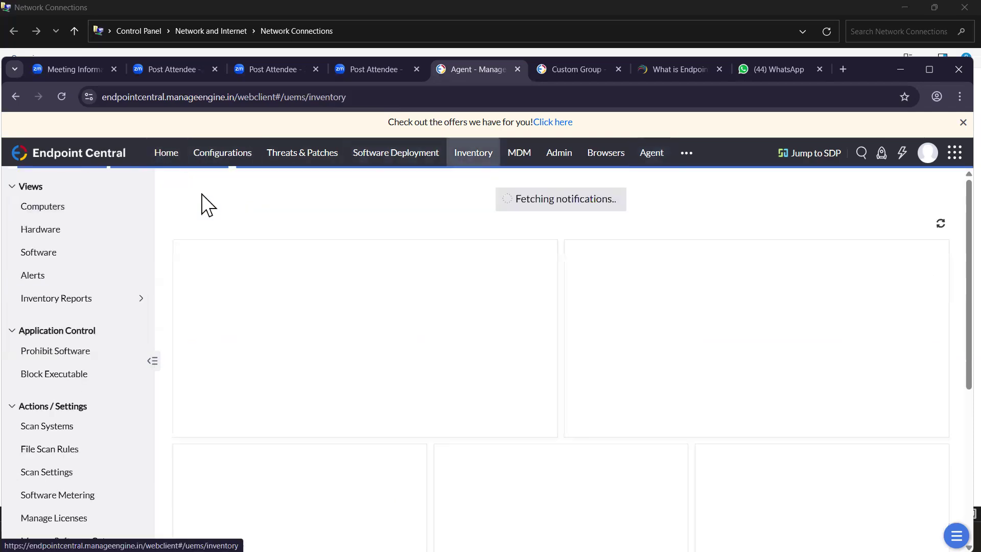
{"action": "left_click", "coordinate": [35, 207]}
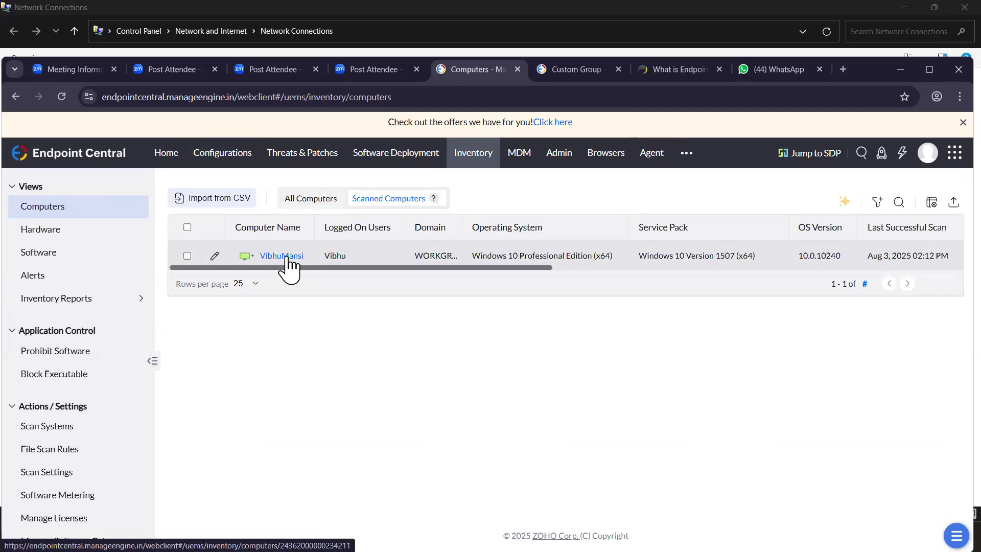
{"action": "left_click", "coordinate": [299, 202]}
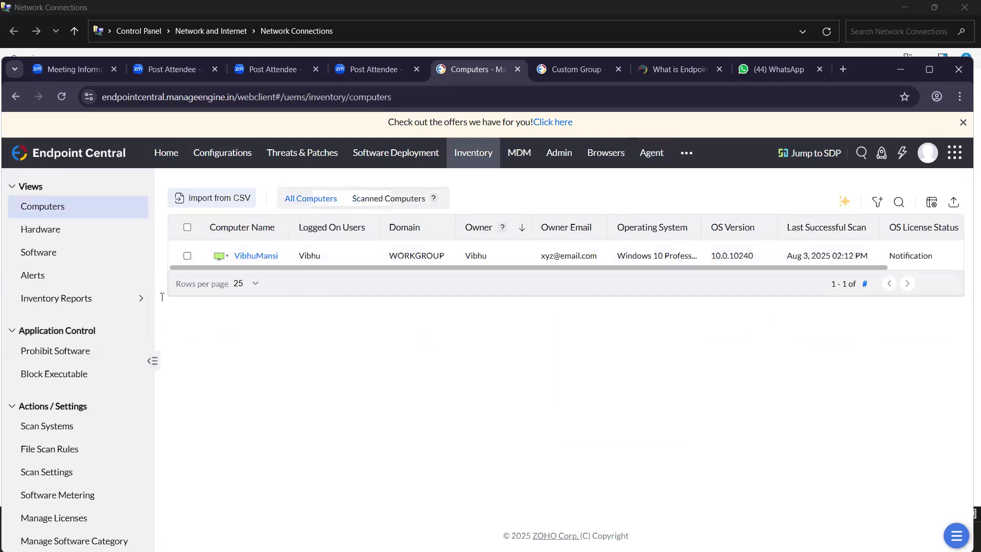
Step: Review the home summary dashboard and the list of all configurations
{"action": "left_click", "coordinate": [162, 154]}
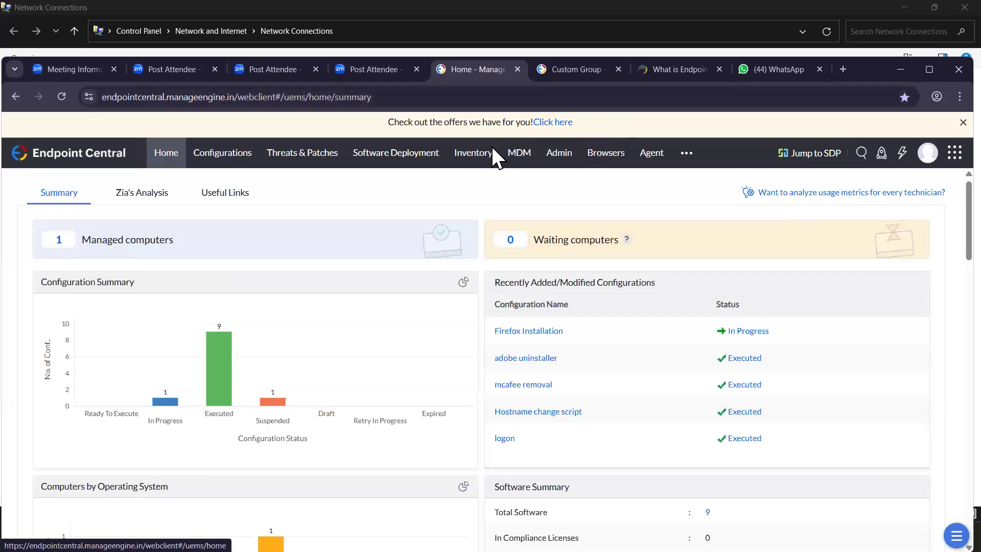
{"action": "left_click", "coordinate": [240, 156]}
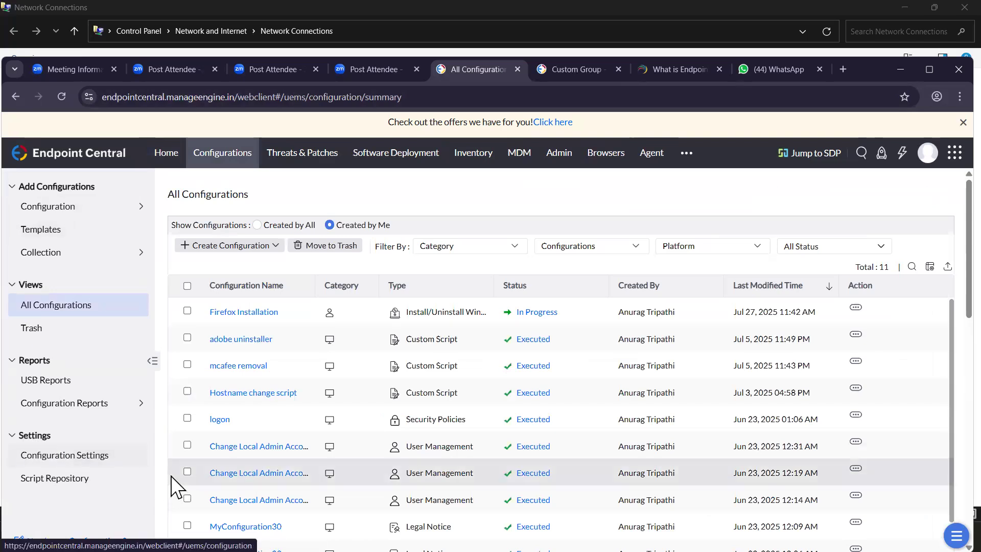
{"action": "scroll", "coordinate": [171, 476], "scroll_direction": "down", "scroll_amount": 1}
{"action": "scroll", "coordinate": [171, 476], "scroll_direction": "up", "scroll_amount": 1}
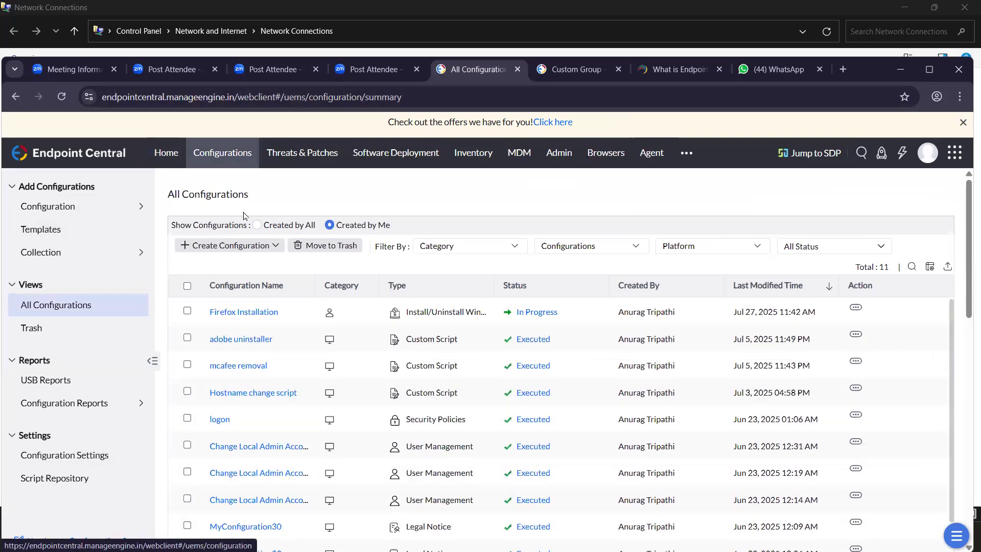
Step: Create a user-defined template for the Windows platform with configuration type Computer and category Legal Notice
{"action": "left_click", "coordinate": [58, 229]}
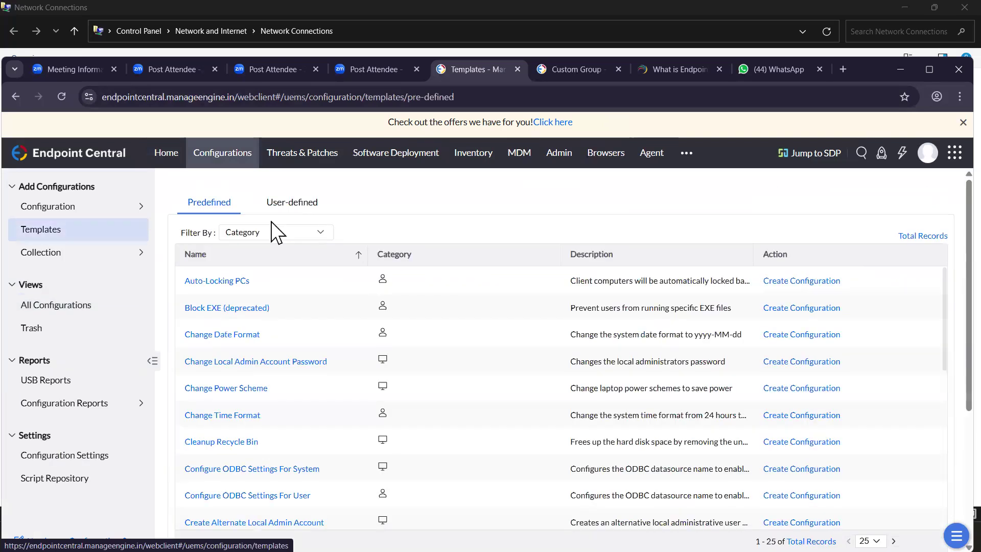
{"action": "left_click", "coordinate": [299, 204]}
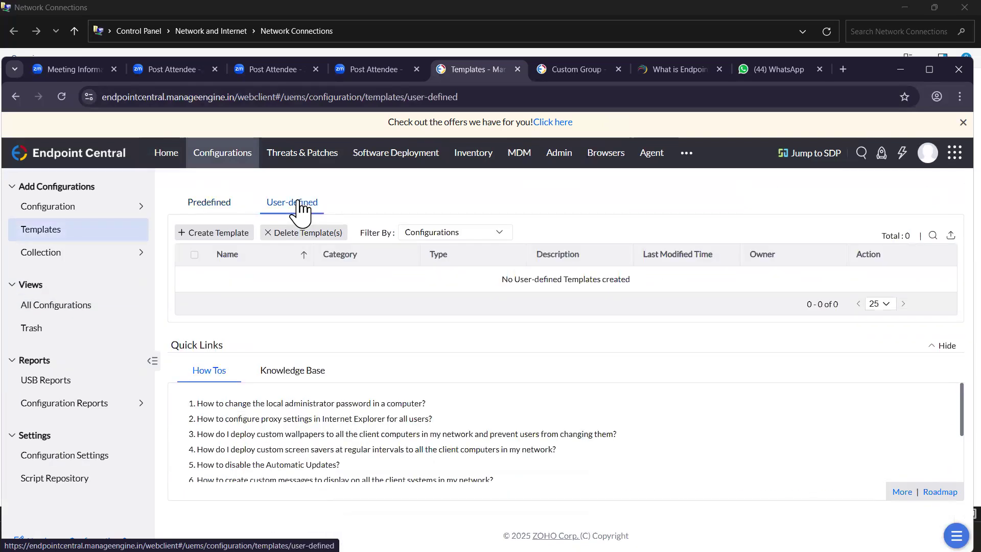
{"action": "left_click", "coordinate": [218, 231]}
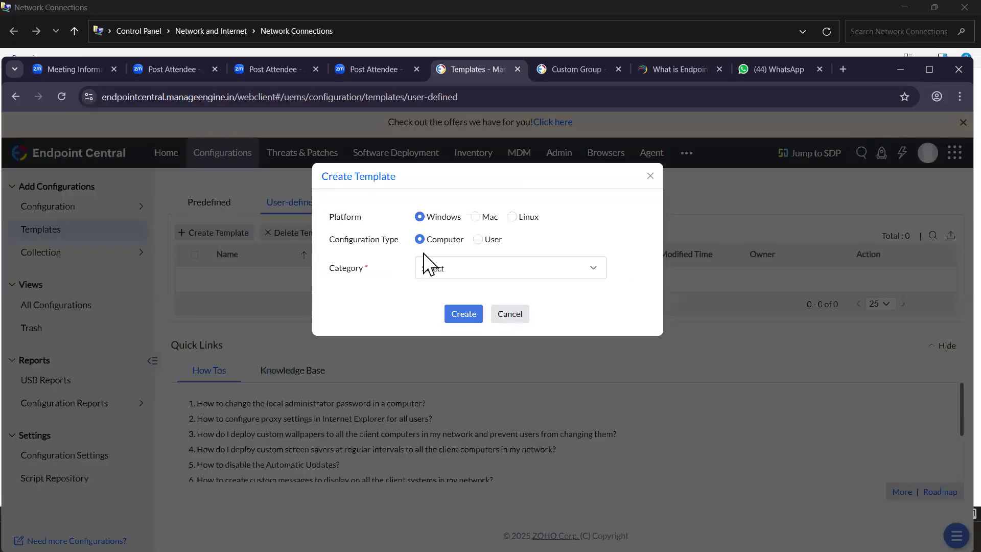
{"action": "left_click", "coordinate": [438, 273]}
{"action": "scroll", "coordinate": [473, 368], "scroll_direction": "down", "scroll_amount": 3}
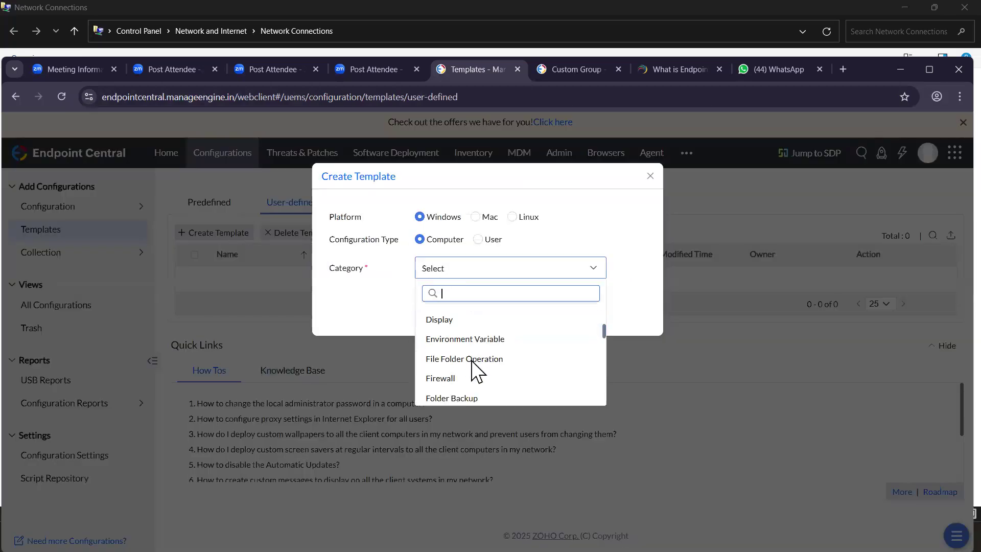
{"action": "scroll", "coordinate": [473, 369], "scroll_direction": "down", "scroll_amount": 3}
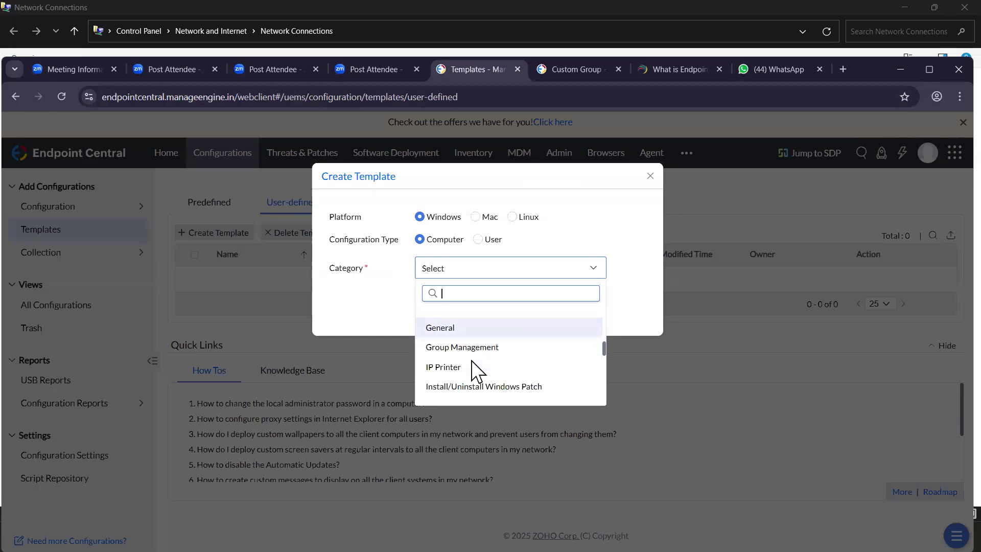
{"action": "scroll", "coordinate": [474, 369], "scroll_direction": "down", "scroll_amount": 3}
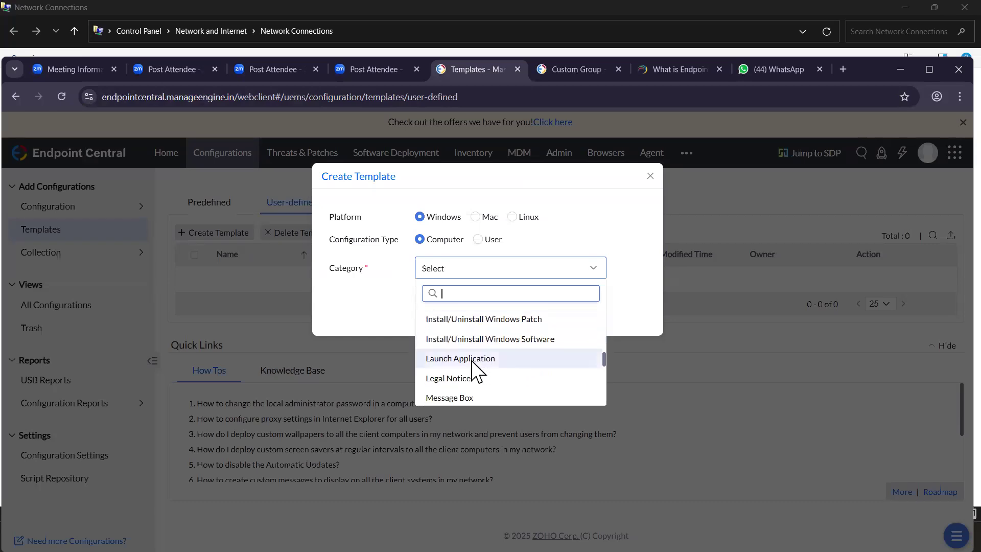
{"action": "left_click", "coordinate": [463, 342]}
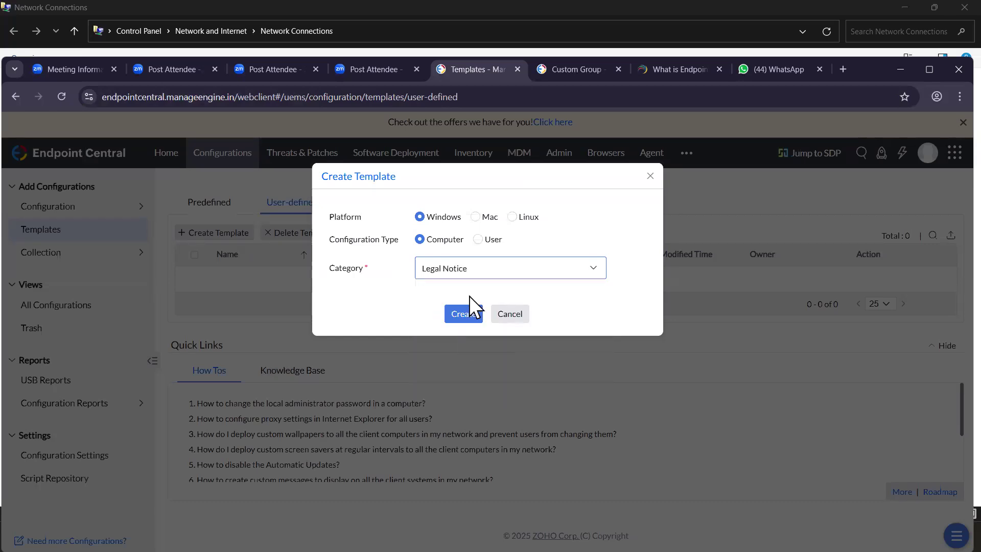
{"action": "left_click", "coordinate": [464, 314]}
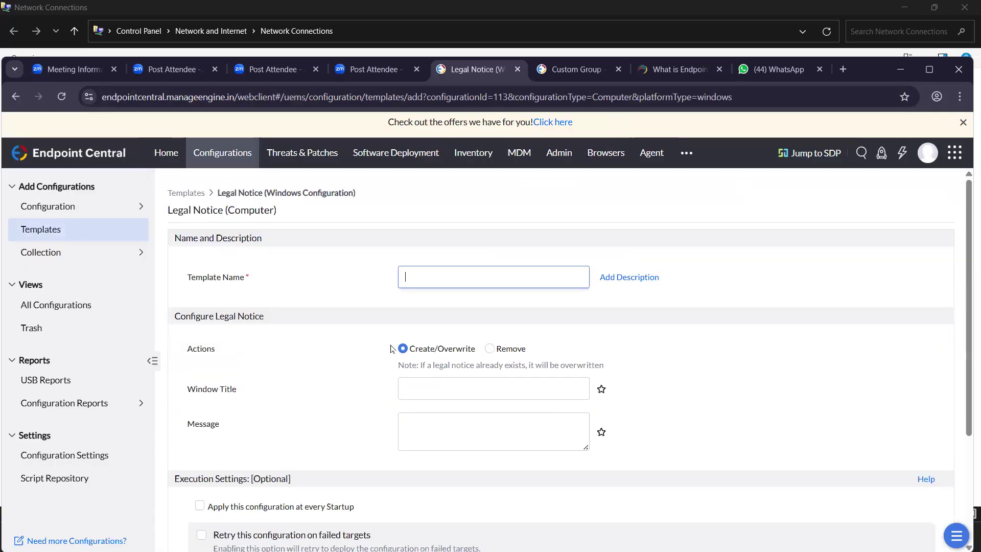
Step: Name the template "Legel notic" and set the legal notice's window title to "Attenton!!!!"
{"action": "left_click", "coordinate": [445, 278]}
{"action": "type", "text": "Legel notic"}
{"action": "scroll", "coordinate": [477, 378], "scroll_direction": "down", "scroll_amount": 1}
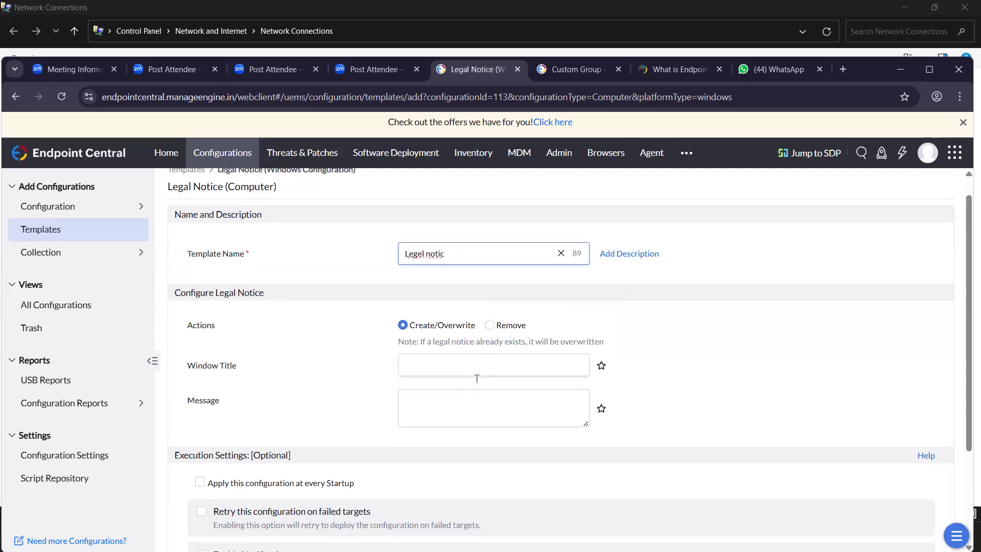
{"action": "left_click", "coordinate": [447, 335]}
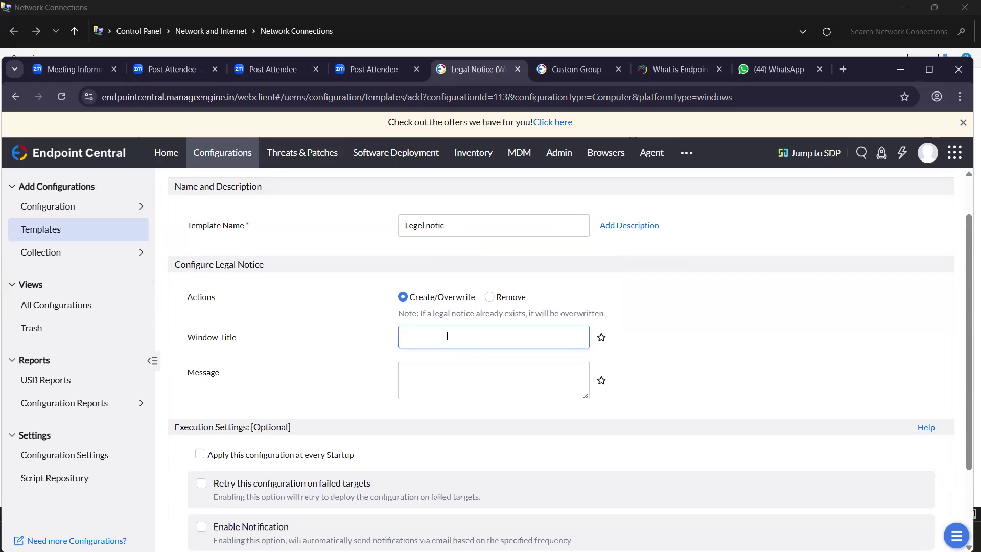
{"action": "type", "text": "Attenton!!!!"}
Step: Enter the legal notice message "Please don't install remote software"
{"action": "left_click", "coordinate": [429, 381]}
{"action": "type", "text": "Pleasr"}
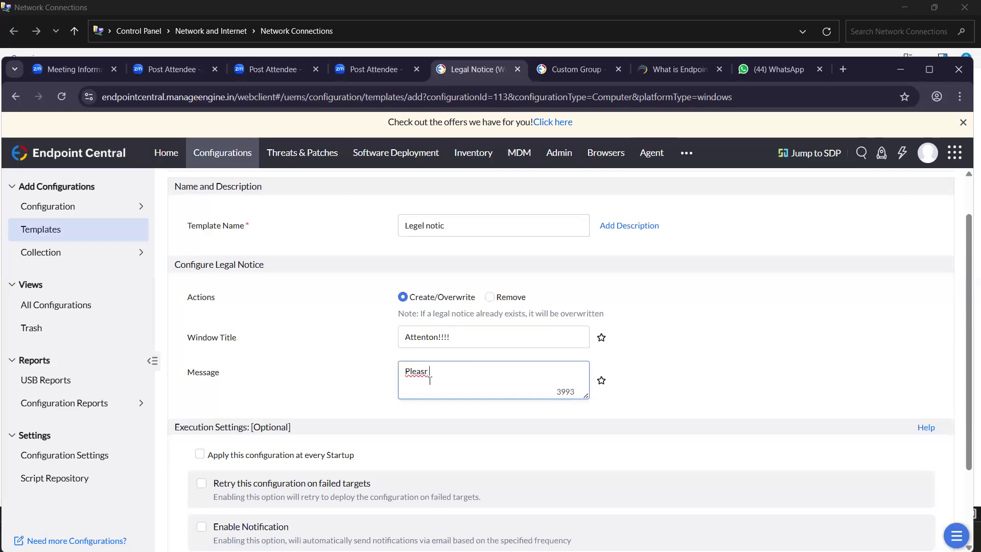
{"action": "key", "text": "BackSpace"}
{"action": "type", "text": "t install remote so"}
{"action": "type", "text": "ftware"}
Step: Set the template to apply at every startup and to retry on failed targets
{"action": "scroll", "coordinate": [439, 418], "scroll_direction": "down", "scroll_amount": 2}
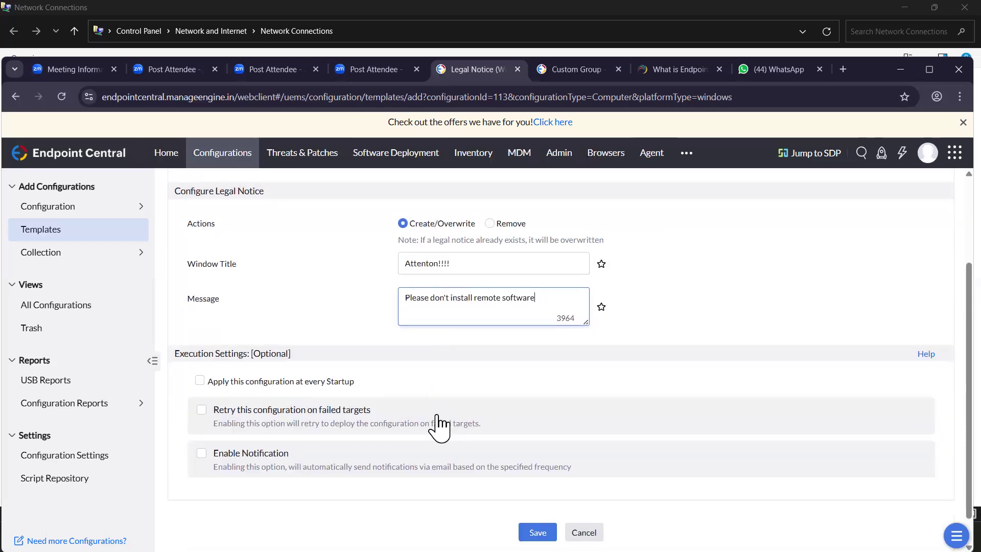
{"action": "left_click", "coordinate": [200, 382]}
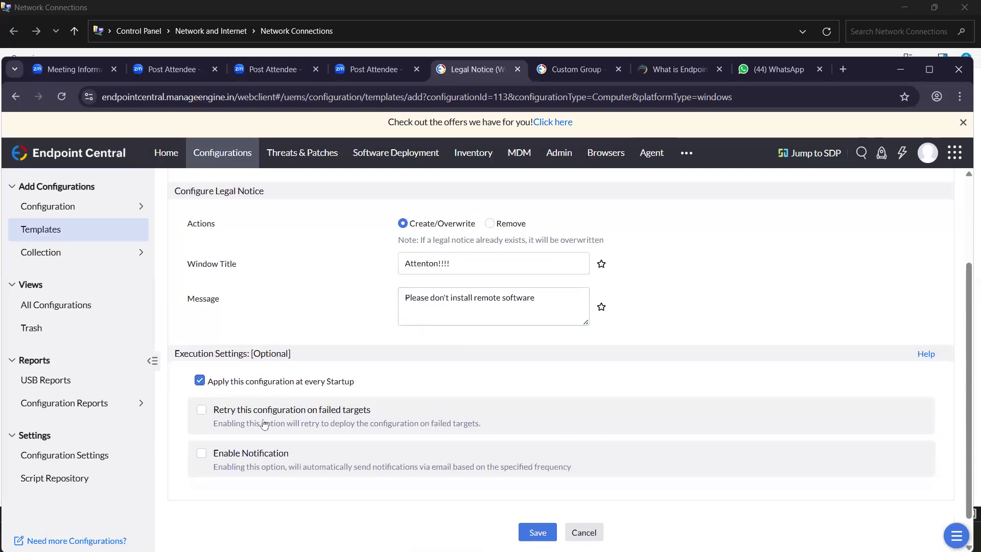
{"action": "left_click", "coordinate": [202, 410]}
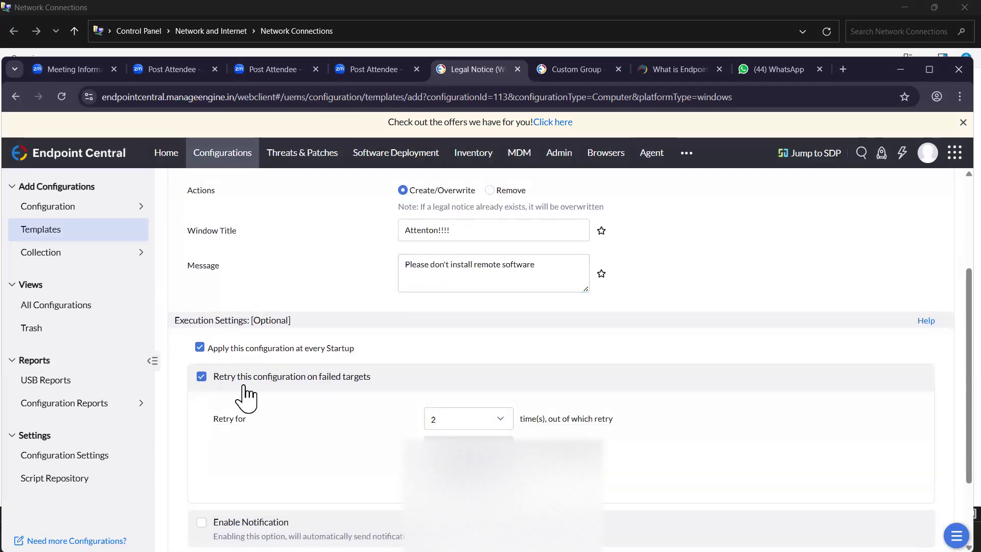
{"action": "scroll", "coordinate": [340, 467], "scroll_direction": "down", "scroll_amount": 2}
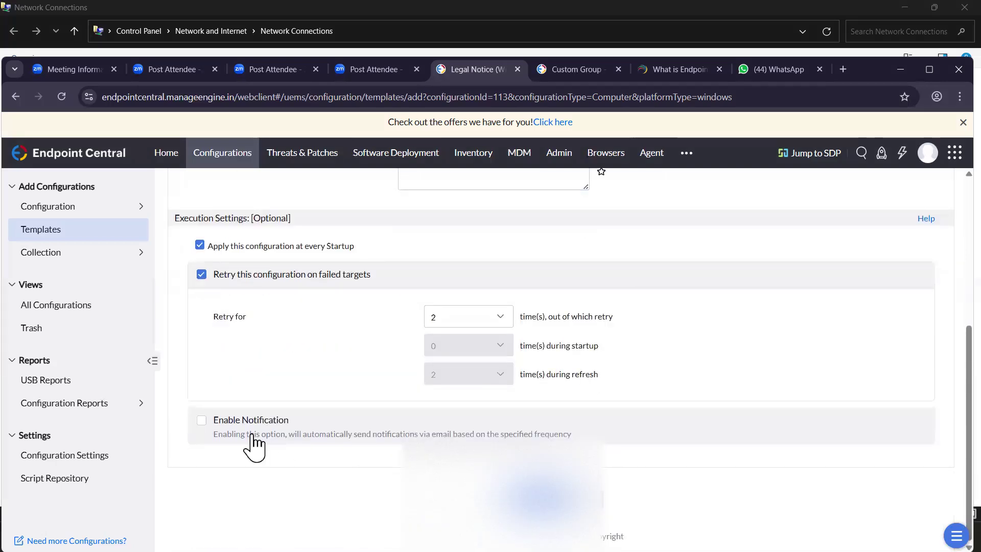
Step: Save the legal notice template with notification left disabled
{"action": "left_click", "coordinate": [202, 421]}
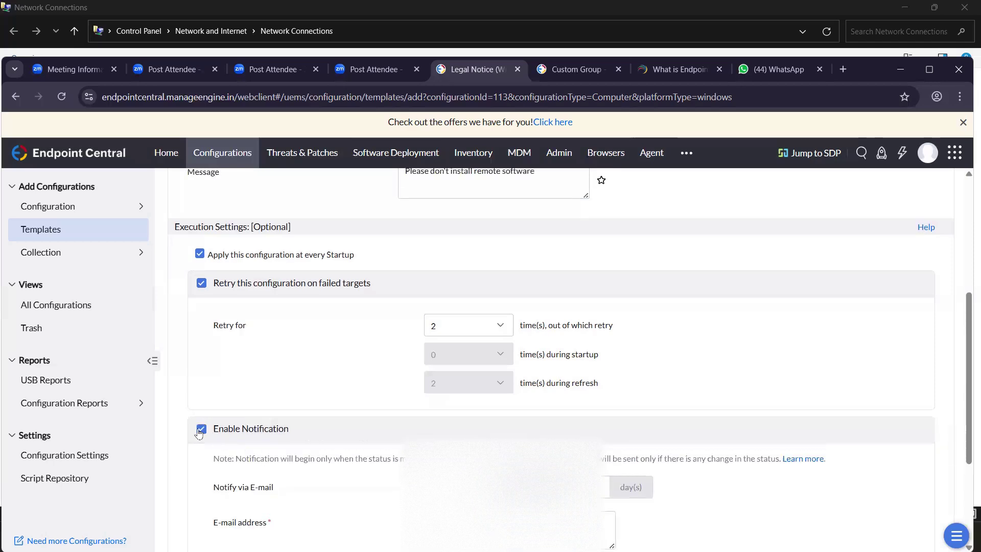
{"action": "left_click", "coordinate": [201, 431]}
{"action": "scroll", "coordinate": [388, 474], "scroll_direction": "up", "scroll_amount": 4}
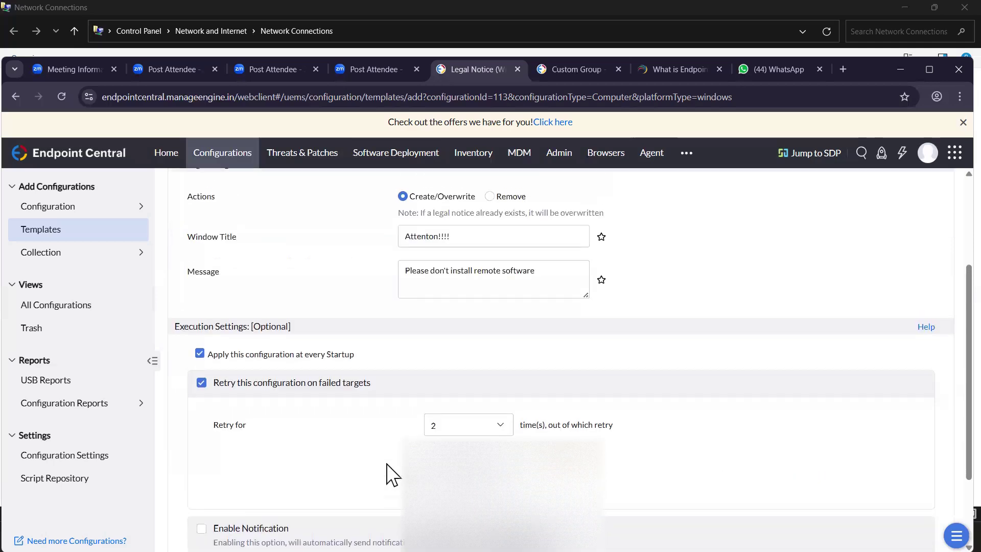
{"action": "scroll", "coordinate": [388, 472], "scroll_direction": "down", "scroll_amount": 5}
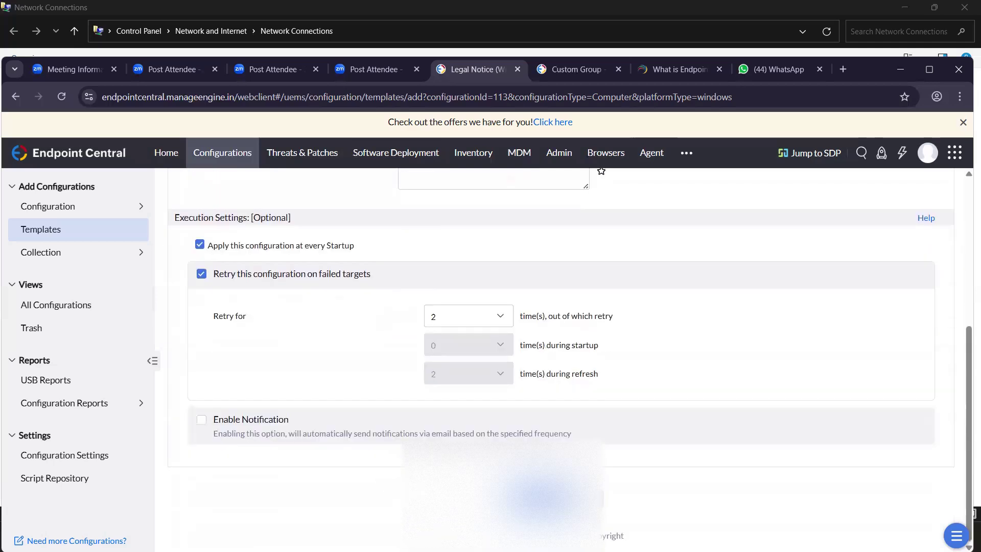
{"action": "left_click", "coordinate": [544, 498]}
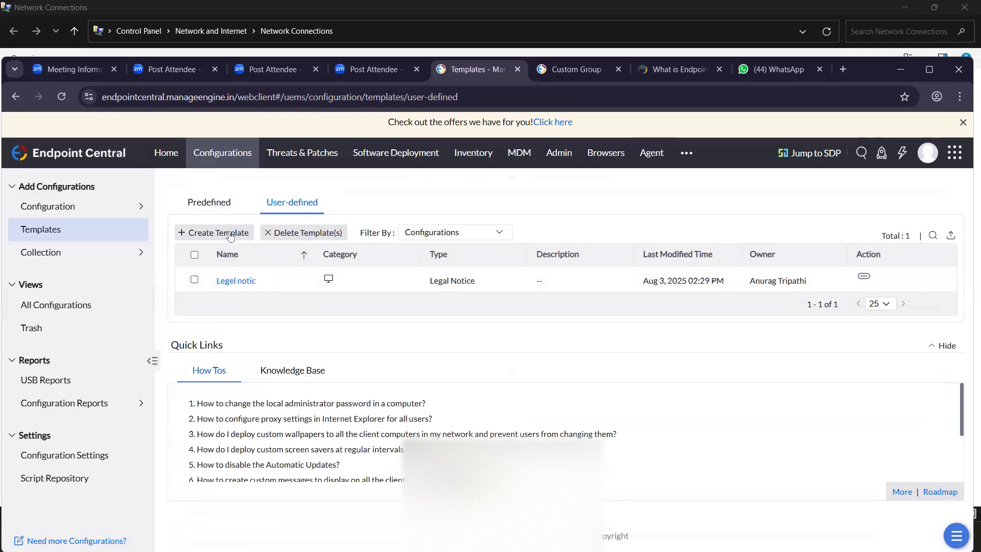
Step: Examine the details of the saved "Legel notic" template and the actions available for it
{"action": "left_click", "coordinate": [239, 282]}
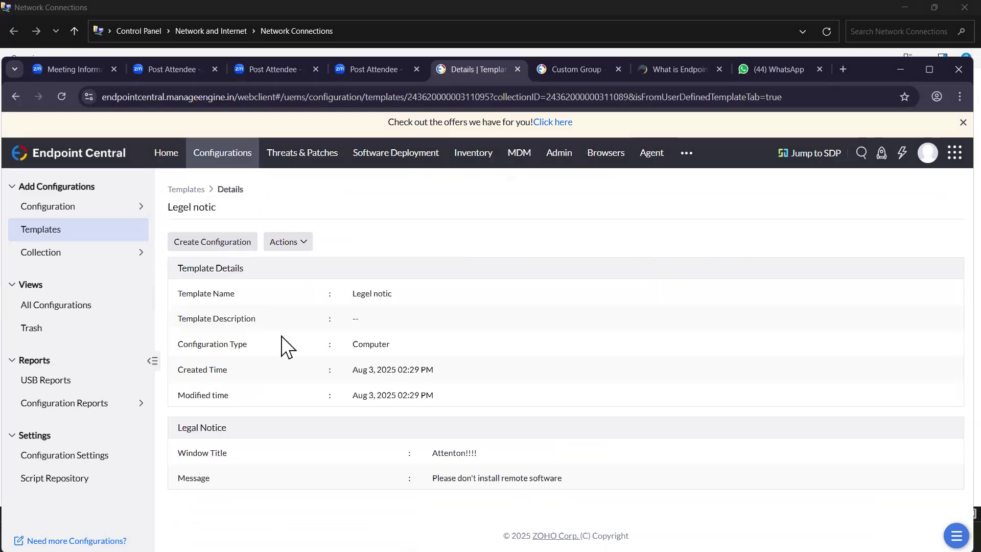
{"action": "left_click", "coordinate": [302, 252]}
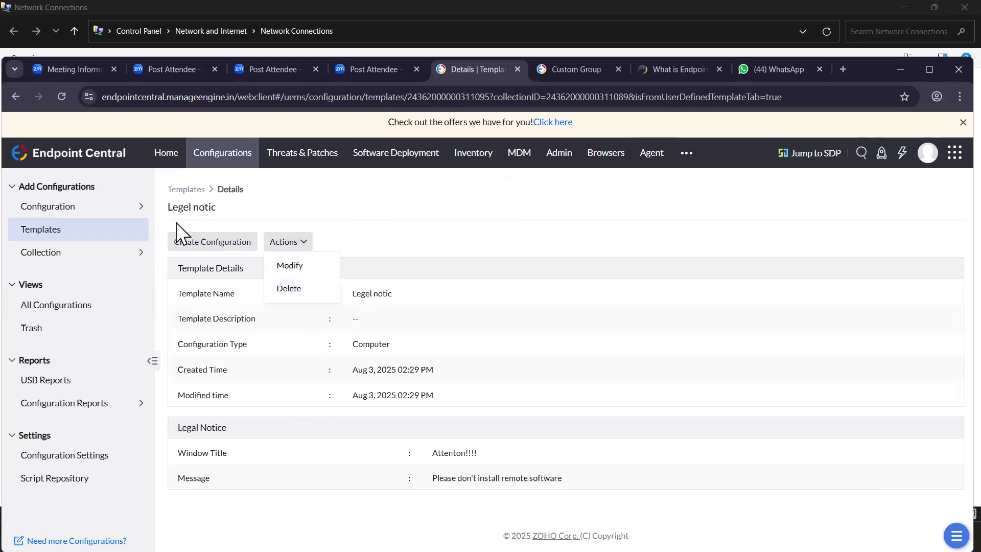
Step: Review the managed computer's summary in the inventory, along with the actions available for it
{"action": "left_click", "coordinate": [471, 165]}
{"action": "left_click", "coordinate": [44, 209]}
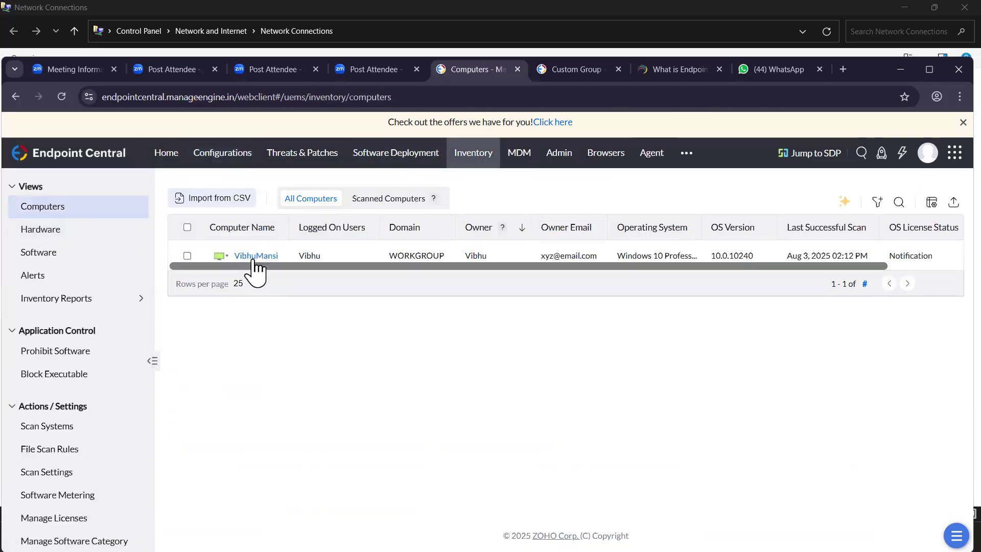
{"action": "left_click", "coordinate": [253, 257]}
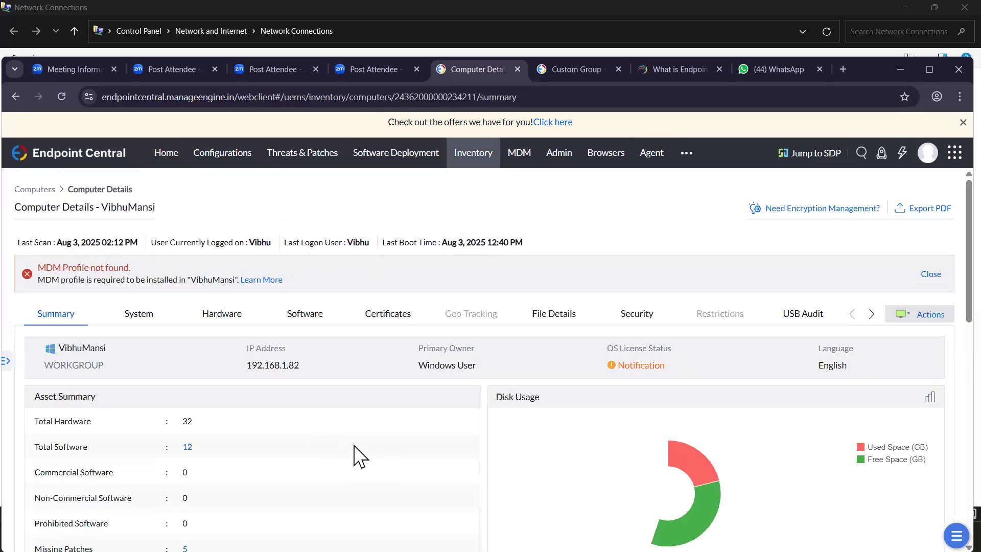
{"action": "scroll", "coordinate": [445, 444], "scroll_direction": "down", "scroll_amount": 2}
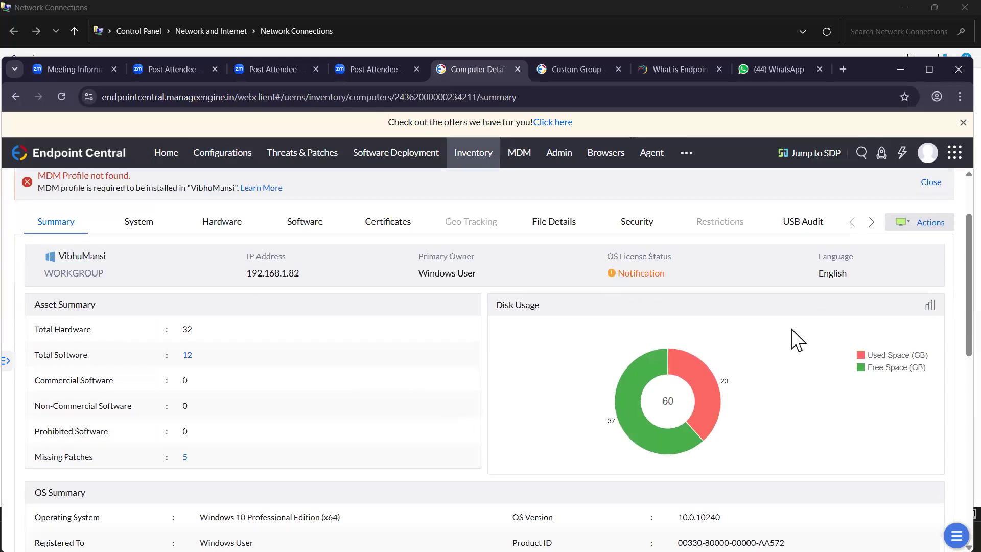
{"action": "left_click", "coordinate": [924, 228]}
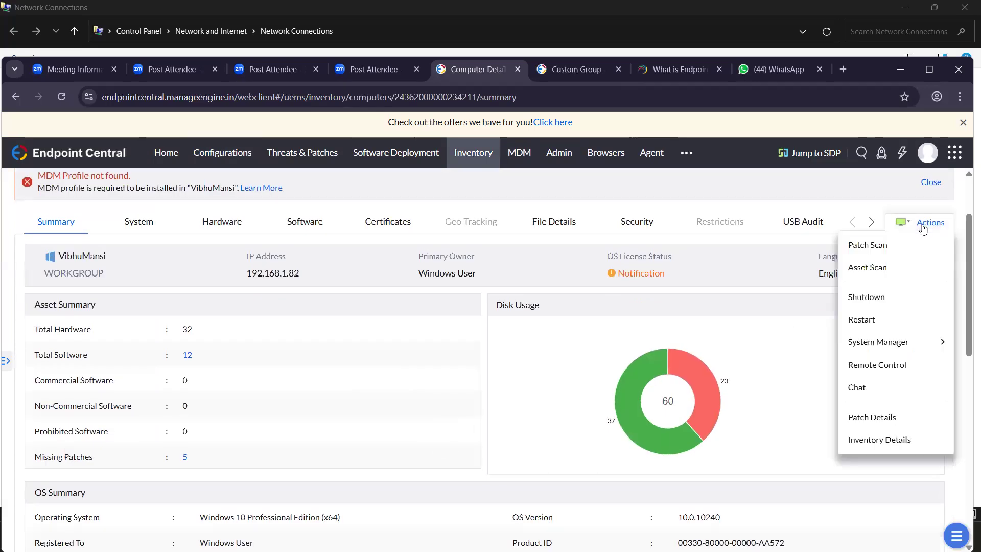
Step: Review the list of all configurations with their types and statuses, reloading the page to refresh it
{"action": "left_click", "coordinate": [224, 154]}
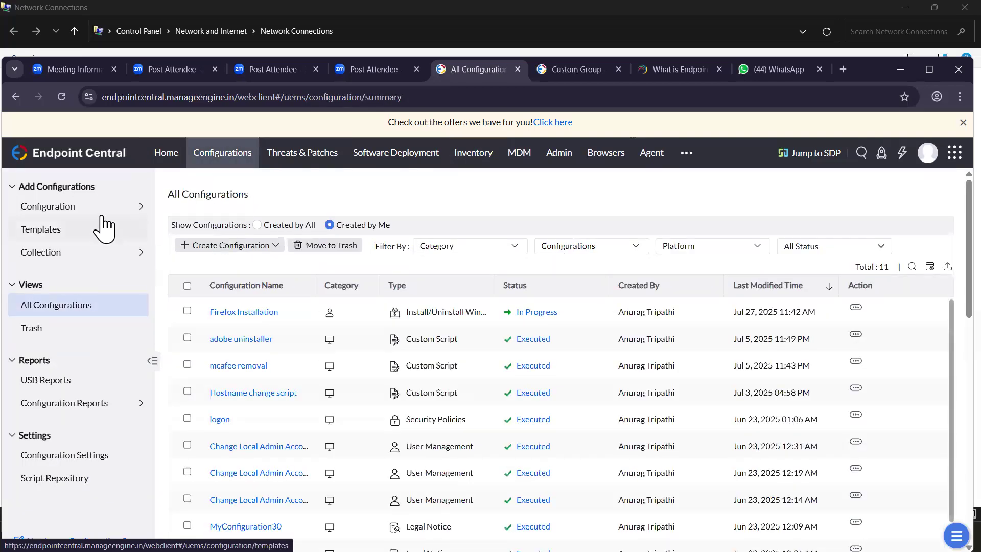
{"action": "mouse_move", "coordinate": [76, 210]}
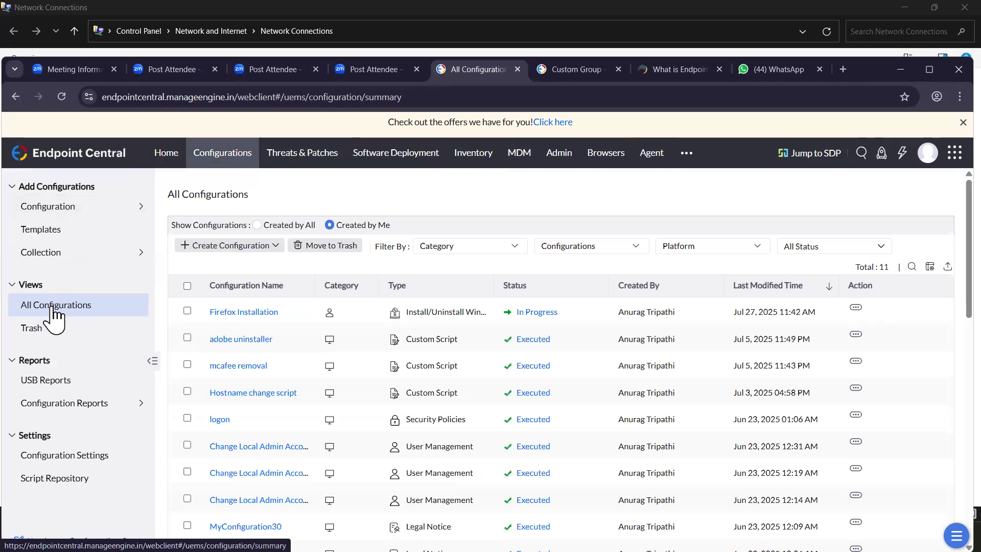
{"action": "scroll", "coordinate": [266, 357], "scroll_direction": "down", "scroll_amount": 1}
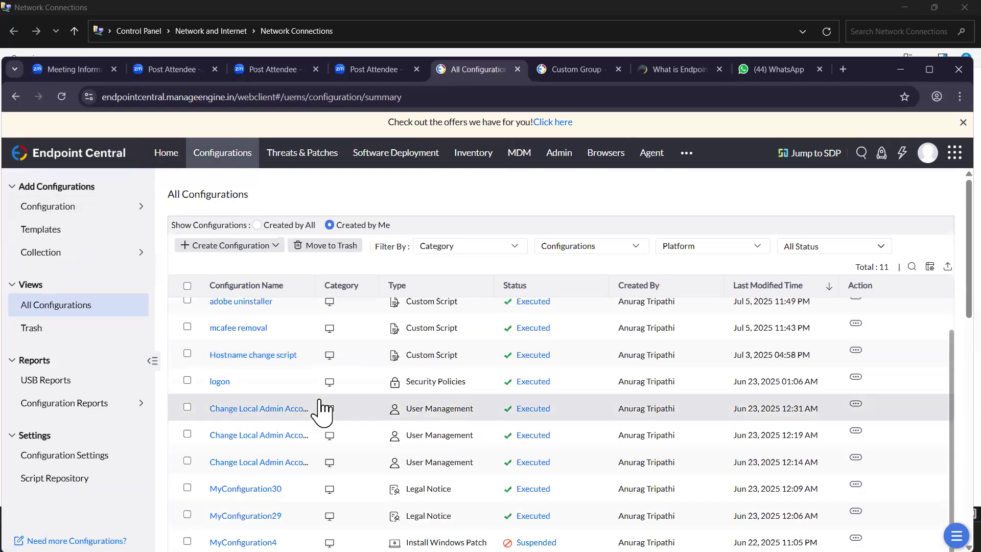
{"action": "scroll", "coordinate": [296, 360], "scroll_direction": "up", "scroll_amount": 1}
{"action": "scroll", "coordinate": [293, 366], "scroll_direction": "down", "scroll_amount": 1}
{"action": "scroll", "coordinate": [280, 400], "scroll_direction": "up", "scroll_amount": 1}
{"action": "scroll", "coordinate": [280, 400], "scroll_direction": "down", "scroll_amount": 1}
{"action": "scroll", "coordinate": [280, 400], "scroll_direction": "up", "scroll_amount": 1}
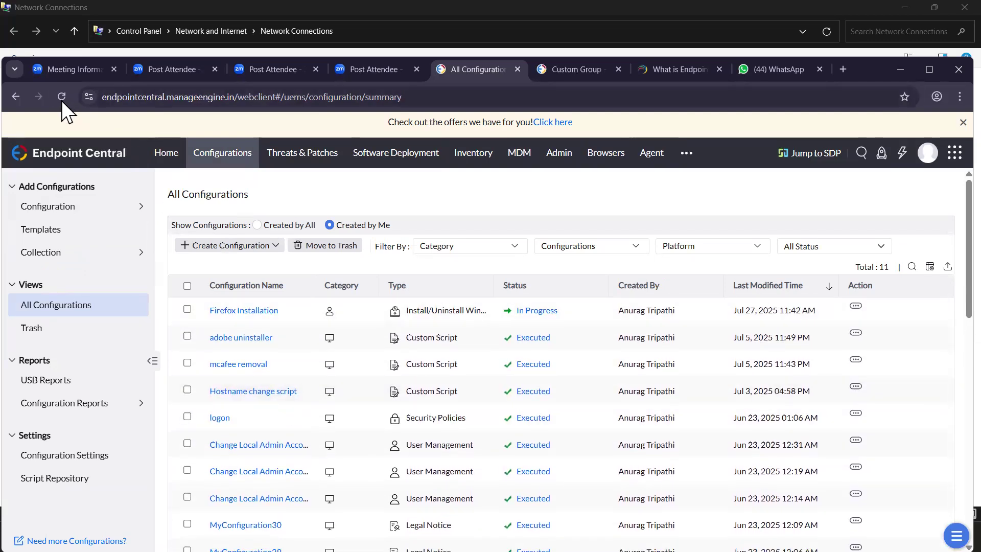
{"action": "left_click", "coordinate": [61, 97]}
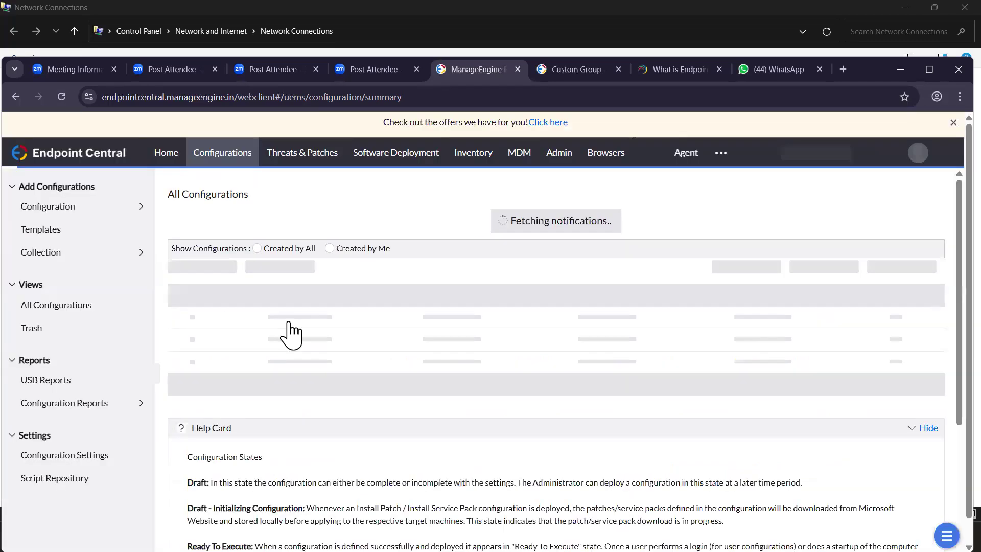
{"action": "scroll", "coordinate": [269, 406], "scroll_direction": "down", "scroll_amount": 1}
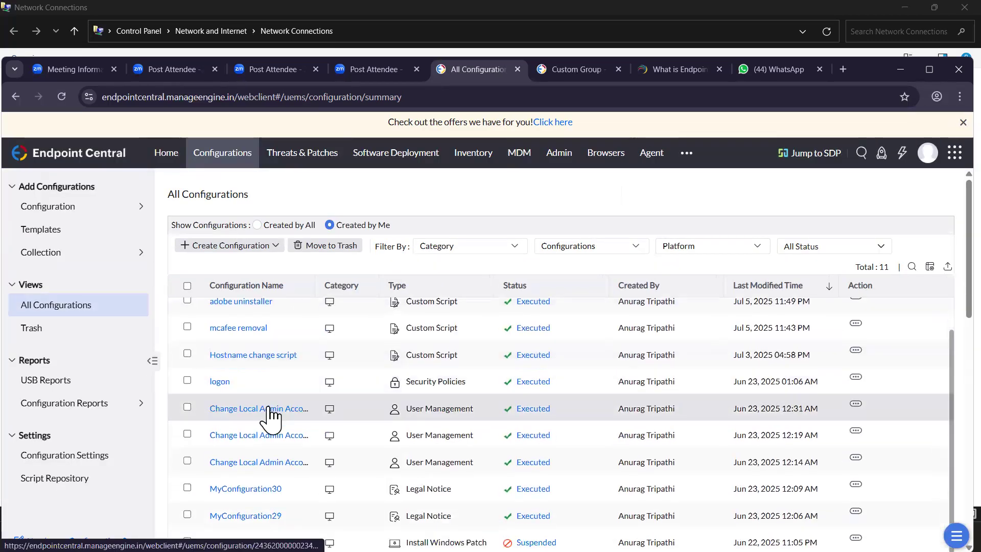
{"action": "scroll", "coordinate": [268, 415], "scroll_direction": "up", "scroll_amount": 1}
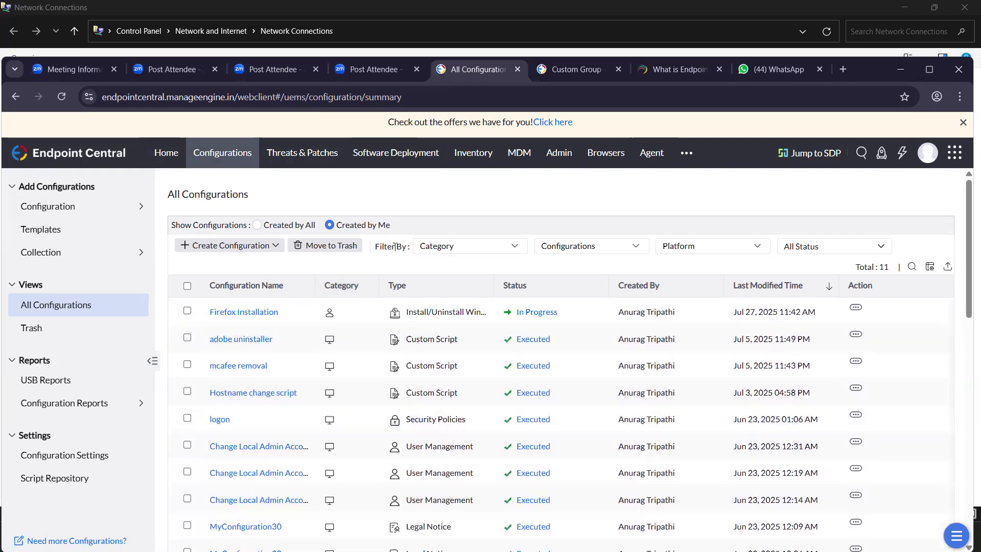
Step: Show the configurations created by all and view the category filter's options
{"action": "left_click", "coordinate": [258, 225]}
{"action": "scroll", "coordinate": [269, 424], "scroll_direction": "down", "scroll_amount": 1}
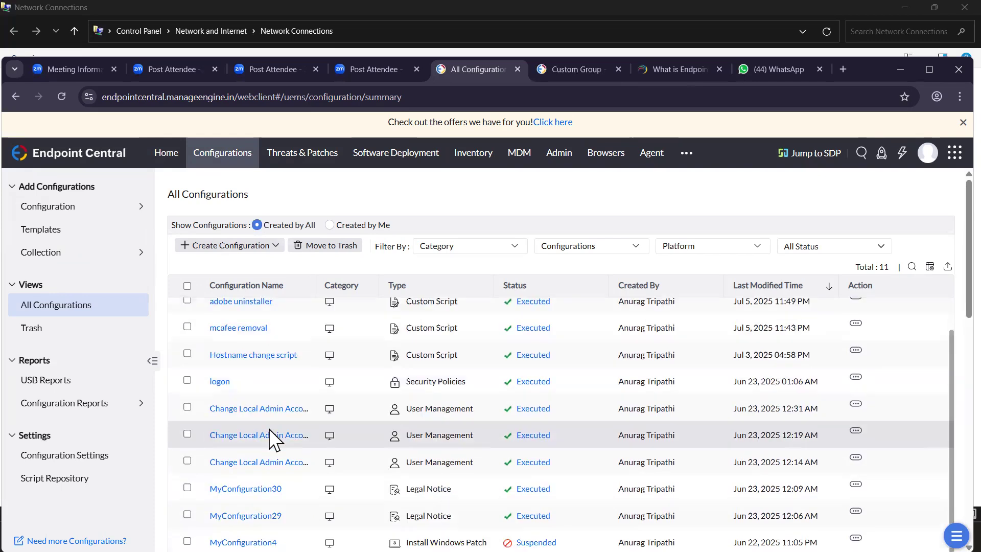
{"action": "scroll", "coordinate": [269, 428], "scroll_direction": "up", "scroll_amount": 1}
{"action": "scroll", "coordinate": [269, 430], "scroll_direction": "up", "scroll_amount": 1}
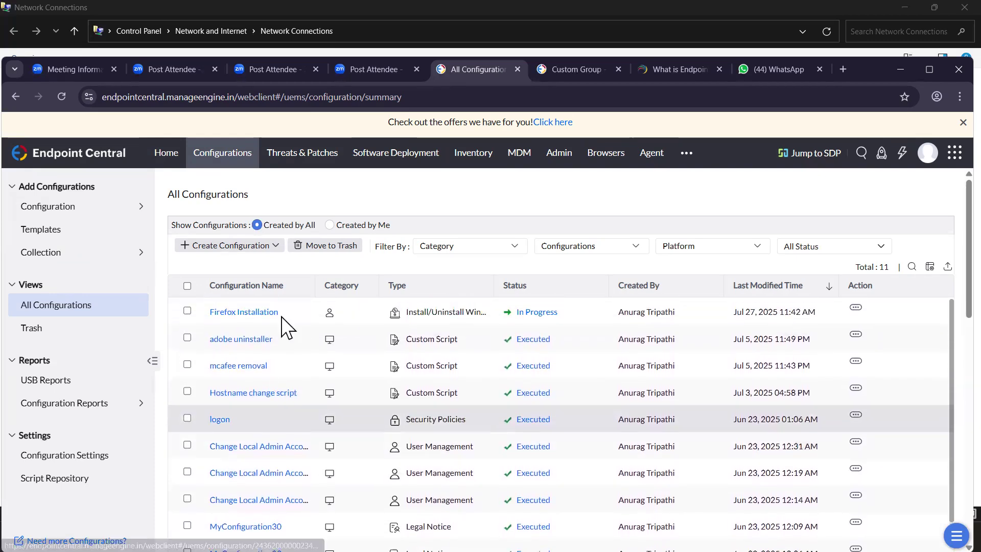
{"action": "left_click", "coordinate": [466, 246]}
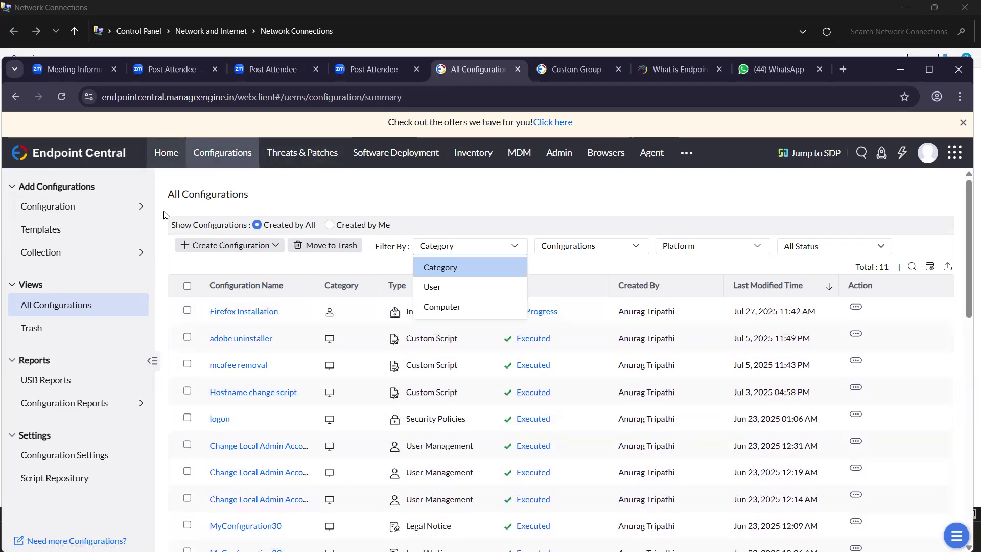
Step: Open the details of the "Legel notic" template from the user-defined templates
{"action": "left_click", "coordinate": [54, 231]}
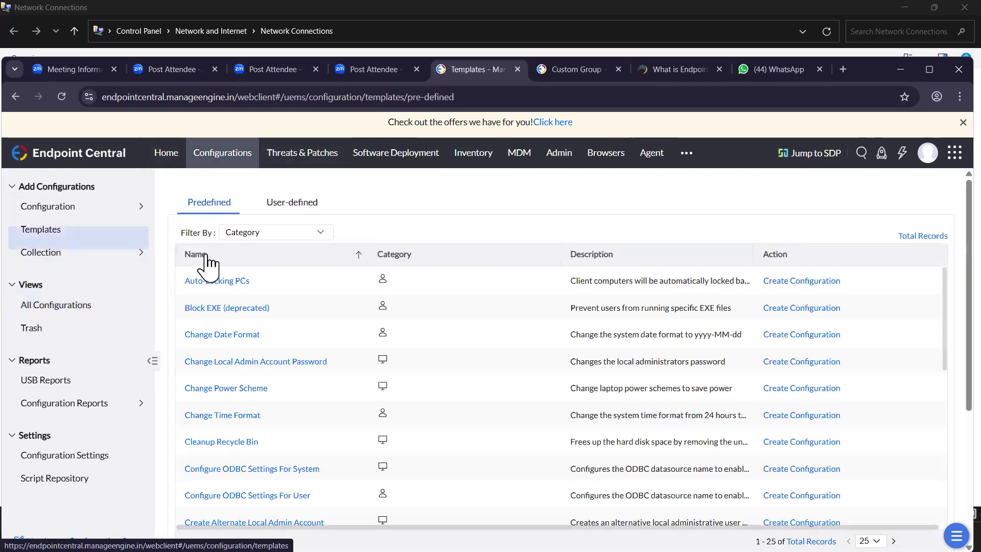
{"action": "left_click", "coordinate": [291, 204]}
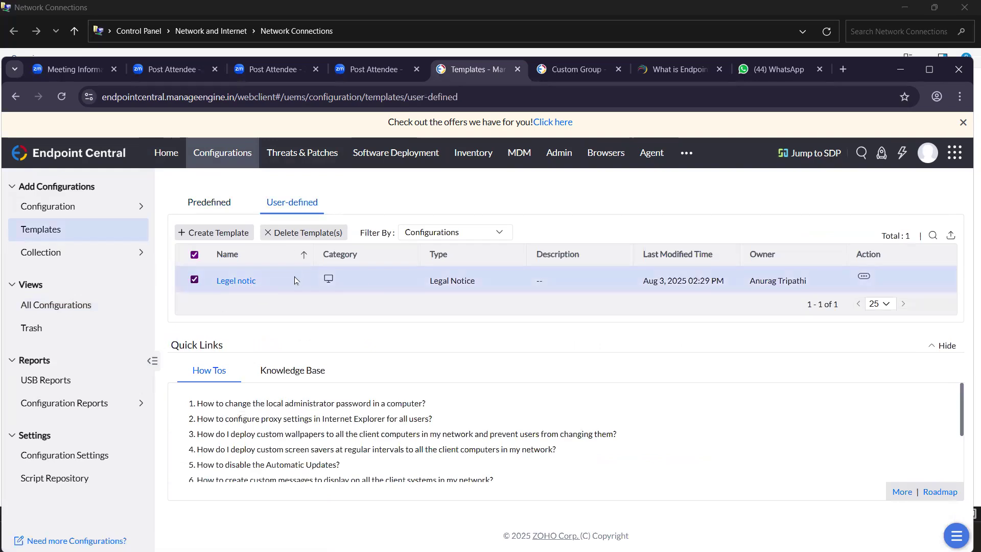
{"action": "left_click", "coordinate": [240, 288]}
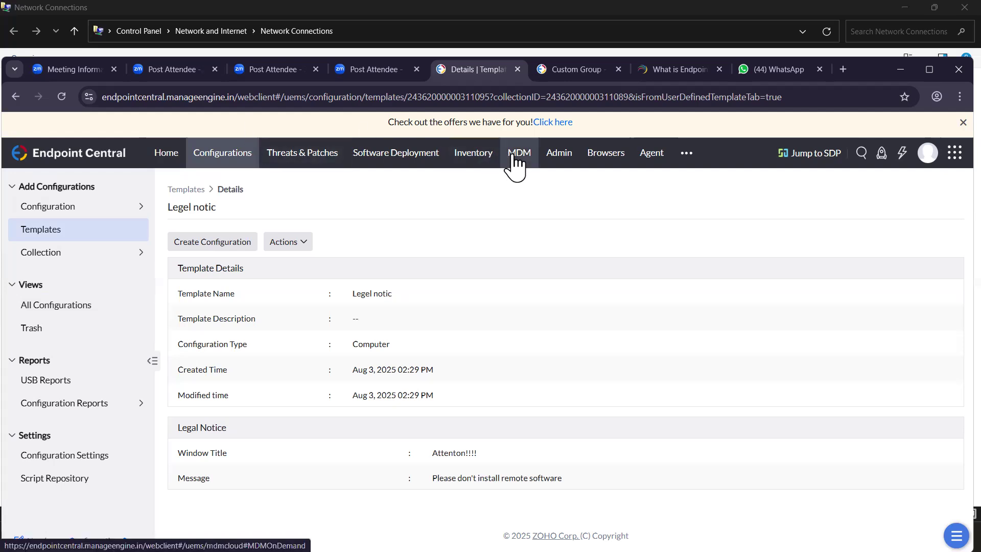
Step: Open the restart settings for the managed computer from the inventory's scanned computers
{"action": "left_click", "coordinate": [479, 159]}
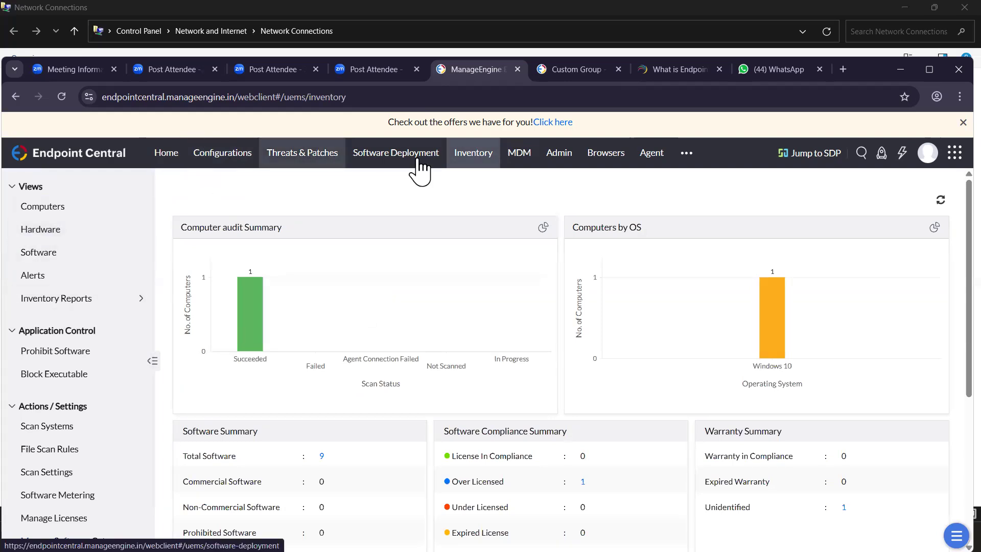
{"action": "left_click", "coordinate": [38, 210]}
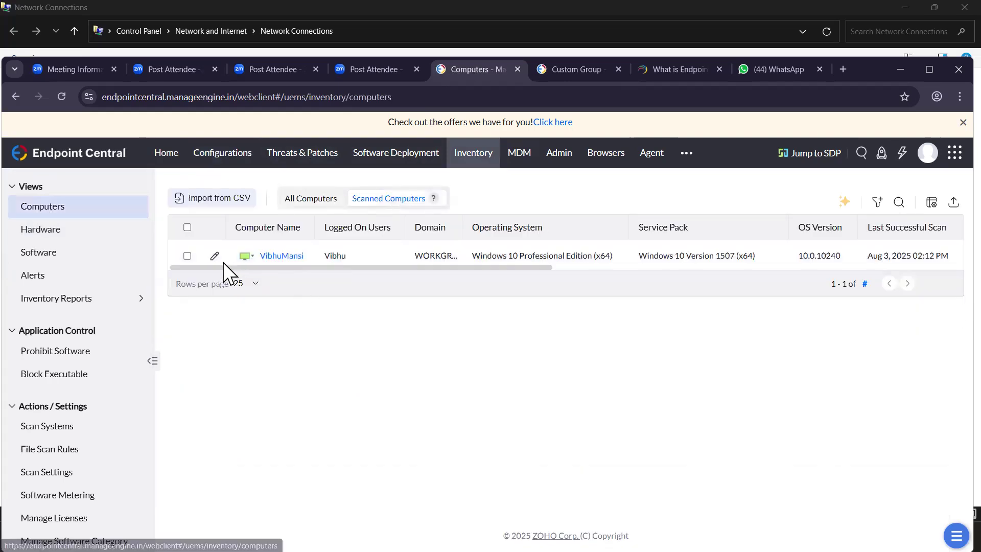
{"action": "left_click", "coordinate": [254, 258]}
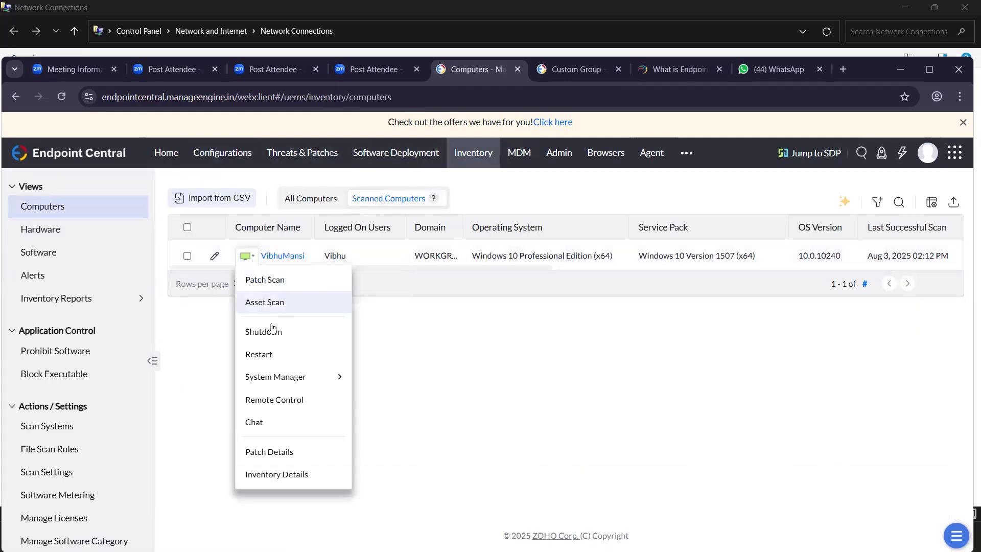
{"action": "left_click", "coordinate": [259, 354]}
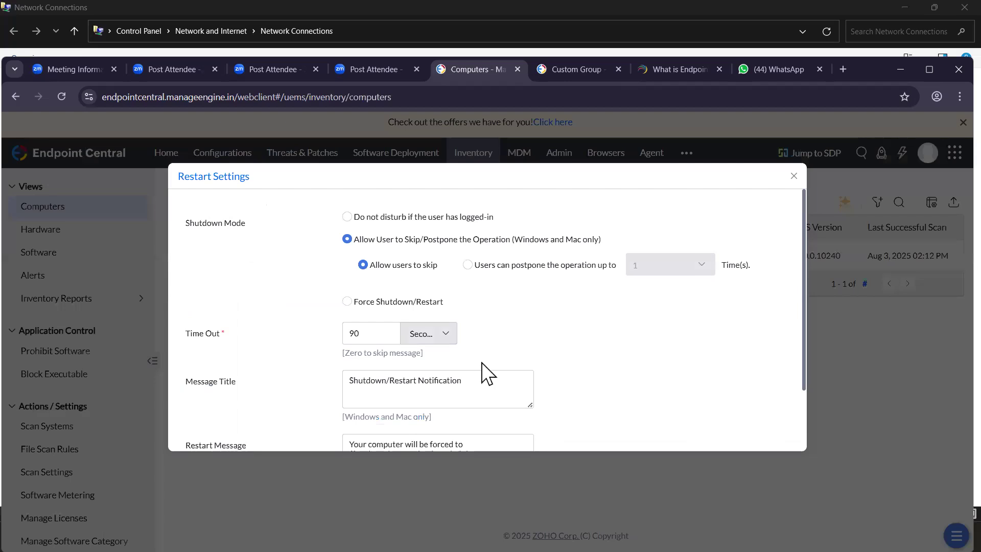
Step: Restart the managed computer with Force Shutdown/Restart and a time-out of 0 seconds
{"action": "double_click", "coordinate": [374, 335]}
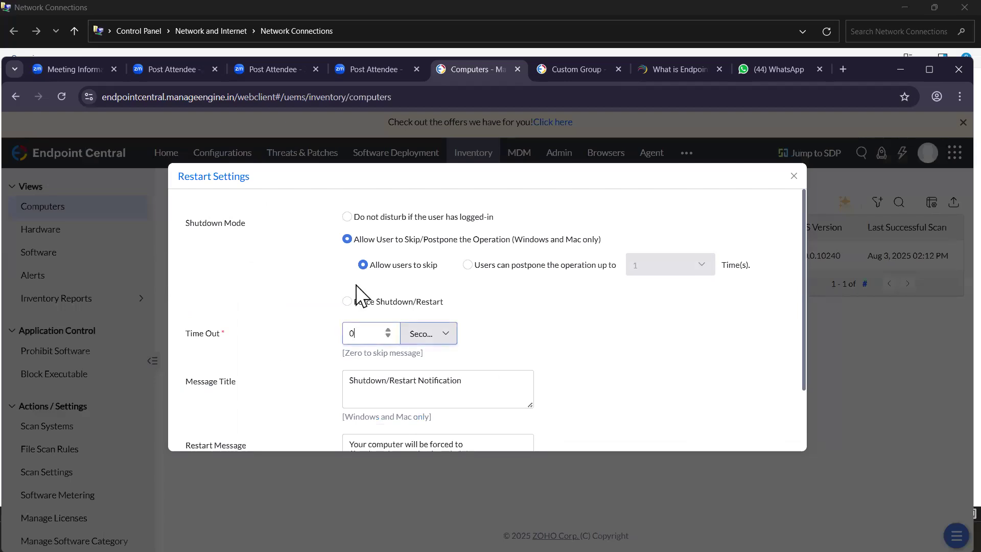
{"action": "type", "text": "0"}
{"action": "left_click", "coordinate": [351, 303]}
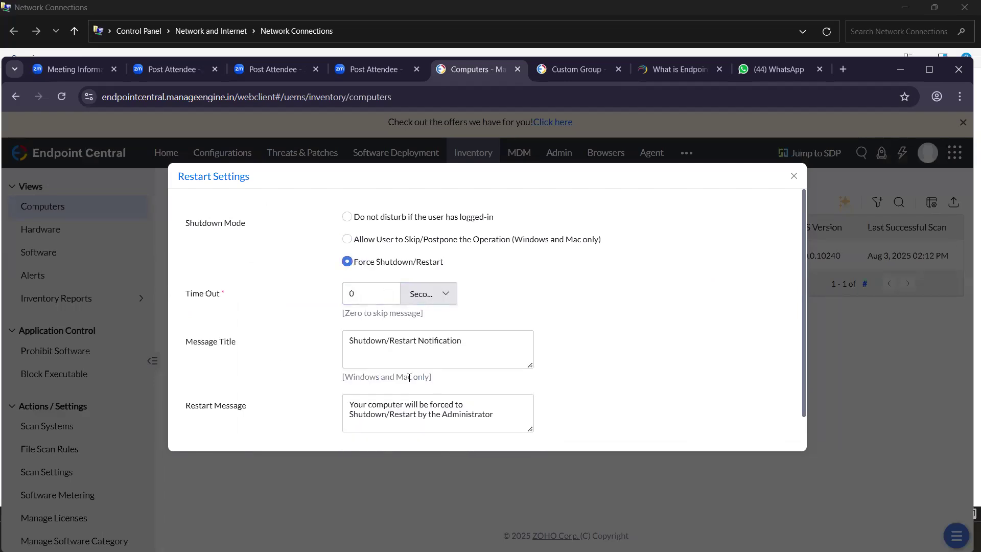
{"action": "scroll", "coordinate": [409, 378], "scroll_direction": "down", "scroll_amount": 1}
{"action": "left_click", "coordinate": [455, 428]}
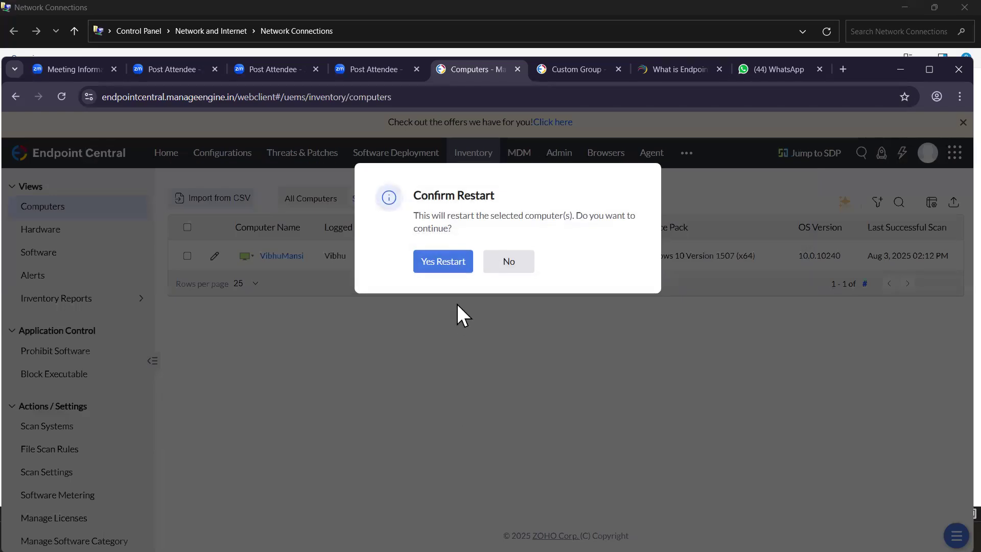
{"action": "left_click", "coordinate": [444, 266]}
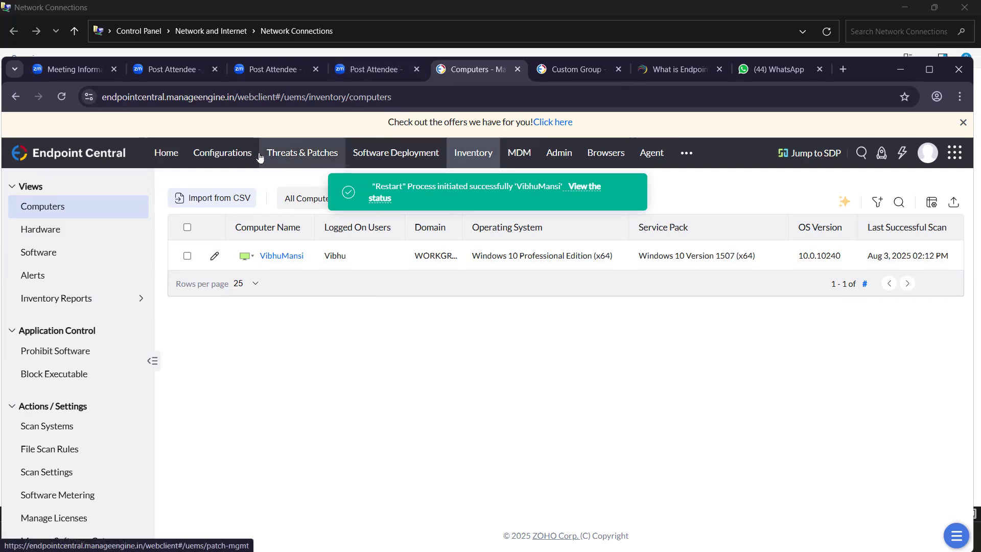
Step: Review the list of all configurations and show the configuration types that can be created for Windows
{"action": "left_click", "coordinate": [221, 153]}
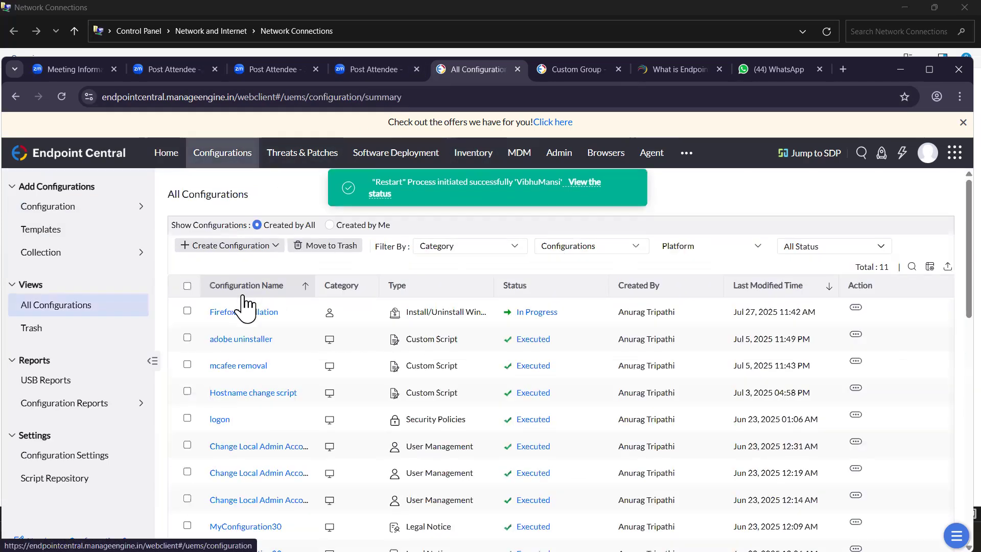
{"action": "scroll", "coordinate": [271, 366], "scroll_direction": "down", "scroll_amount": 1}
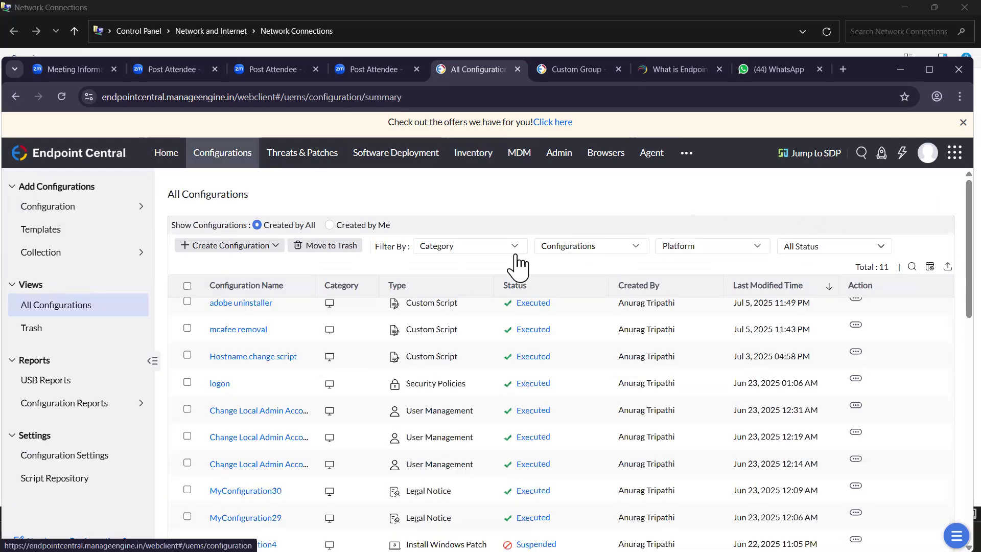
{"action": "scroll", "coordinate": [307, 353], "scroll_direction": "up", "scroll_amount": 1}
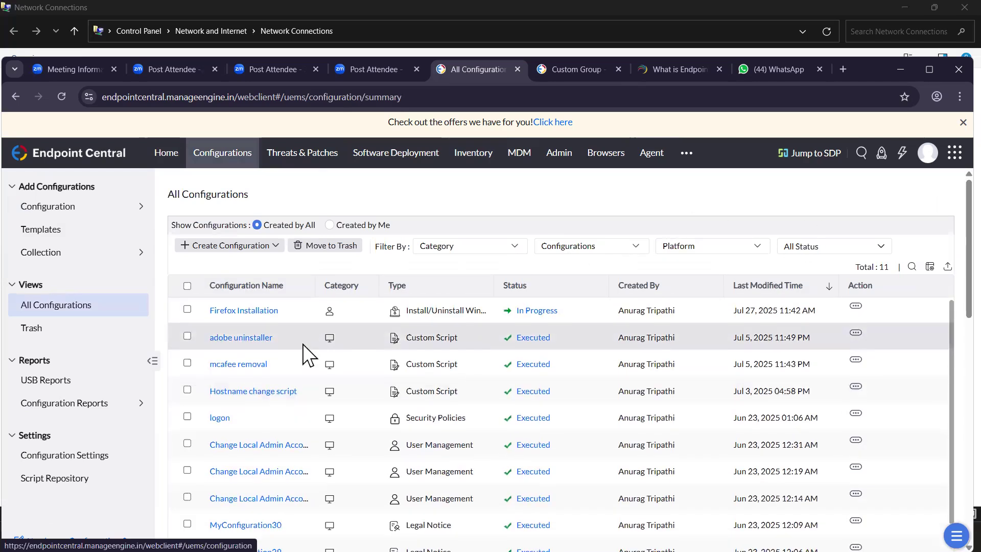
{"action": "left_click", "coordinate": [240, 245]}
{"action": "left_click", "coordinate": [221, 265]}
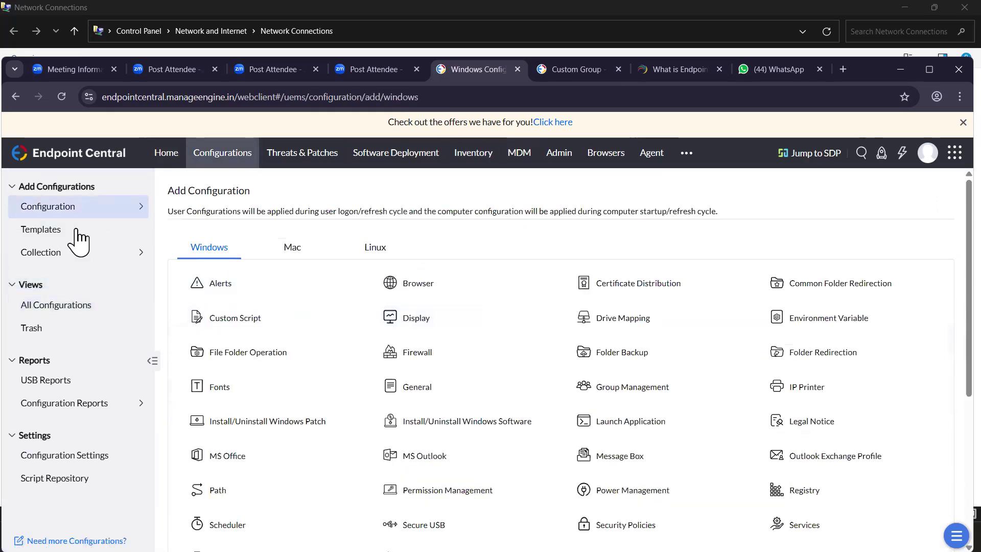
Step: Review the user-defined templates list with its configuration filter, and the details and actions of the "Legel notic" template
{"action": "left_click", "coordinate": [43, 236]}
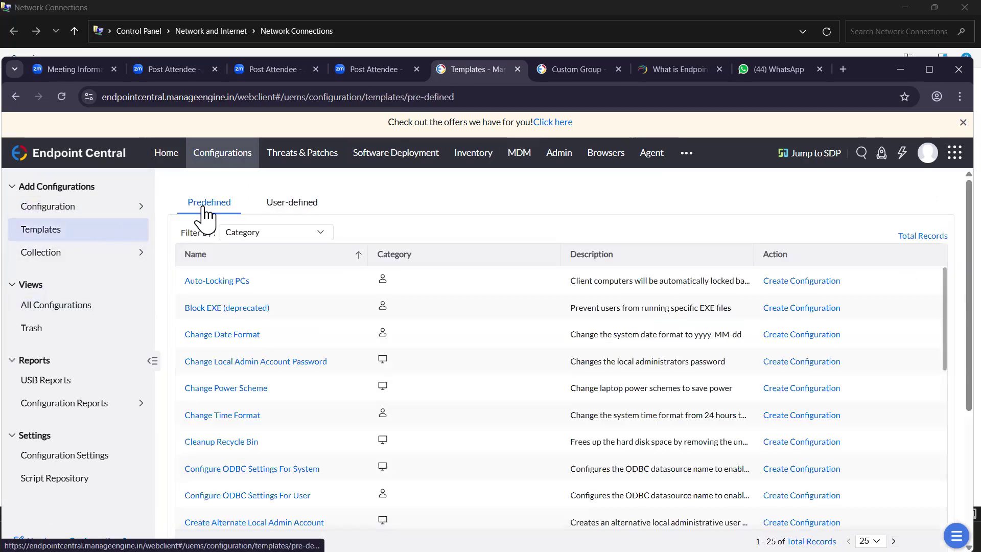
{"action": "left_click", "coordinate": [290, 205]}
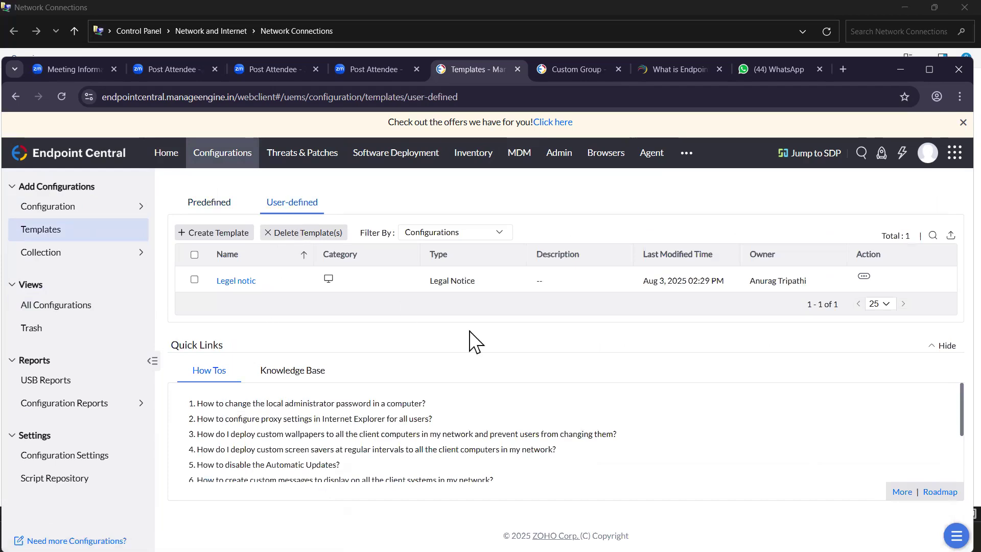
{"action": "scroll", "coordinate": [518, 390], "scroll_direction": "down", "scroll_amount": 3}
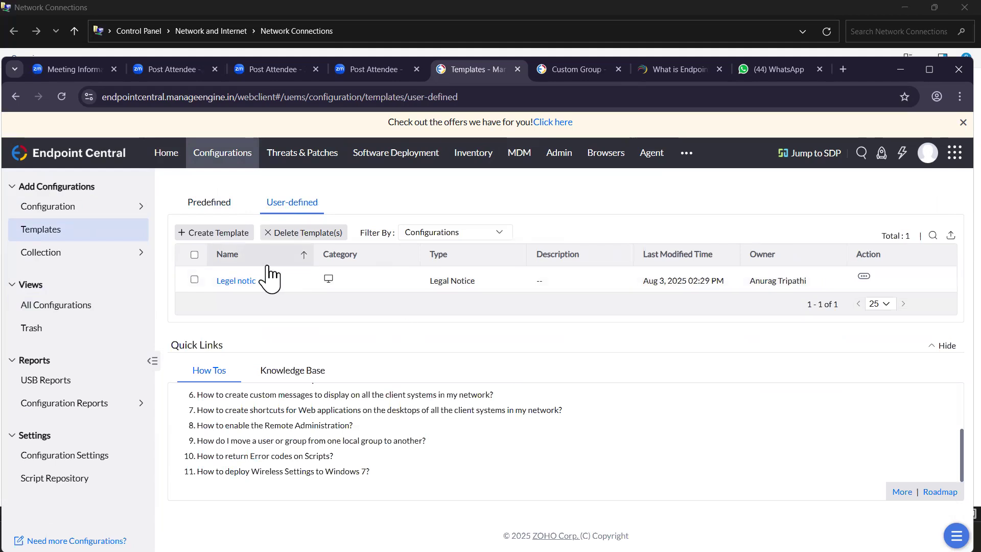
{"action": "left_click", "coordinate": [452, 233]}
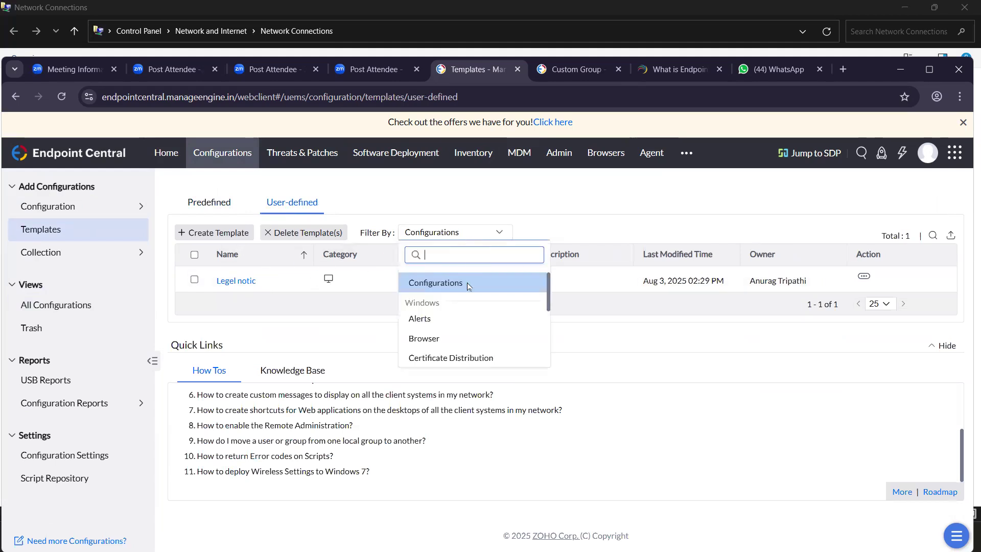
{"action": "left_click", "coordinate": [235, 282]}
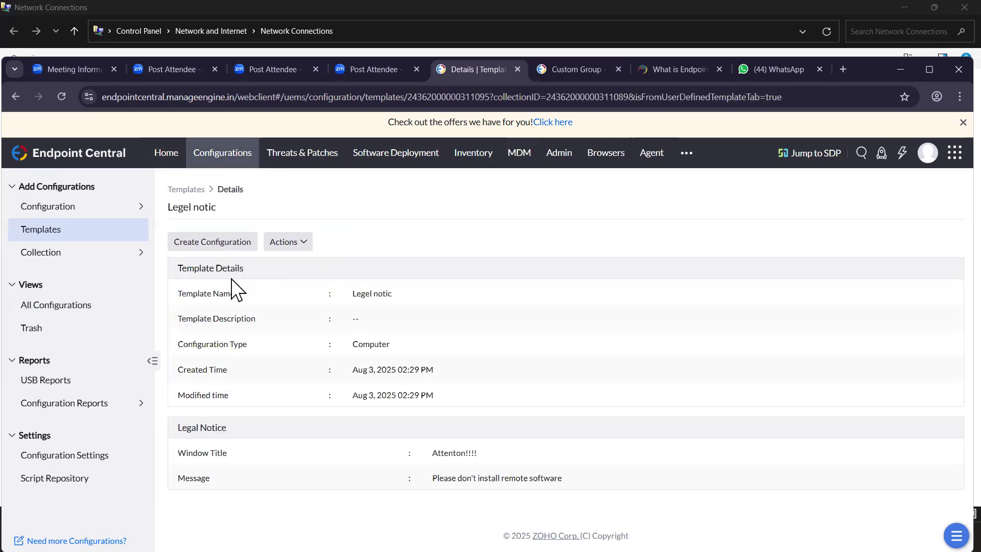
{"action": "left_click", "coordinate": [286, 244]}
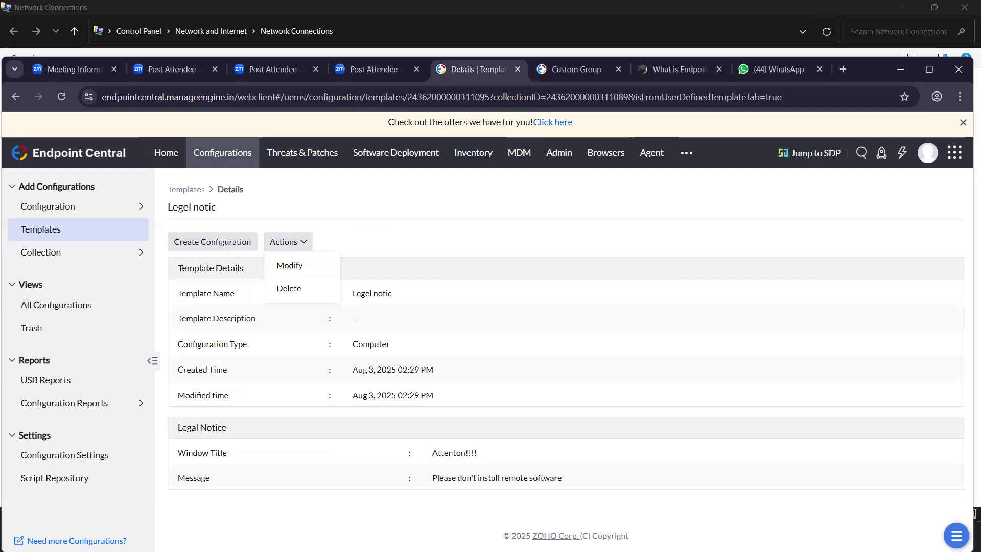
{"action": "key", "text": "Escape"}
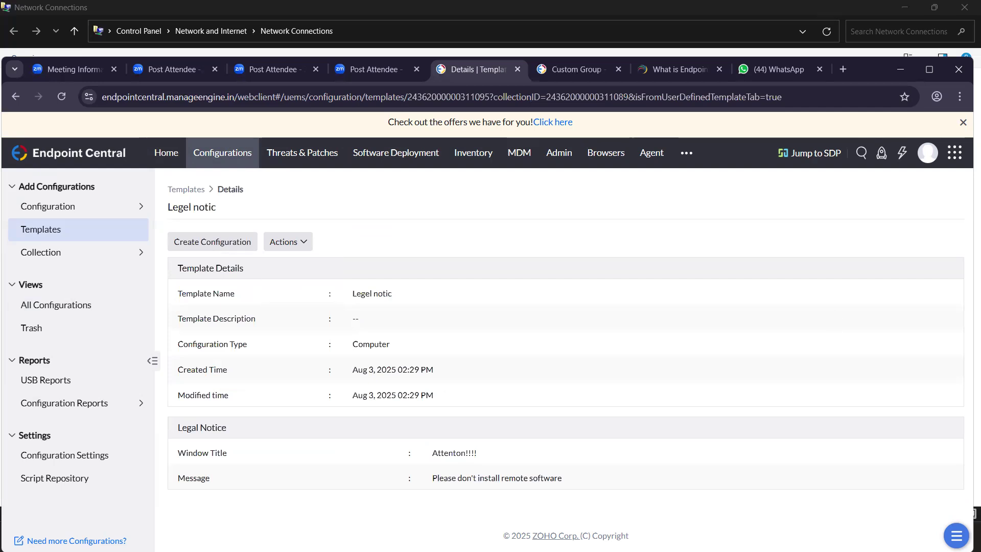
Step: Switch to the Windows 10 virtual machine in VMware Workstation and sign in with the account password
{"action": "left_click", "coordinate": [930, 68]}
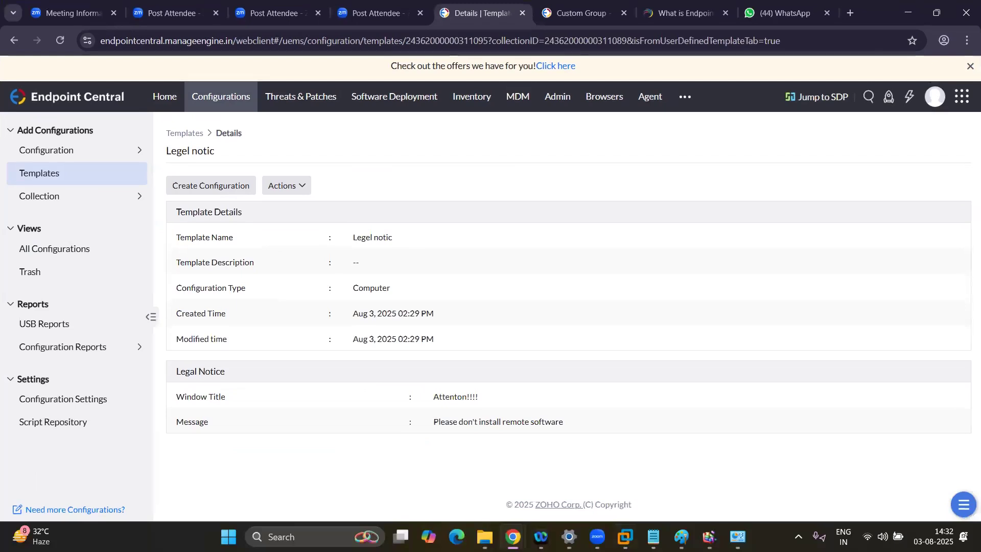
{"action": "left_click", "coordinate": [626, 536]}
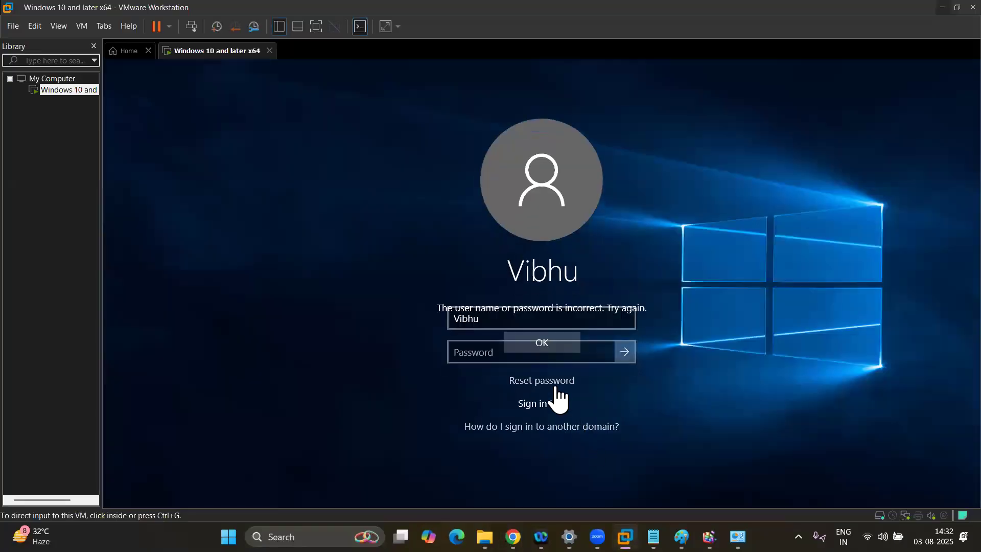
{"action": "left_click", "coordinate": [542, 349]}
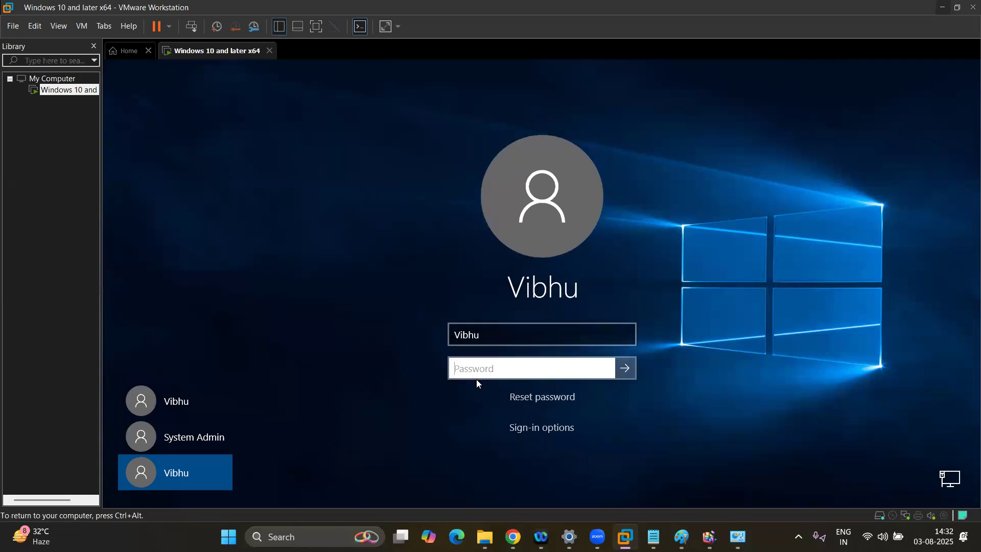
{"action": "type", "text": "v"}
{"action": "key", "text": "Return"}
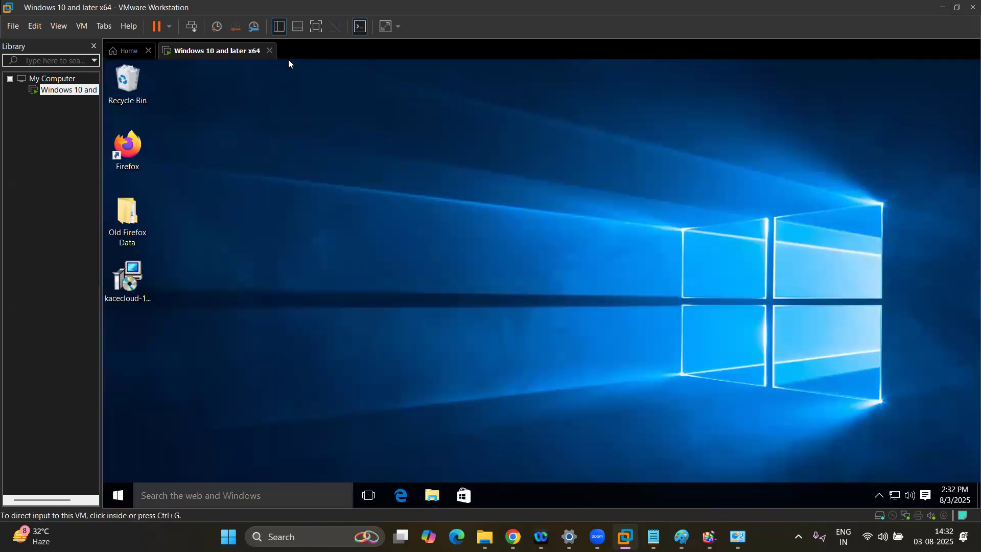
Step: Return to Endpoint Central in Chrome and create a configuration named "Legel notice" from the "Legel notic" template
{"action": "mouse_move", "coordinate": [513, 537]}
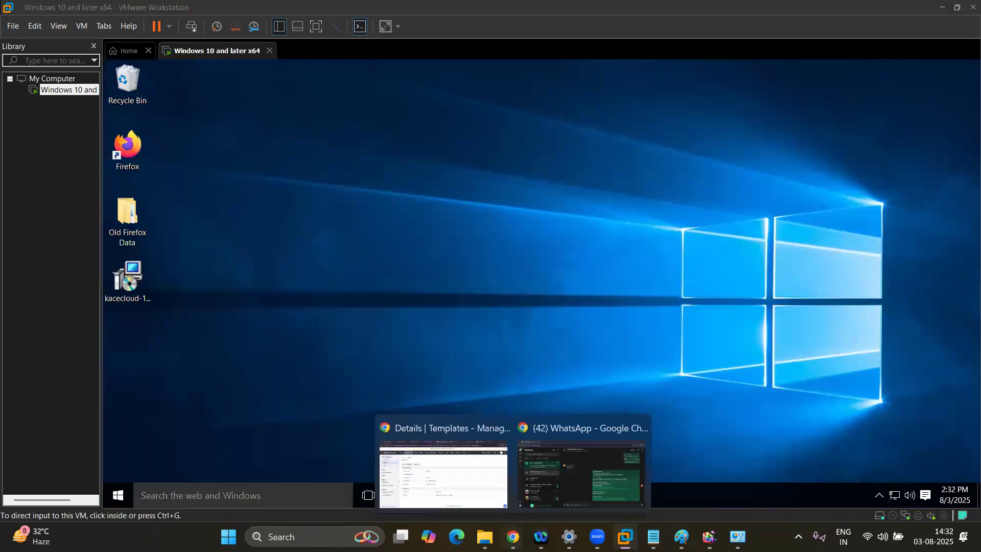
{"action": "left_click", "coordinate": [452, 490]}
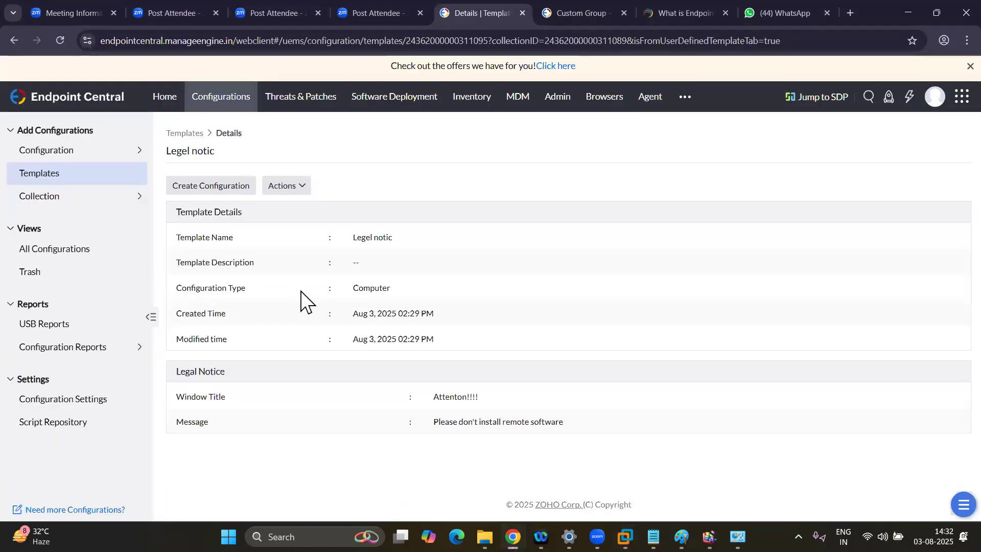
{"action": "left_click", "coordinate": [231, 190]}
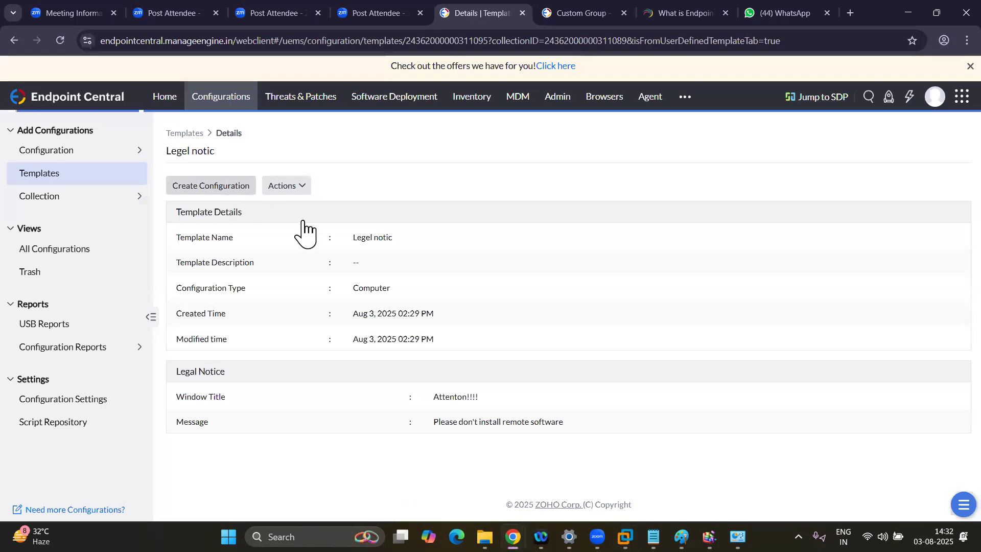
{"action": "scroll", "coordinate": [415, 416], "scroll_direction": "down", "scroll_amount": 1}
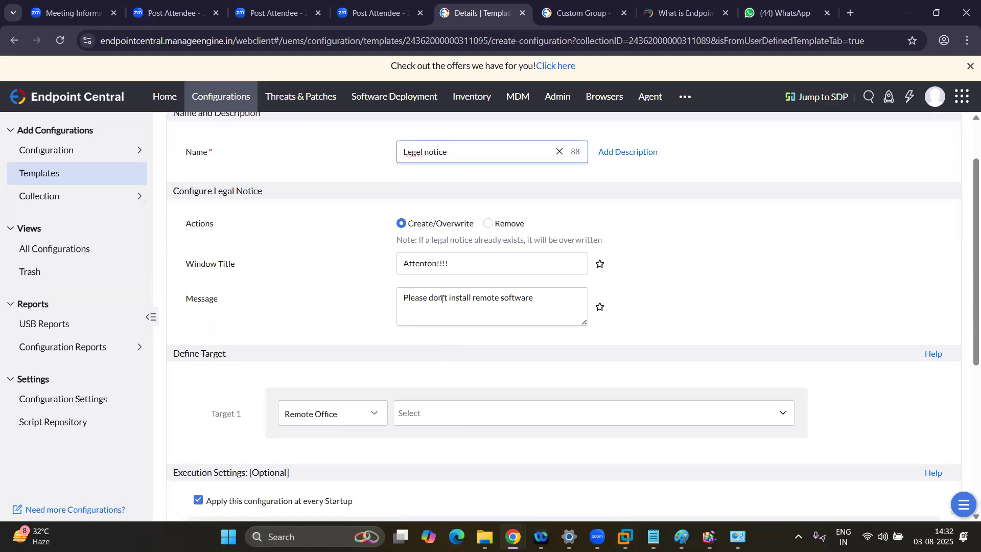
{"action": "scroll", "coordinate": [465, 349], "scroll_direction": "down", "scroll_amount": 1}
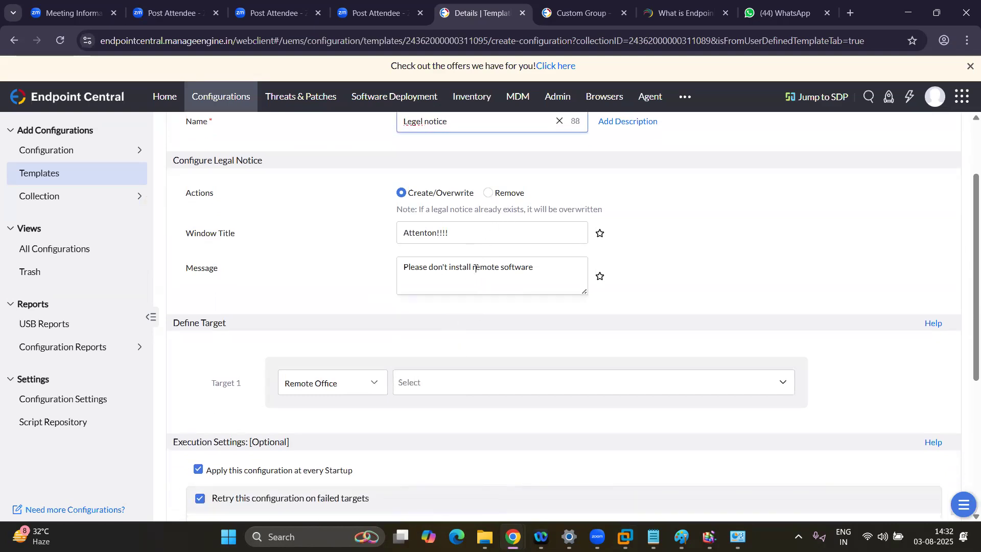
Step: Set the configuration's target to the Remote Office named Default Remote Office
{"action": "left_click", "coordinate": [365, 389]}
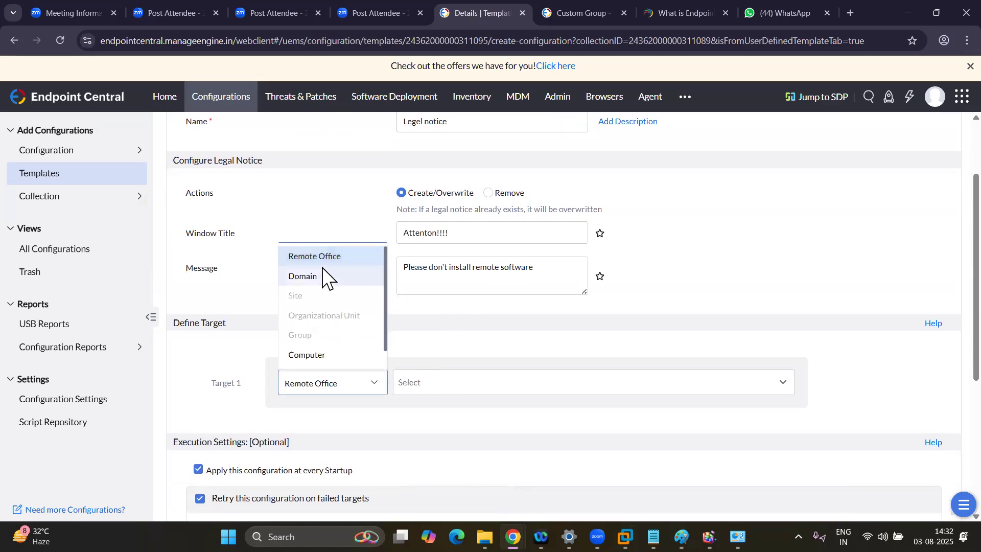
{"action": "left_click", "coordinate": [444, 391]}
{"action": "left_click", "coordinate": [438, 440]}
{"action": "left_click", "coordinate": [438, 440]}
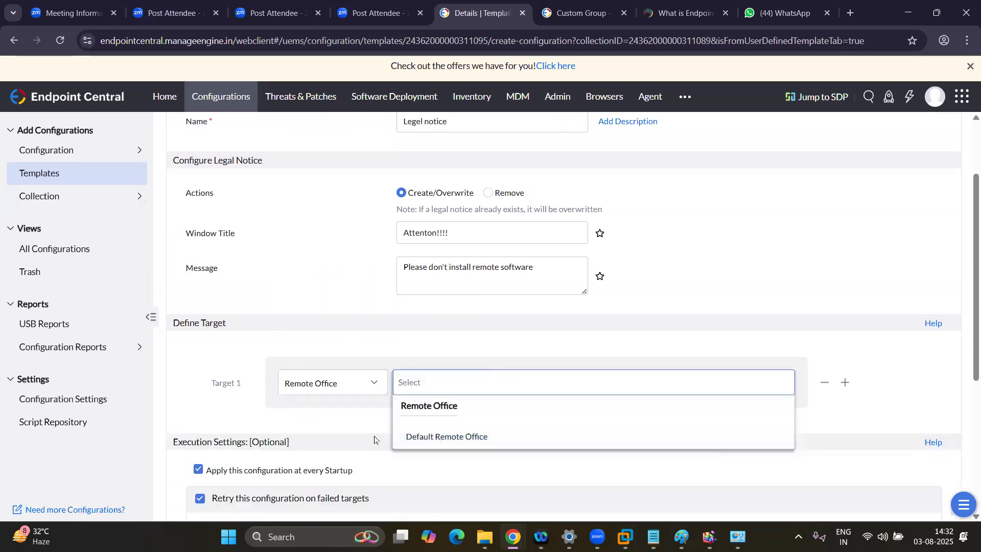
{"action": "left_click", "coordinate": [437, 438]}
{"action": "left_click", "coordinate": [844, 425]}
{"action": "scroll", "coordinate": [643, 376], "scroll_direction": "down", "scroll_amount": 3}
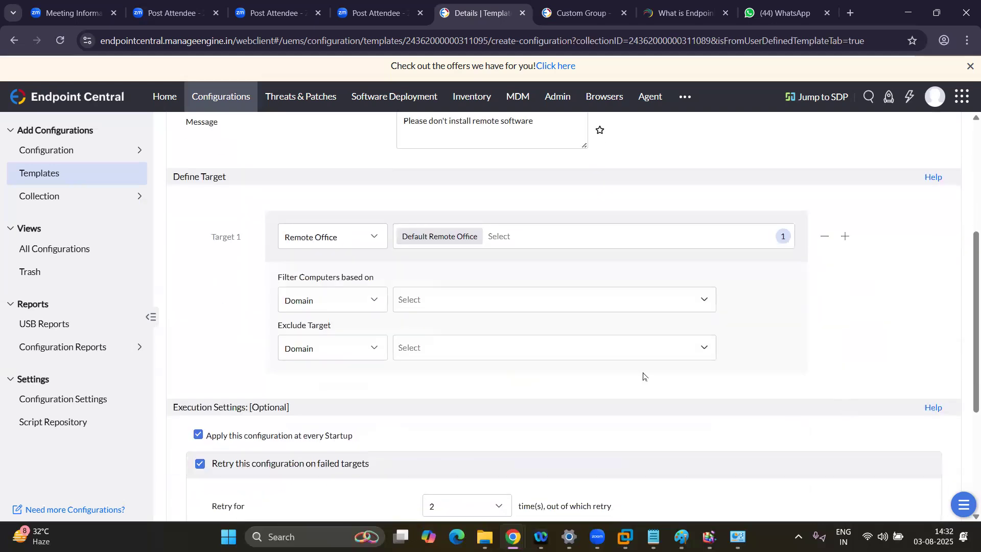
Step: Filter the target's computers by Computer and select the managed computer under Default Remote Office
{"action": "left_click", "coordinate": [366, 306]}
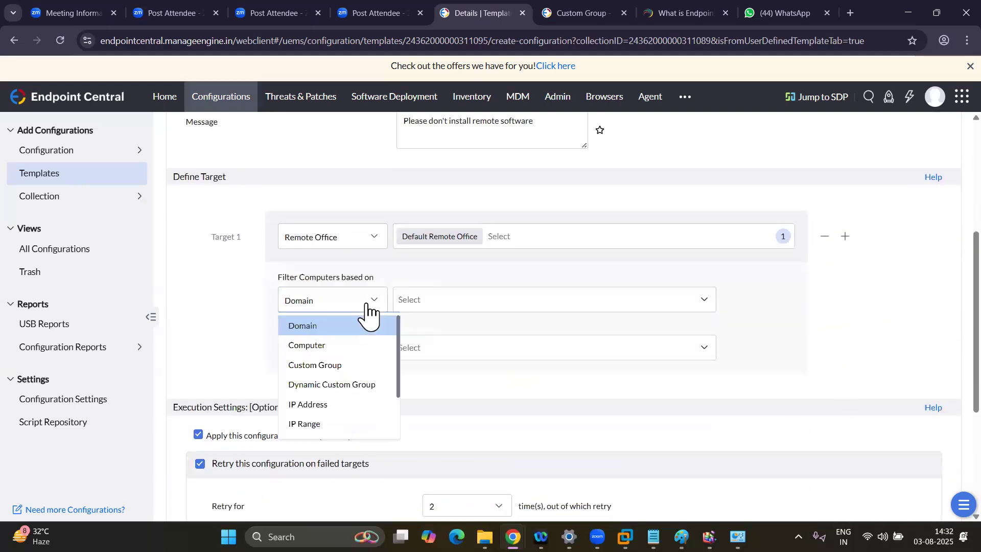
{"action": "left_click", "coordinate": [323, 344]}
{"action": "left_click", "coordinate": [448, 300]}
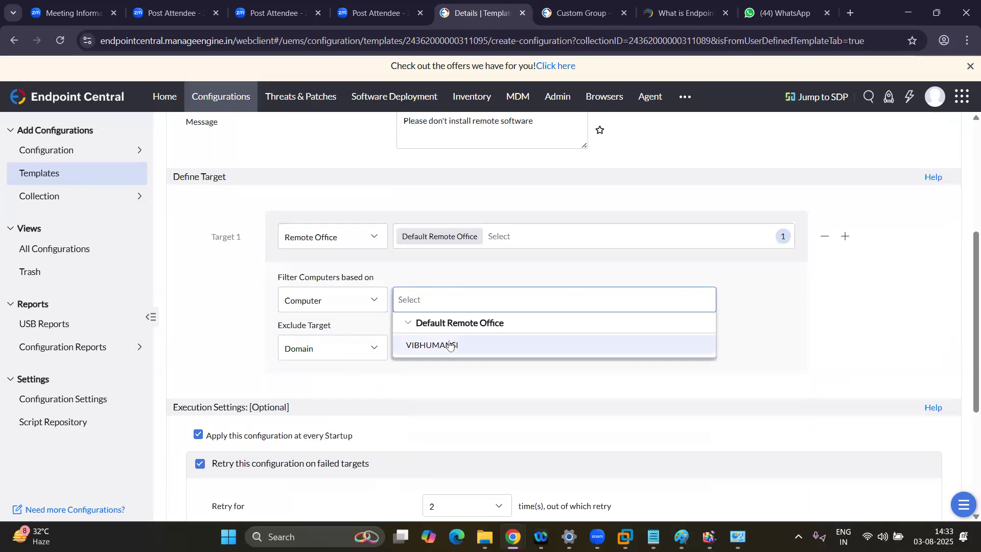
{"action": "left_click", "coordinate": [449, 345]}
{"action": "left_click", "coordinate": [787, 340]}
Step: Check the legal notice text, target and execution settings, and deploy the configuration immediately
{"action": "scroll", "coordinate": [787, 340], "scroll_direction": "down", "scroll_amount": 5}
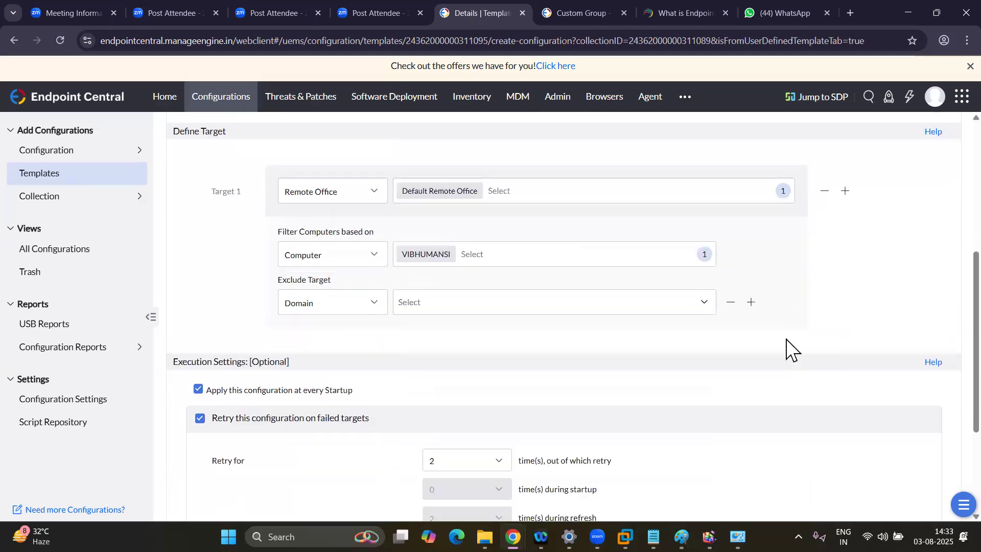
{"action": "scroll", "coordinate": [620, 388], "scroll_direction": "up", "scroll_amount": 7}
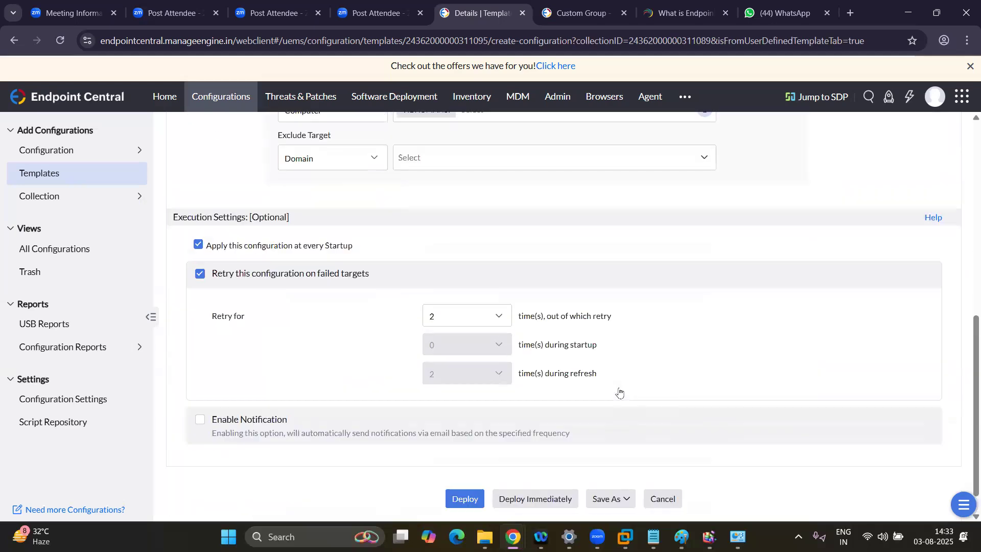
{"action": "scroll", "coordinate": [619, 388], "scroll_direction": "up", "scroll_amount": 2}
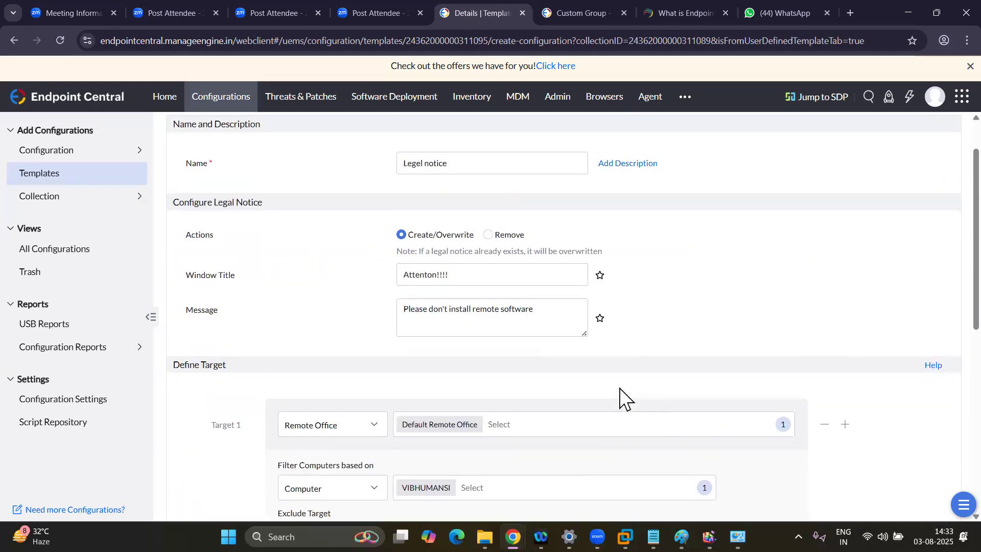
{"action": "scroll", "coordinate": [620, 399], "scroll_direction": "down", "scroll_amount": 8}
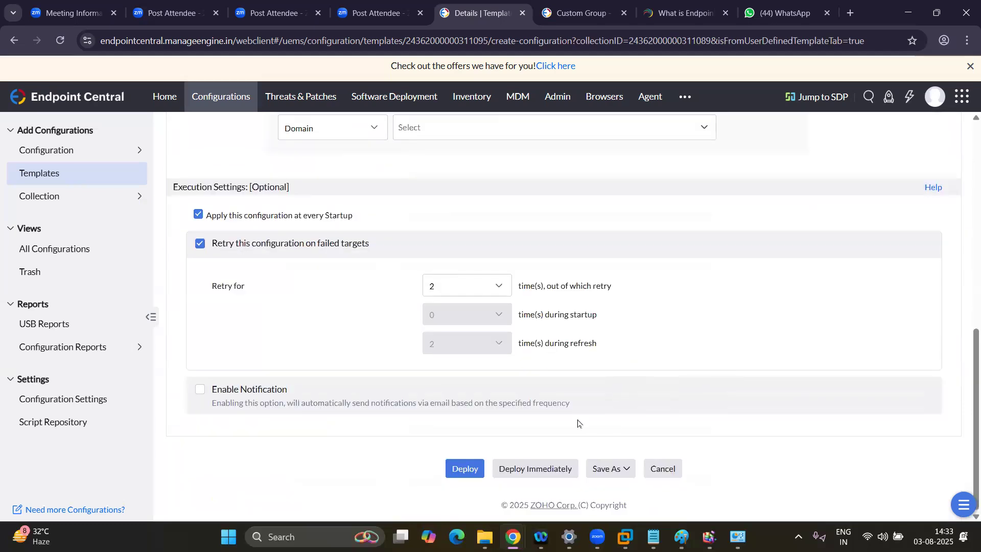
{"action": "scroll", "coordinate": [564, 417], "scroll_direction": "up", "scroll_amount": 2}
{"action": "scroll", "coordinate": [641, 311], "scroll_direction": "down", "scroll_amount": 2}
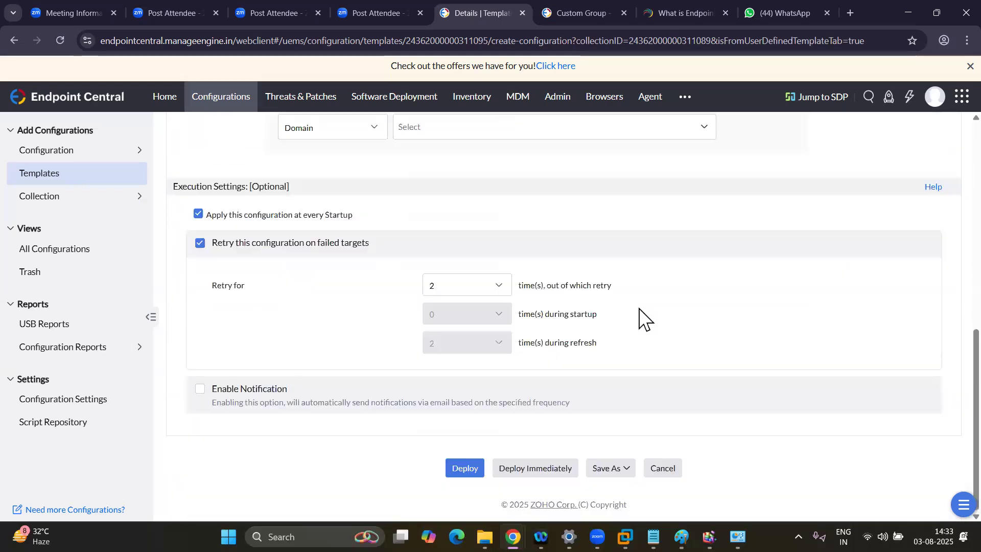
{"action": "left_click", "coordinate": [532, 471]}
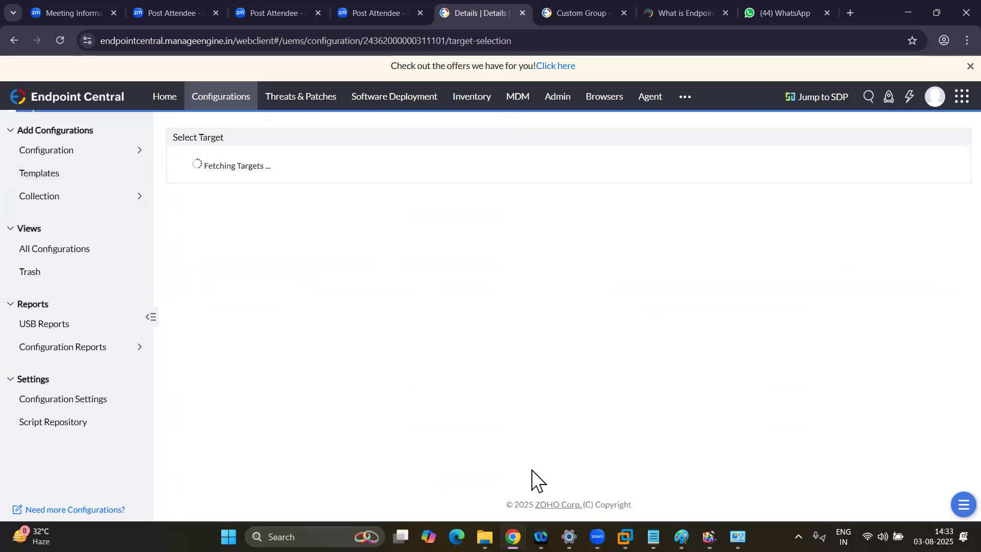
Step: Review the deployed configuration's summary and legal notice details, and open its execution status from the list of all configurations
{"action": "scroll", "coordinate": [470, 448], "scroll_direction": "down", "scroll_amount": 2}
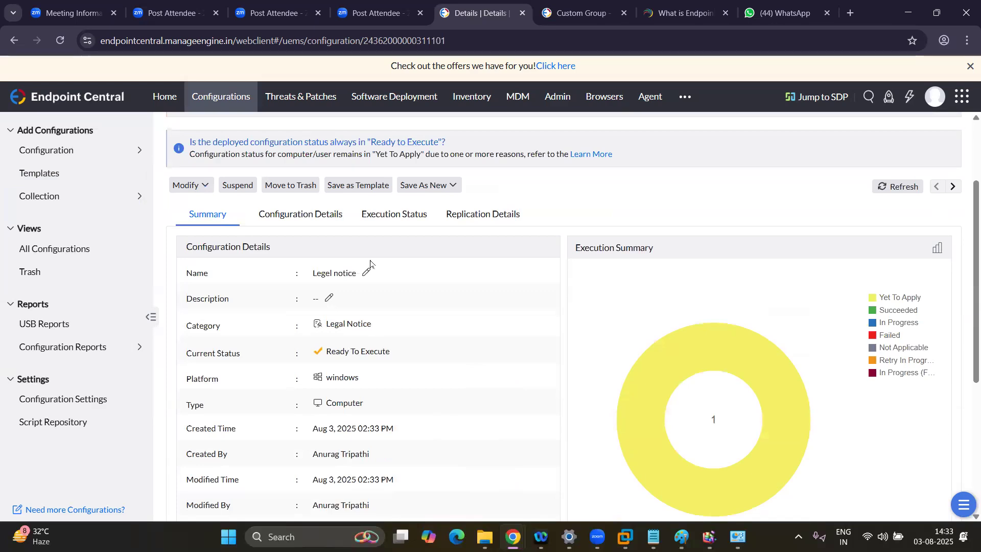
{"action": "left_click", "coordinate": [309, 216]}
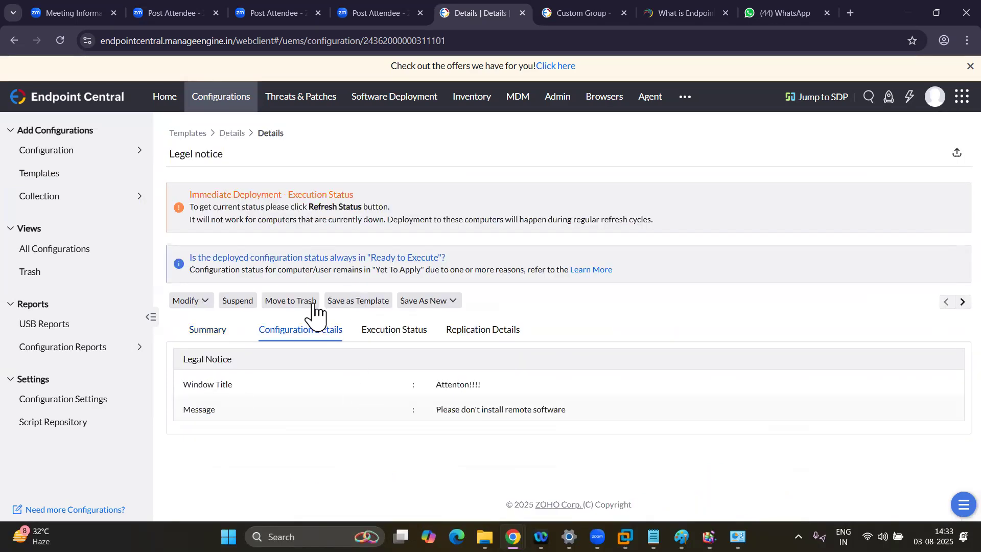
{"action": "left_click", "coordinate": [45, 154]}
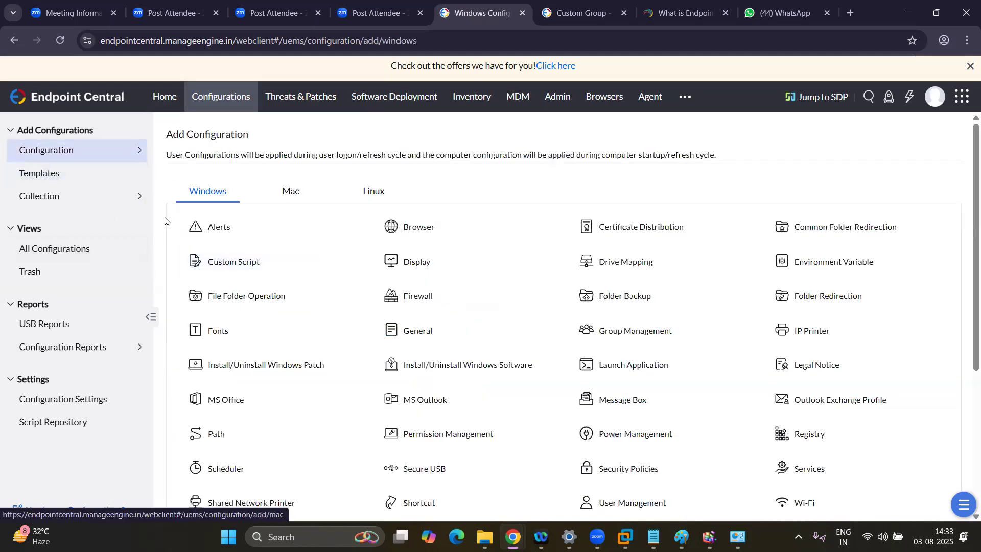
{"action": "left_click", "coordinate": [38, 176]}
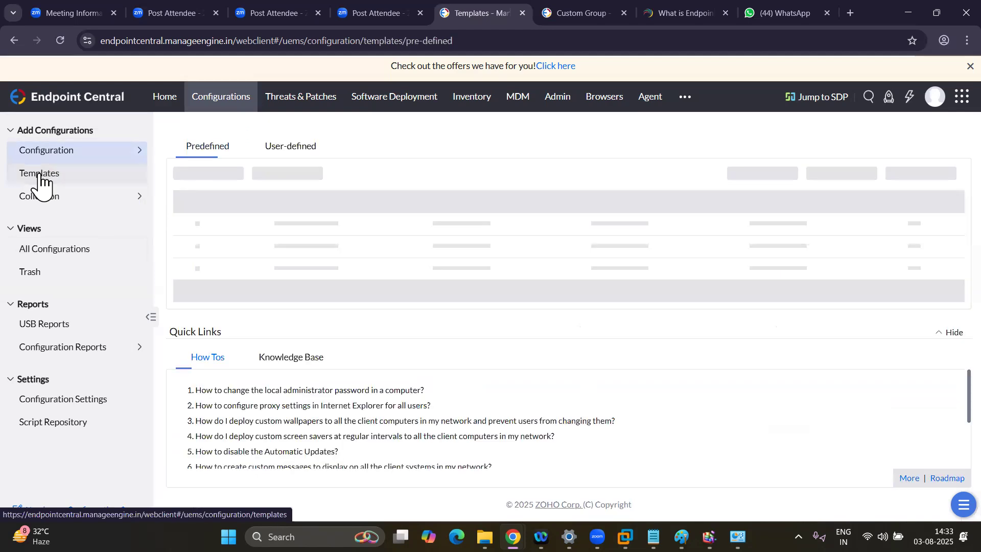
{"action": "left_click", "coordinate": [66, 156]}
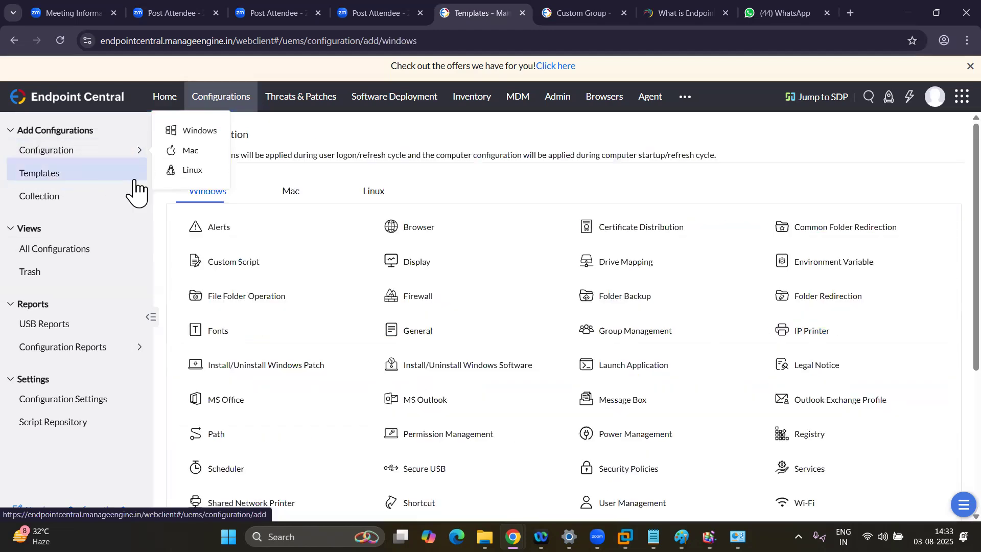
{"action": "left_click", "coordinate": [59, 252]}
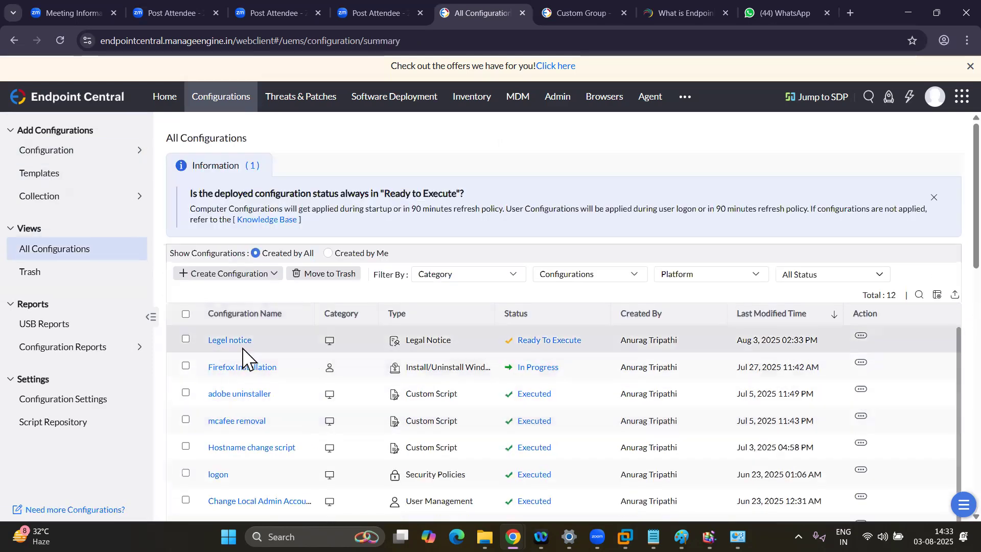
{"action": "left_click", "coordinate": [540, 341]}
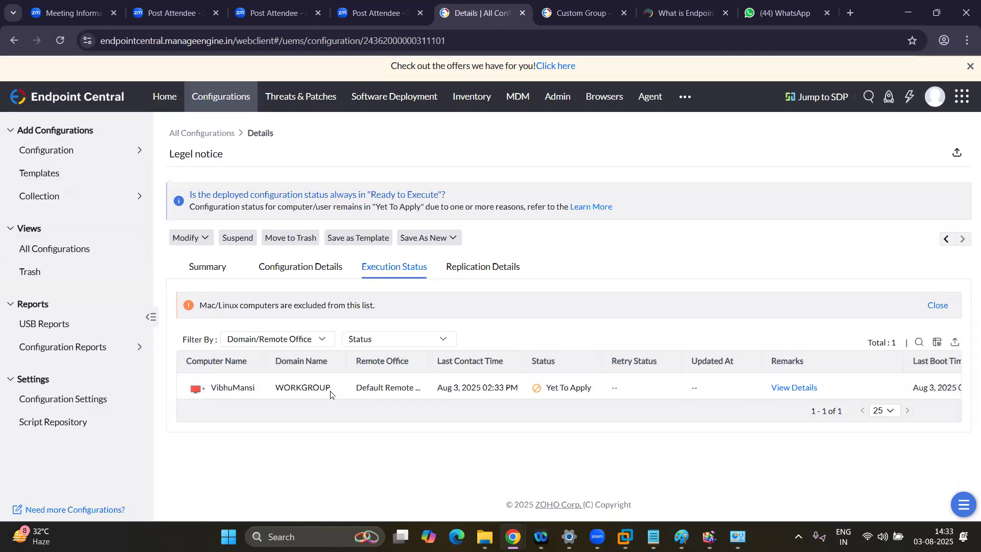
Step: Check the Windows 10 virtual machine and its hidden tray icons in VMware Workstation, and return to Endpoint Central in Chrome to view the inventory computers
{"action": "left_click", "coordinate": [625, 536]}
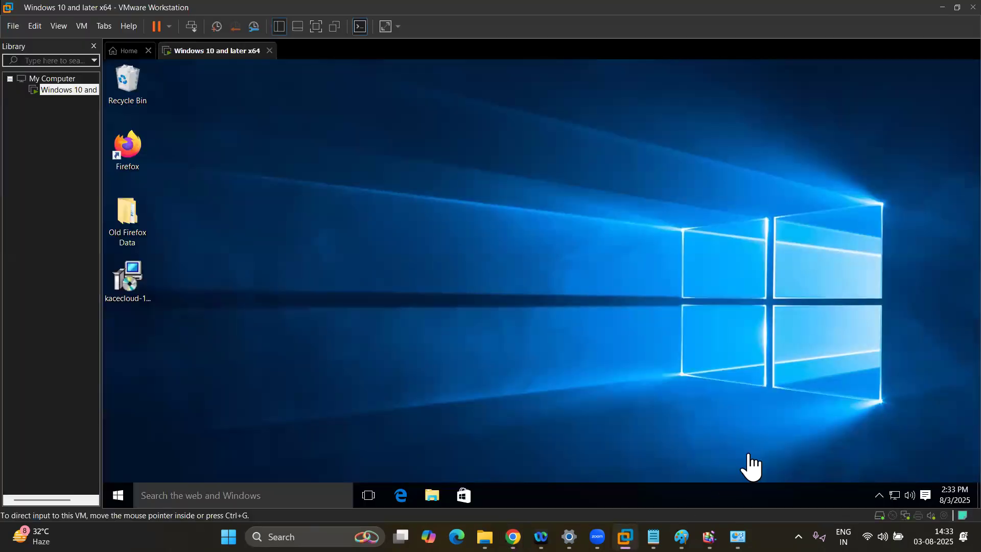
{"action": "left_click", "coordinate": [774, 403]}
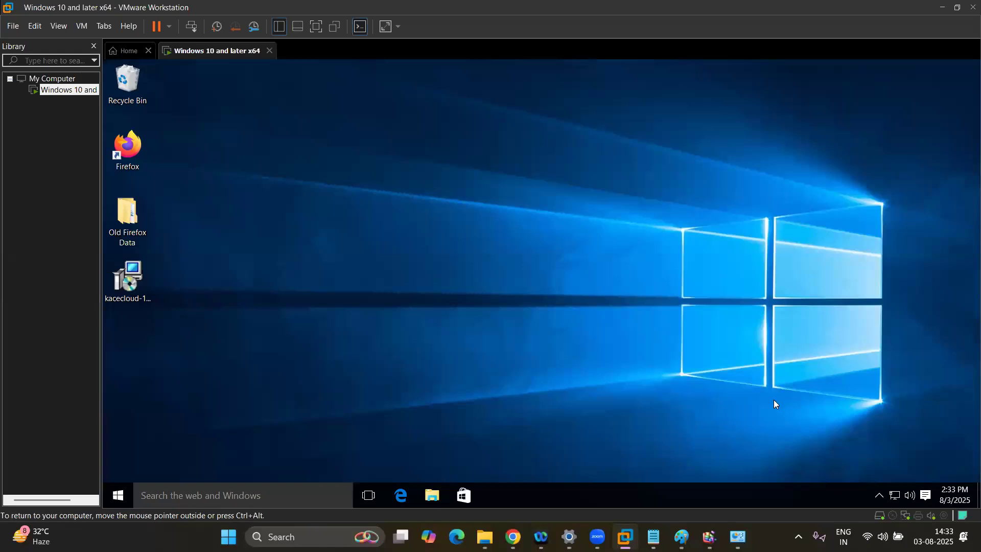
{"action": "left_click", "coordinate": [880, 496]}
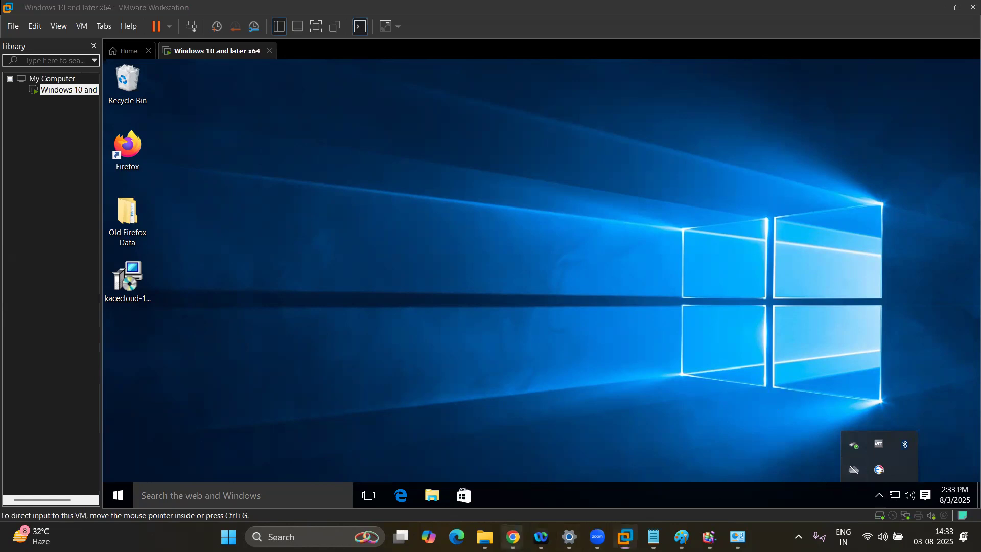
{"action": "mouse_move", "coordinate": [513, 536]}
{"action": "left_click", "coordinate": [403, 488]}
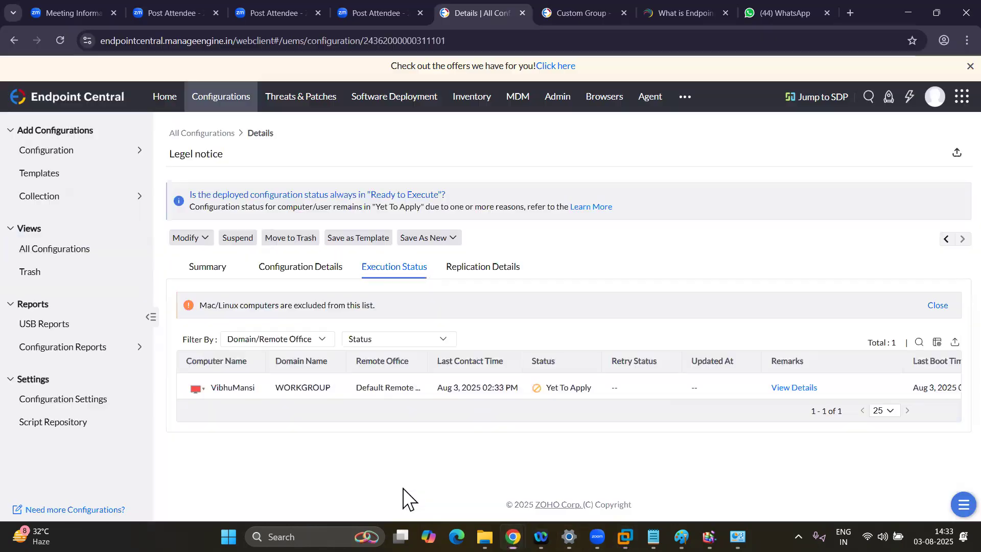
{"action": "left_click", "coordinate": [484, 103]}
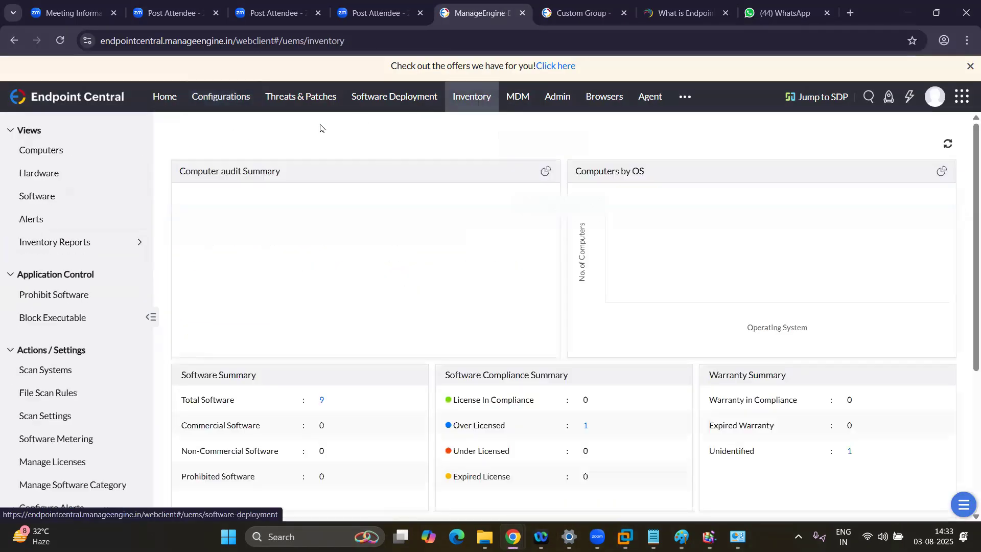
{"action": "left_click", "coordinate": [49, 153]}
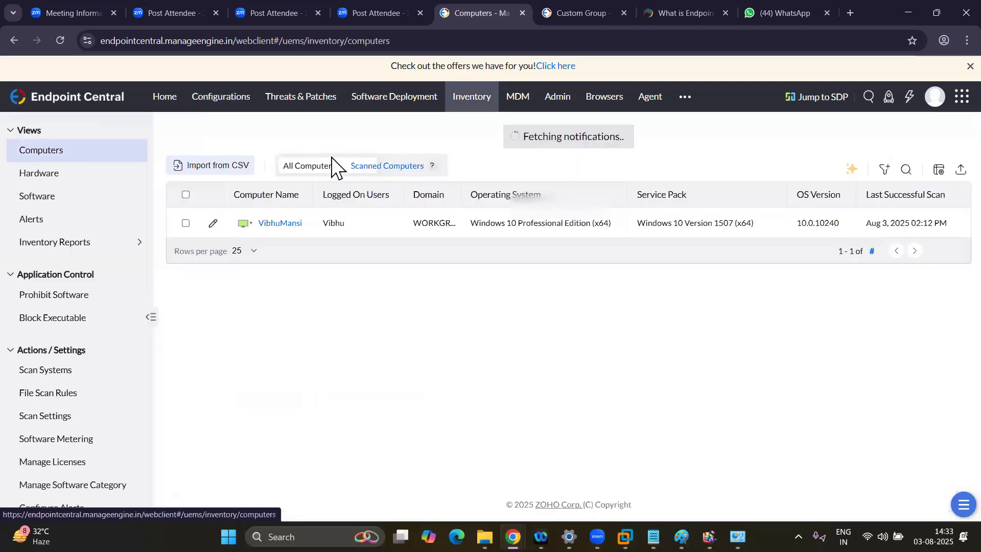
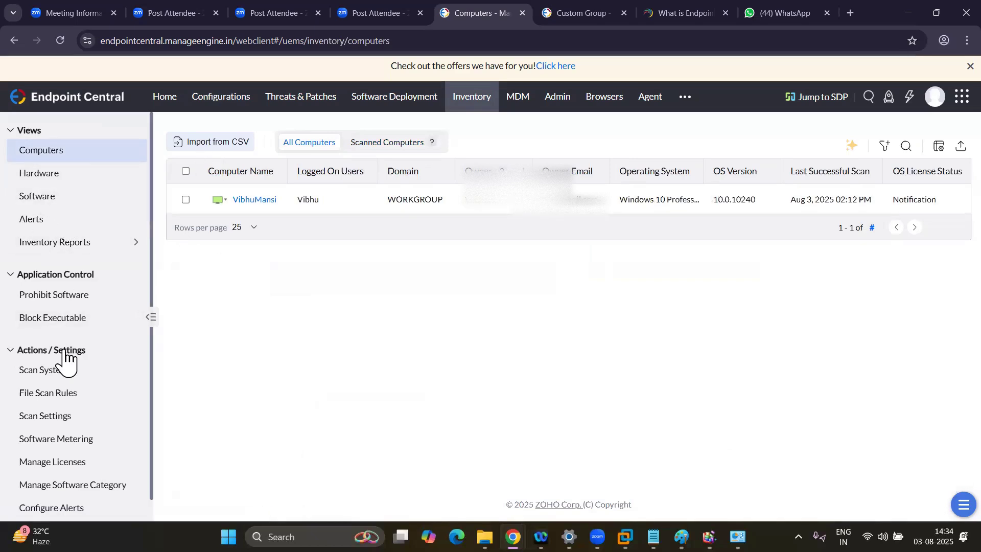
Step: Reopen the execution status of the "Legel notice" configuration and read the remarks details for the target computer
{"action": "left_click", "coordinate": [210, 102]}
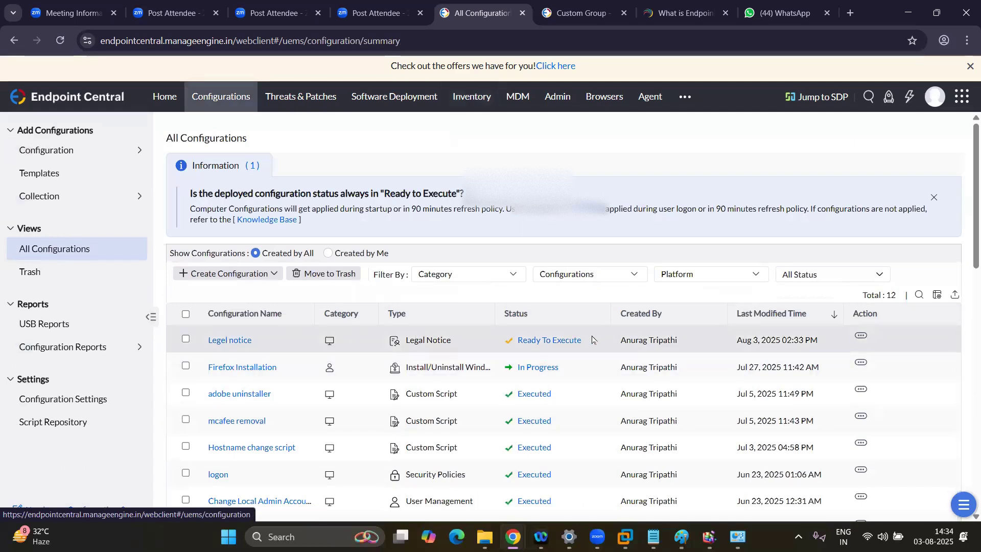
{"action": "left_click", "coordinate": [558, 342]}
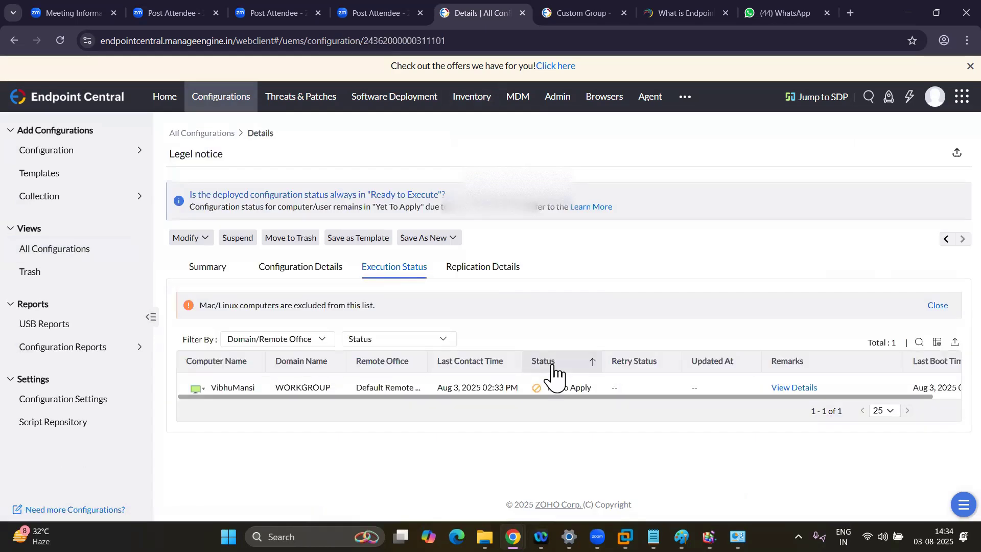
{"action": "left_click", "coordinate": [784, 388]}
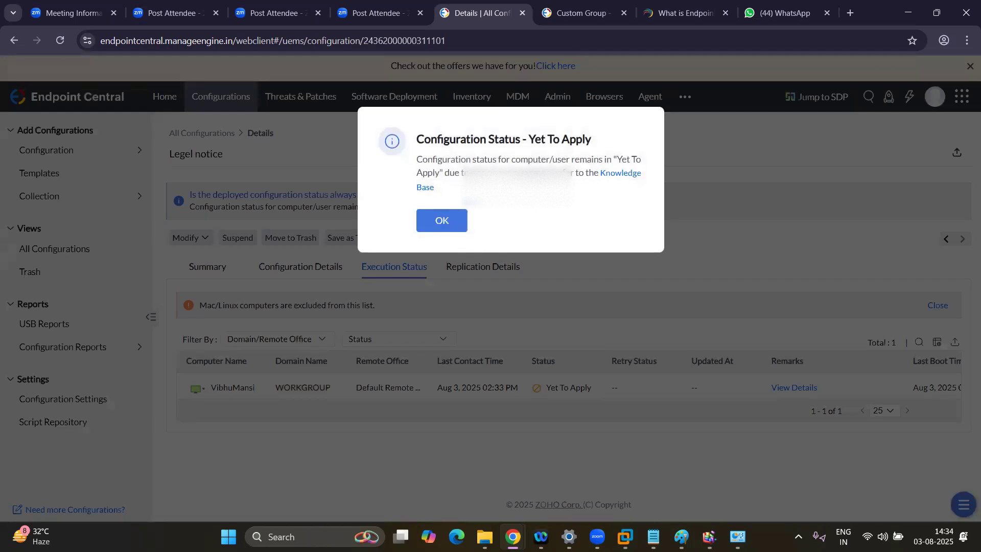
{"action": "left_click", "coordinate": [442, 220]}
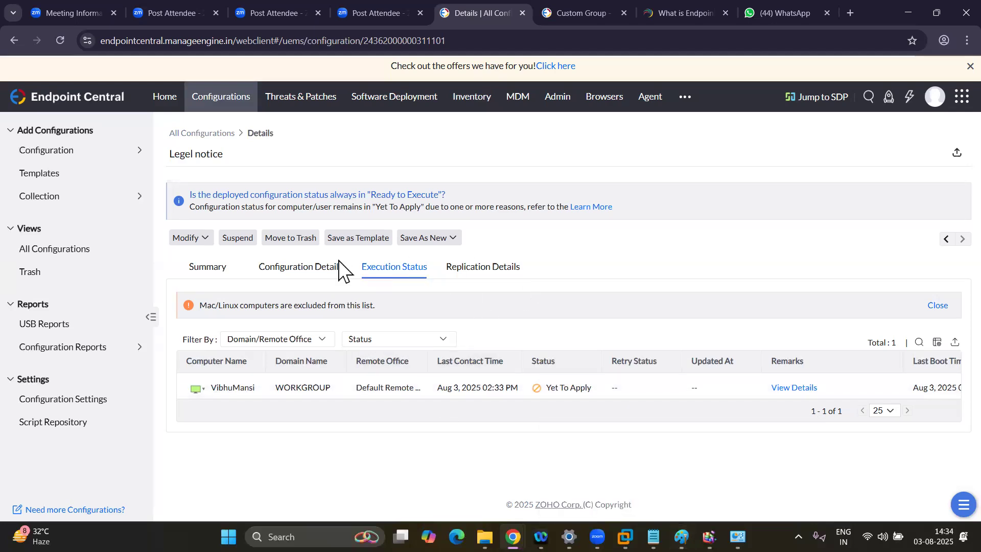
Step: Review the configuration's details and execution summary, and refresh the deployment status repeatedly
{"action": "left_click", "coordinate": [327, 270]}
{"action": "left_click", "coordinate": [222, 273]}
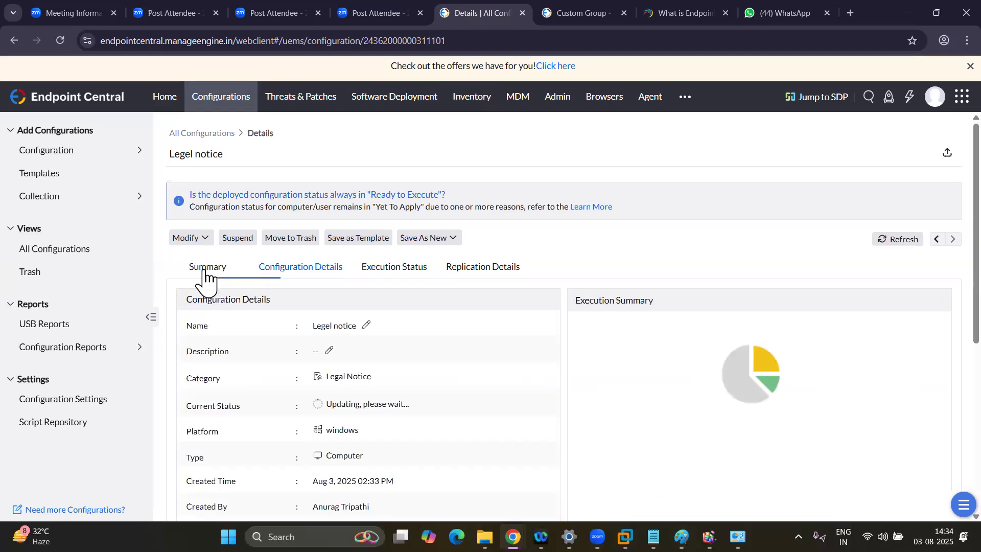
{"action": "scroll", "coordinate": [399, 391], "scroll_direction": "down", "scroll_amount": 1}
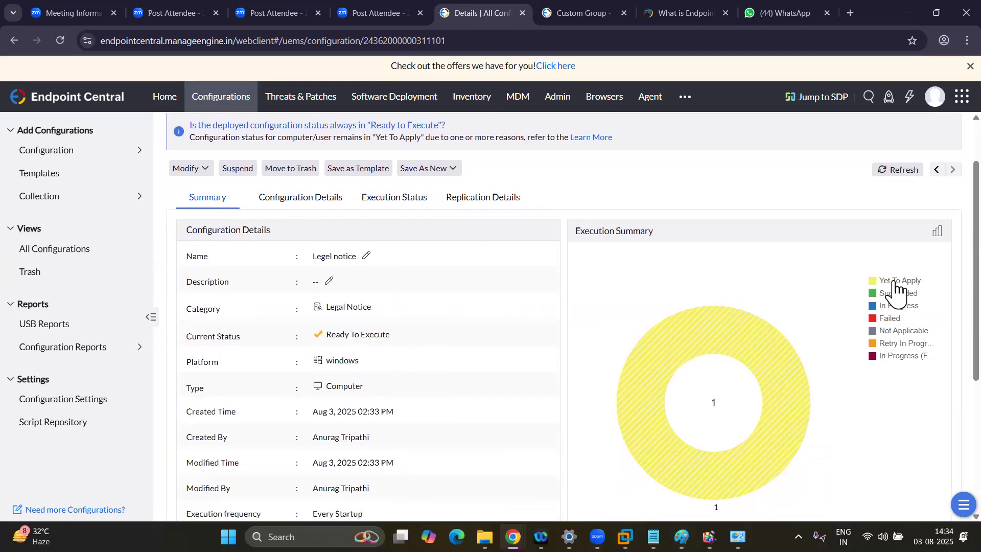
{"action": "mouse_move", "coordinate": [734, 355]}
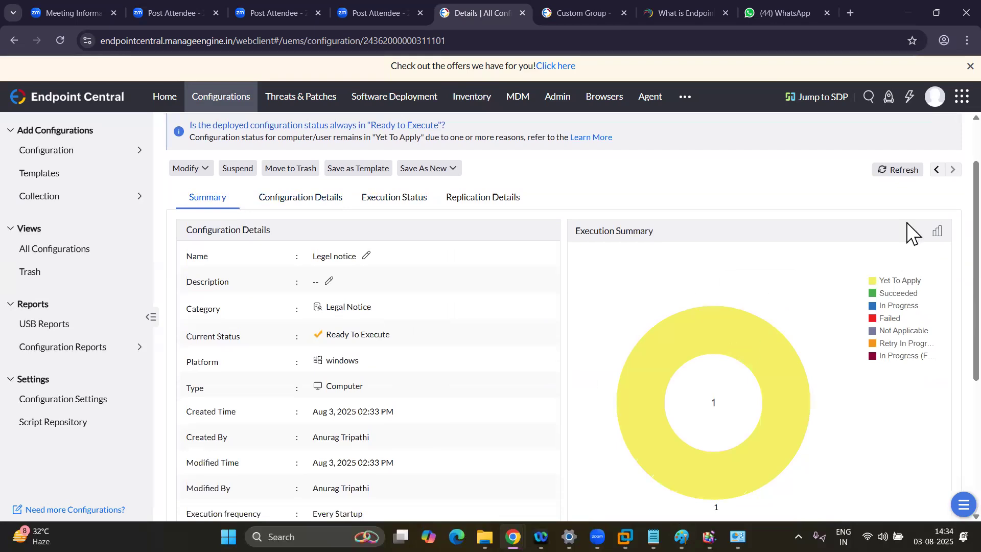
{"action": "left_click", "coordinate": [901, 170]}
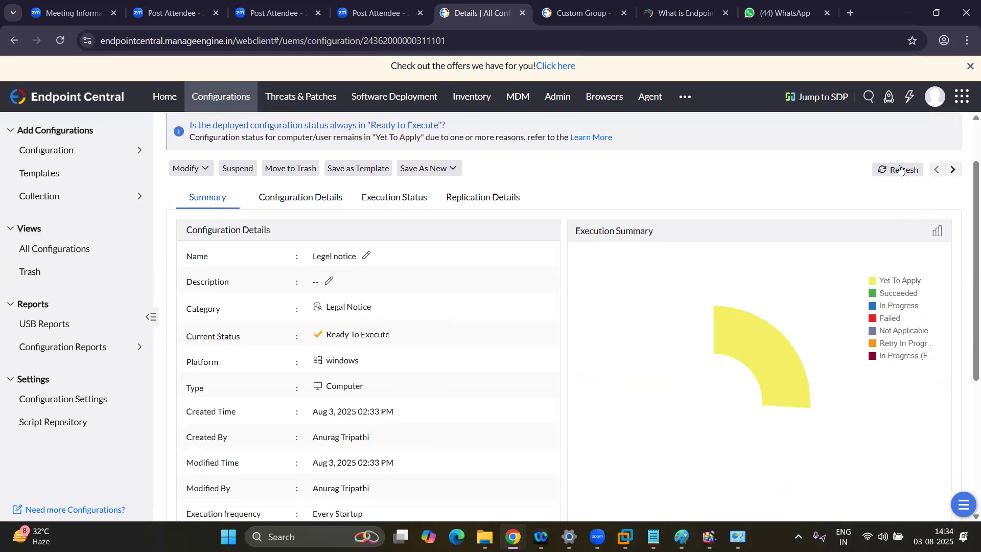
{"action": "left_click", "coordinate": [900, 170]}
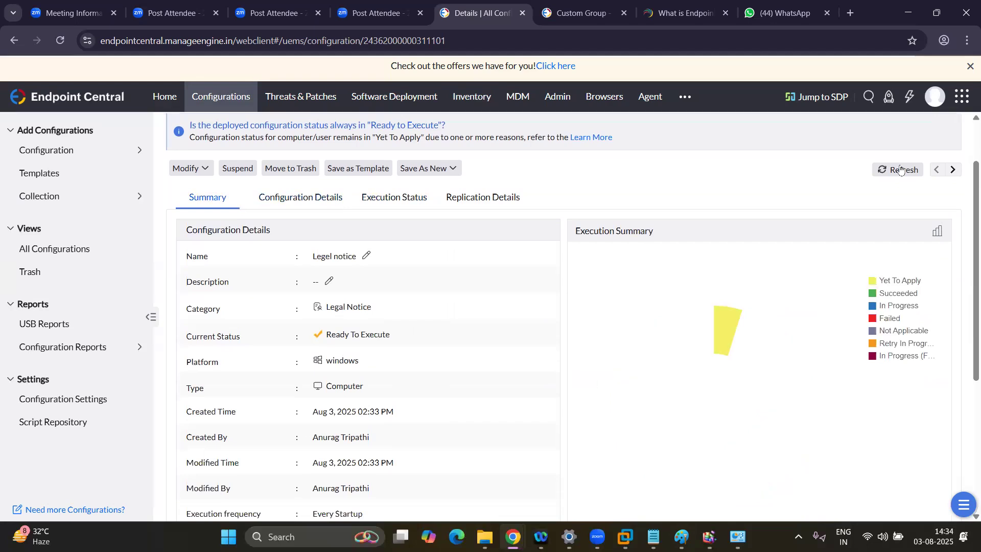
{"action": "left_click", "coordinate": [900, 170]}
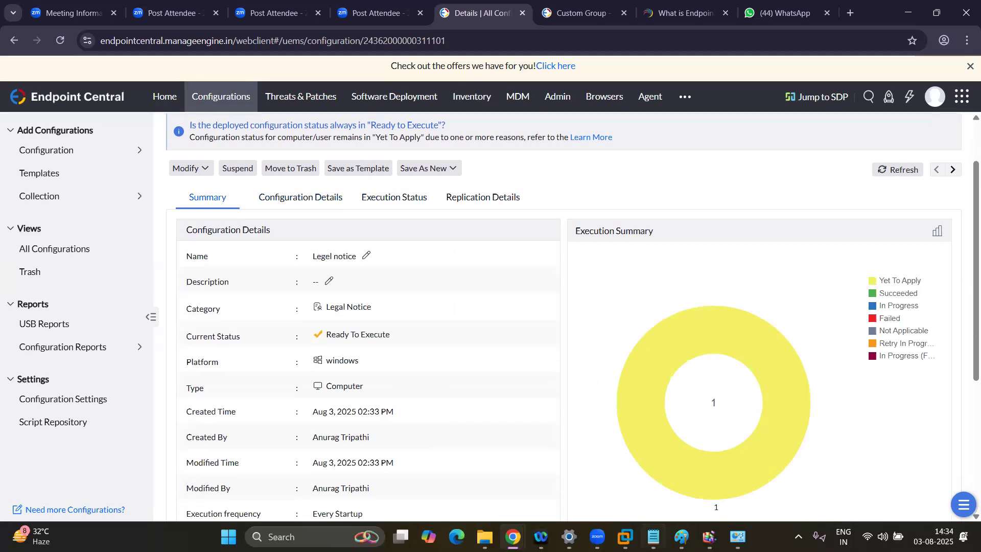
Step: Restart the managed computer from the inventory computers list, using the Force Shutdown/Restart mode
{"action": "left_click", "coordinate": [474, 105]}
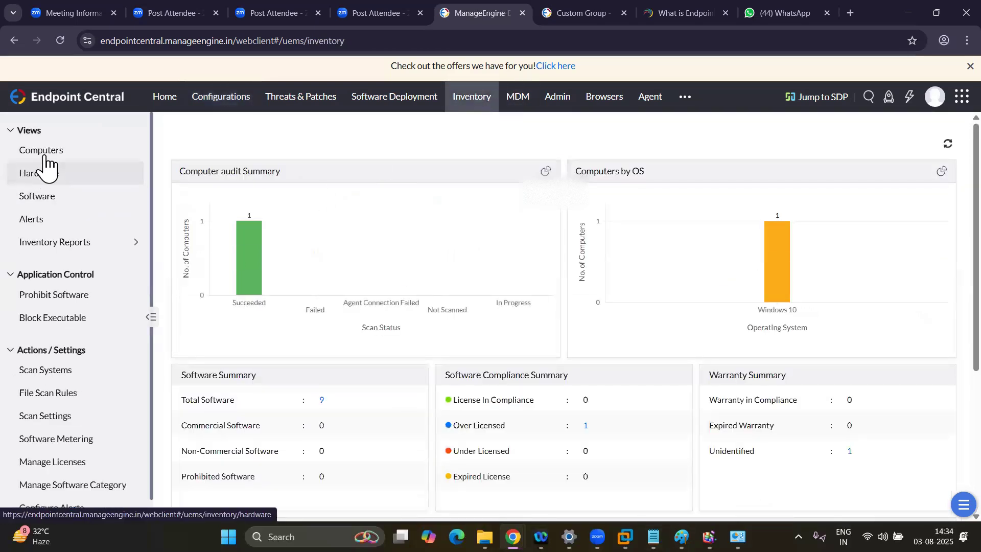
{"action": "left_click", "coordinate": [43, 152]}
{"action": "left_click", "coordinate": [221, 200]}
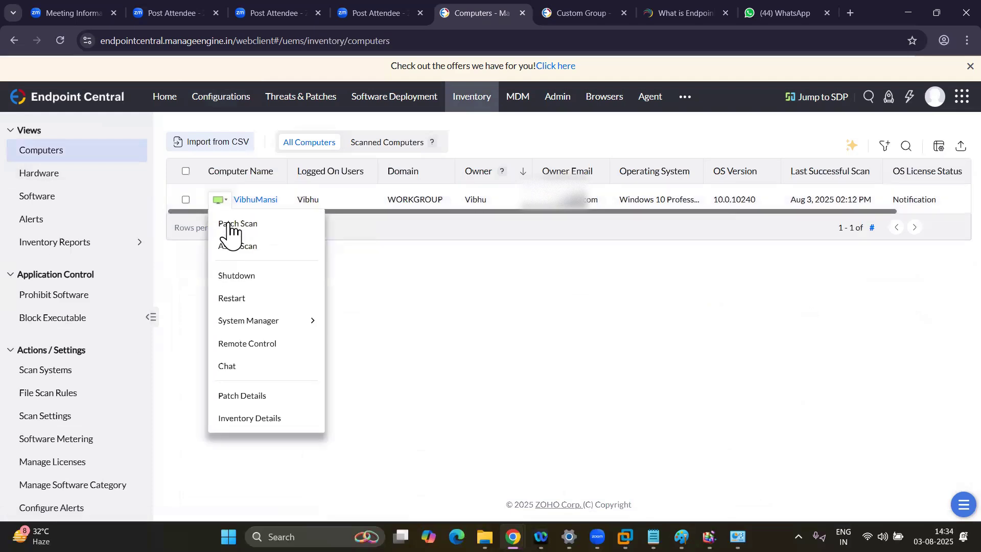
{"action": "left_click", "coordinate": [241, 301]}
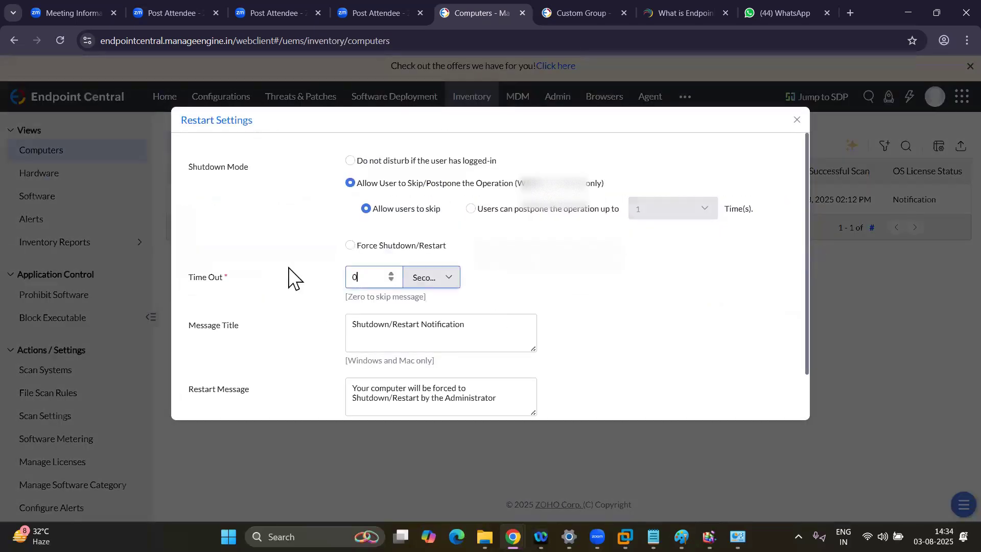
{"action": "left_click", "coordinate": [350, 246]}
{"action": "scroll", "coordinate": [458, 363], "scroll_direction": "down", "scroll_amount": 1}
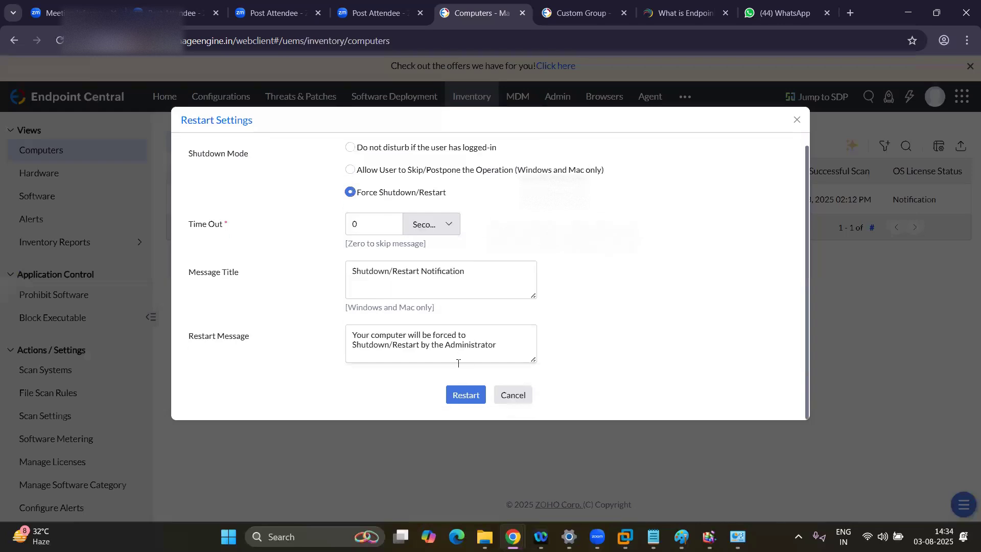
{"action": "left_click", "coordinate": [464, 396]}
{"action": "left_click", "coordinate": [444, 205]}
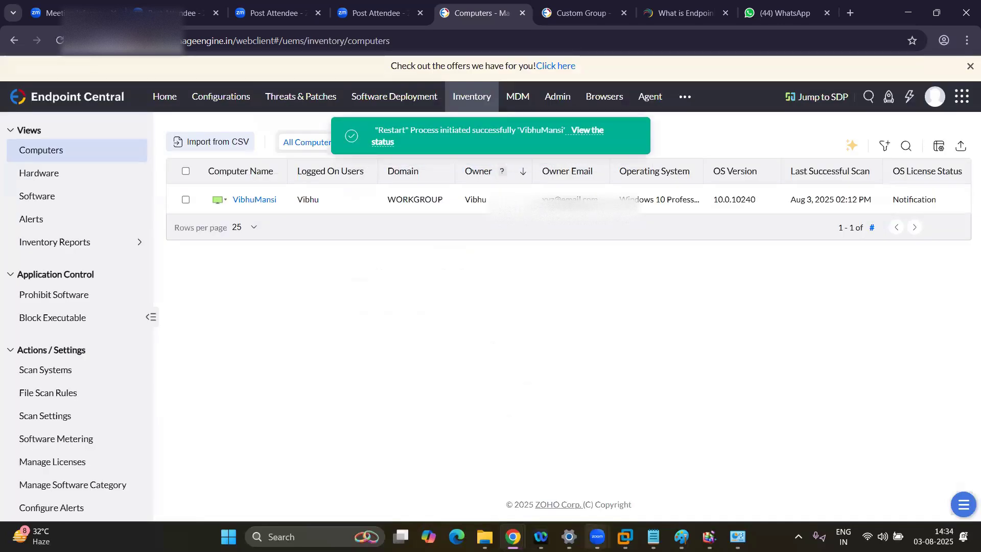
Step: Check the virtual machine in VMware Workstation, and return to Endpoint Central in Chrome to reload and inspect the list of all configurations
{"action": "left_click", "coordinate": [625, 536]}
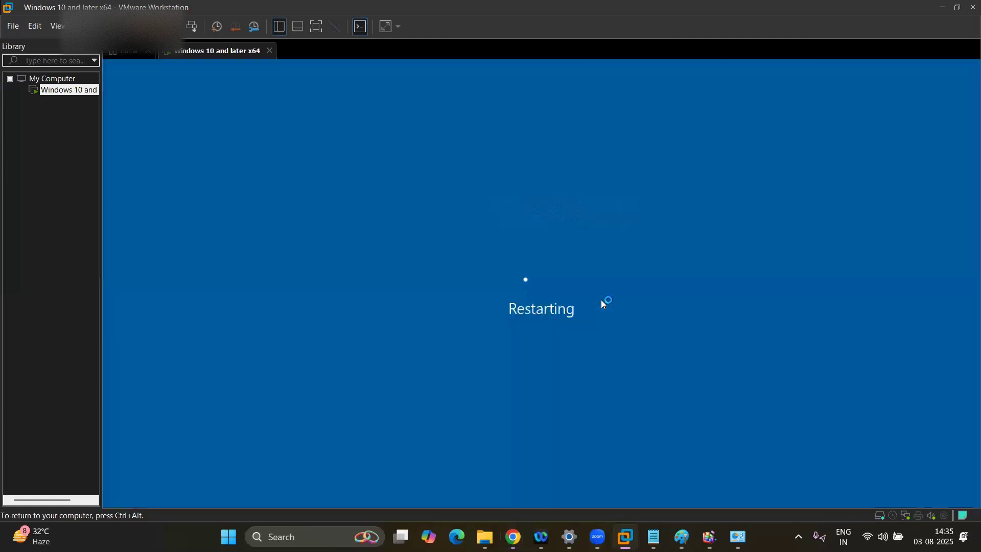
{"action": "mouse_move", "coordinate": [513, 537]}
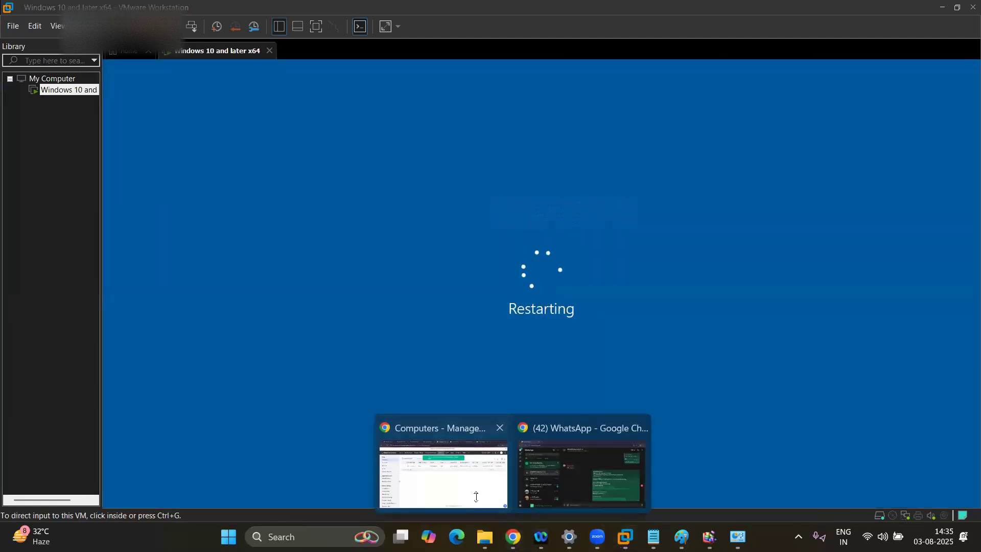
{"action": "left_click", "coordinate": [434, 460]}
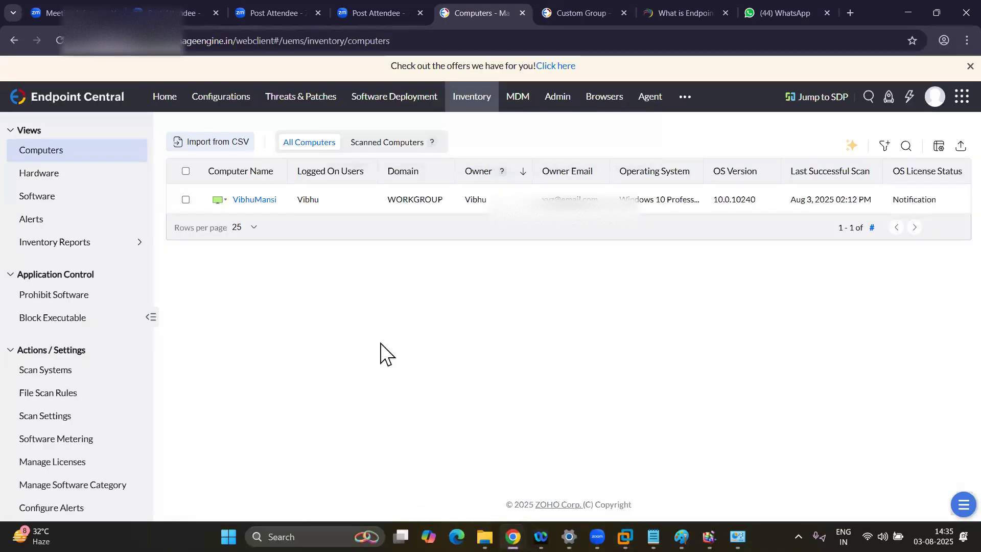
{"action": "left_click", "coordinate": [221, 99]}
{"action": "left_click", "coordinate": [79, 253]}
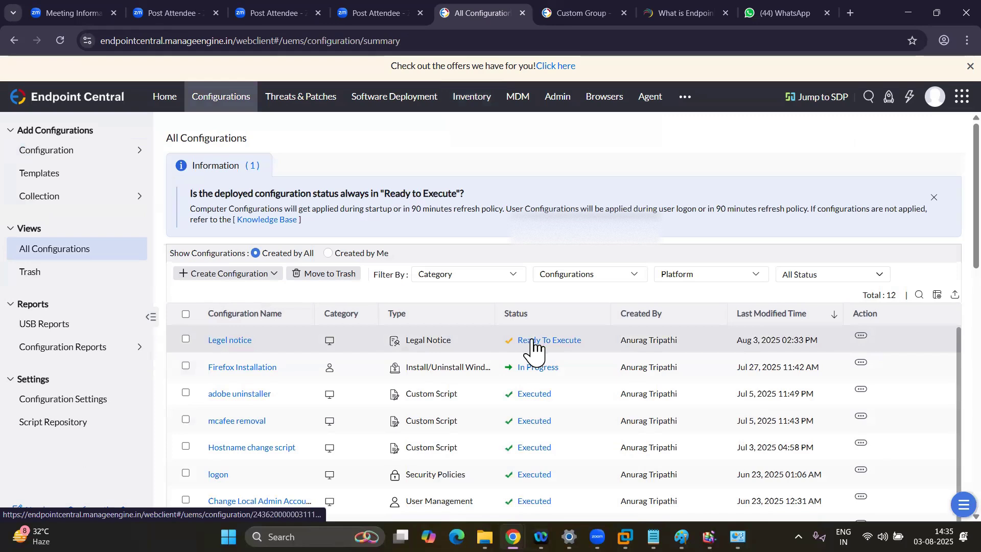
{"action": "mouse_move", "coordinate": [534, 350]}
{"action": "left_click", "coordinate": [60, 41]}
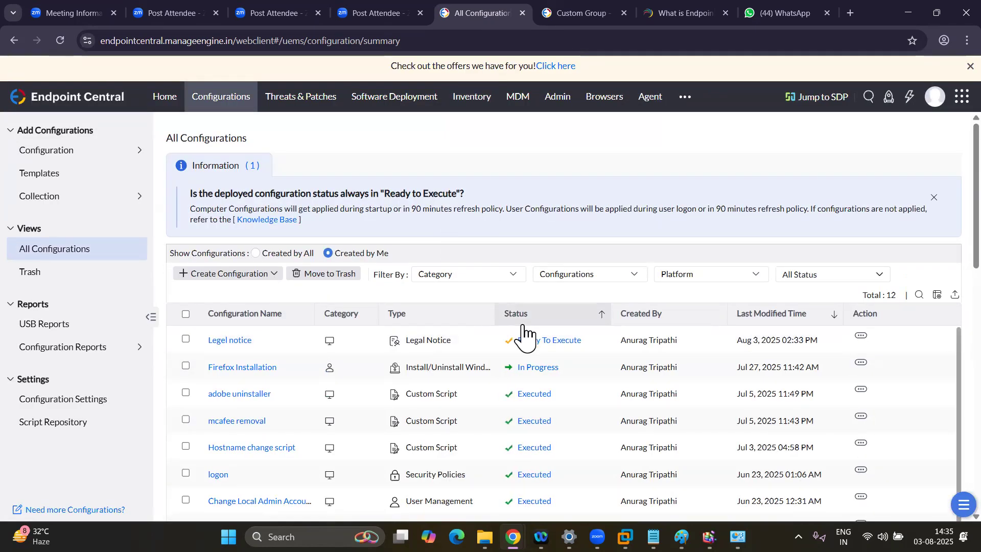
{"action": "mouse_move", "coordinate": [526, 340]}
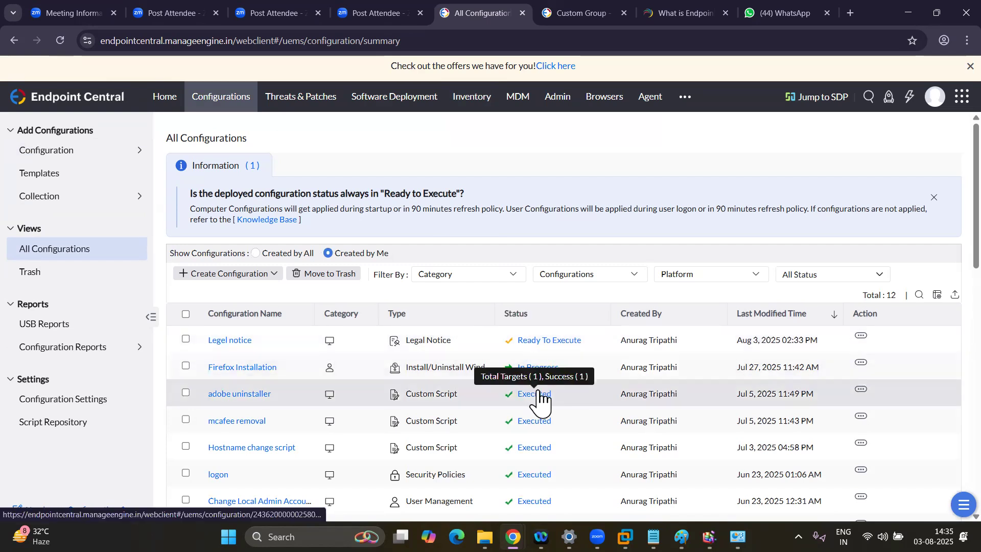
Step: Review the "adobe uninstaller" configuration's execution status, script details and summary, and return to the list of all configurations
{"action": "left_click", "coordinate": [537, 393]}
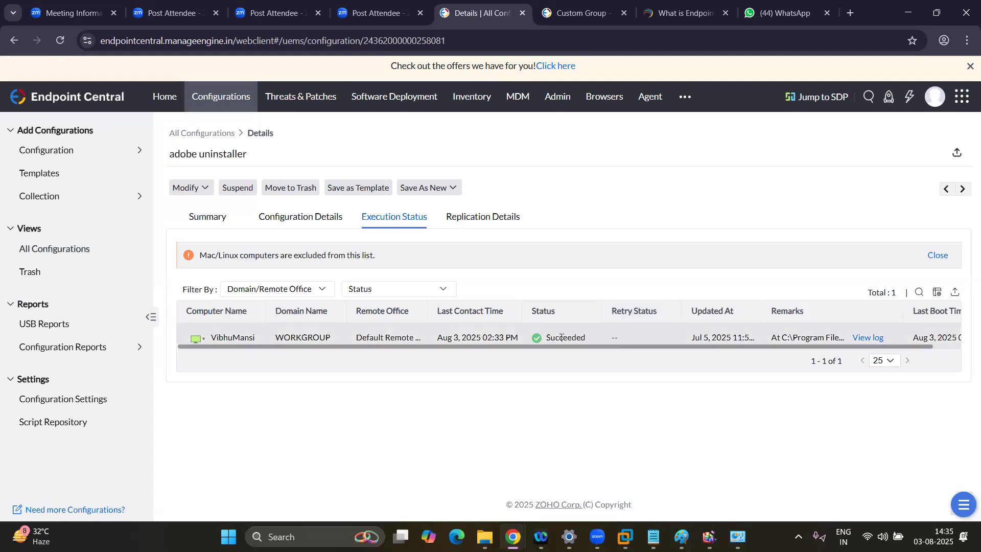
{"action": "left_click", "coordinate": [309, 220]}
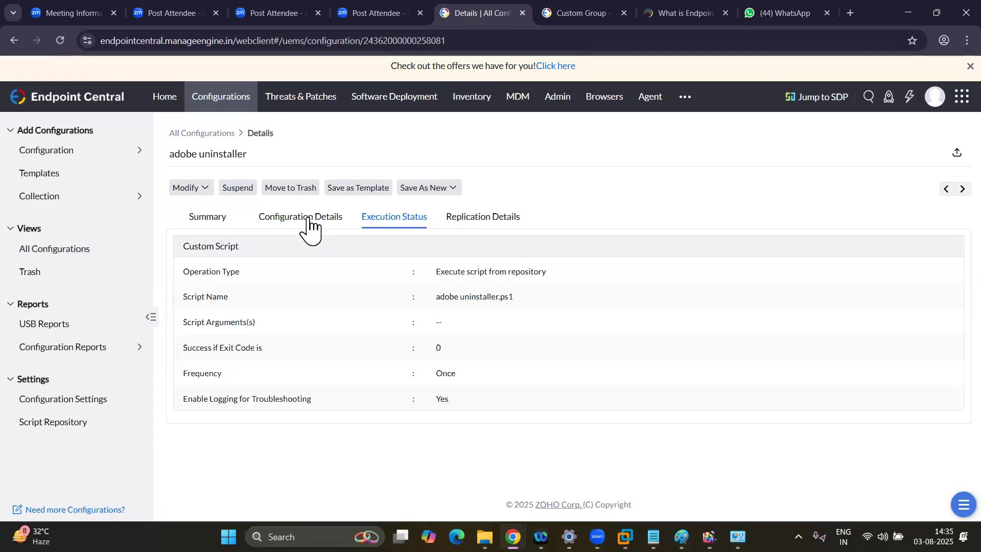
{"action": "left_click", "coordinate": [218, 215]}
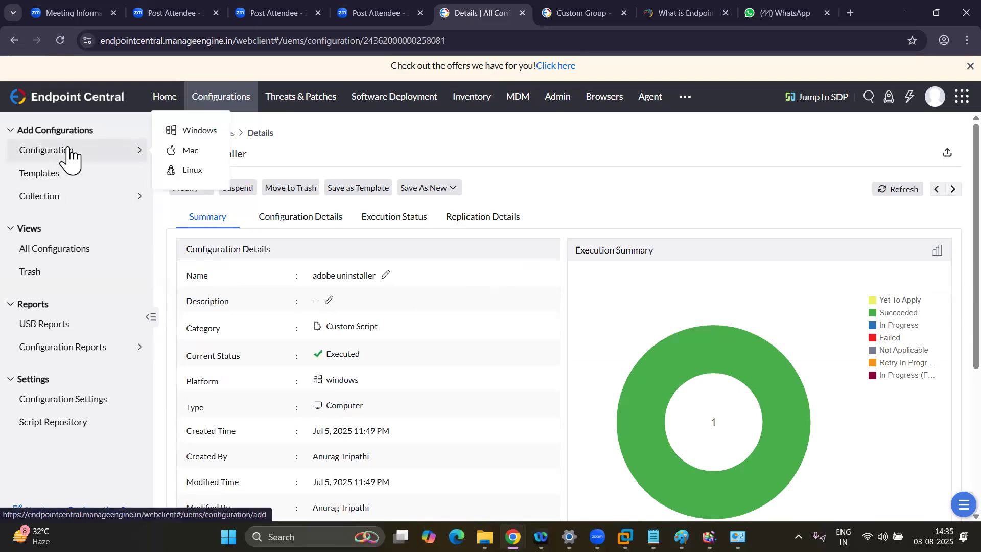
{"action": "left_click", "coordinate": [71, 249]}
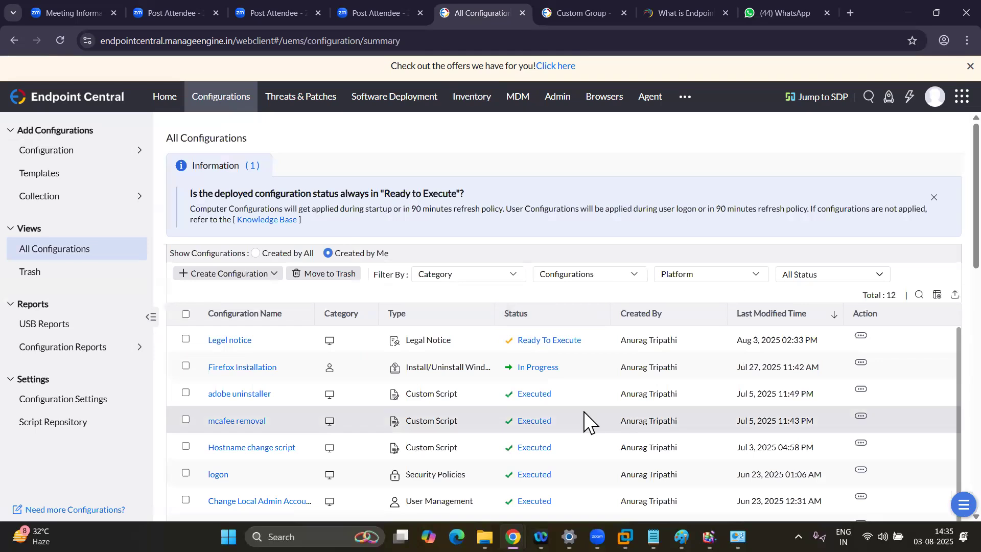
Step: Check the virtual machine's startup in VMware Workstation and return to the configurations list in Chrome
{"action": "left_click", "coordinate": [625, 536]}
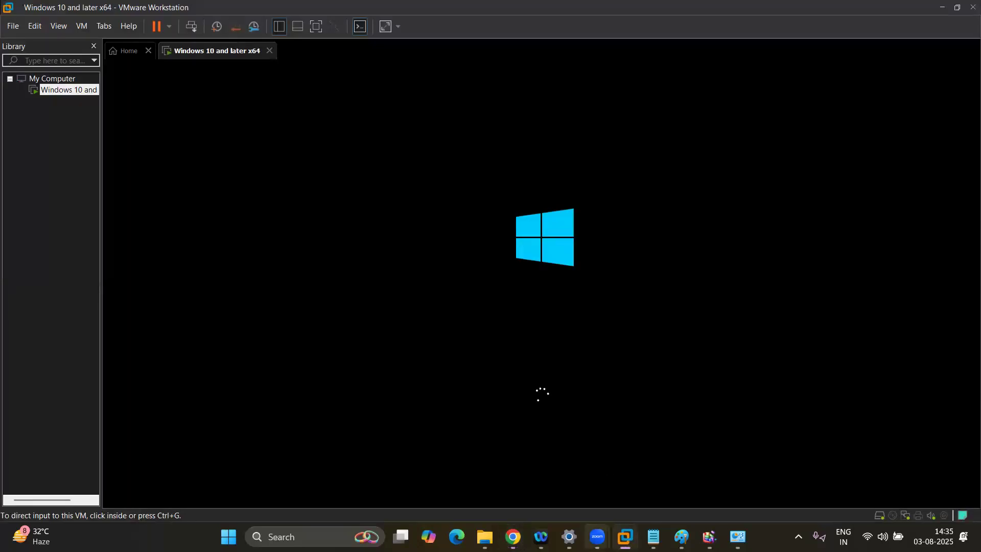
{"action": "mouse_move", "coordinate": [513, 536]}
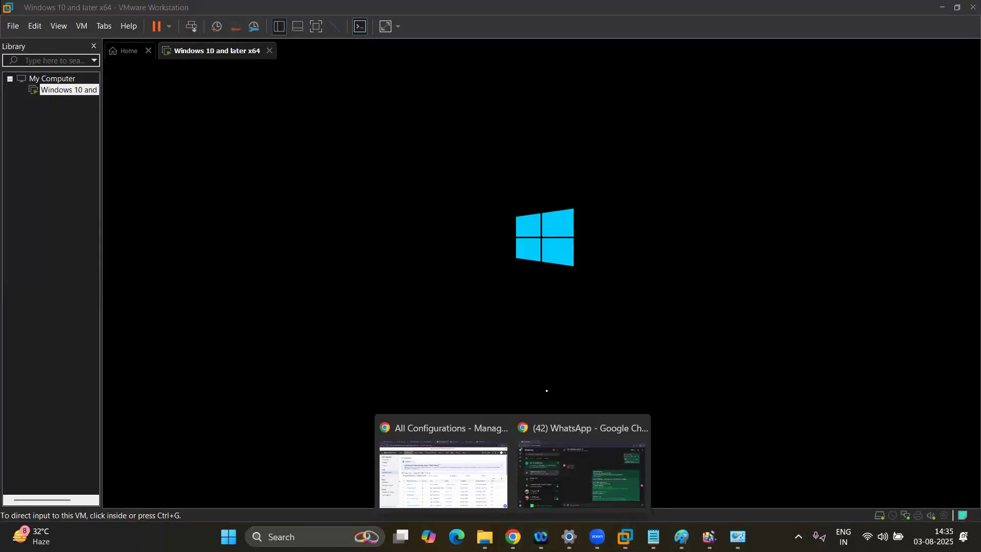
{"action": "left_click", "coordinate": [448, 488]}
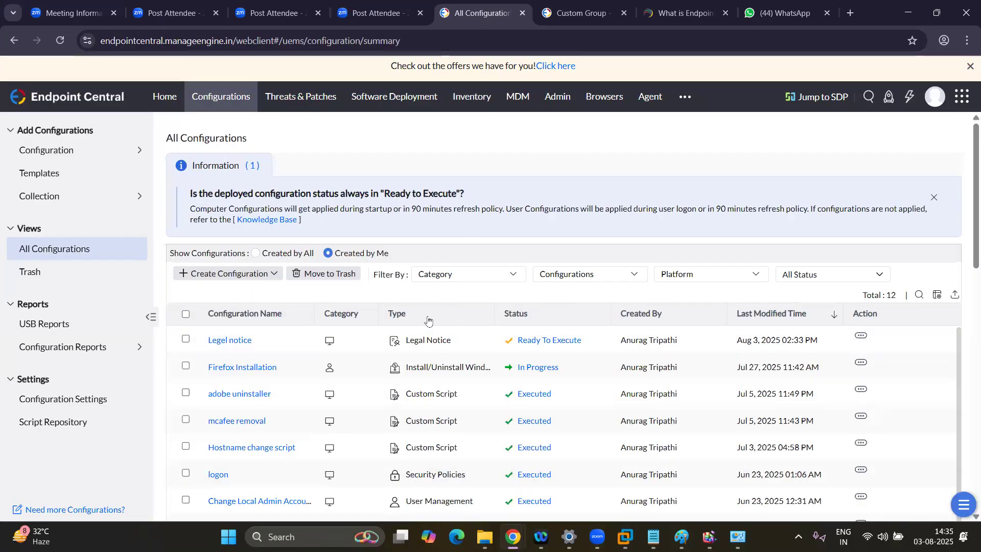
Step: Review the "Legel notice" configuration's execution status and summary, refresh its status, and examine its target scope
{"action": "left_click", "coordinate": [551, 341]}
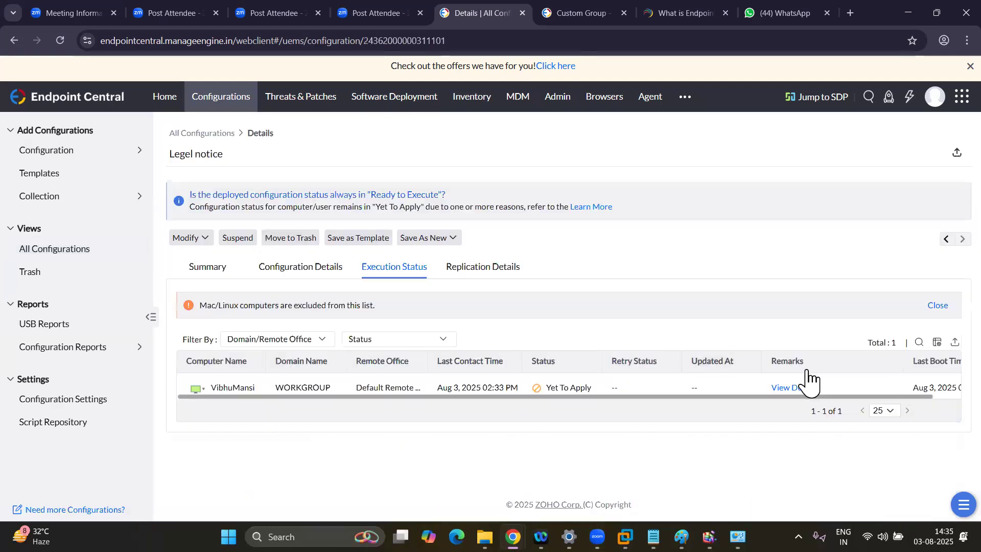
{"action": "left_click", "coordinate": [322, 268]}
{"action": "left_click", "coordinate": [228, 266]}
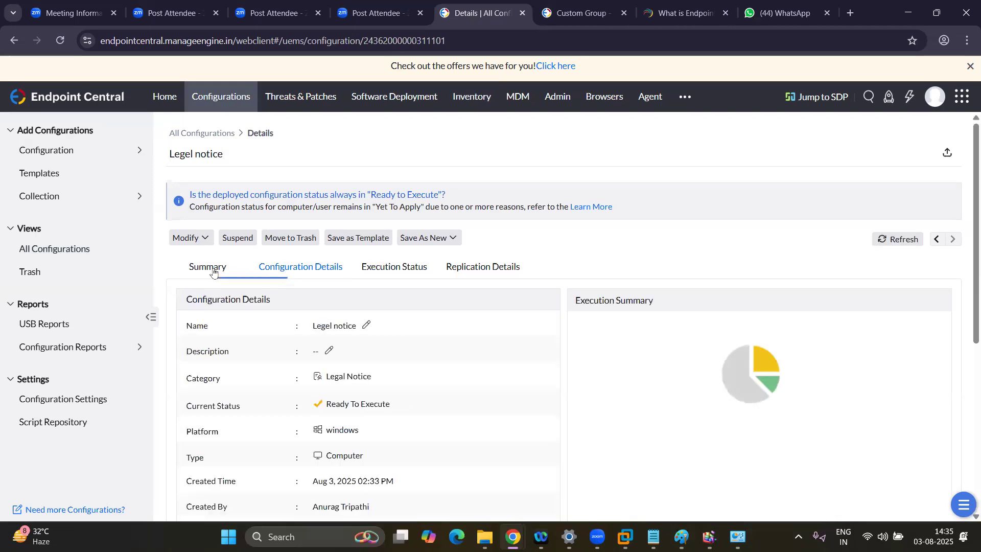
{"action": "left_click", "coordinate": [905, 240]}
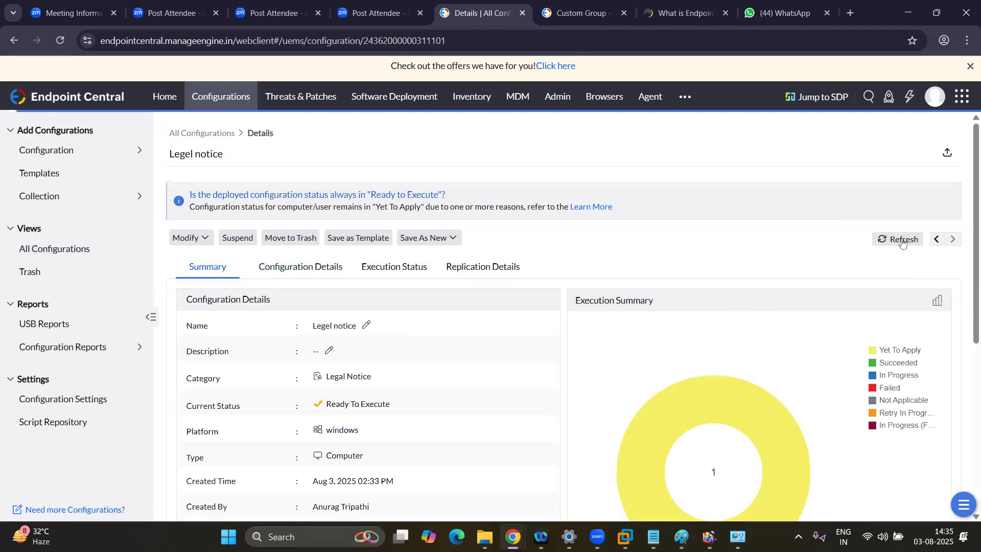
{"action": "left_click", "coordinate": [902, 242]}
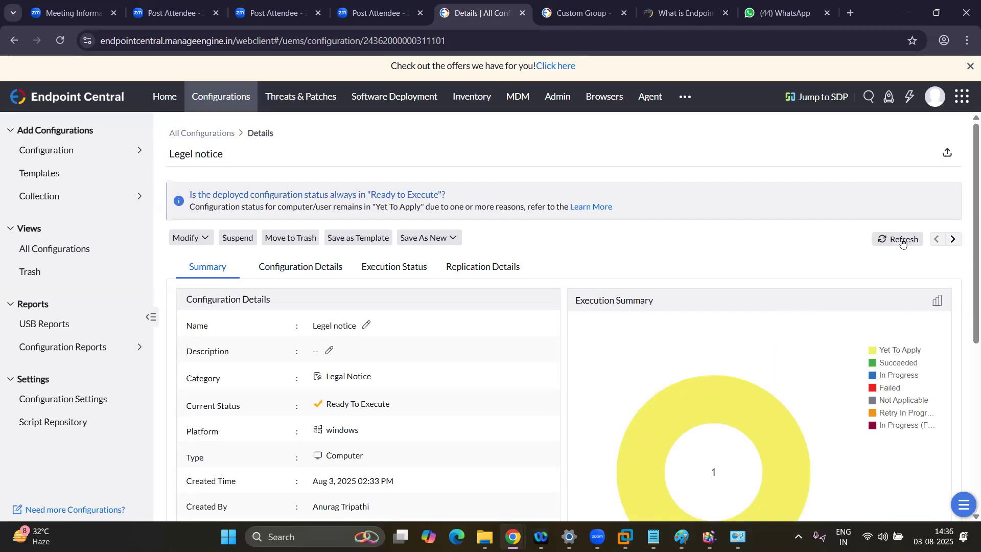
{"action": "scroll", "coordinate": [696, 421], "scroll_direction": "down", "scroll_amount": 2}
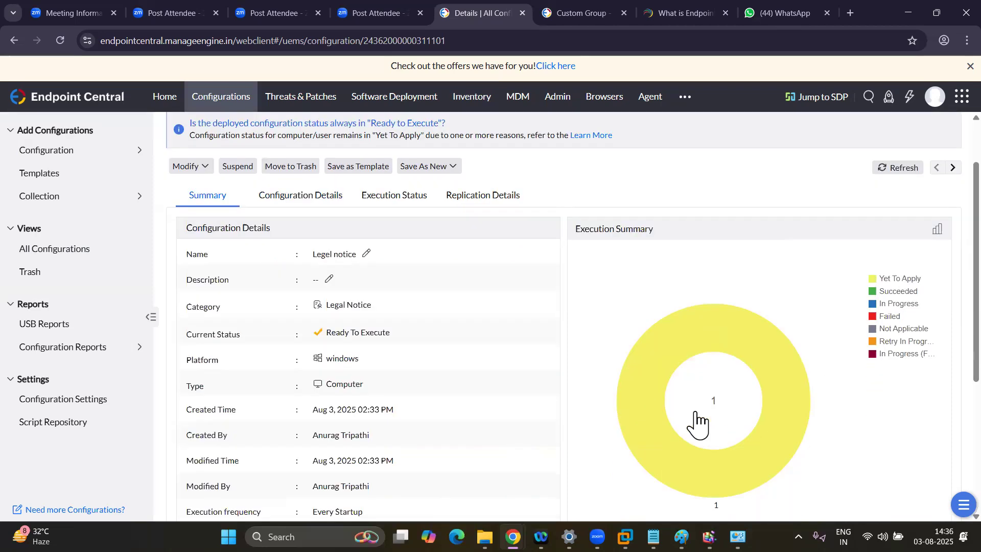
{"action": "scroll", "coordinate": [506, 440], "scroll_direction": "down", "scroll_amount": 1}
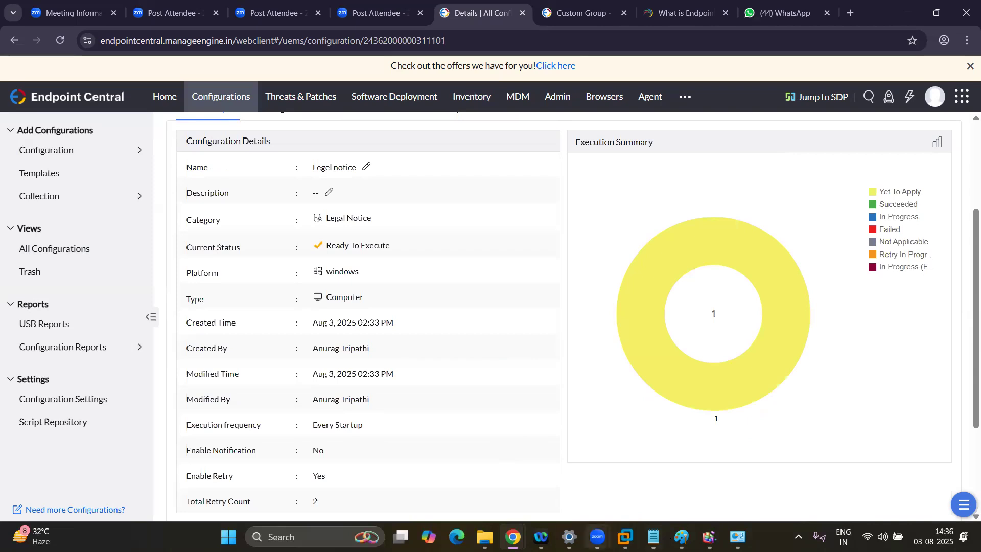
{"action": "scroll", "coordinate": [495, 487], "scroll_direction": "down", "scroll_amount": 1}
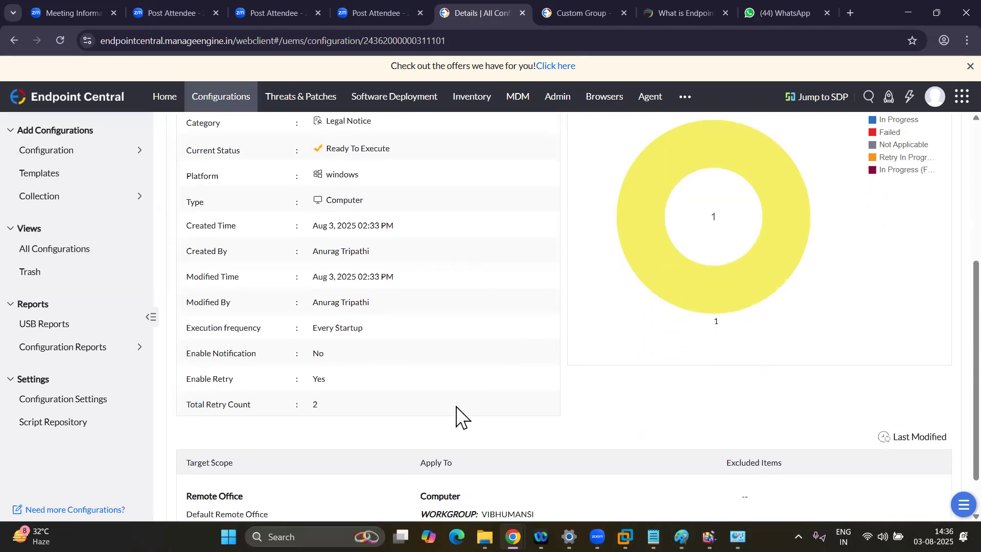
{"action": "scroll", "coordinate": [456, 407], "scroll_direction": "up", "scroll_amount": 1}
Step: Switch to VMware Workstation, dismiss the sign-in error on the Windows 10 virtual machine, and sign in with the account password
{"action": "left_click", "coordinate": [625, 536]}
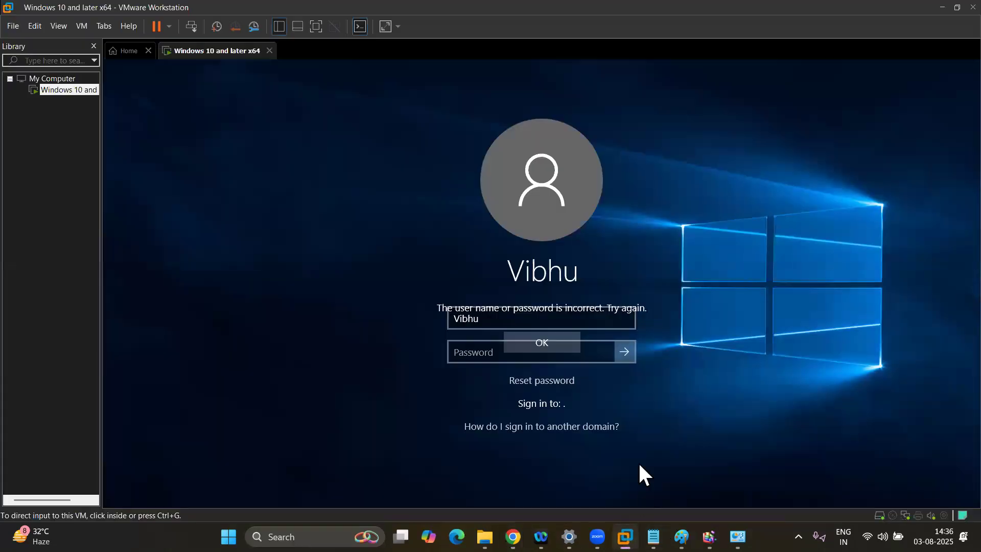
{"action": "left_click", "coordinate": [546, 343]}
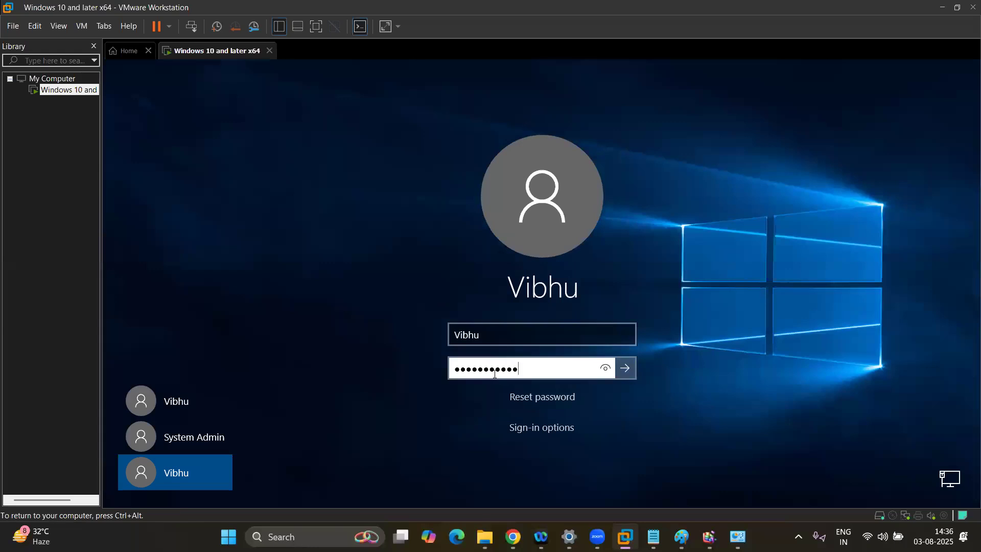
{"action": "key", "text": "Return"}
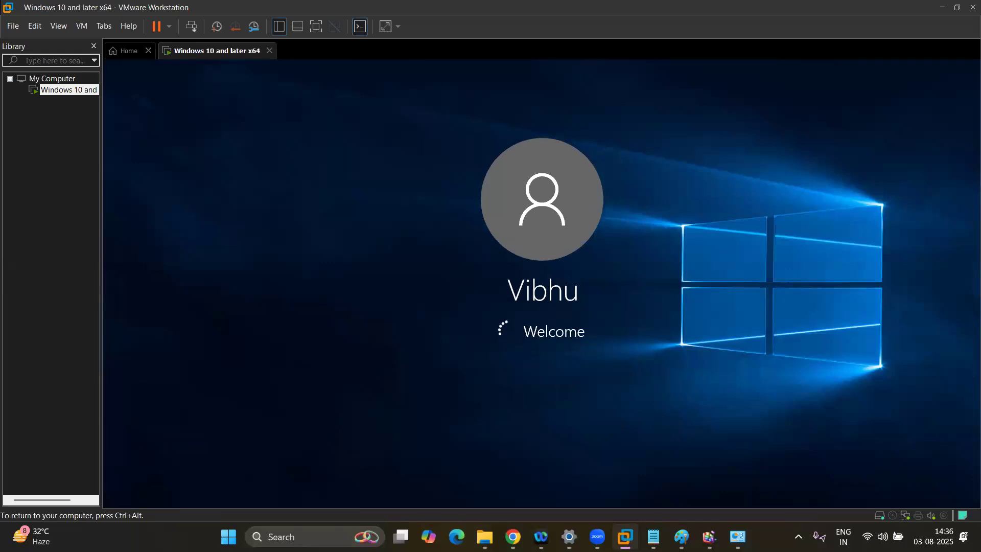
{"action": "key", "text": "ctrl+alt"}
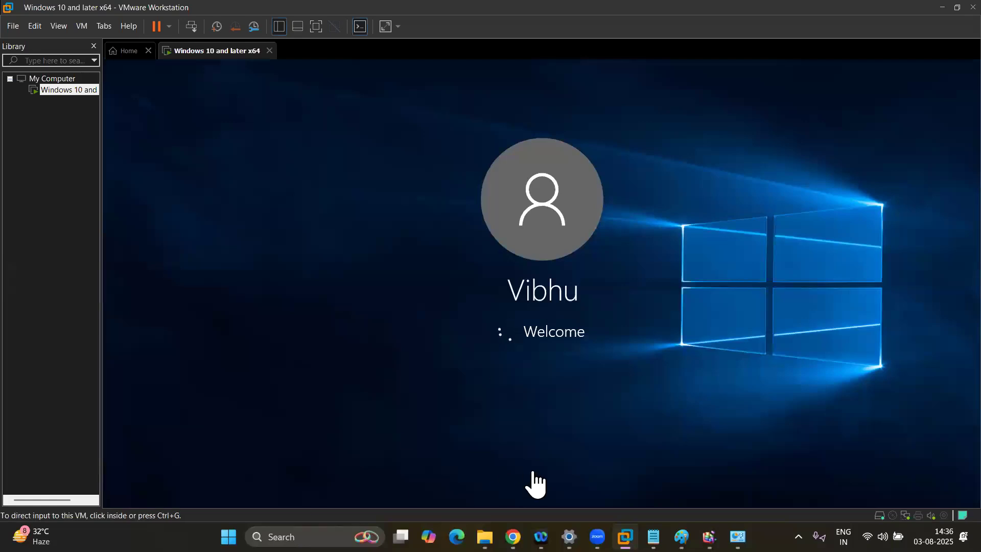
Step: Return to Endpoint Central in Chrome, refresh the "Legel notice" summary repeatedly, and open its configuration details
{"action": "mouse_move", "coordinate": [513, 537]}
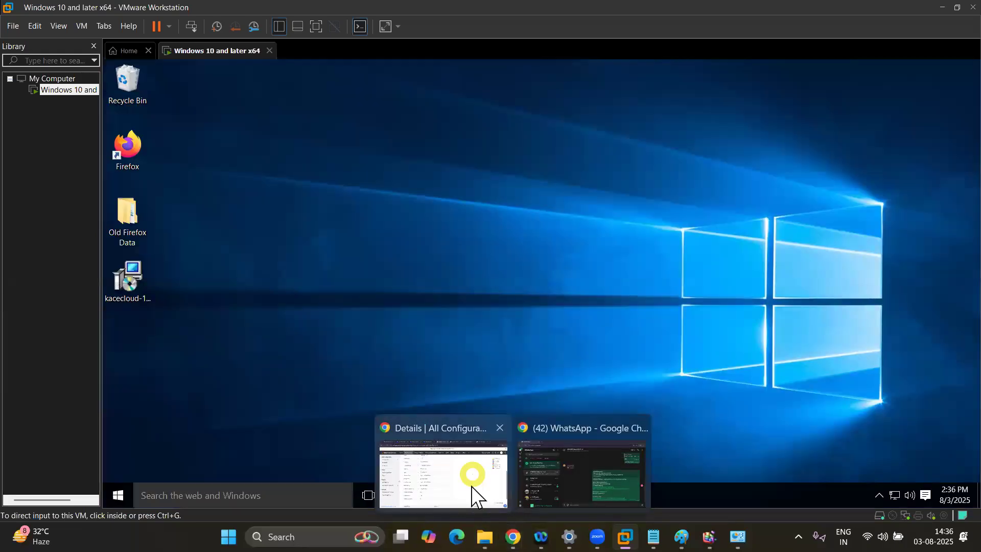
{"action": "left_click", "coordinate": [466, 492]}
{"action": "scroll", "coordinate": [719, 211], "scroll_direction": "up", "scroll_amount": 3}
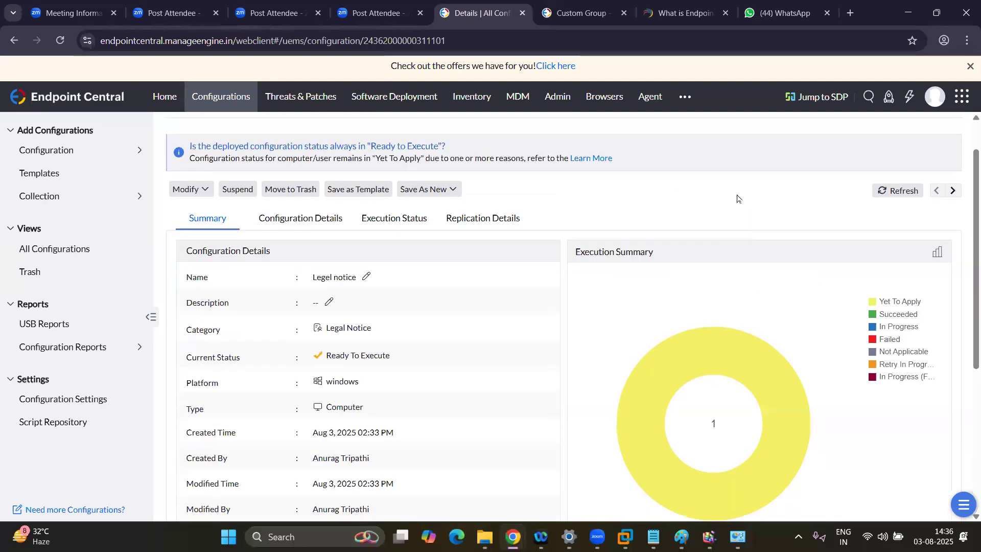
{"action": "left_click", "coordinate": [898, 191]}
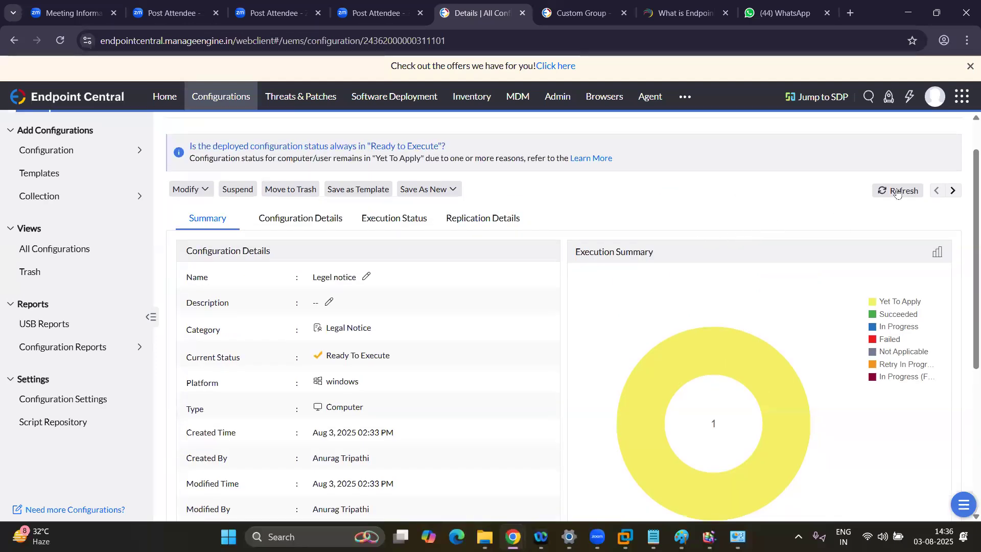
{"action": "left_click", "coordinate": [897, 191]}
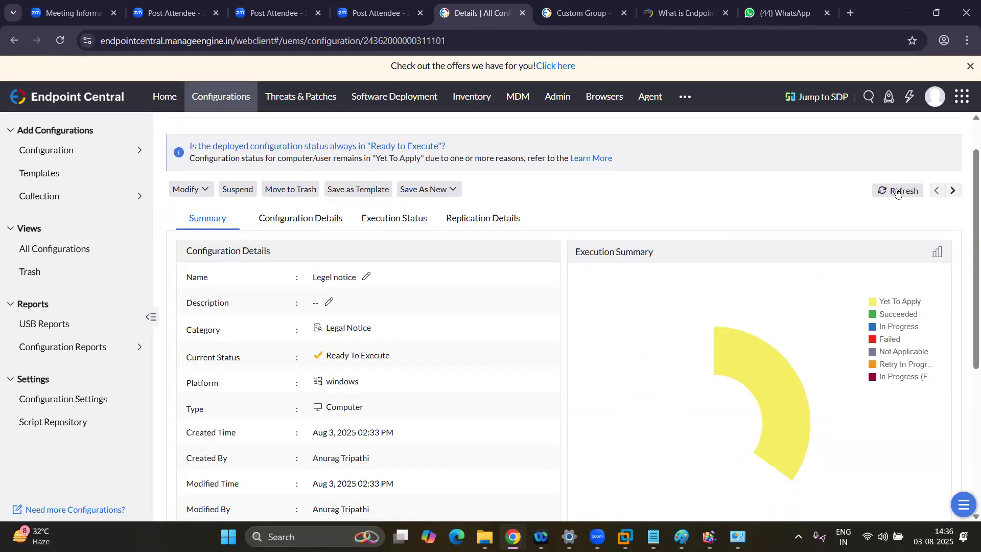
{"action": "left_click", "coordinate": [897, 191]}
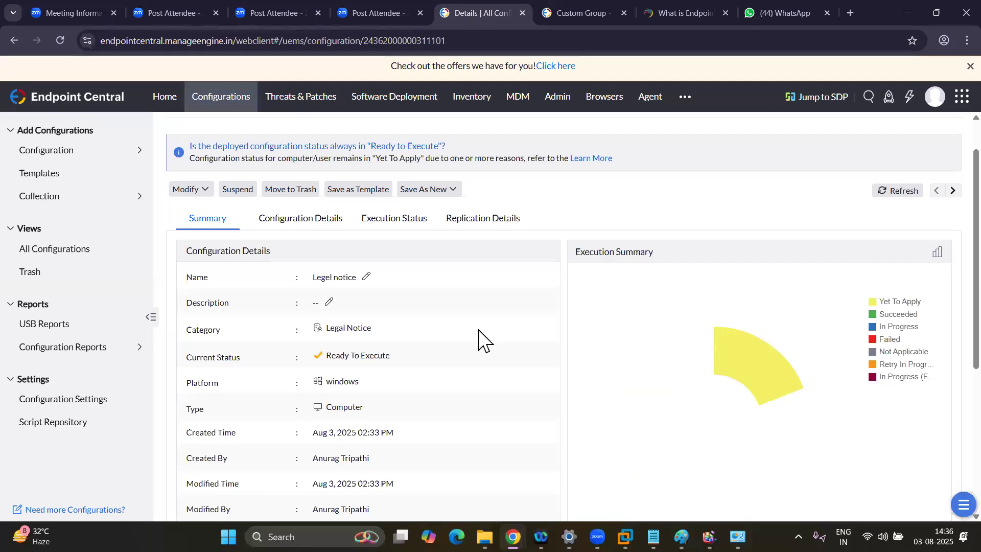
{"action": "left_click", "coordinate": [296, 221]}
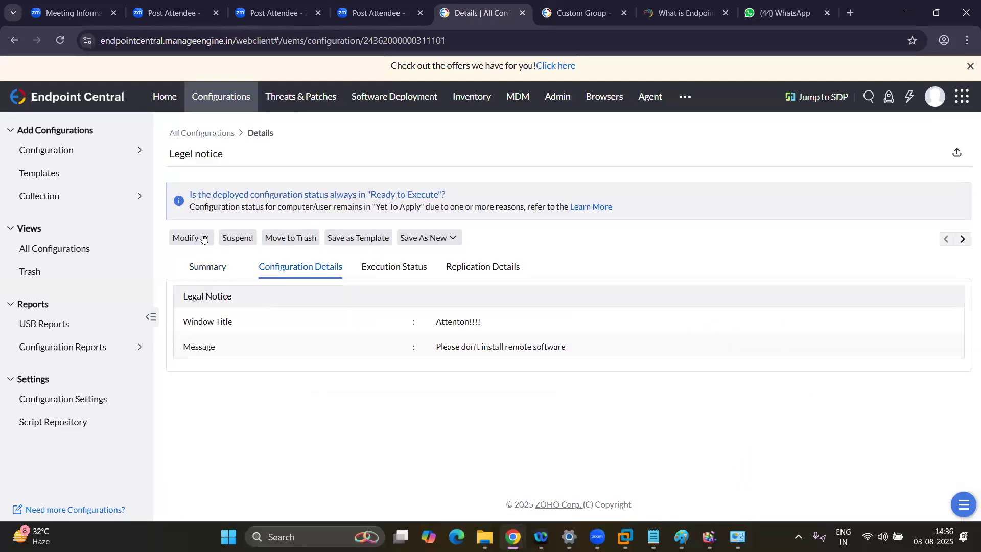
Step: Return to the "Legel notice" configuration's summary, refresh its status, and examine the execution summary
{"action": "left_click", "coordinate": [217, 271]}
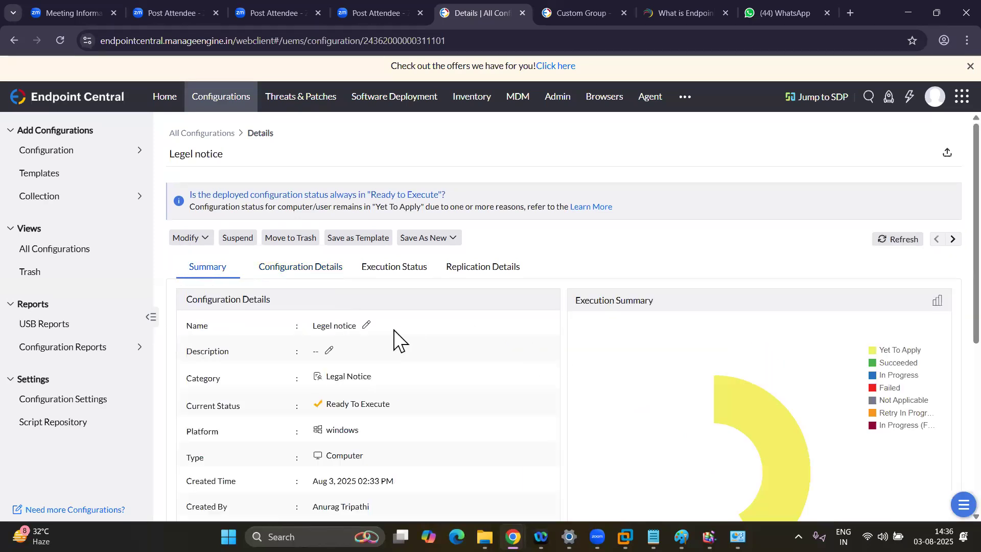
{"action": "left_click", "coordinate": [888, 242]}
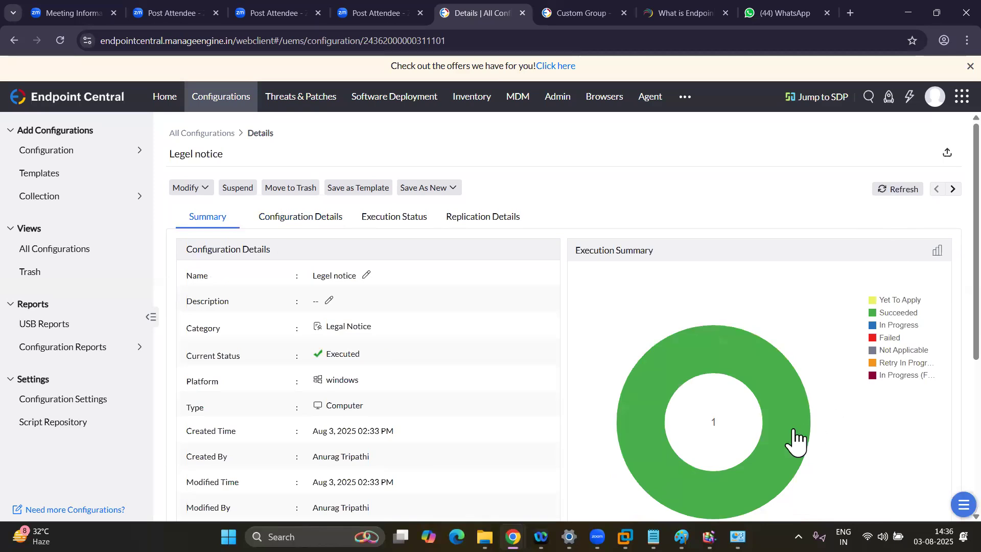
{"action": "mouse_move", "coordinate": [782, 412]}
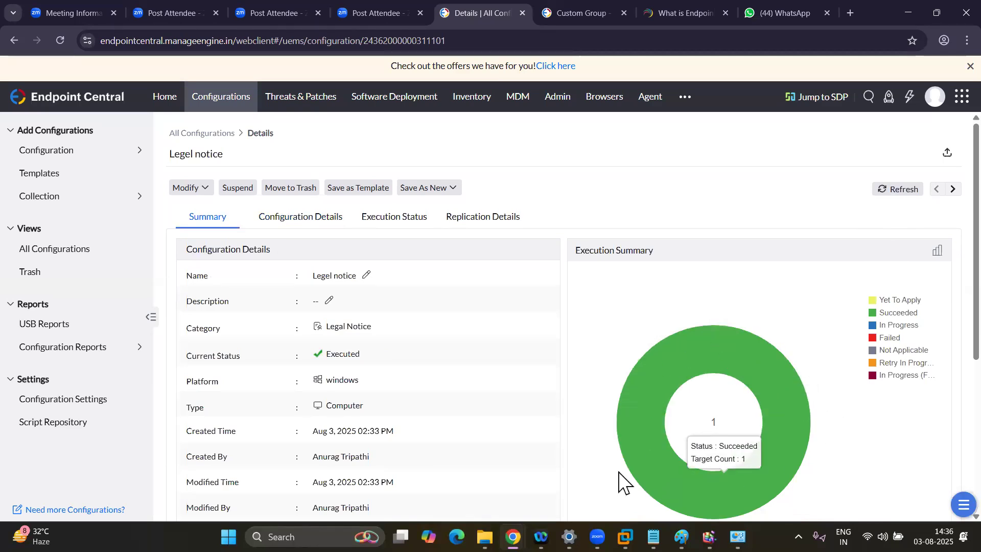
{"action": "scroll", "coordinate": [573, 473], "scroll_direction": "down", "scroll_amount": 3}
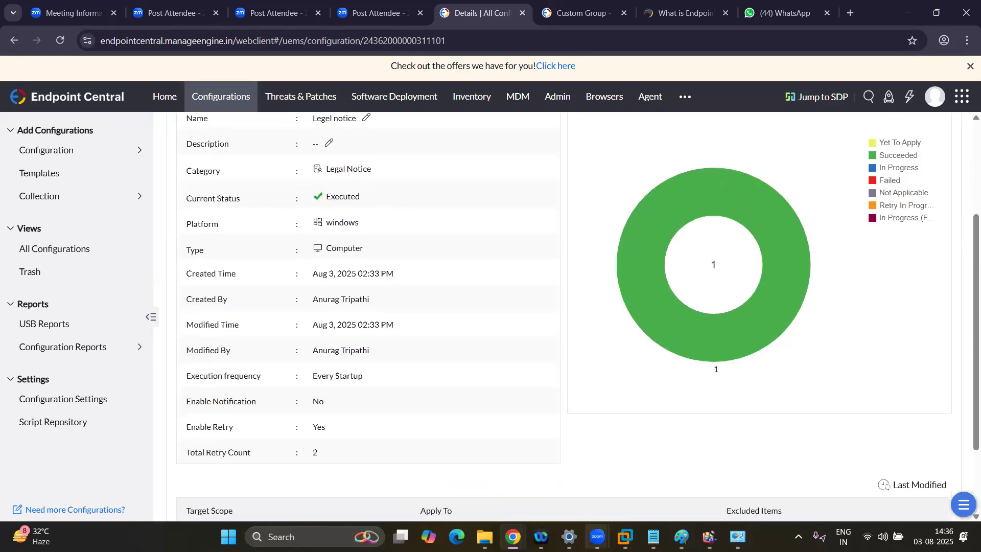
Step: Check the Windows 10 virtual machine in VMware Workstation, then return to Chrome and review the "Legel notice" summary and configuration details
{"action": "left_click", "coordinate": [625, 537]}
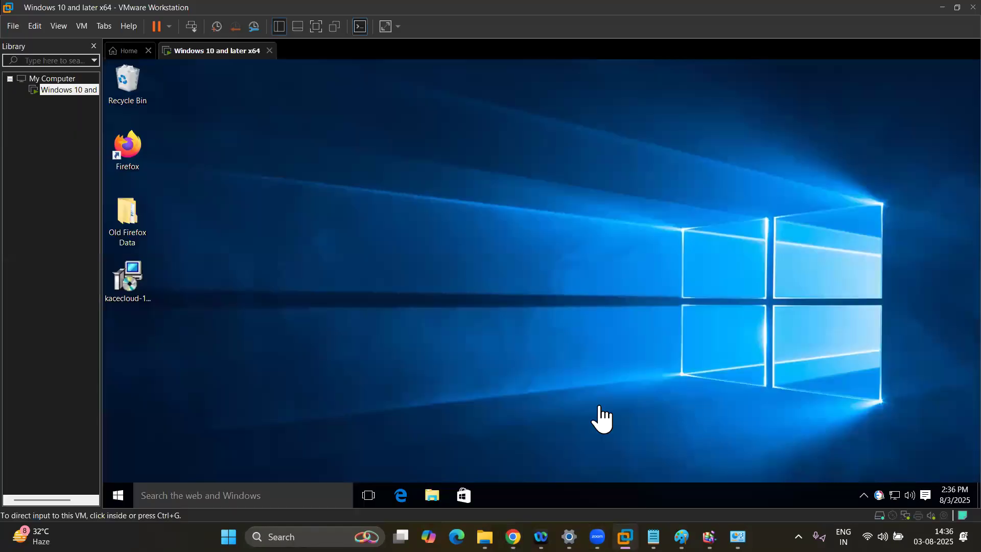
{"action": "mouse_move", "coordinate": [513, 537]}
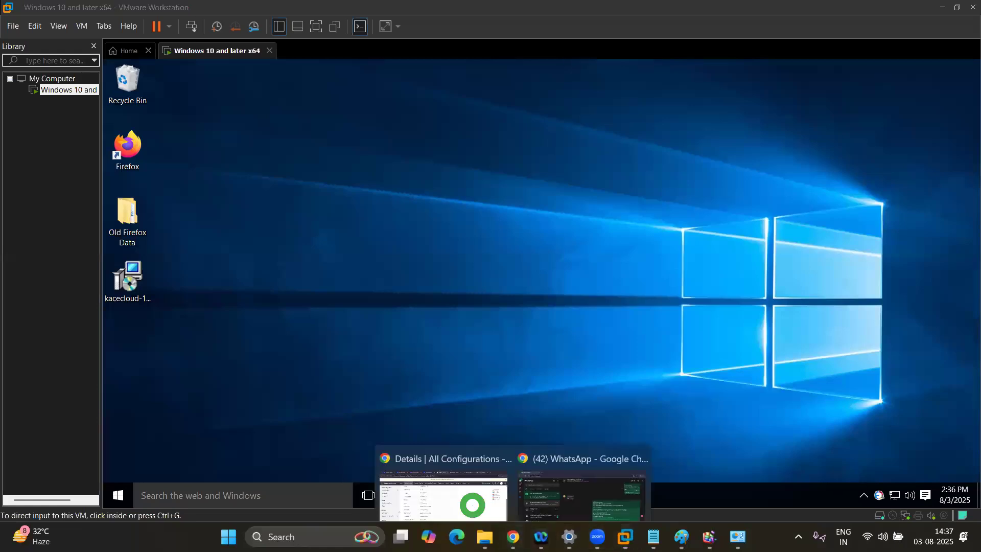
{"action": "left_click", "coordinate": [452, 494]}
{"action": "scroll", "coordinate": [616, 301], "scroll_direction": "up", "scroll_amount": 1}
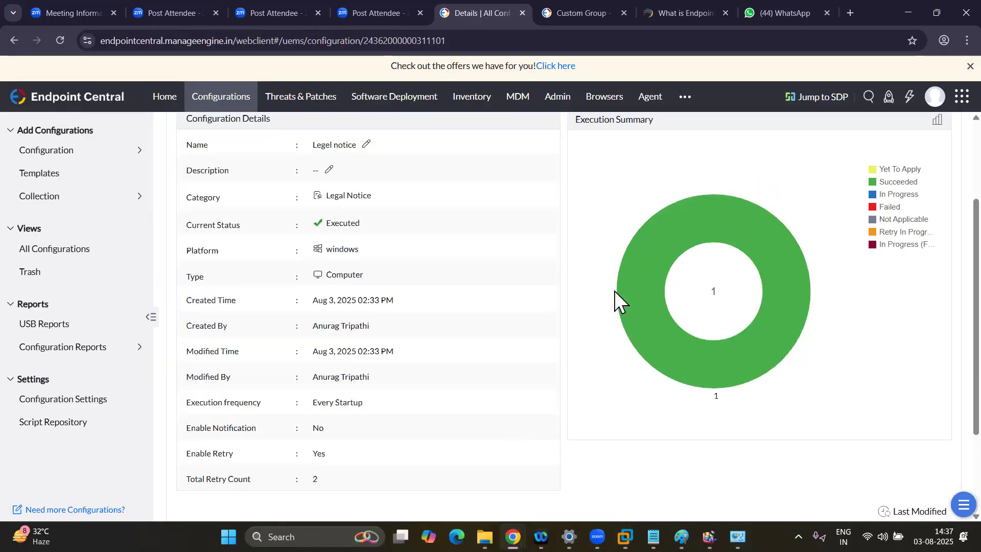
{"action": "scroll", "coordinate": [373, 445], "scroll_direction": "down", "scroll_amount": 1}
{"action": "scroll", "coordinate": [373, 444], "scroll_direction": "up", "scroll_amount": 3}
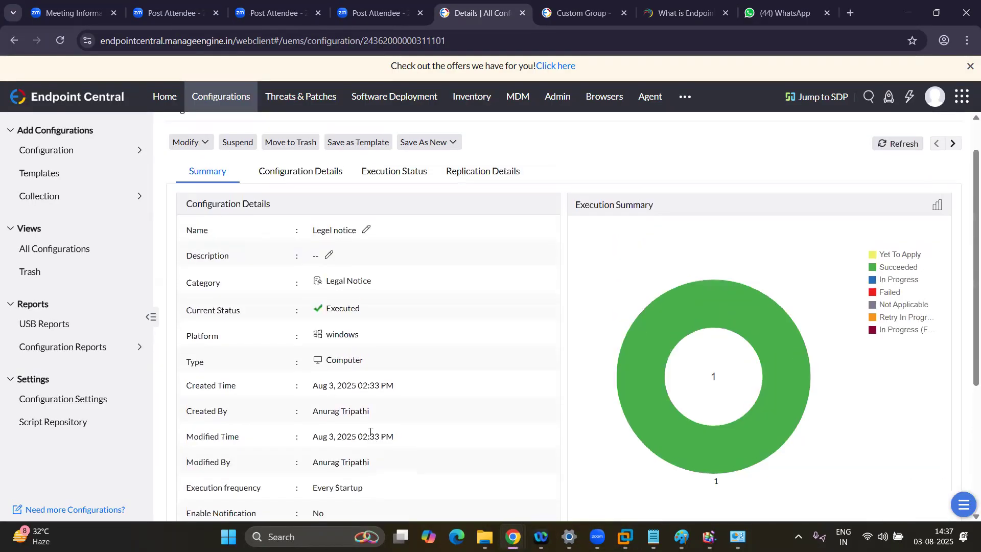
{"action": "left_click", "coordinate": [327, 174]}
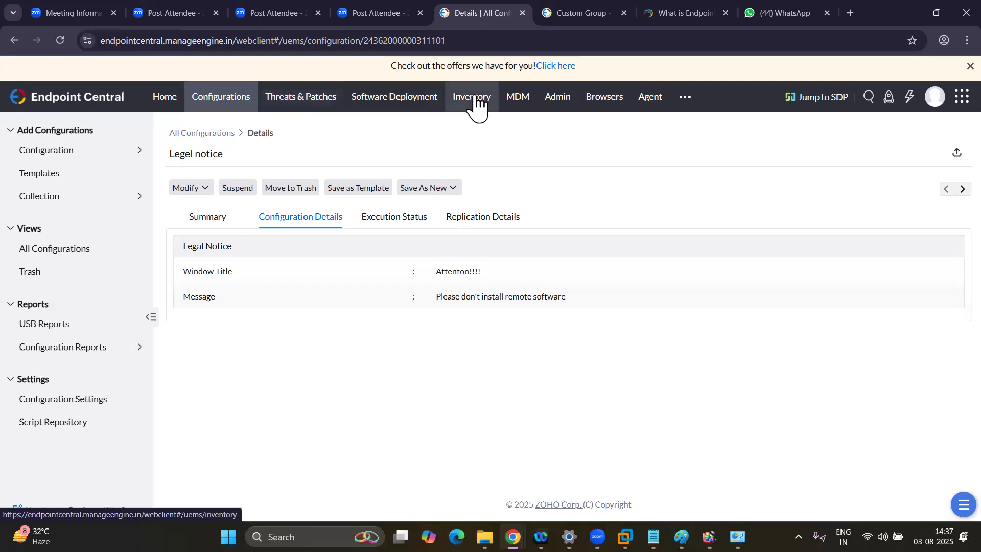
Step: Open the inventory's computer list, view all computers, and reload the page to check the managed computer's connection status
{"action": "left_click", "coordinate": [461, 105]}
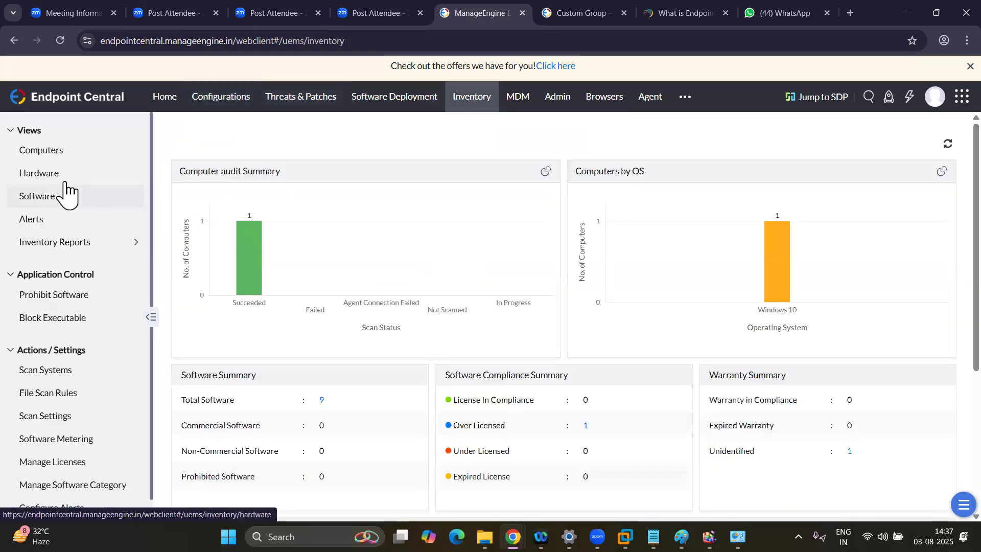
{"action": "left_click", "coordinate": [40, 151]}
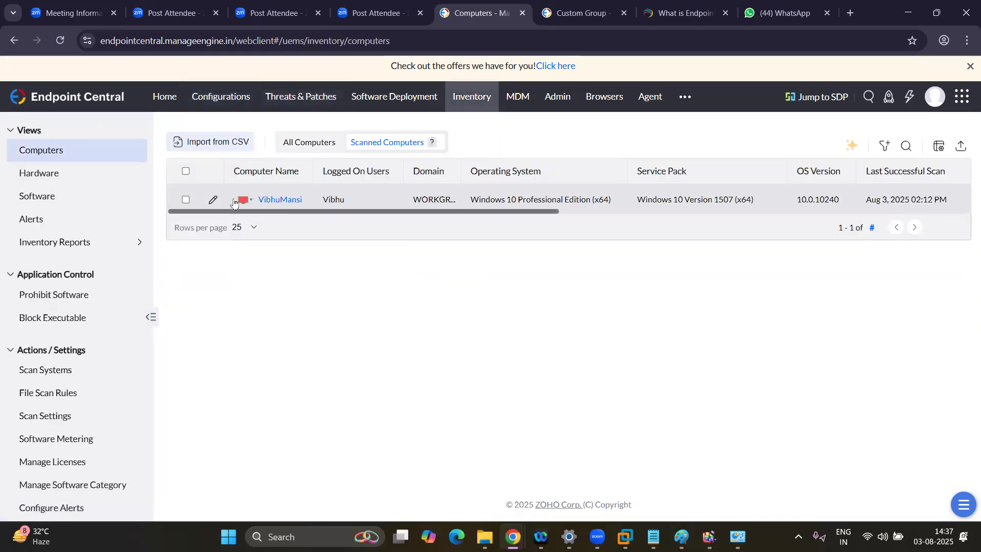
{"action": "left_click", "coordinate": [317, 142]}
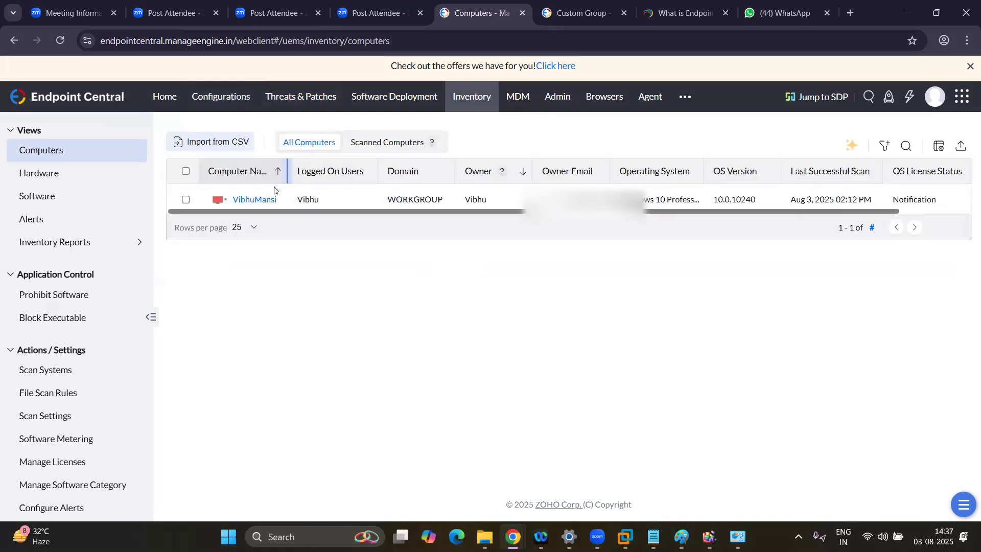
{"action": "left_click", "coordinate": [59, 39]}
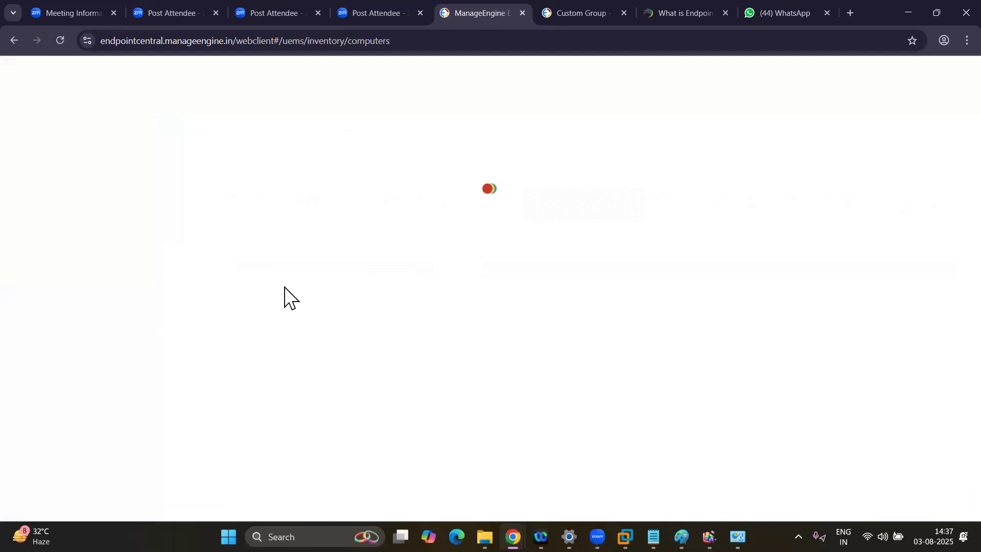
{"action": "left_click", "coordinate": [309, 137]}
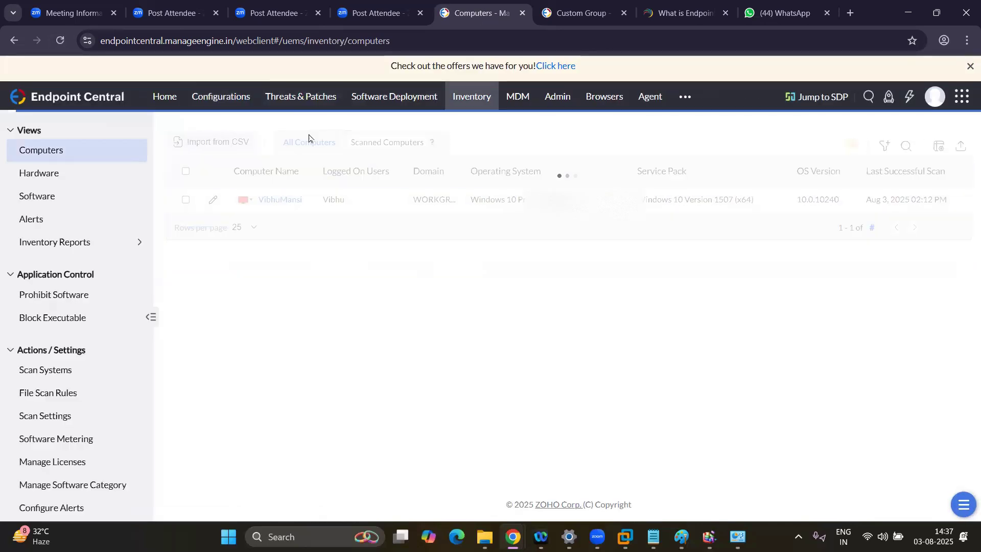
{"action": "left_click", "coordinate": [54, 38]}
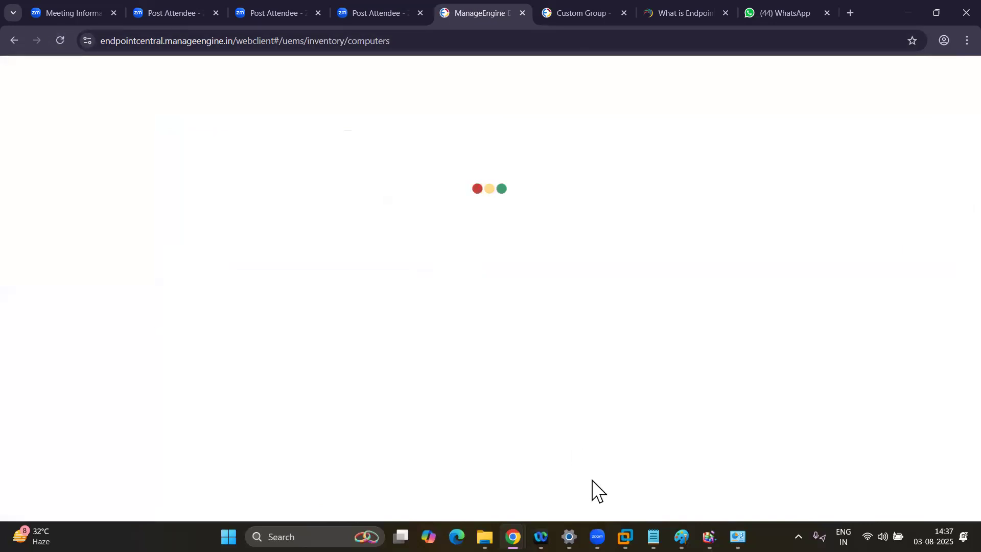
Step: Switch to the Windows 10 virtual machine in VMware Workstation and open its power options
{"action": "mouse_move", "coordinate": [625, 536]}
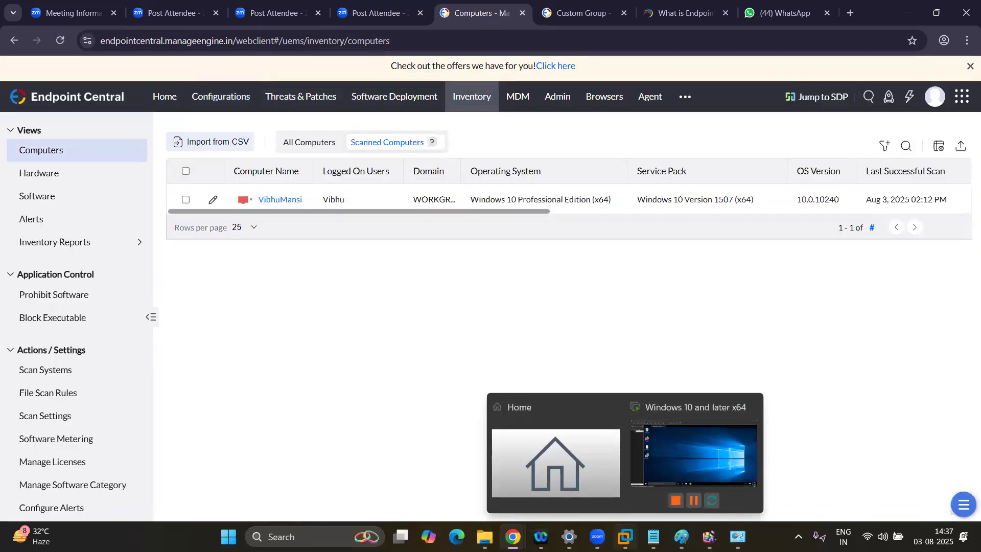
{"action": "left_click", "coordinate": [708, 477]}
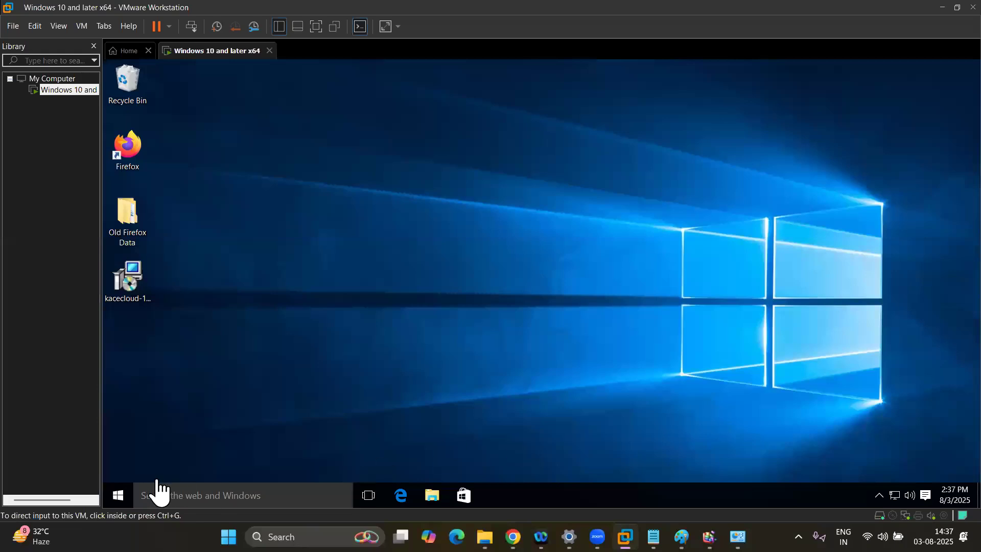
{"action": "left_click", "coordinate": [120, 490]}
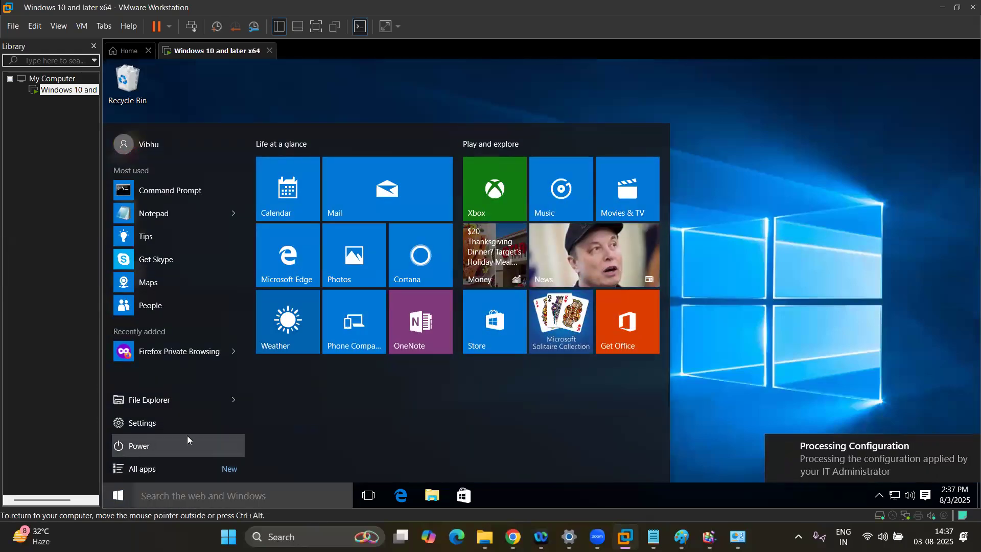
{"action": "left_click", "coordinate": [189, 438]}
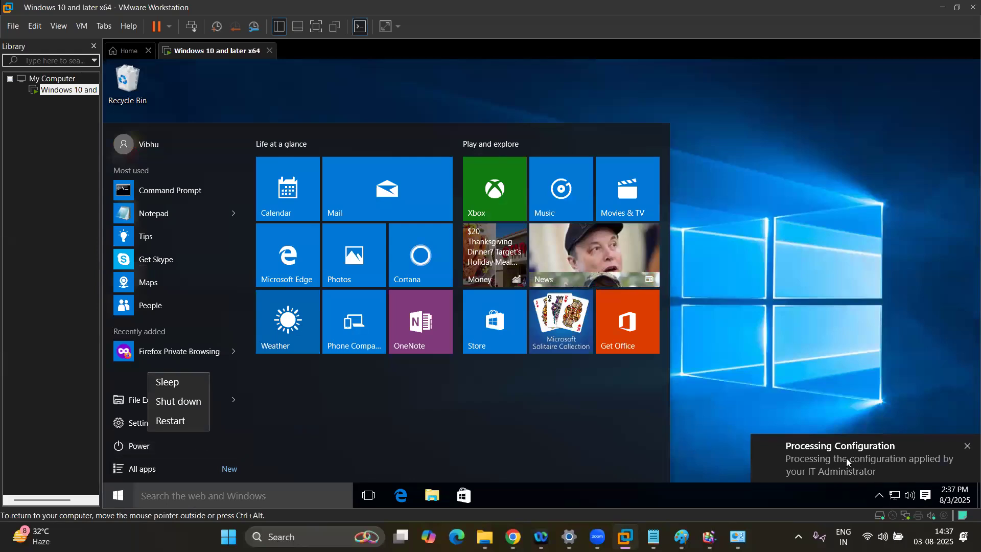
Step: Return to Endpoint Central in Chrome and reload the scanned computers list
{"action": "mouse_move", "coordinate": [513, 536]}
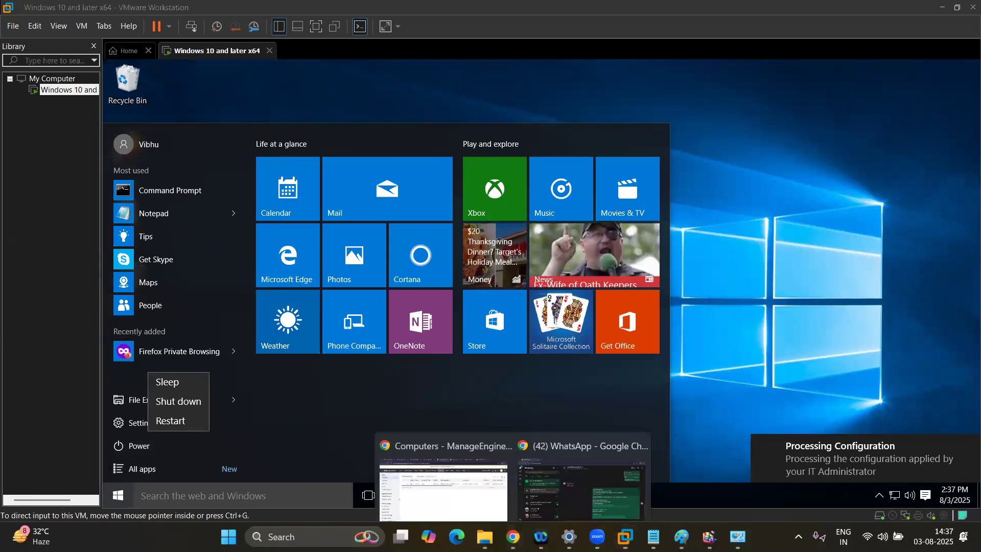
{"action": "left_click", "coordinate": [437, 475]}
{"action": "left_click", "coordinate": [60, 41]}
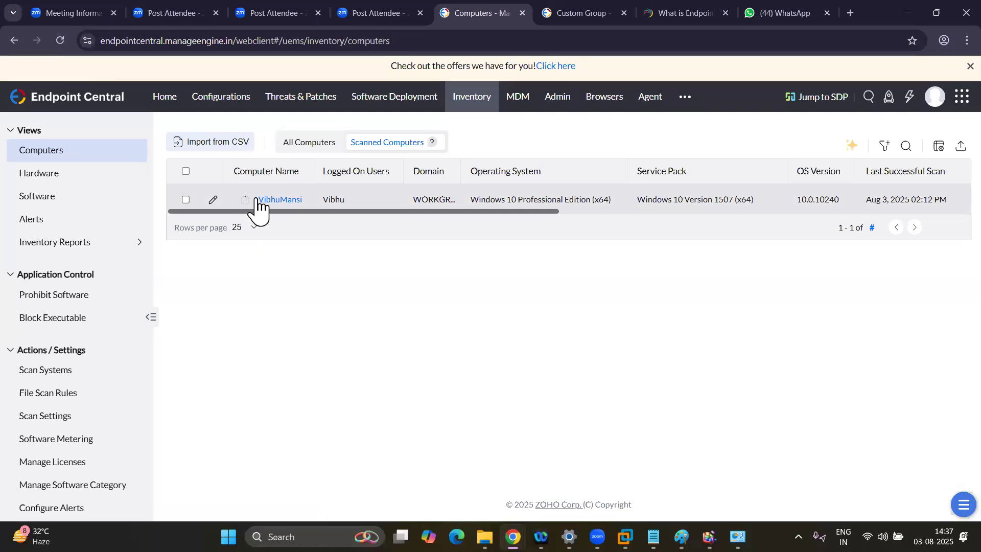
Step: Restart the managed computer in Force Shutdown/Restart mode with a time-out of 0 seconds, and switch to VMware Workstation
{"action": "left_click", "coordinate": [254, 202]}
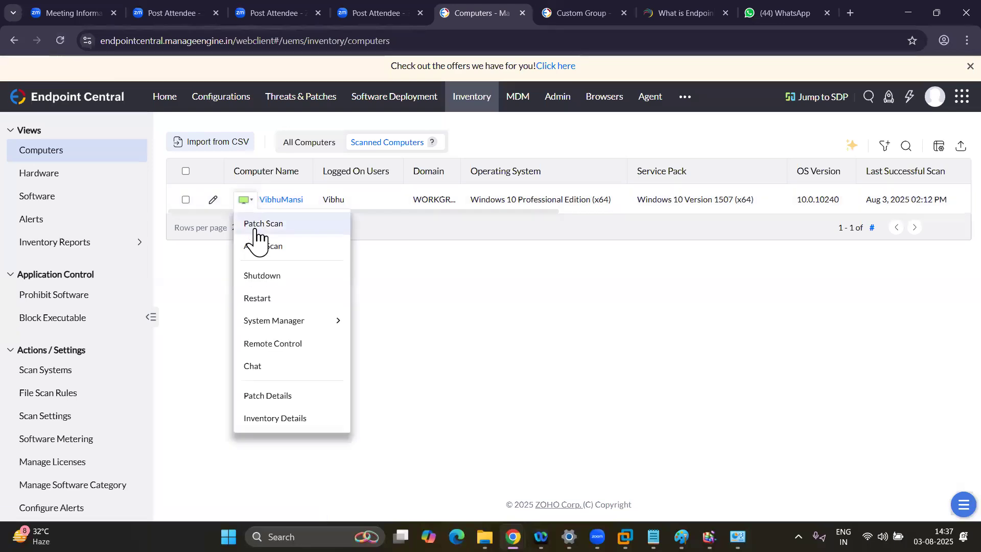
{"action": "left_click", "coordinate": [269, 299]}
{"action": "key", "text": "ctrl+a"}
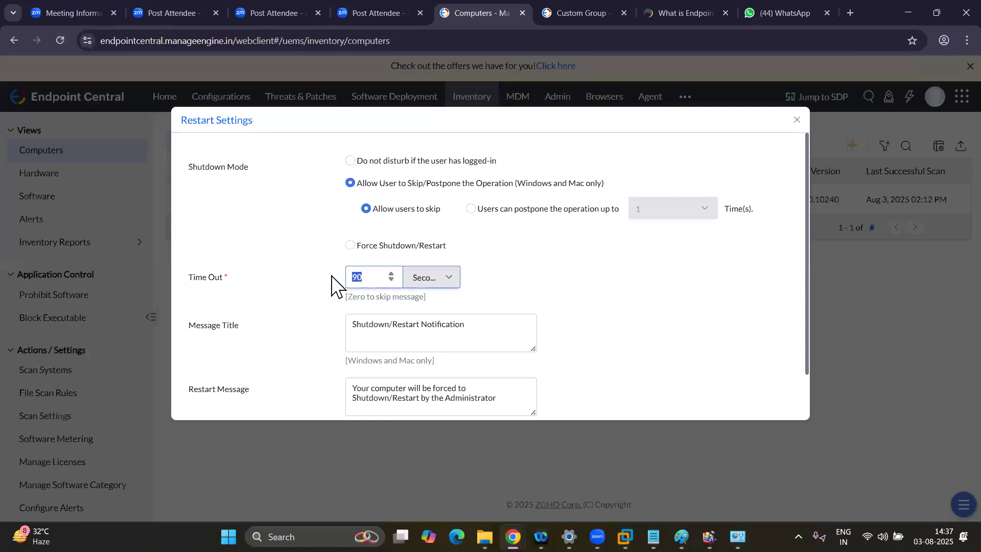
{"action": "left_click", "coordinate": [365, 244]}
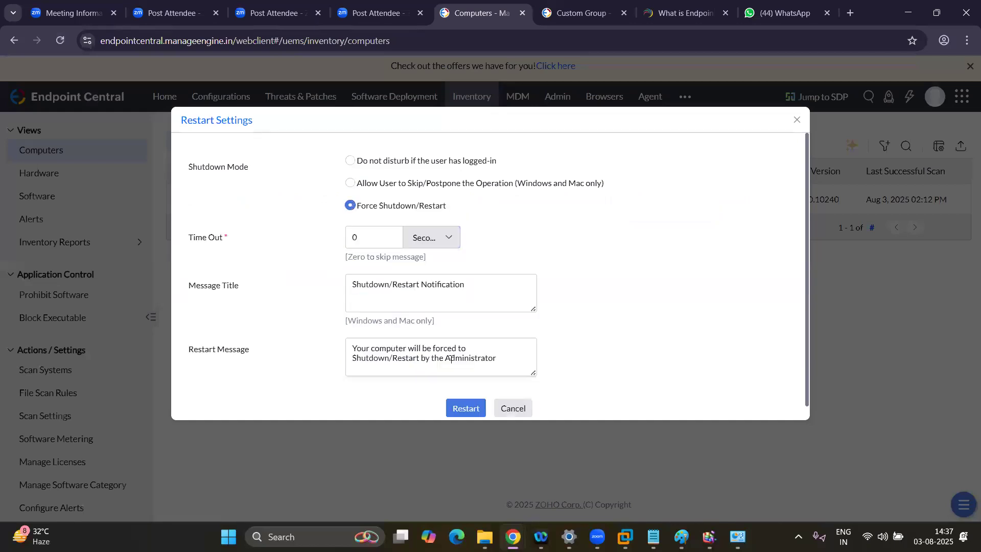
{"action": "left_click", "coordinate": [461, 416]}
{"action": "left_click", "coordinate": [453, 205]}
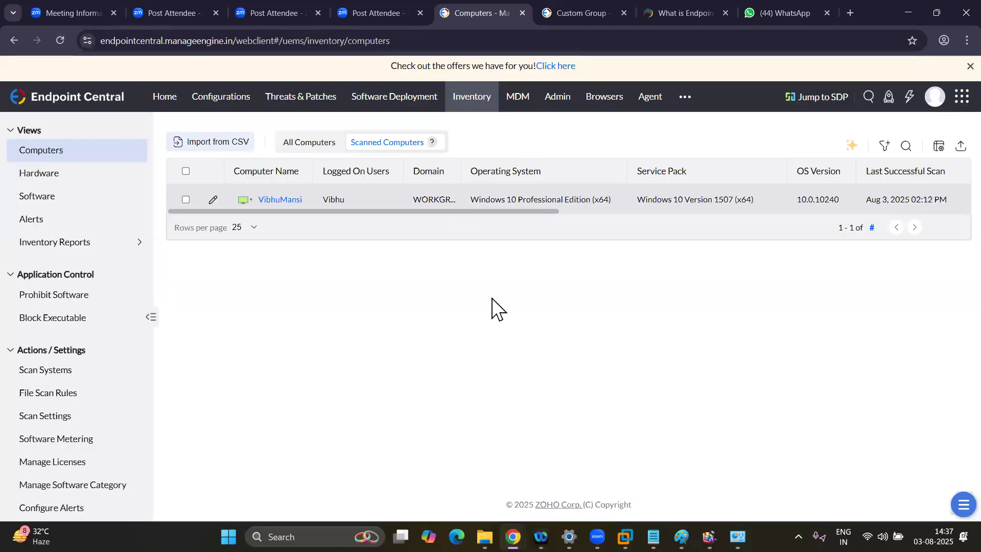
{"action": "left_click", "coordinate": [625, 536]}
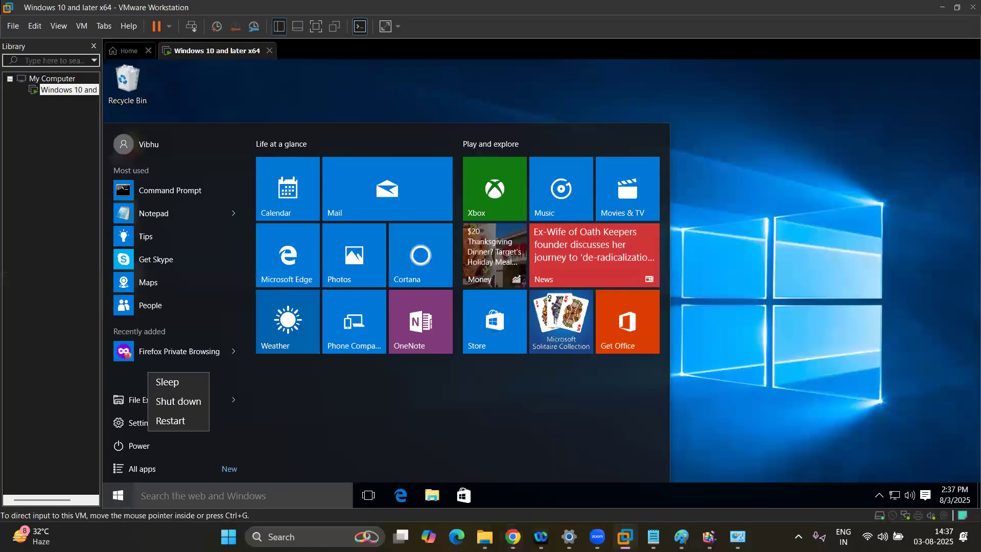